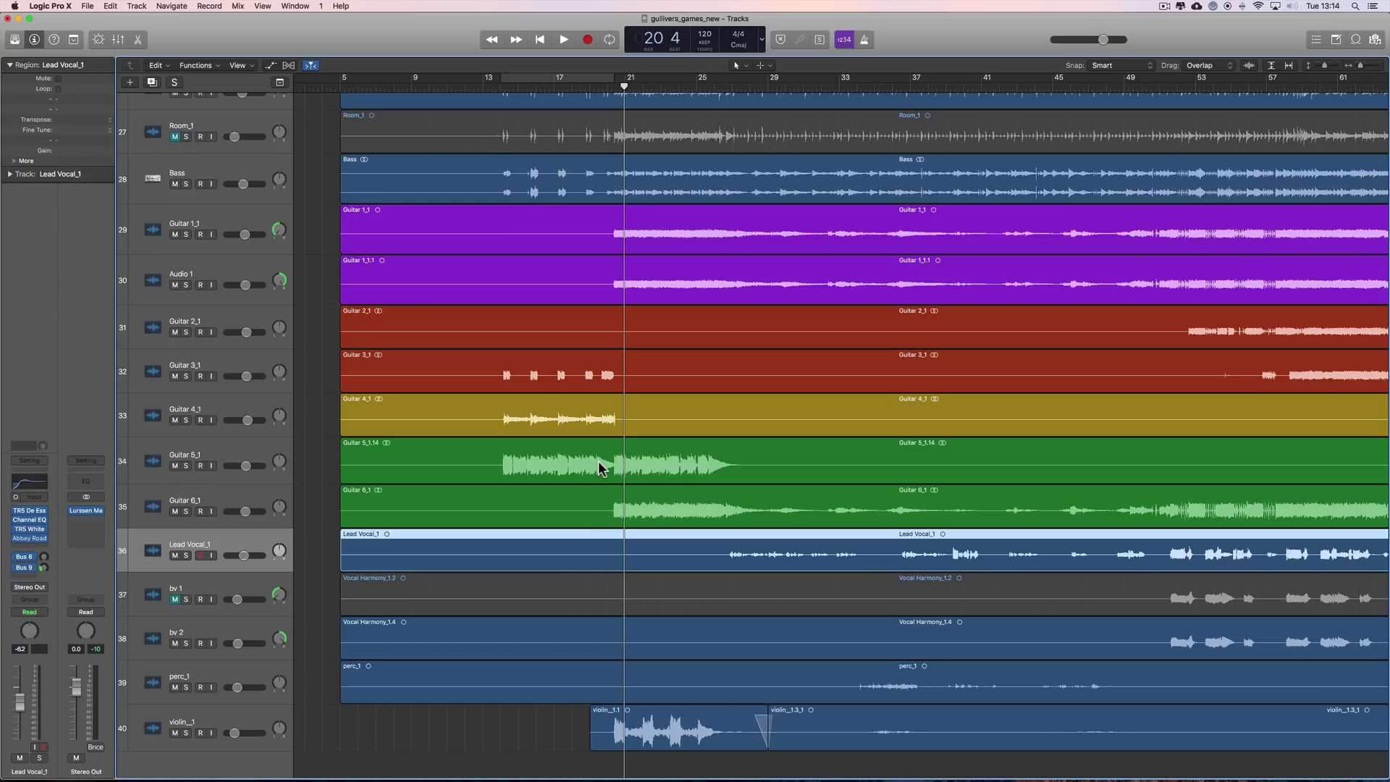
Select the Guitar 5_1 region and locate the playhead at its entry near bar 14, then at the section change in bar 20.
{"action": "scroll", "coordinate": [599, 467], "scroll_direction": "left", "scroll_amount": 1}
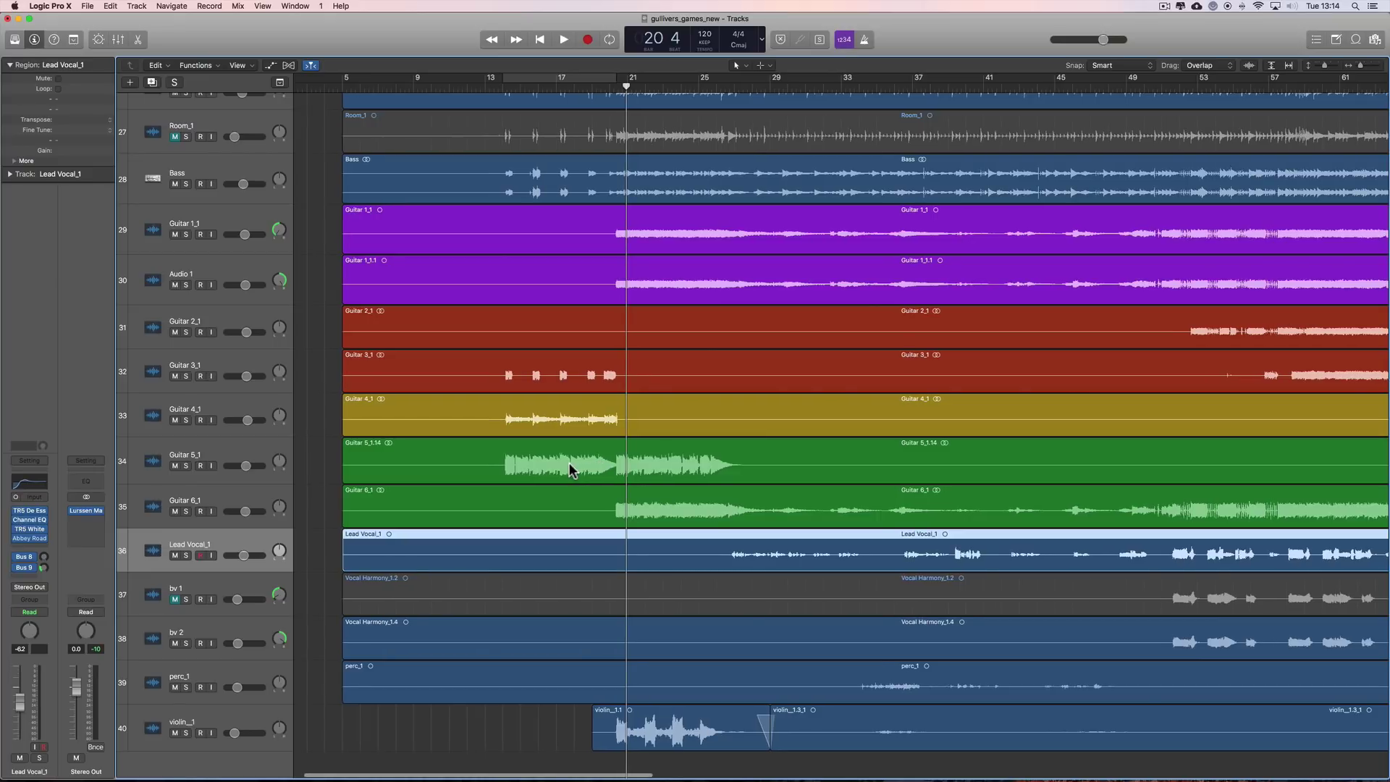
{"action": "left_click", "coordinate": [568, 464]}
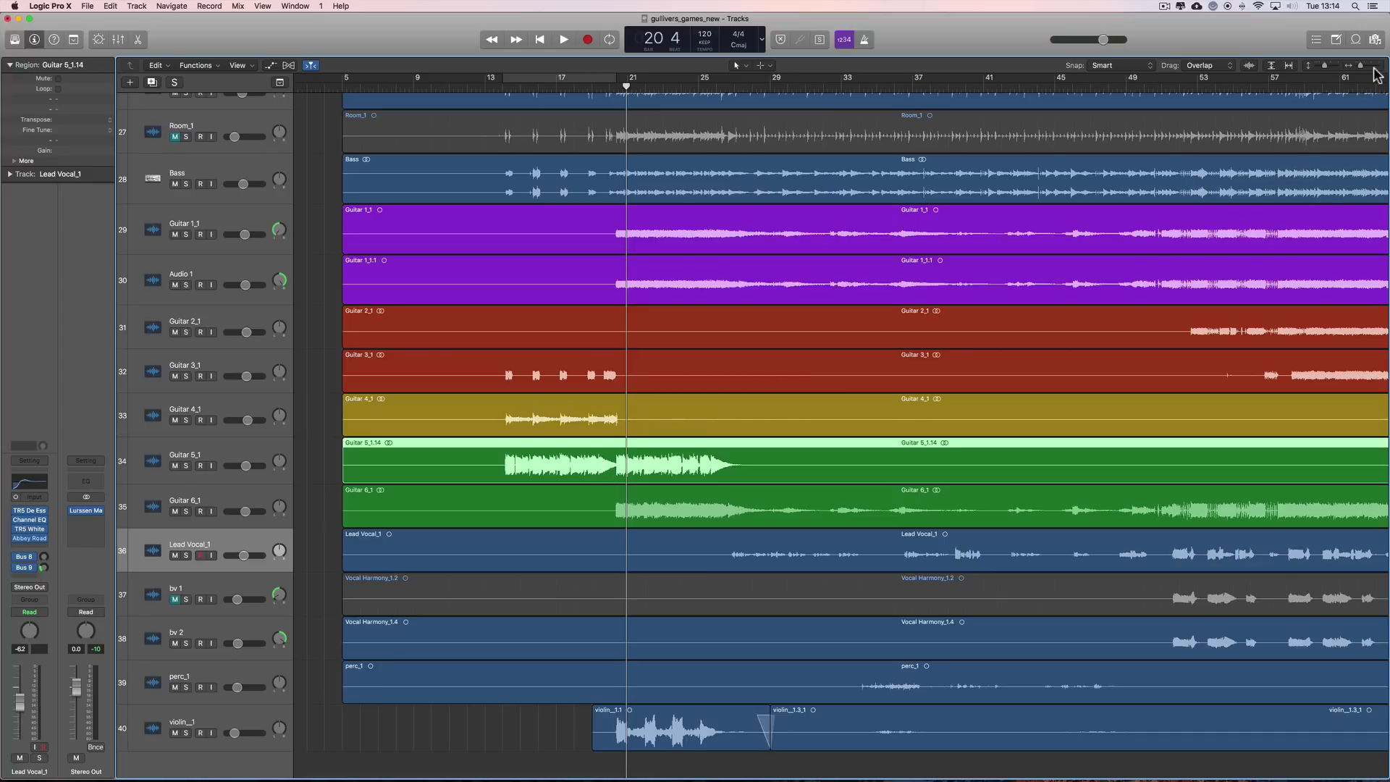
{"action": "left_click_drag", "start_coordinate": [1358, 65], "coordinate": [1362, 65]}
{"action": "scroll", "coordinate": [621, 453], "scroll_direction": "left", "scroll_amount": 3}
{"action": "scroll", "coordinate": [619, 454], "scroll_direction": "left", "scroll_amount": 3}
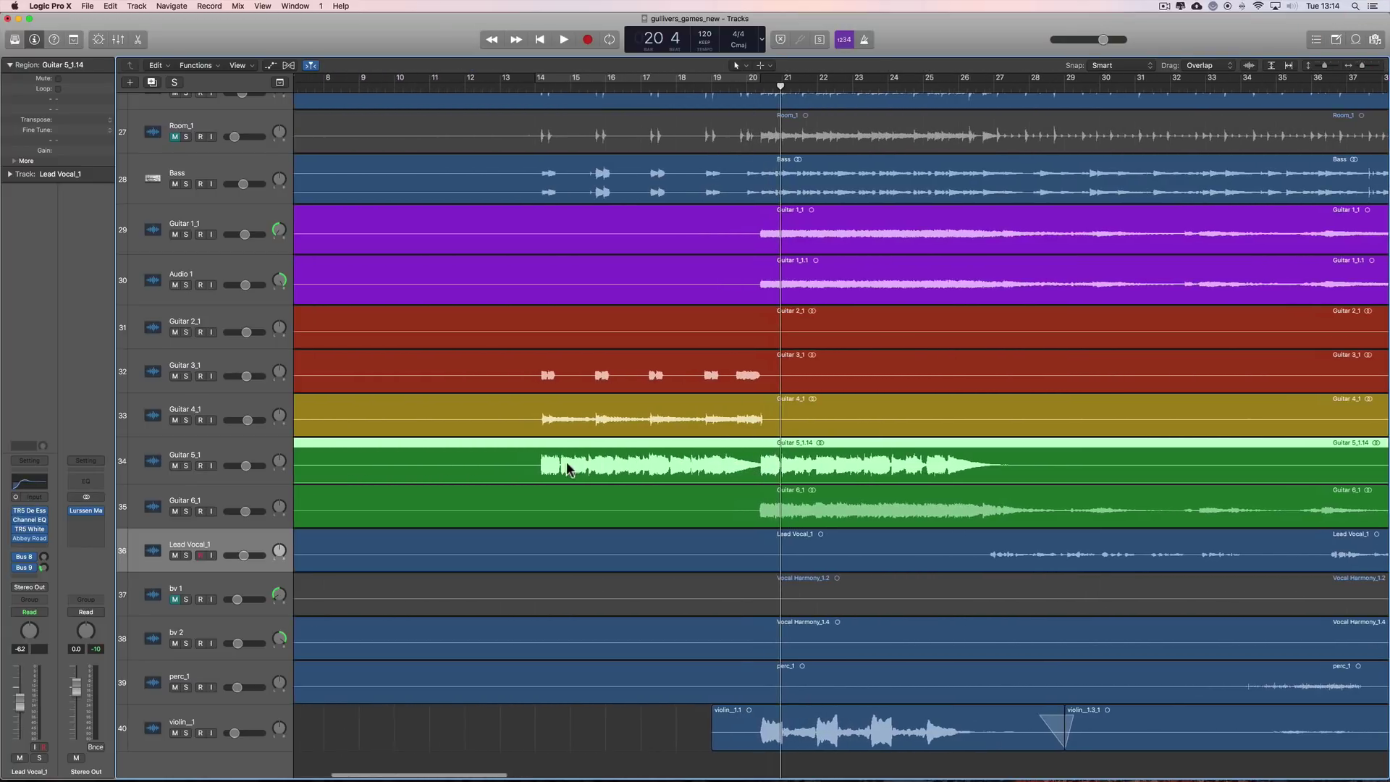
{"action": "left_click", "coordinate": [535, 86]}
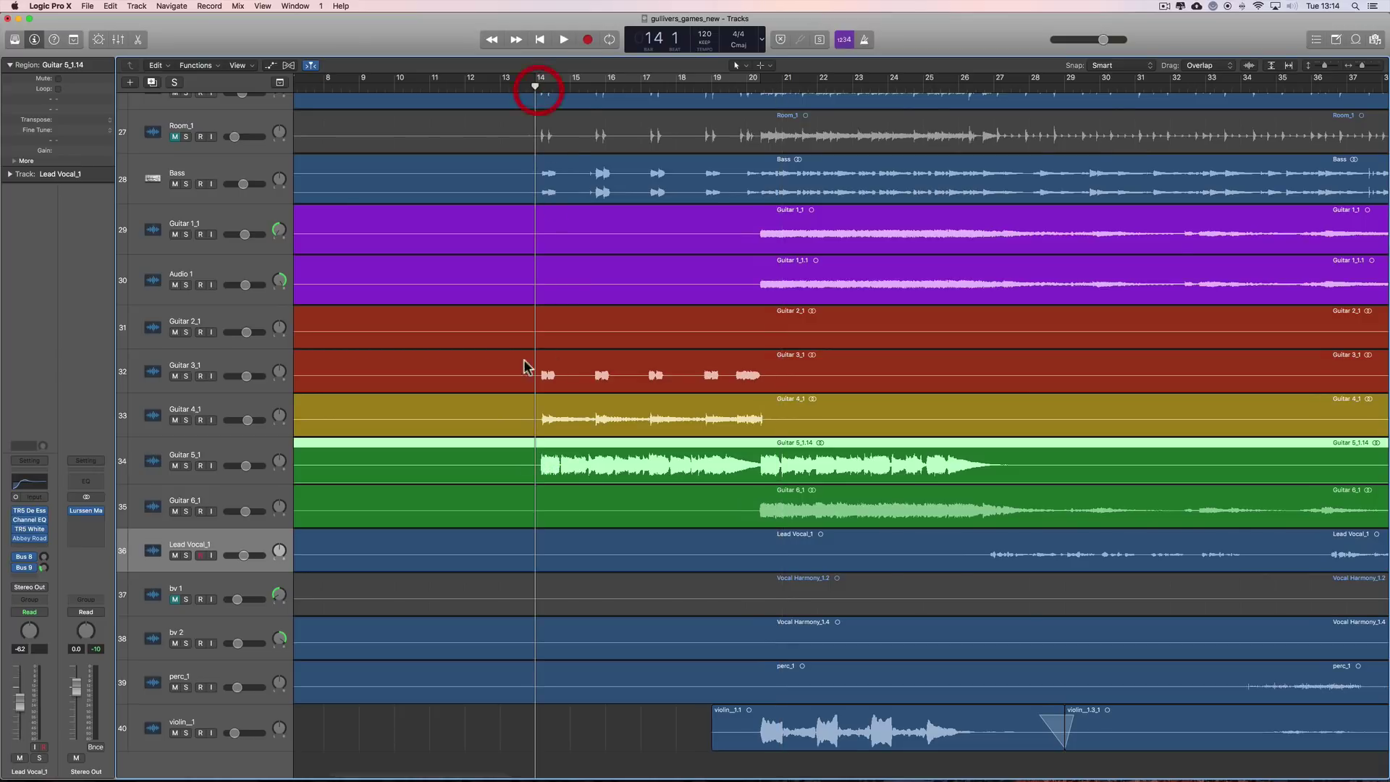
{"action": "left_click", "coordinate": [758, 470]}
{"action": "left_click", "coordinate": [754, 88]}
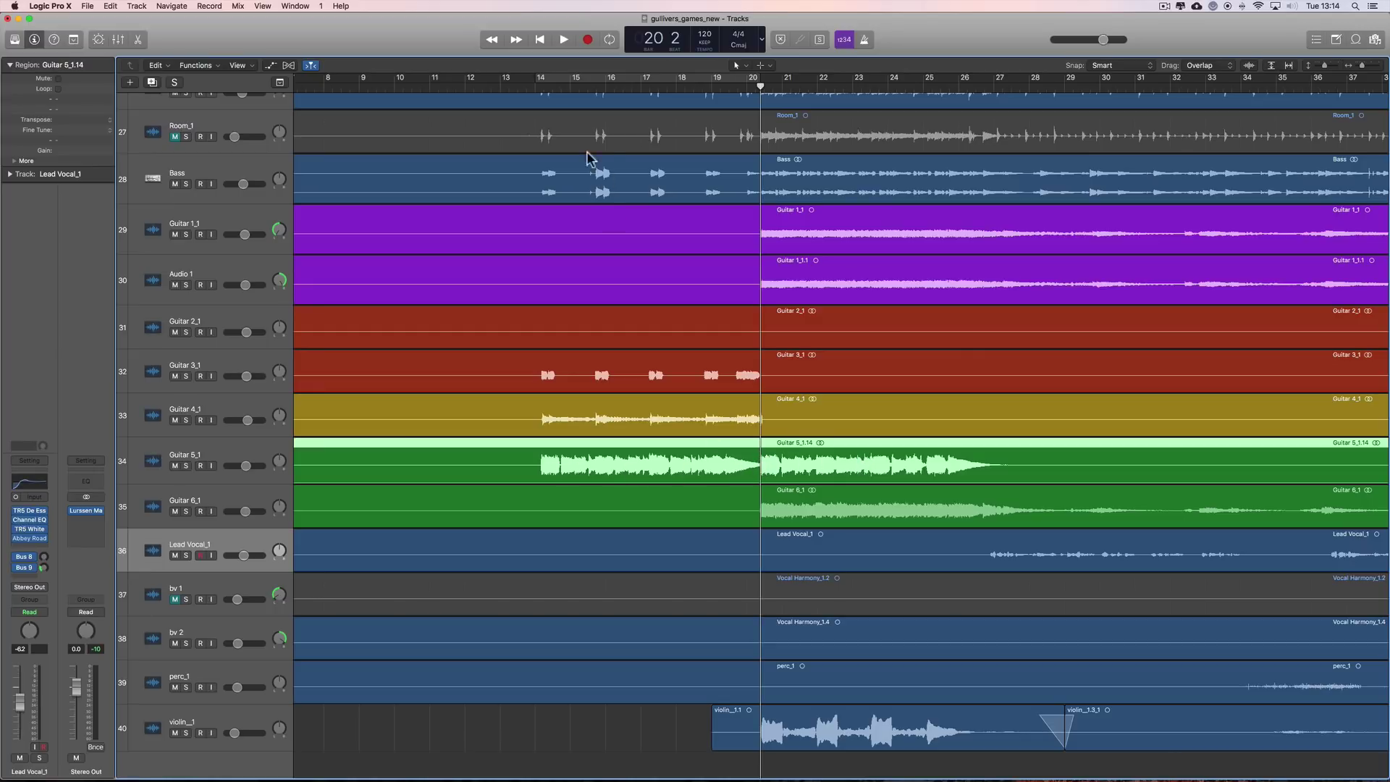
Play the song from just before bar 14, soloing the Guitar 5_1 track briefly, and stop playback.
{"action": "double_click", "coordinate": [534, 90]}
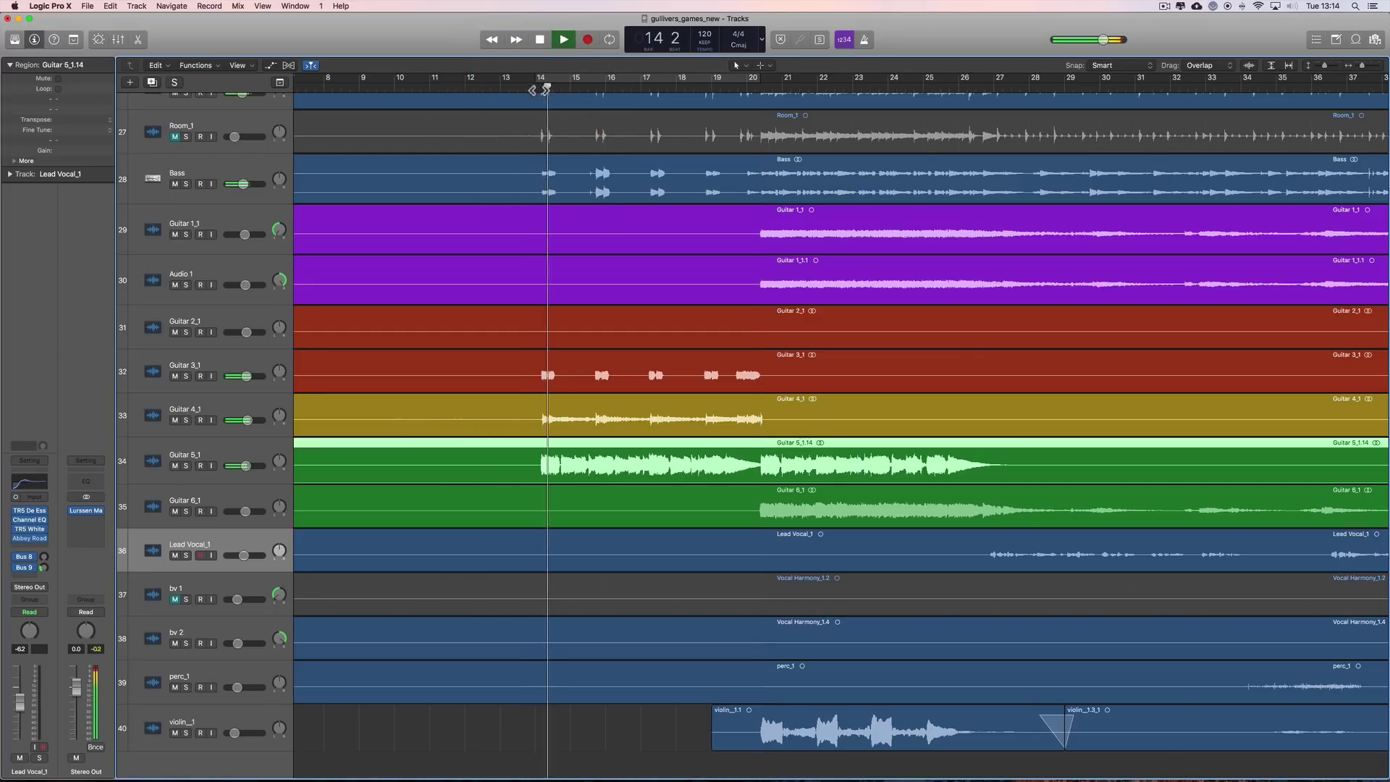
{"action": "left_click", "coordinate": [186, 466]}
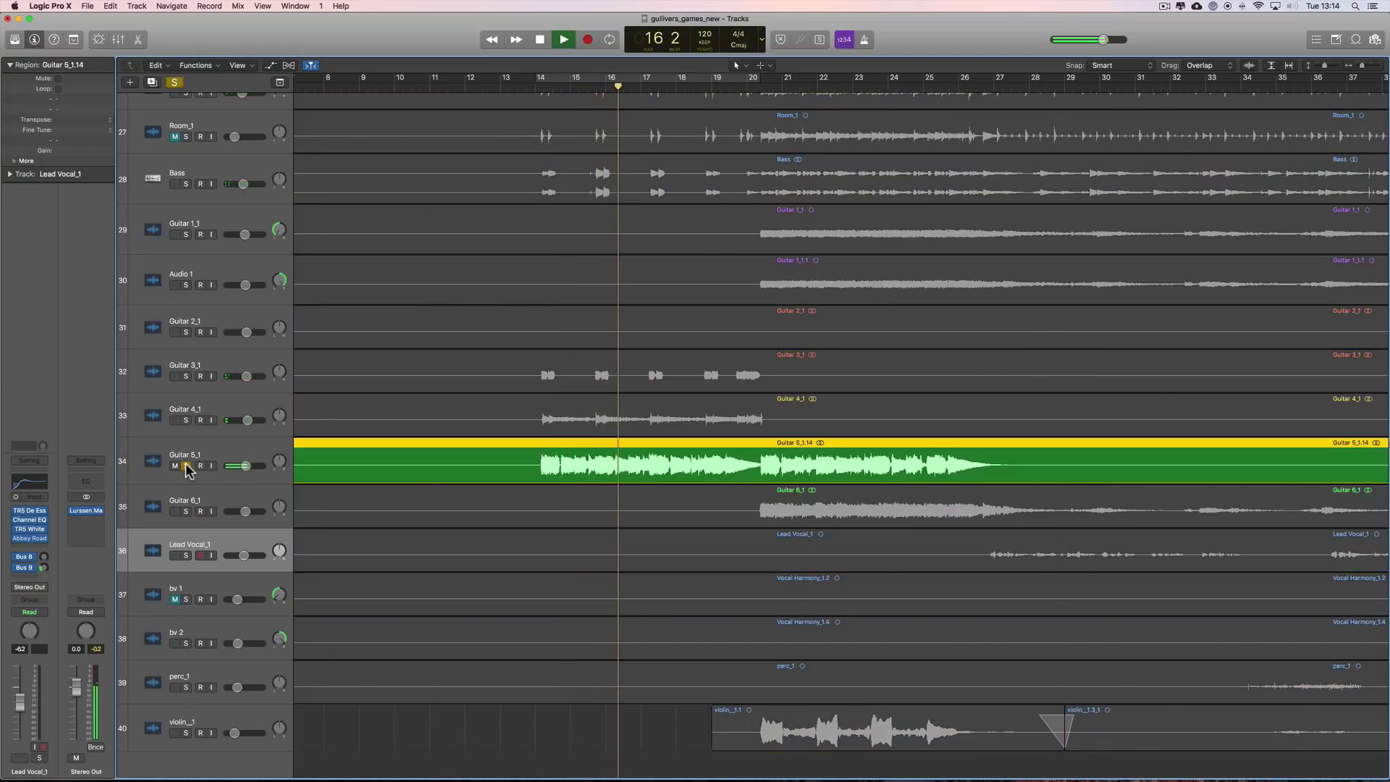
{"action": "left_click", "coordinate": [186, 465]}
{"action": "key", "text": "space"}
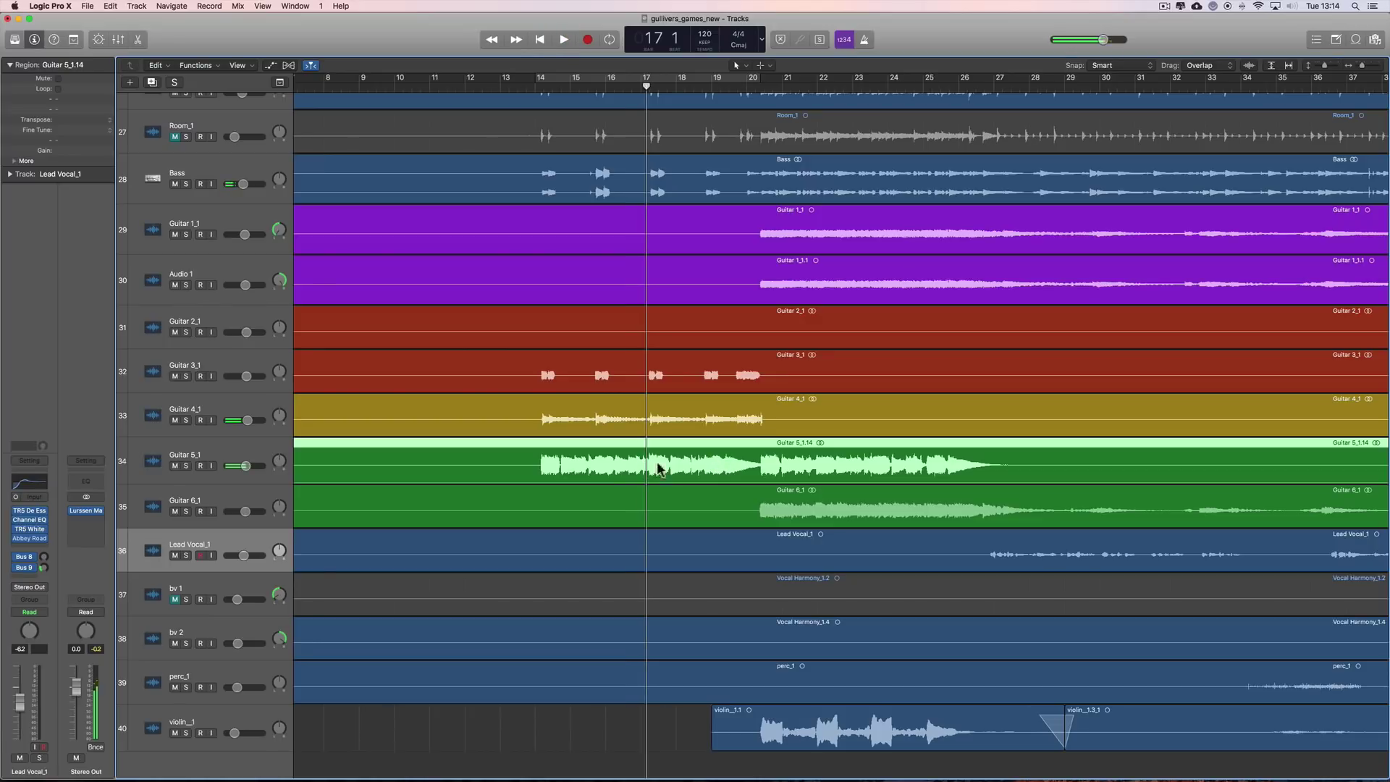
Play the section change around bar 20, starting from late in bar 19, and stop playback.
{"action": "left_click", "coordinate": [737, 85]}
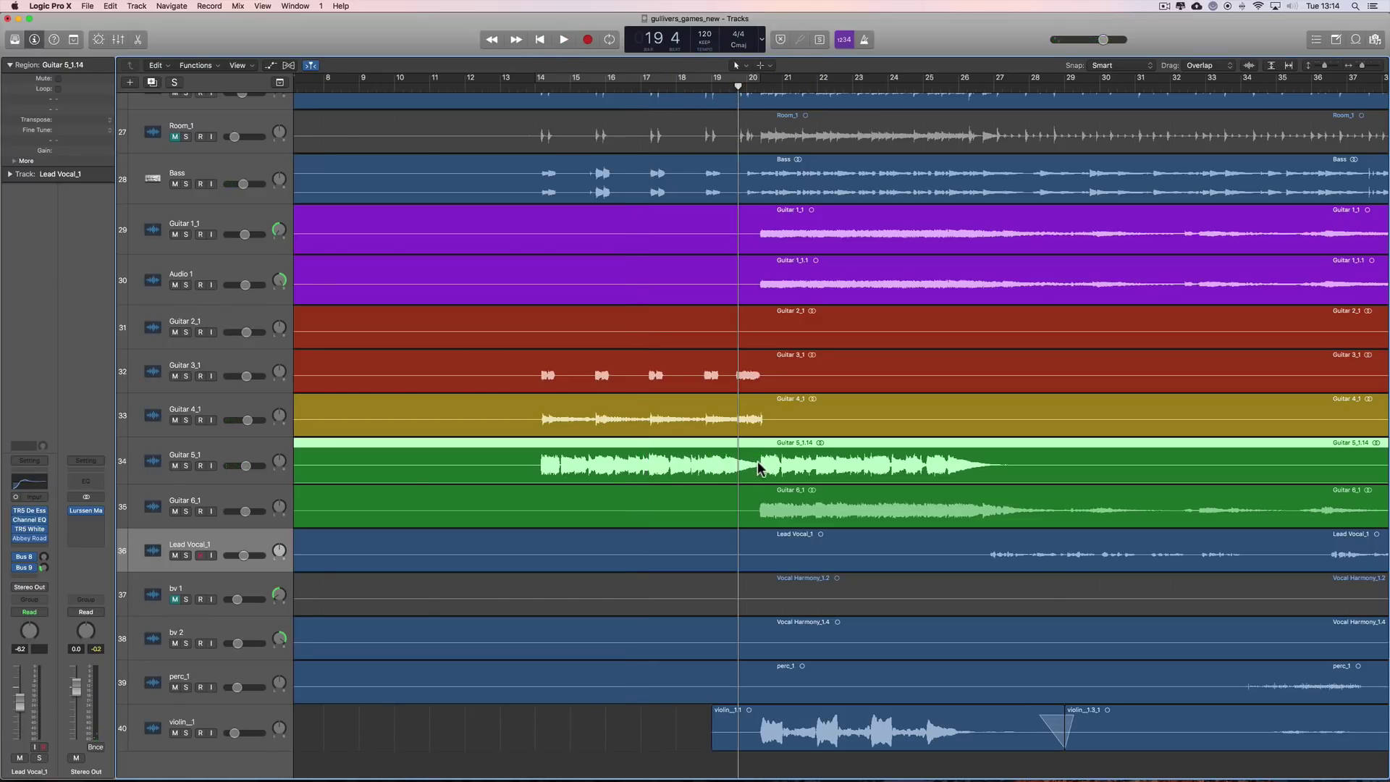
{"action": "key", "text": "space"}
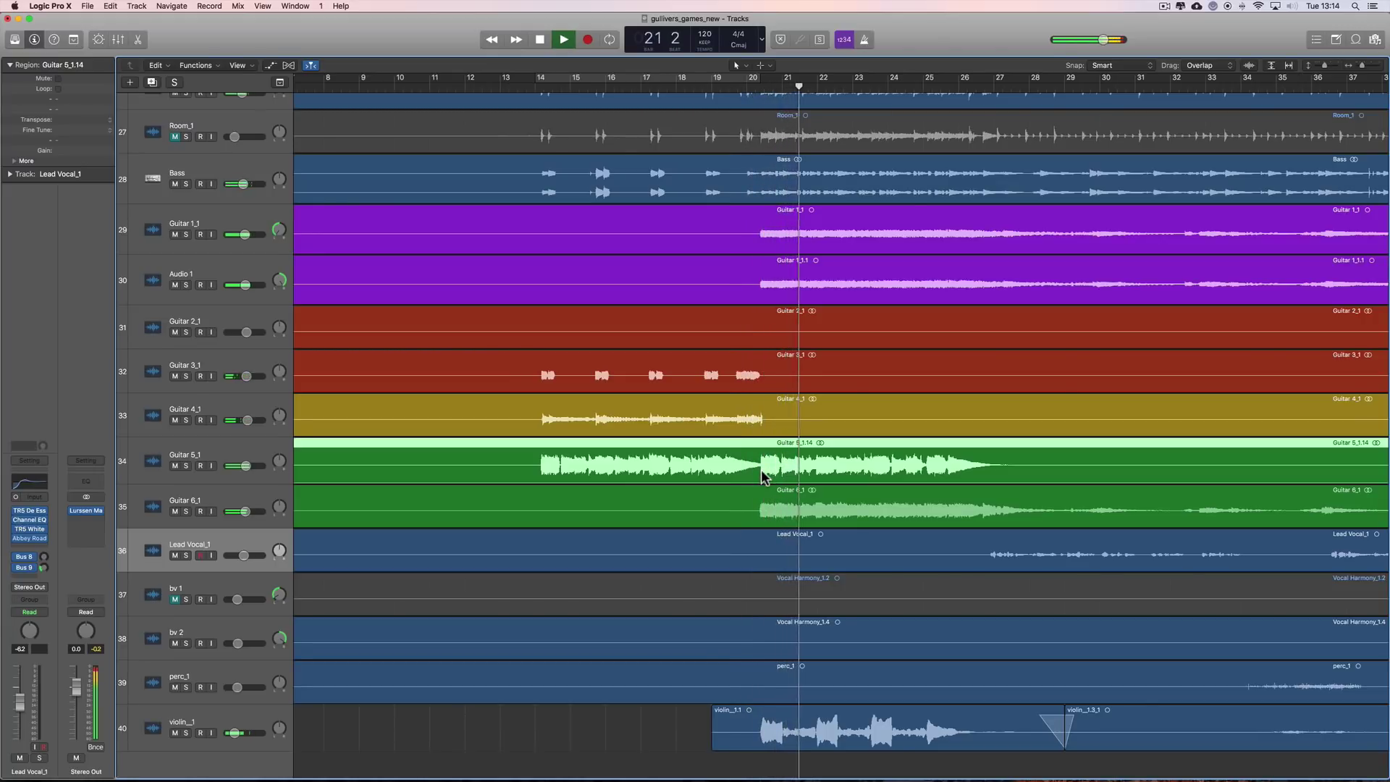
{"action": "key", "text": "space"}
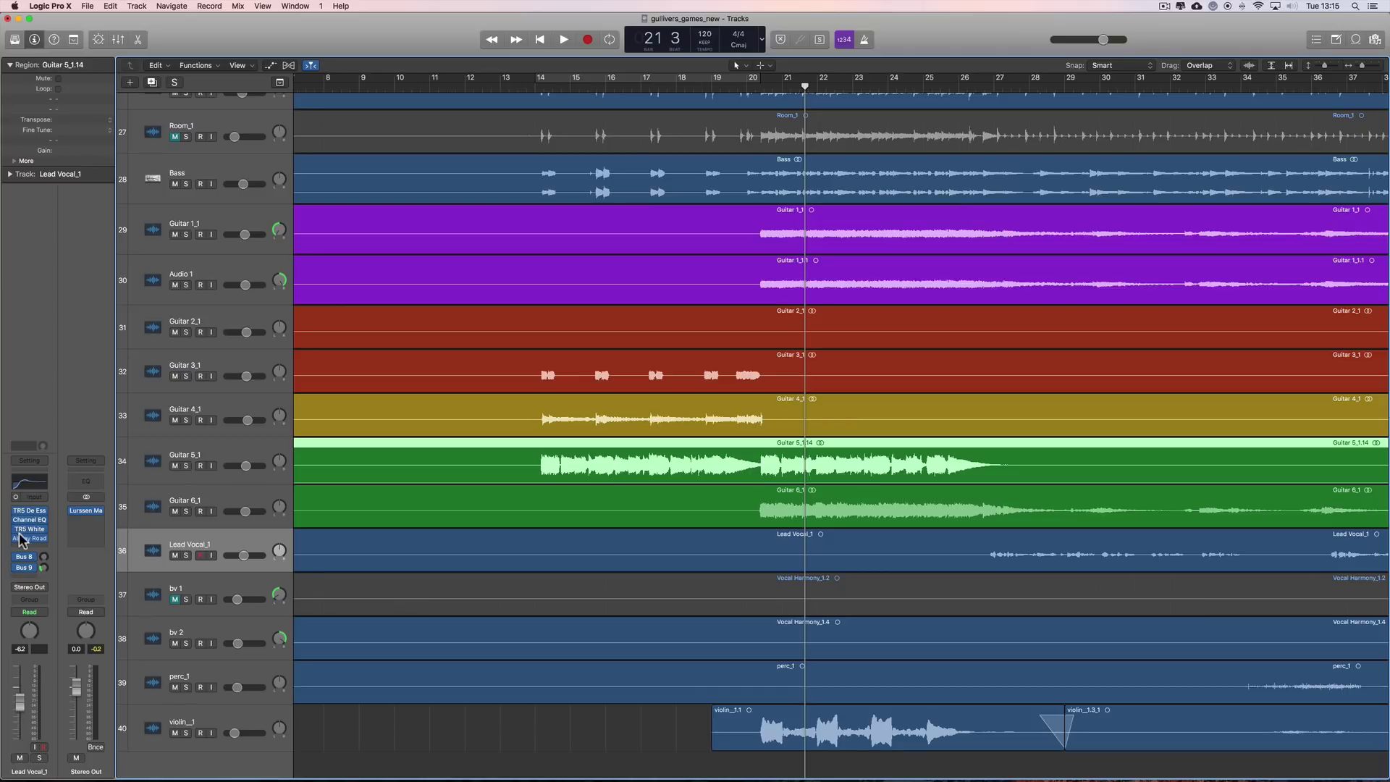
Select the Guitar 5_1 track and split its region with the Scissors tool at the section change in bar 20.
{"action": "left_click", "coordinate": [237, 454]}
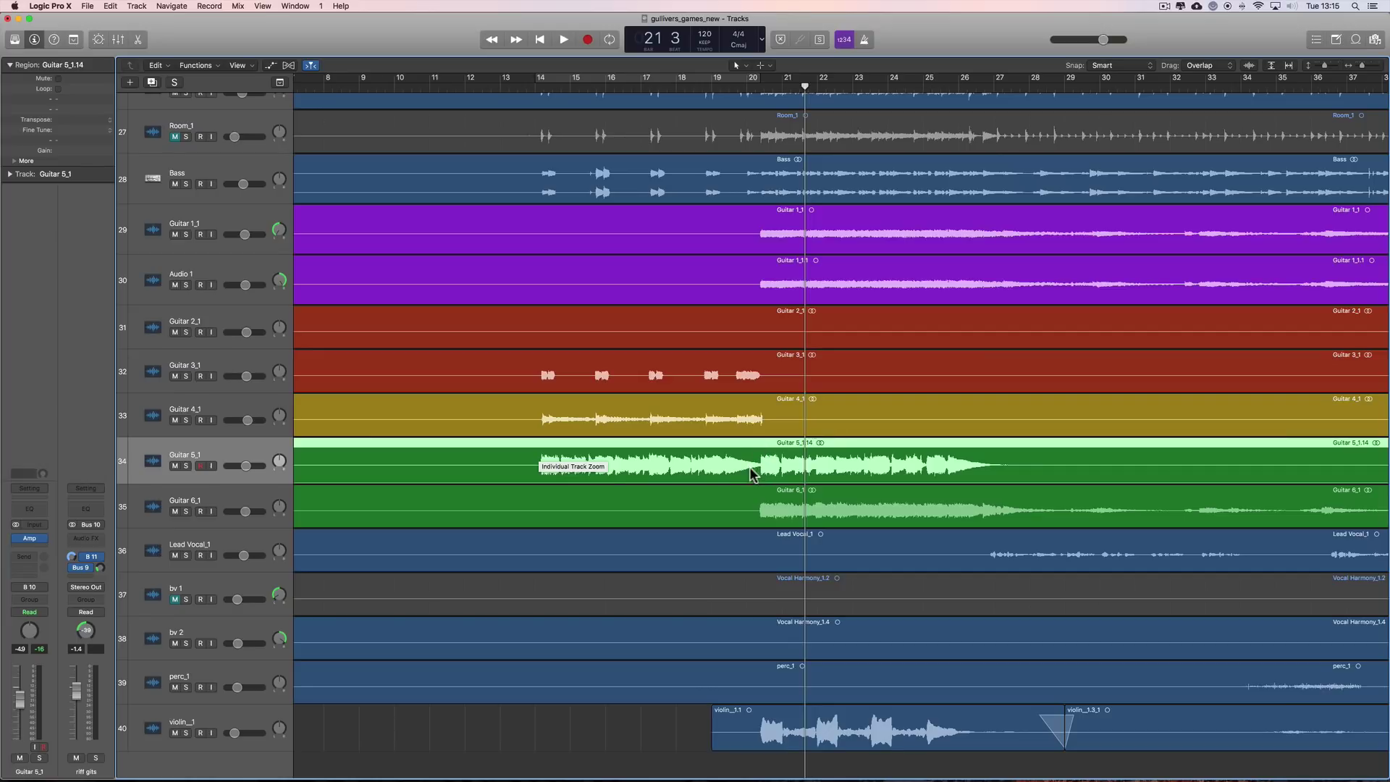
{"action": "left_click", "coordinate": [670, 475]}
{"action": "left_click", "coordinate": [1363, 67]}
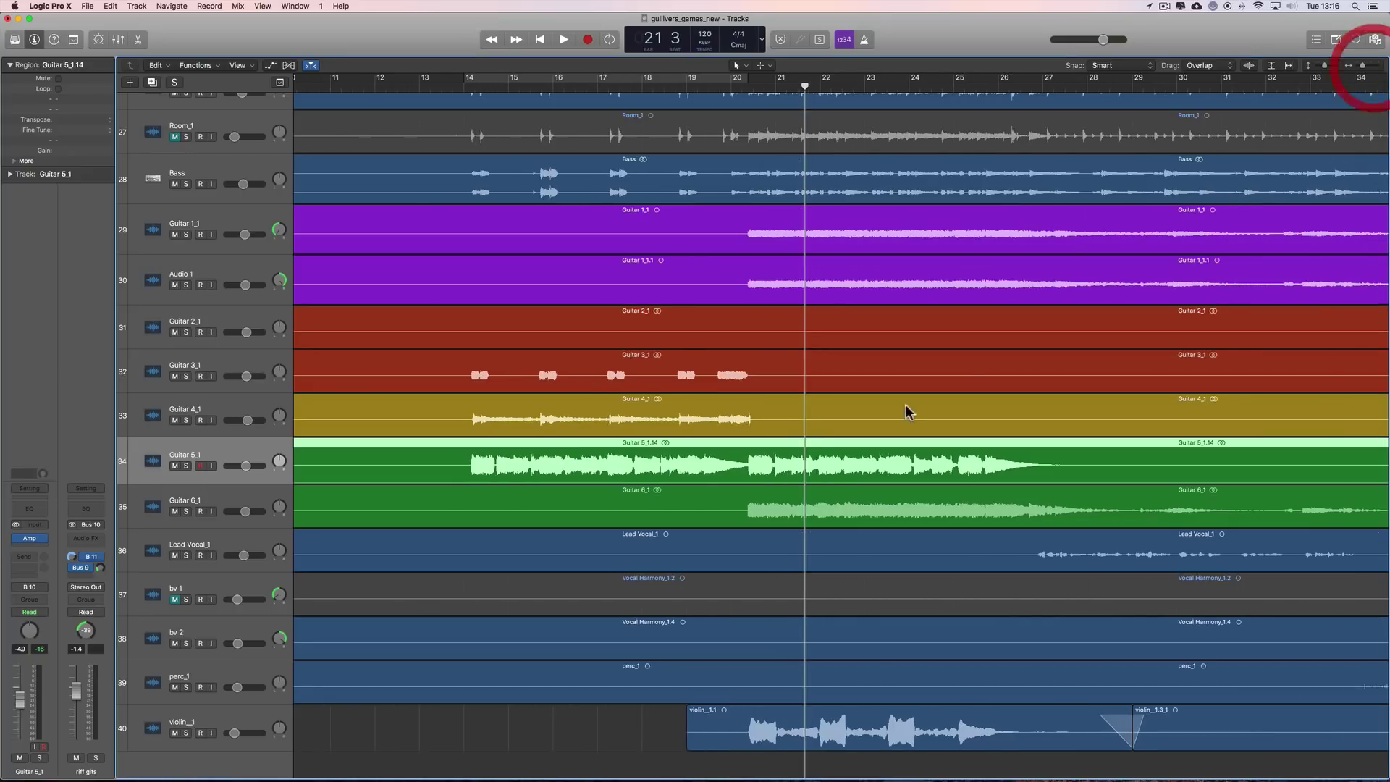
{"action": "right_click", "coordinate": [697, 498]}
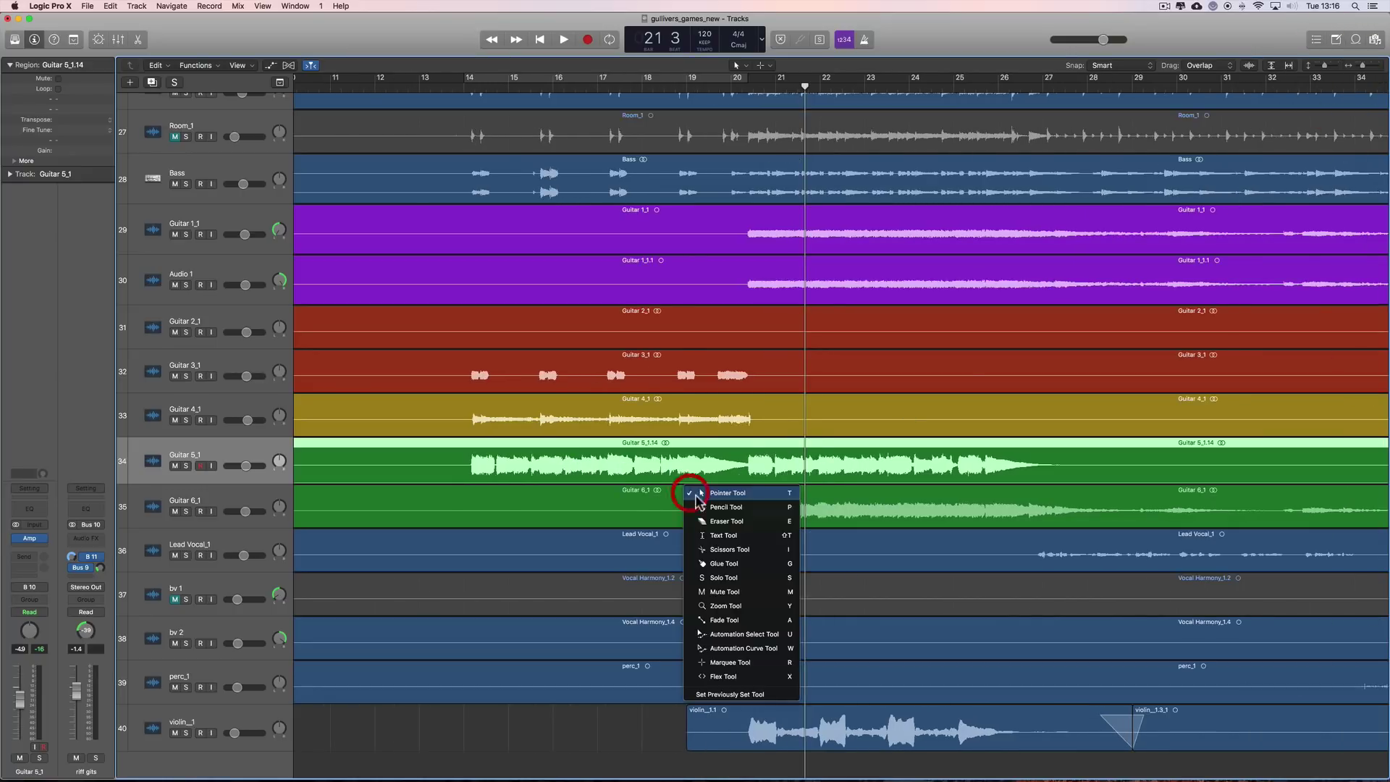
{"action": "left_click", "coordinate": [717, 549]}
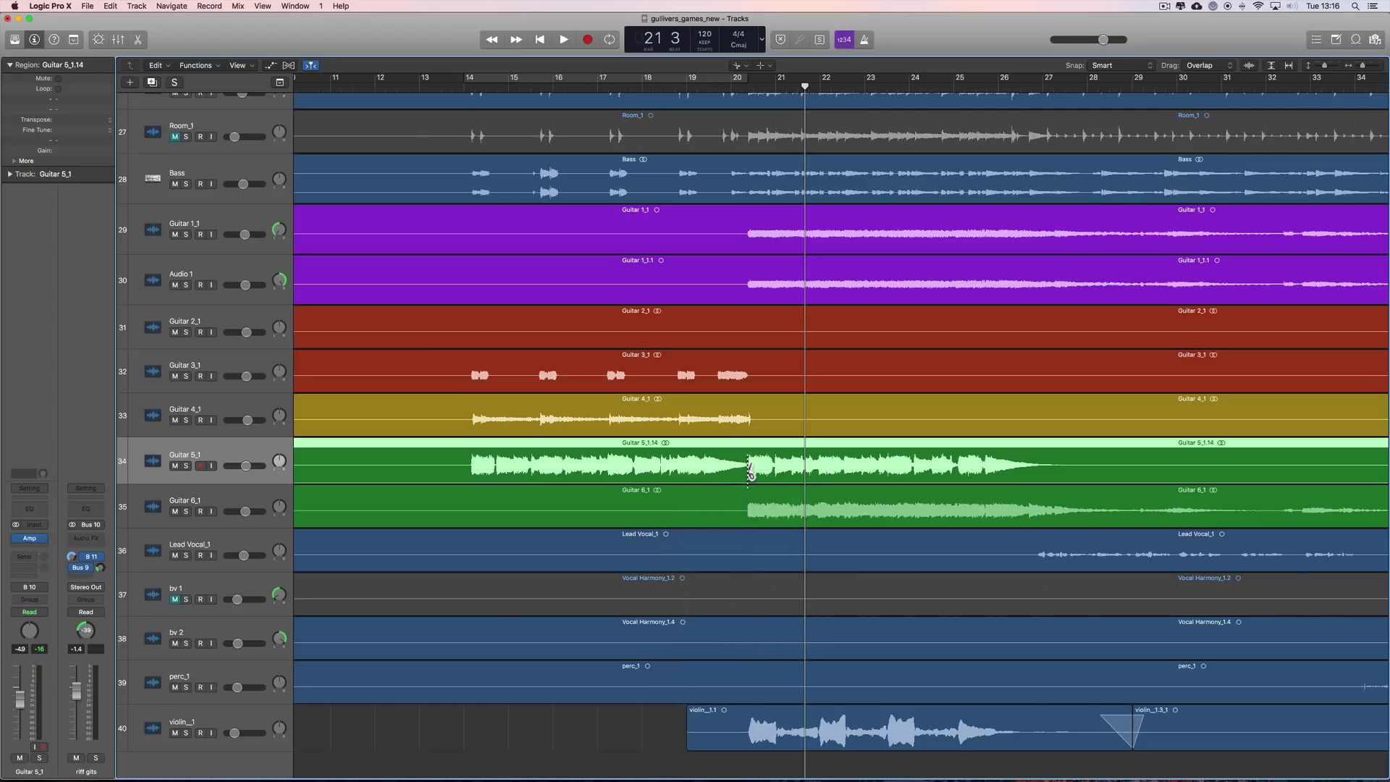
{"action": "left_click", "coordinate": [748, 467]}
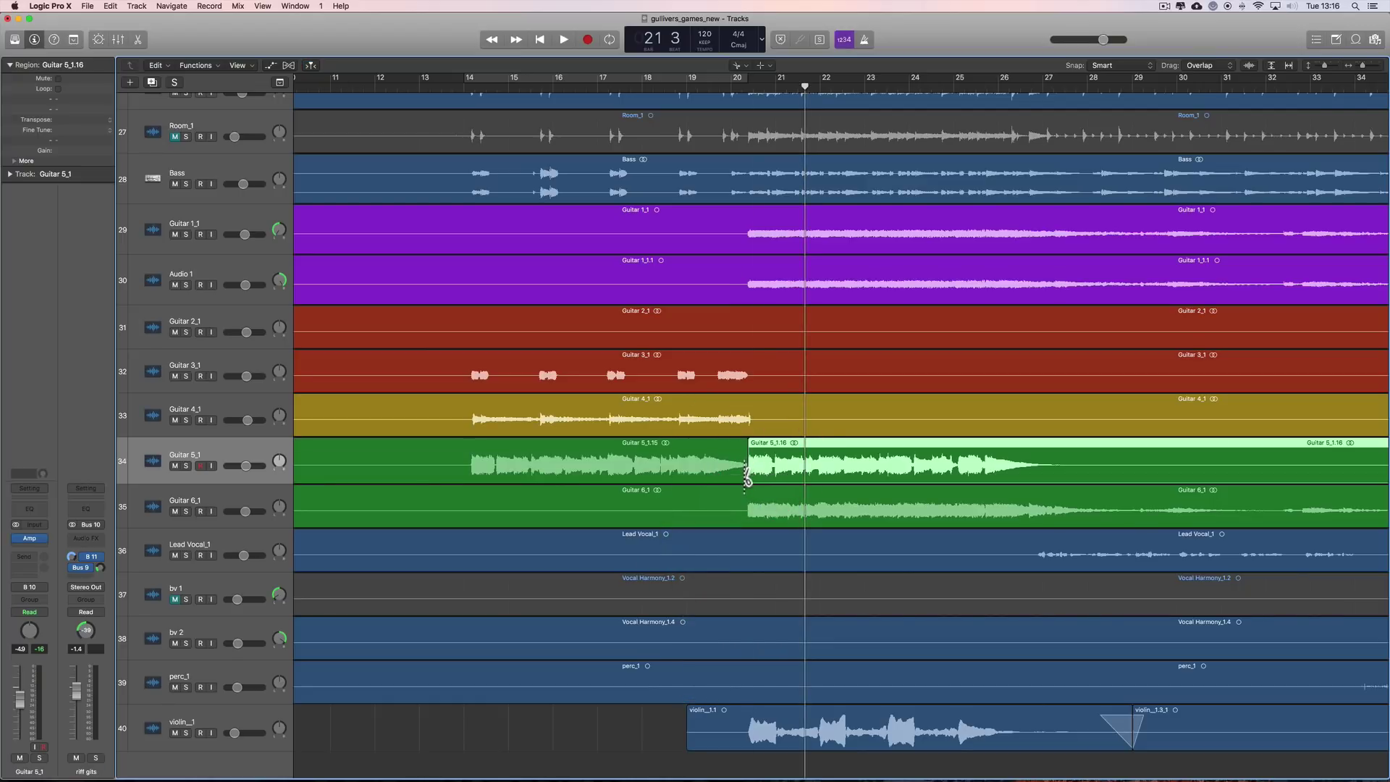
Trim the start of the first Guitar 5_1 region to just before bar 14 using the Pointer tool.
{"action": "right_click", "coordinate": [745, 467]}
{"action": "left_click", "coordinate": [760, 470]}
{"action": "left_click", "coordinate": [707, 469]}
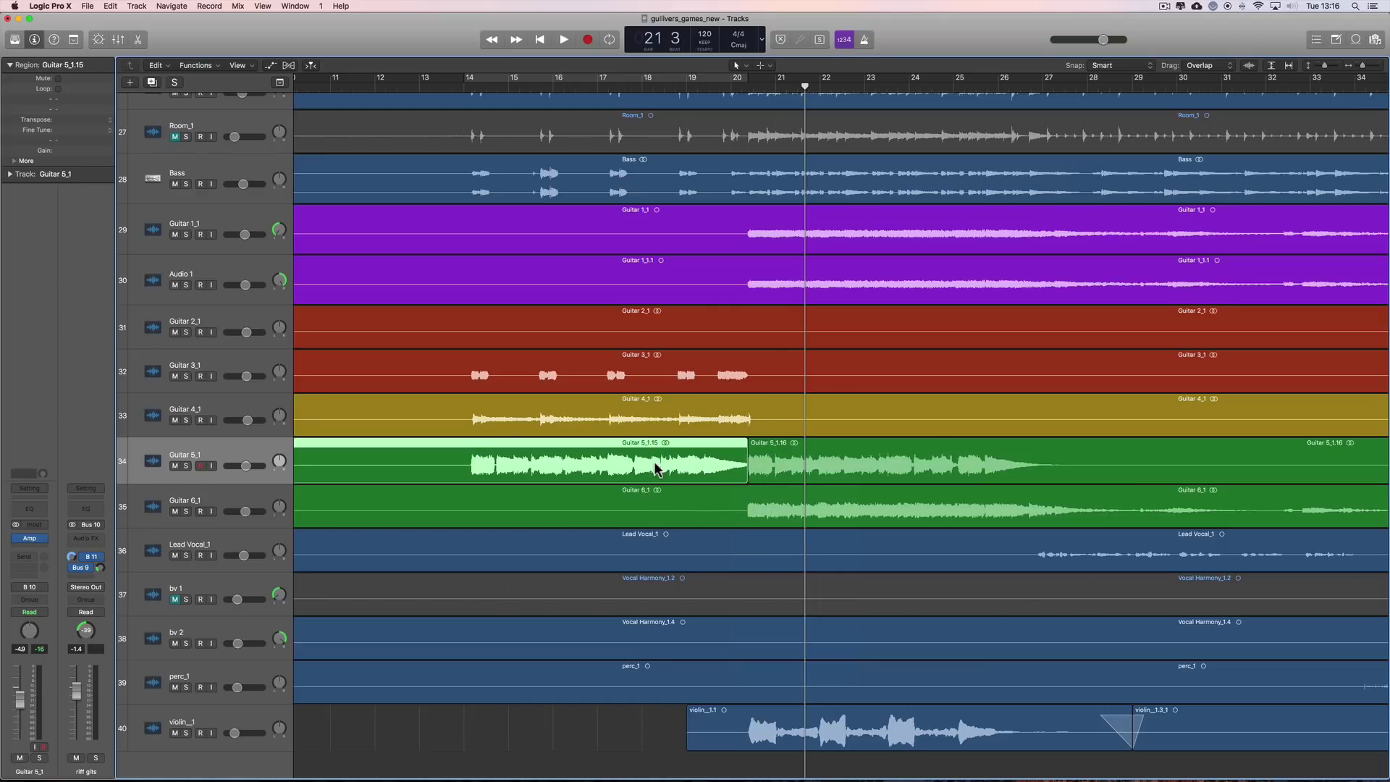
{"action": "key", "text": "super+Left"}
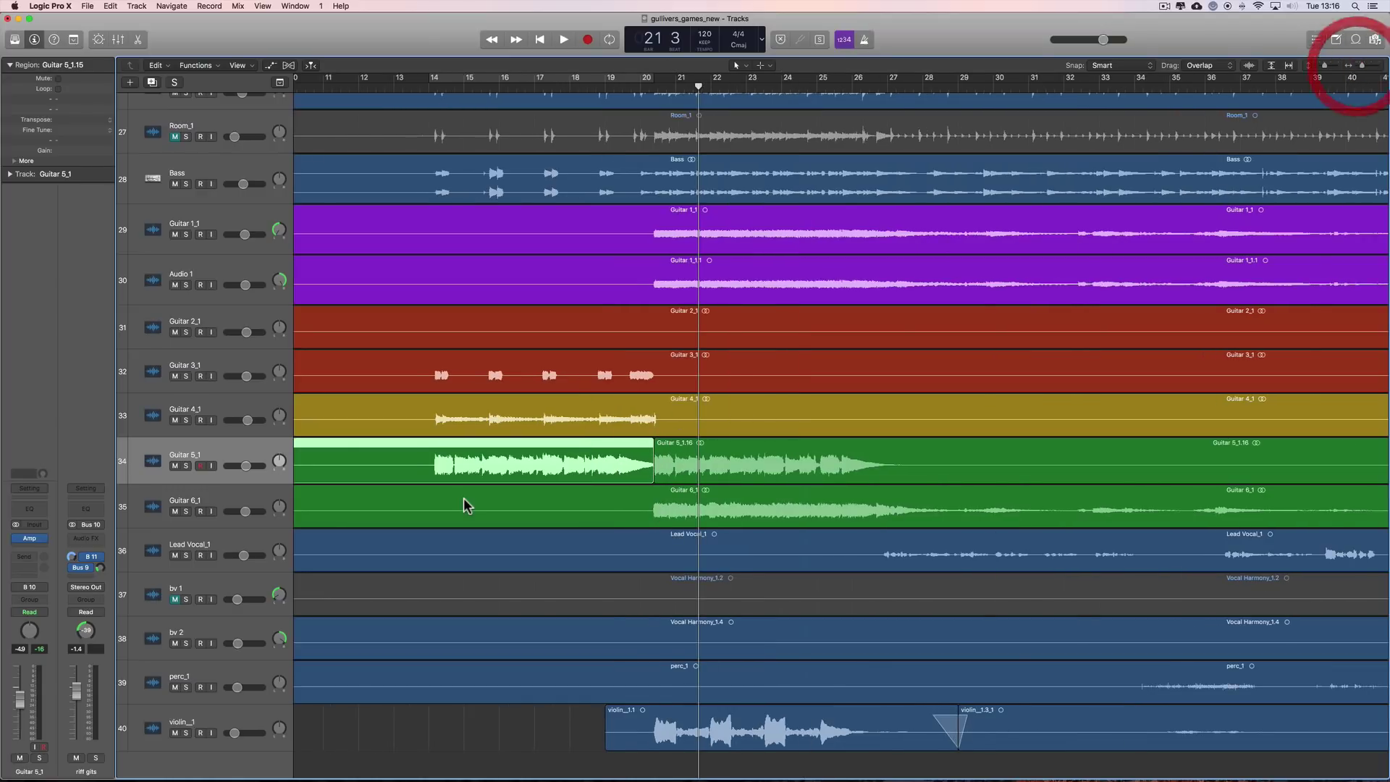
{"action": "scroll", "coordinate": [463, 498], "scroll_direction": "left", "scroll_amount": 5}
{"action": "left_click_drag", "start_coordinate": [442, 482], "coordinate": [775, 488]}
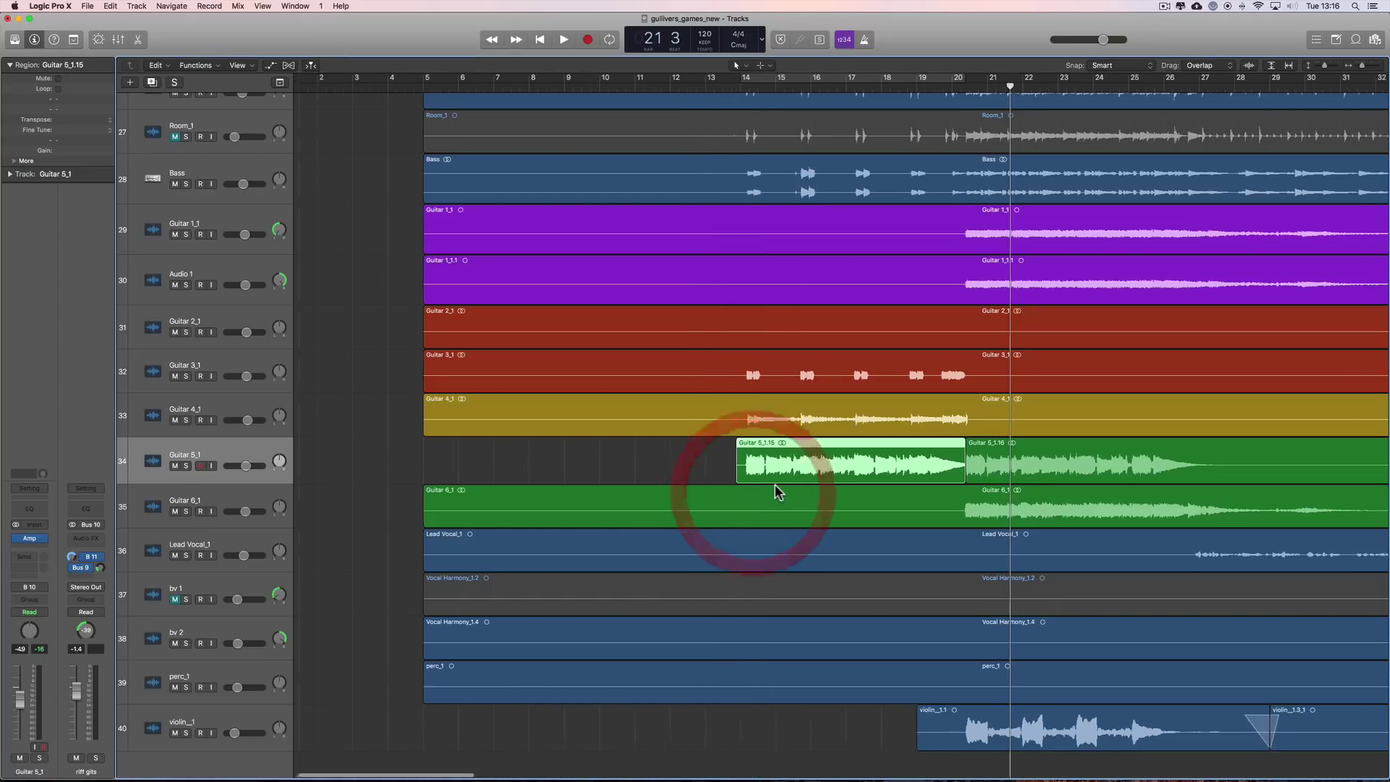
Open Selection-Based Processing for the trimmed first Guitar 5_1 region and move its window clear of the region.
{"action": "scroll", "coordinate": [775, 487], "scroll_direction": "right", "scroll_amount": 5}
{"action": "scroll", "coordinate": [721, 490], "scroll_direction": "right", "scroll_amount": 2}
{"action": "key", "text": "super+Right"}
{"action": "key", "text": "super+Right"}
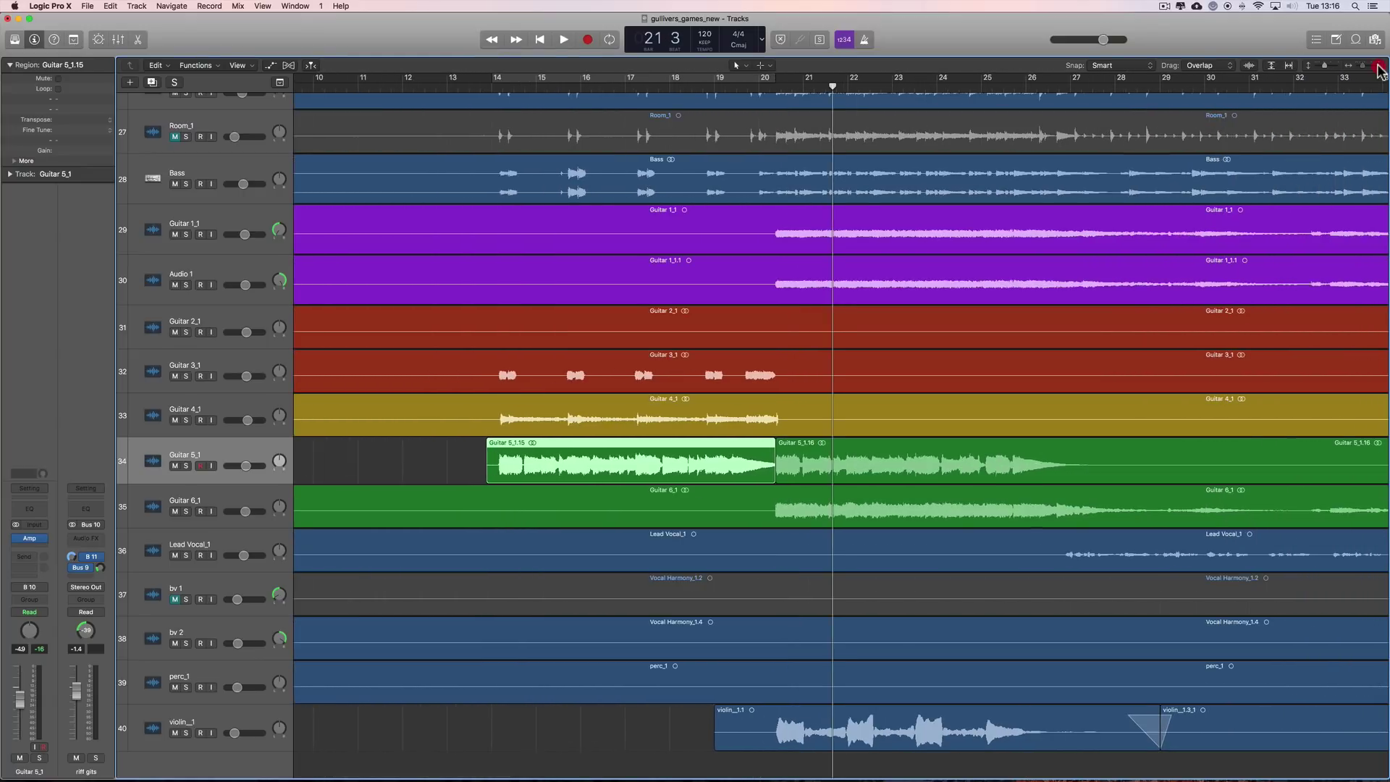
{"action": "scroll", "coordinate": [782, 364], "scroll_direction": "right", "scroll_amount": 3}
{"action": "scroll", "coordinate": [780, 365], "scroll_direction": "right", "scroll_amount": 4}
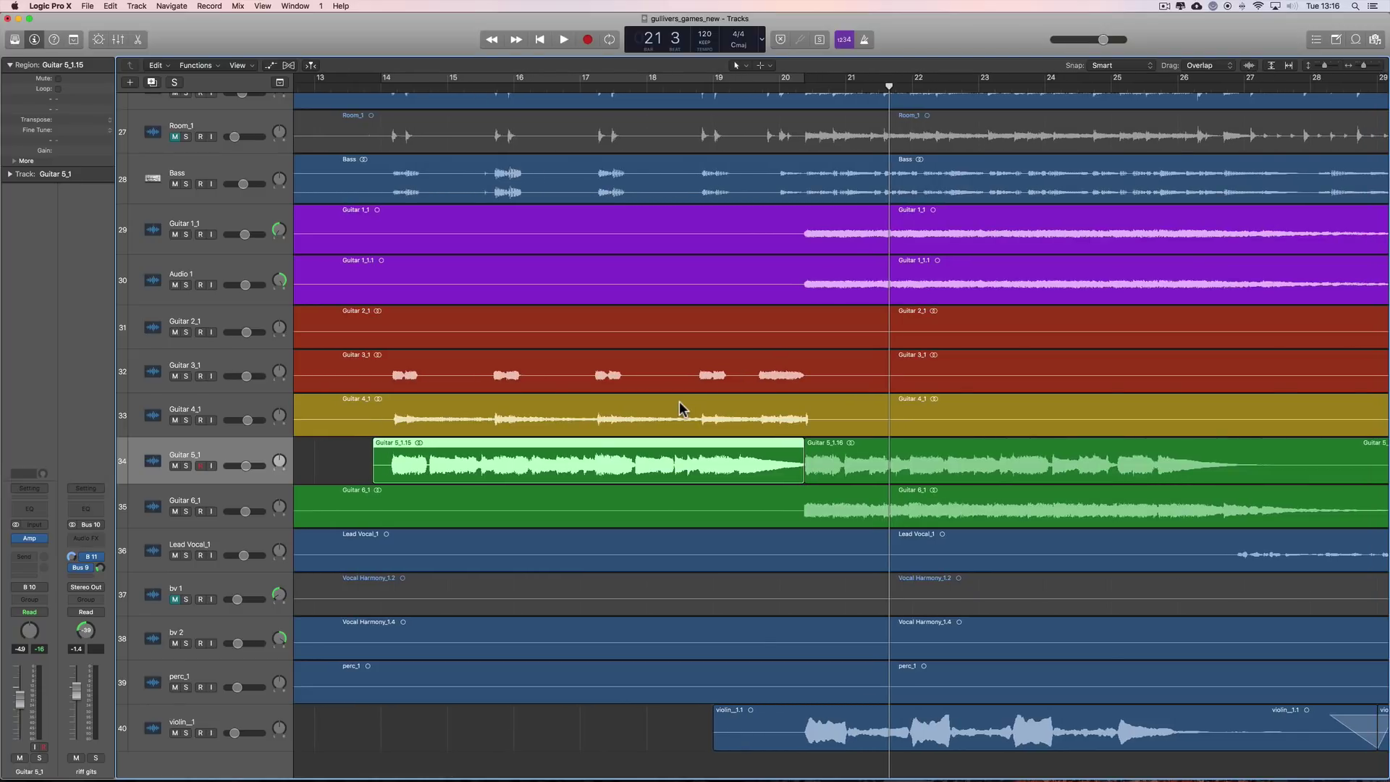
{"action": "scroll", "coordinate": [507, 441], "scroll_direction": "left", "scroll_amount": 2}
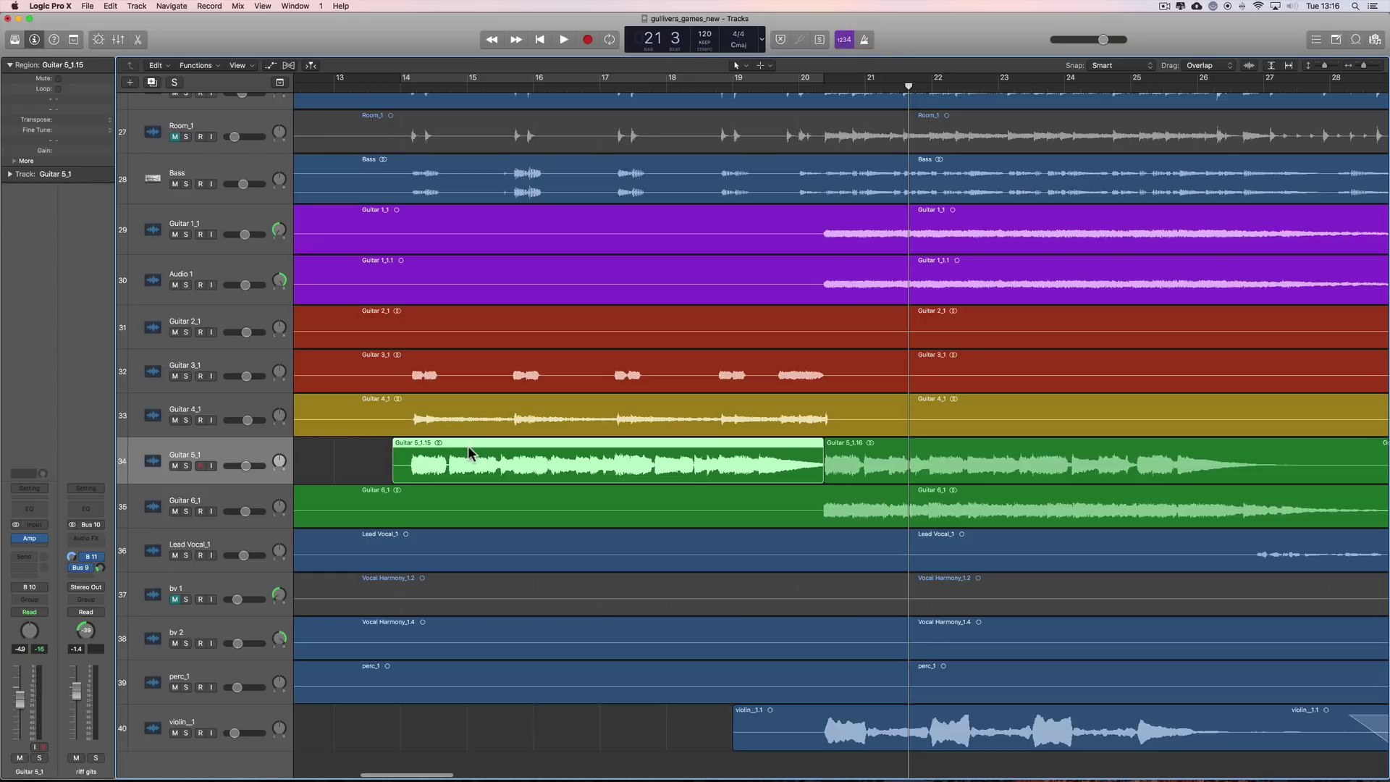
{"action": "key", "text": "t"}
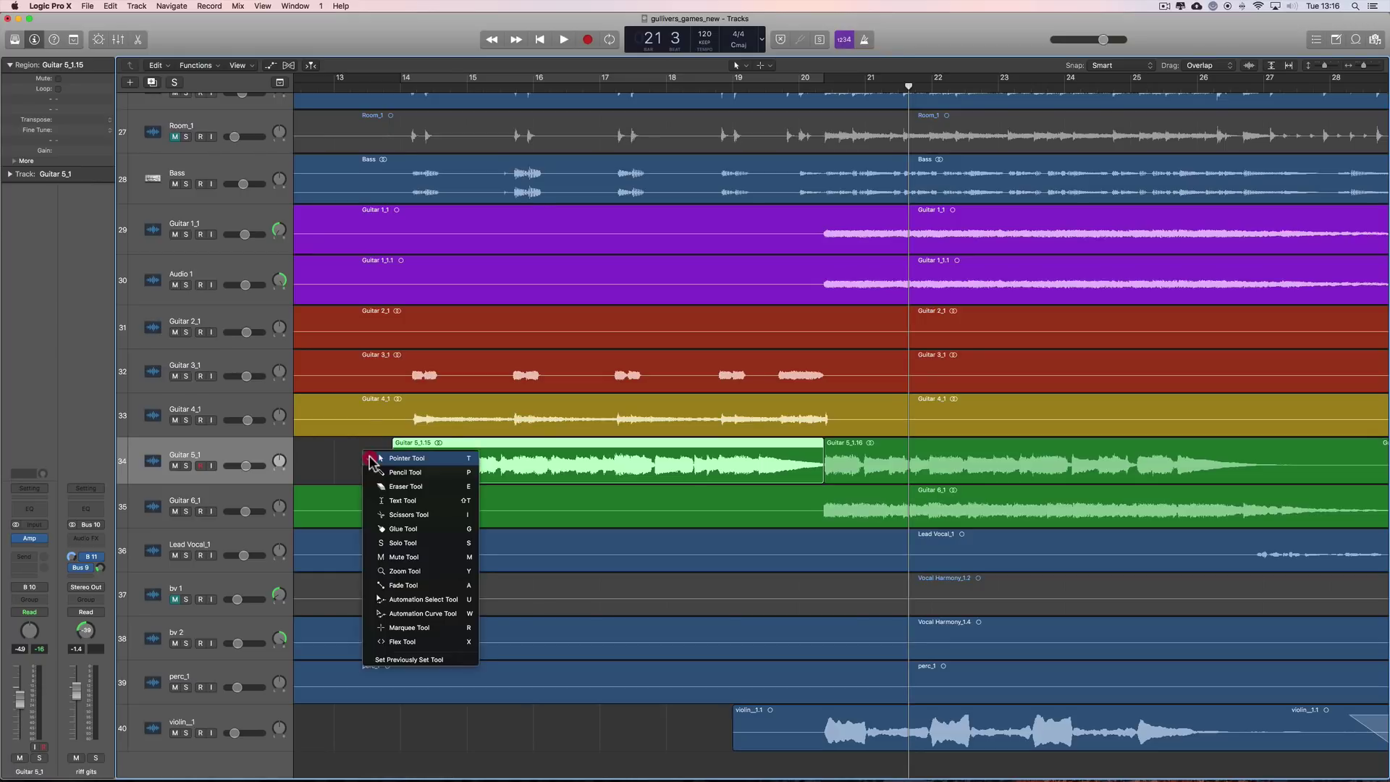
{"action": "left_click", "coordinate": [322, 458]}
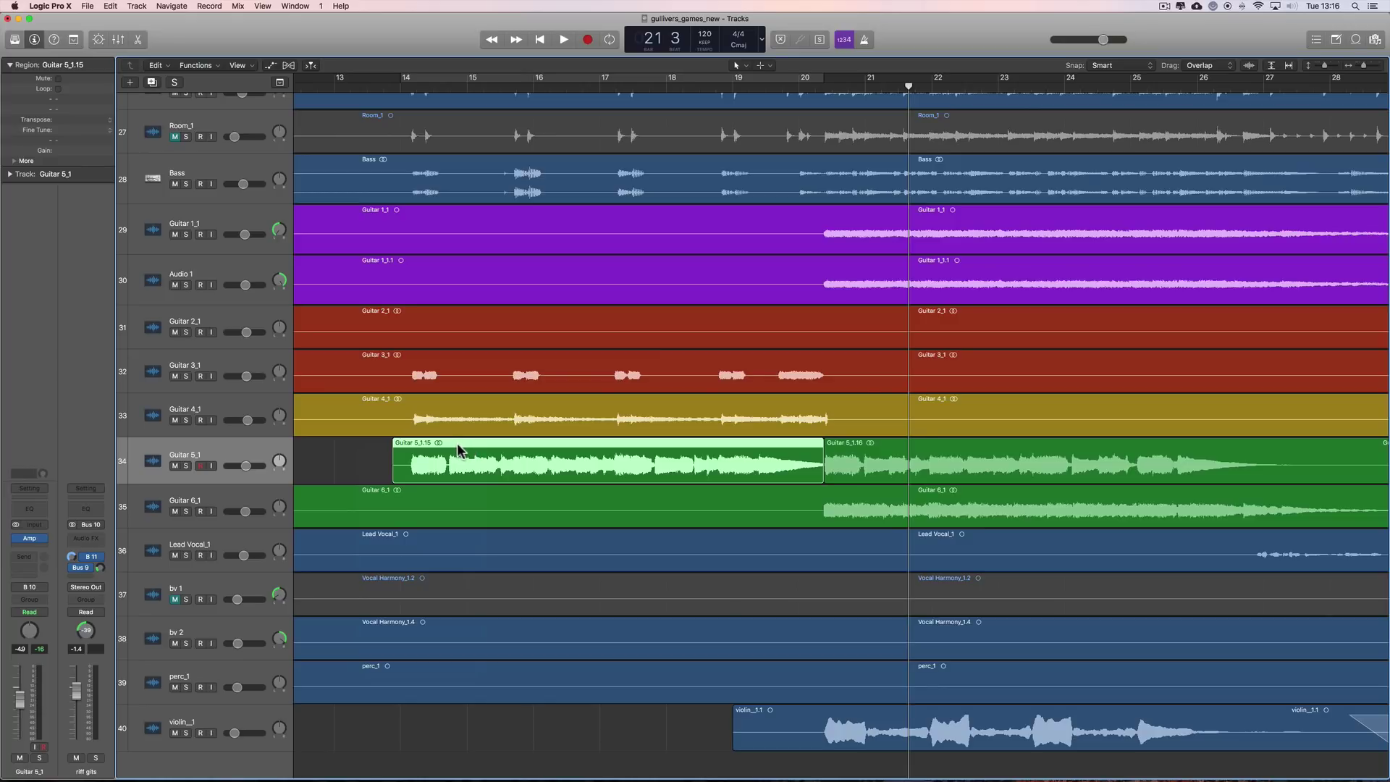
{"action": "right_click", "coordinate": [457, 443]}
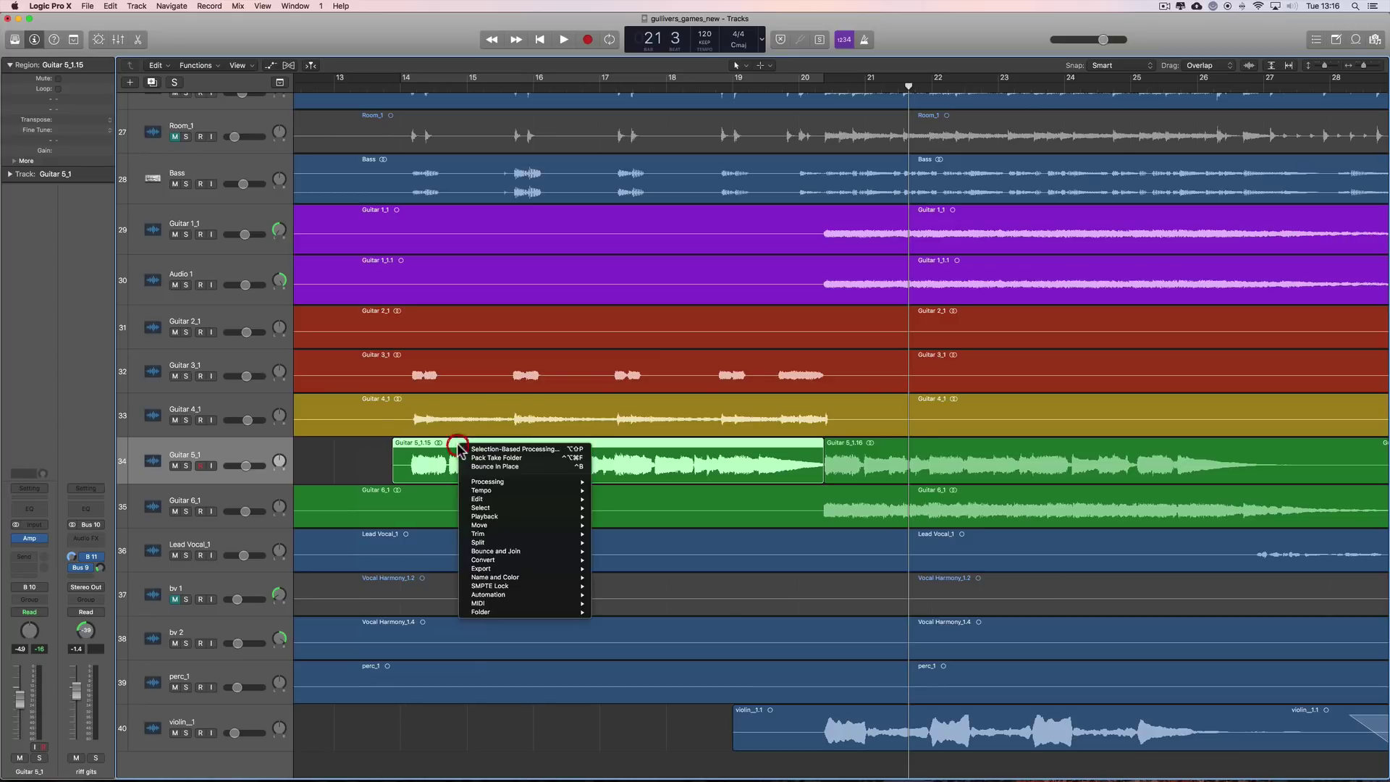
{"action": "left_click", "coordinate": [506, 449]}
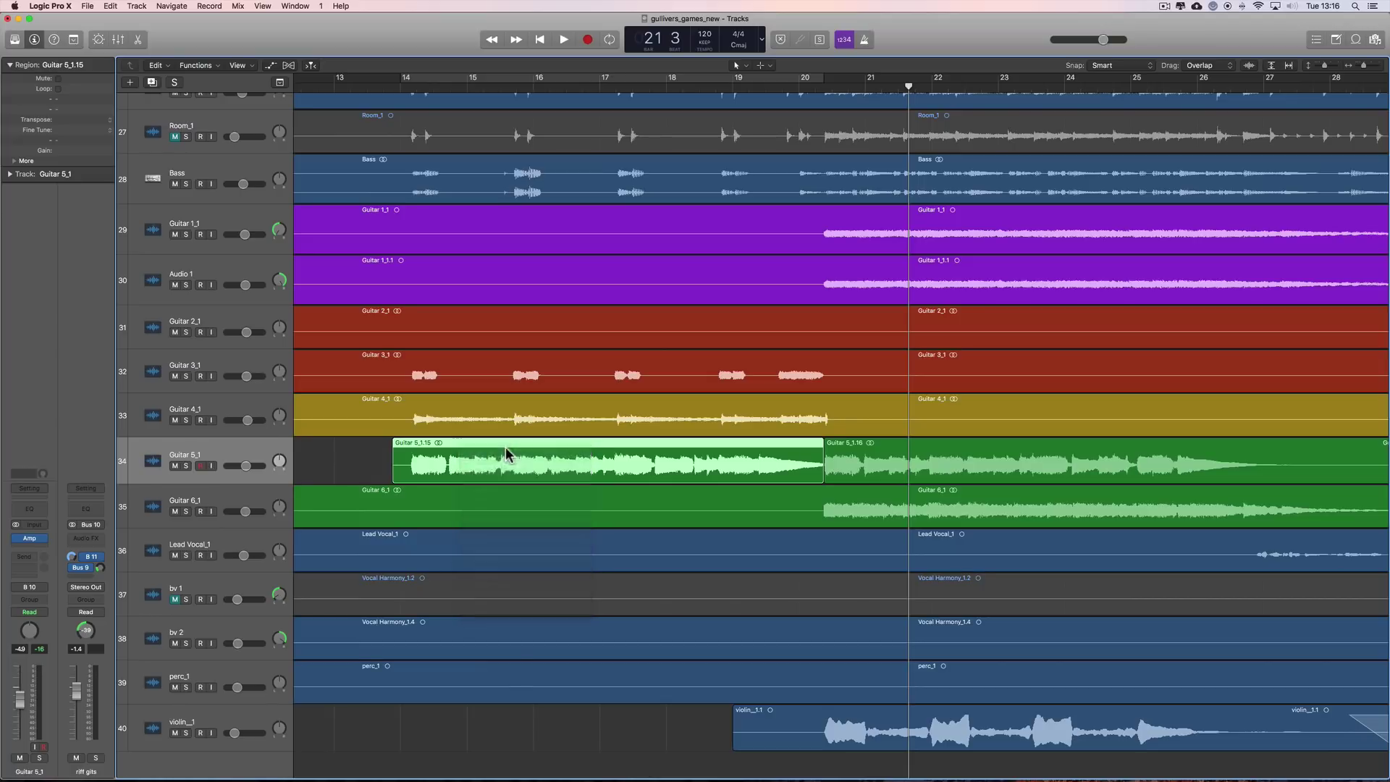
{"action": "scroll", "coordinate": [530, 432], "scroll_direction": "left", "scroll_amount": 5}
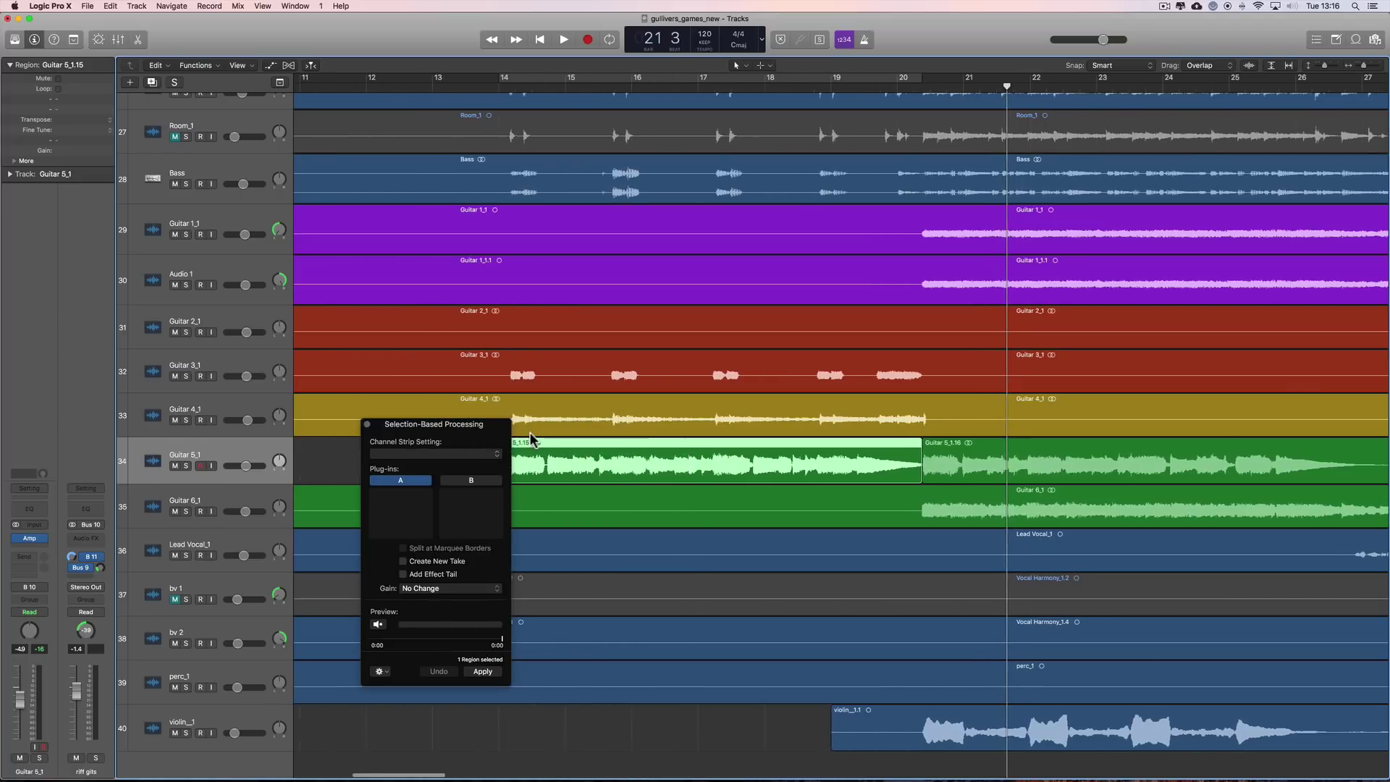
{"action": "left_click_drag", "start_coordinate": [494, 434], "coordinate": [446, 428]}
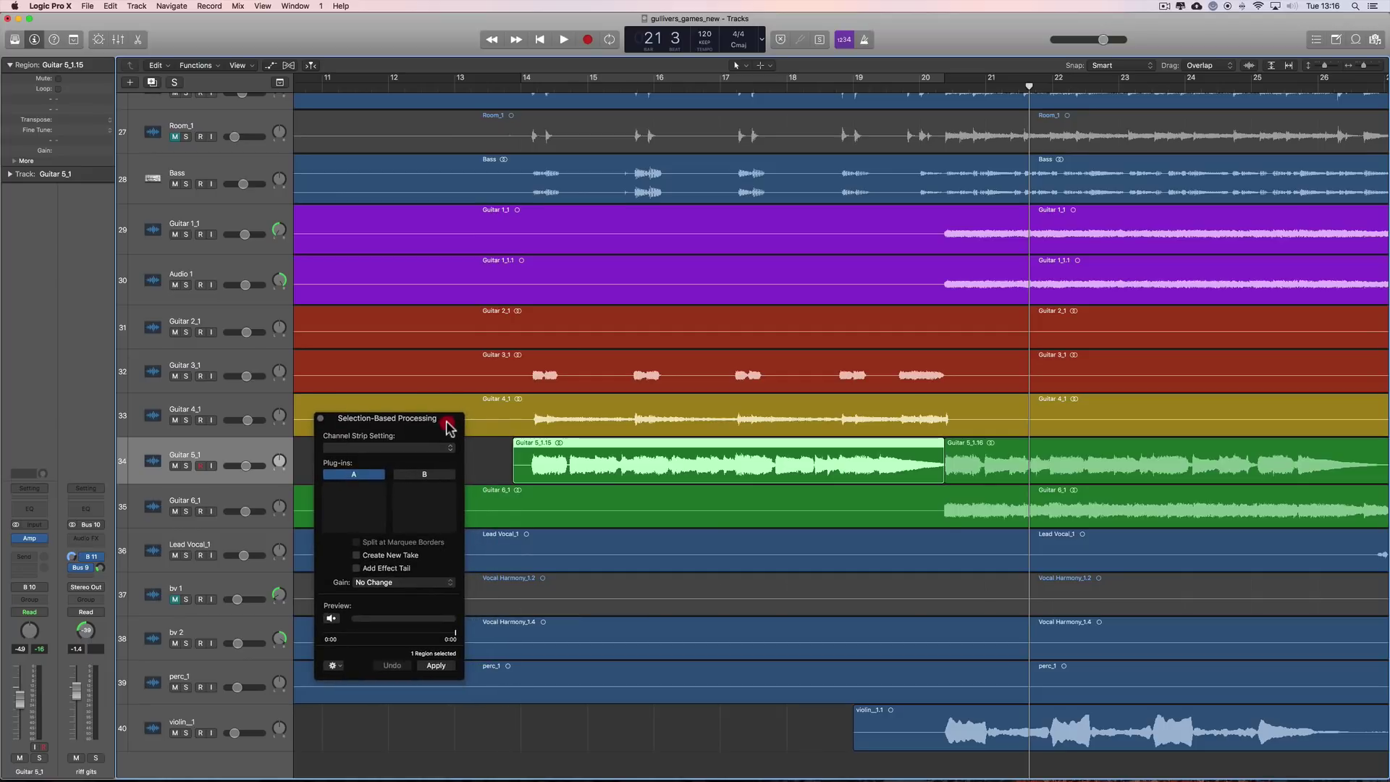
{"action": "scroll", "coordinate": [470, 464], "scroll_direction": "left", "scroll_amount": 1}
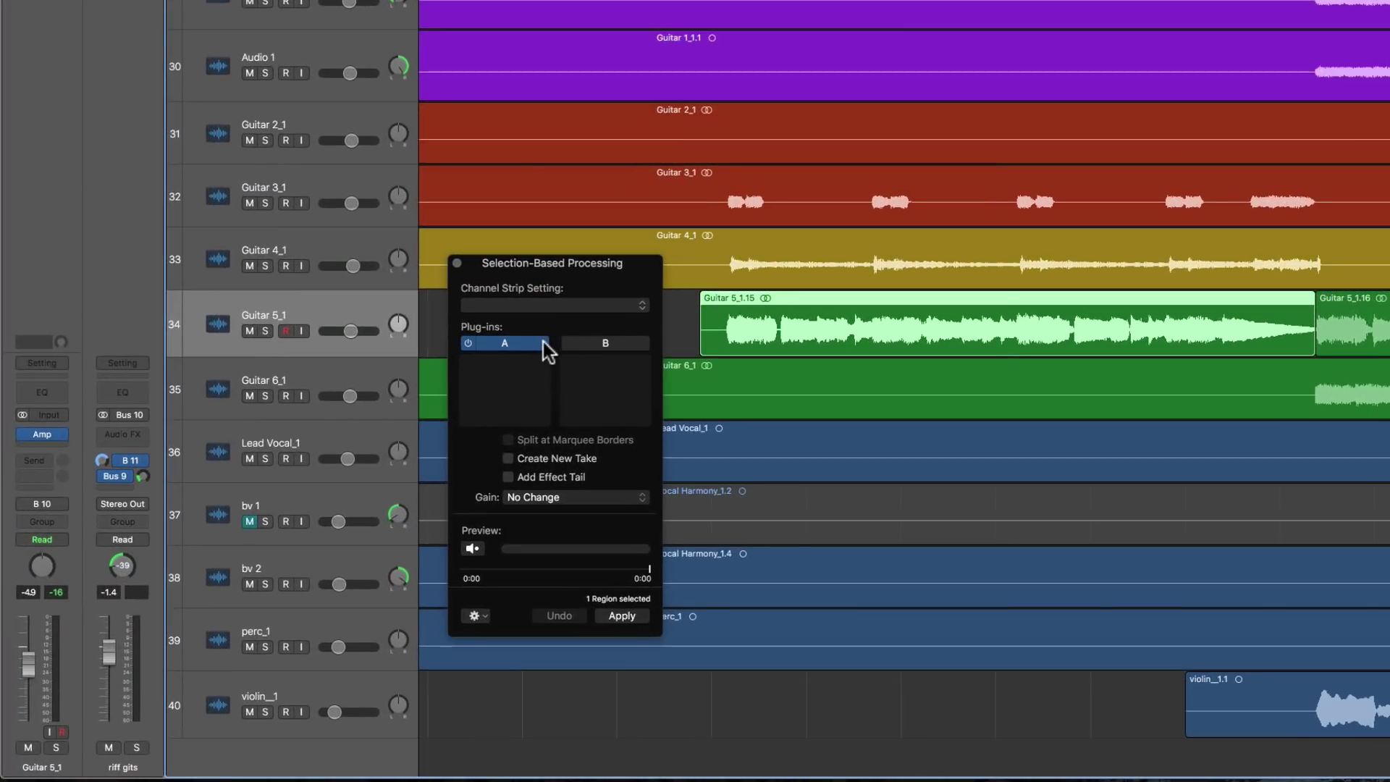
Switch back and forth between plug-in sets A and B, leaving set A active.
{"action": "left_click", "coordinate": [543, 342]}
{"action": "left_click", "coordinate": [622, 342]}
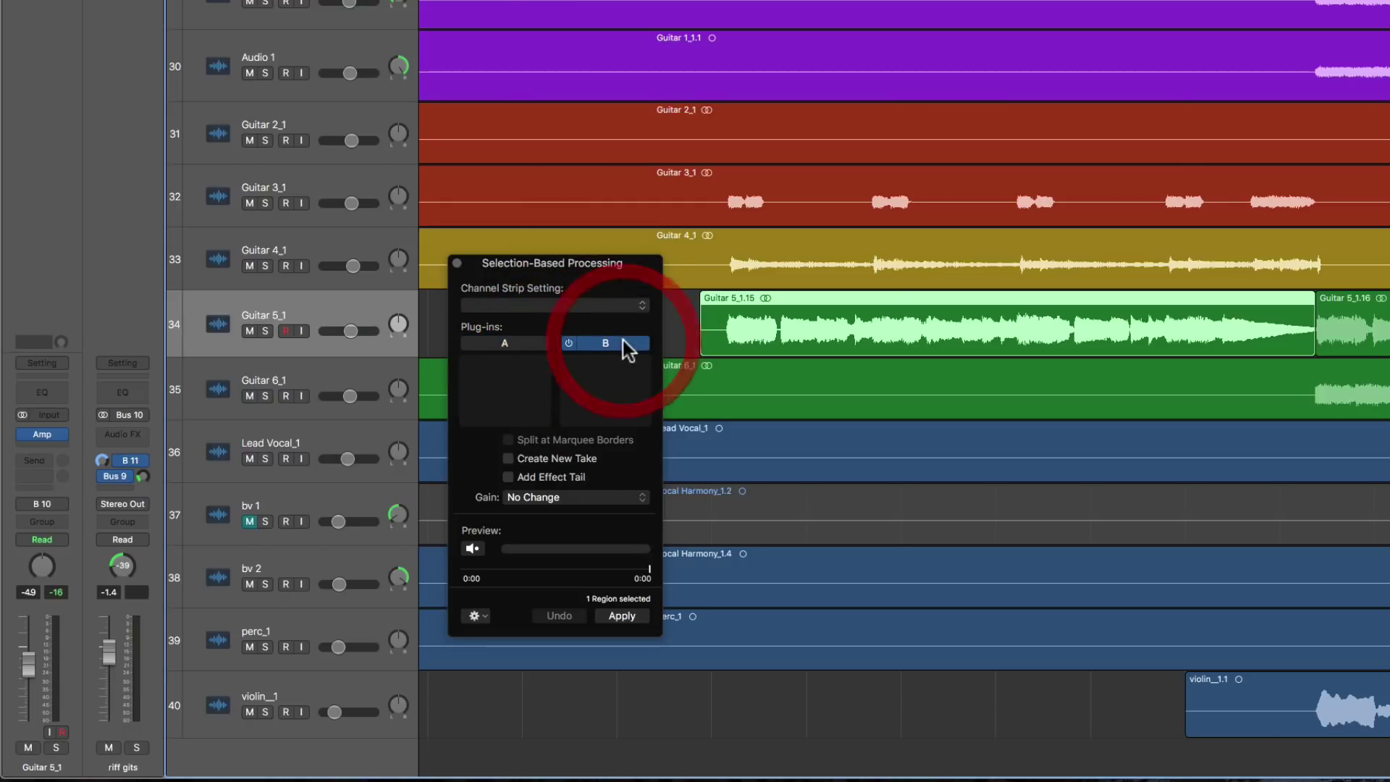
{"action": "left_click", "coordinate": [543, 341]}
{"action": "left_click", "coordinate": [622, 340]}
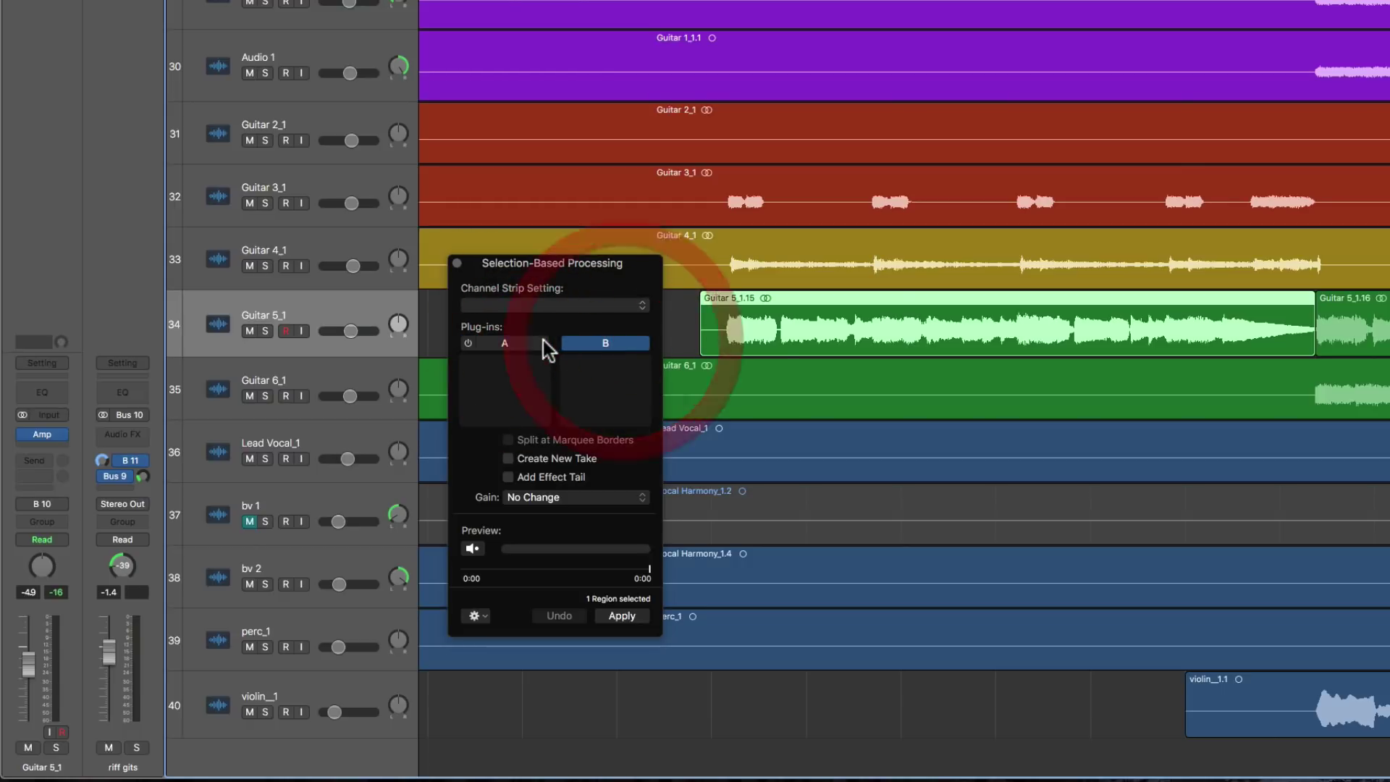
{"action": "left_click", "coordinate": [543, 341]}
{"action": "left_click", "coordinate": [615, 341]}
{"action": "left_click", "coordinate": [542, 342]}
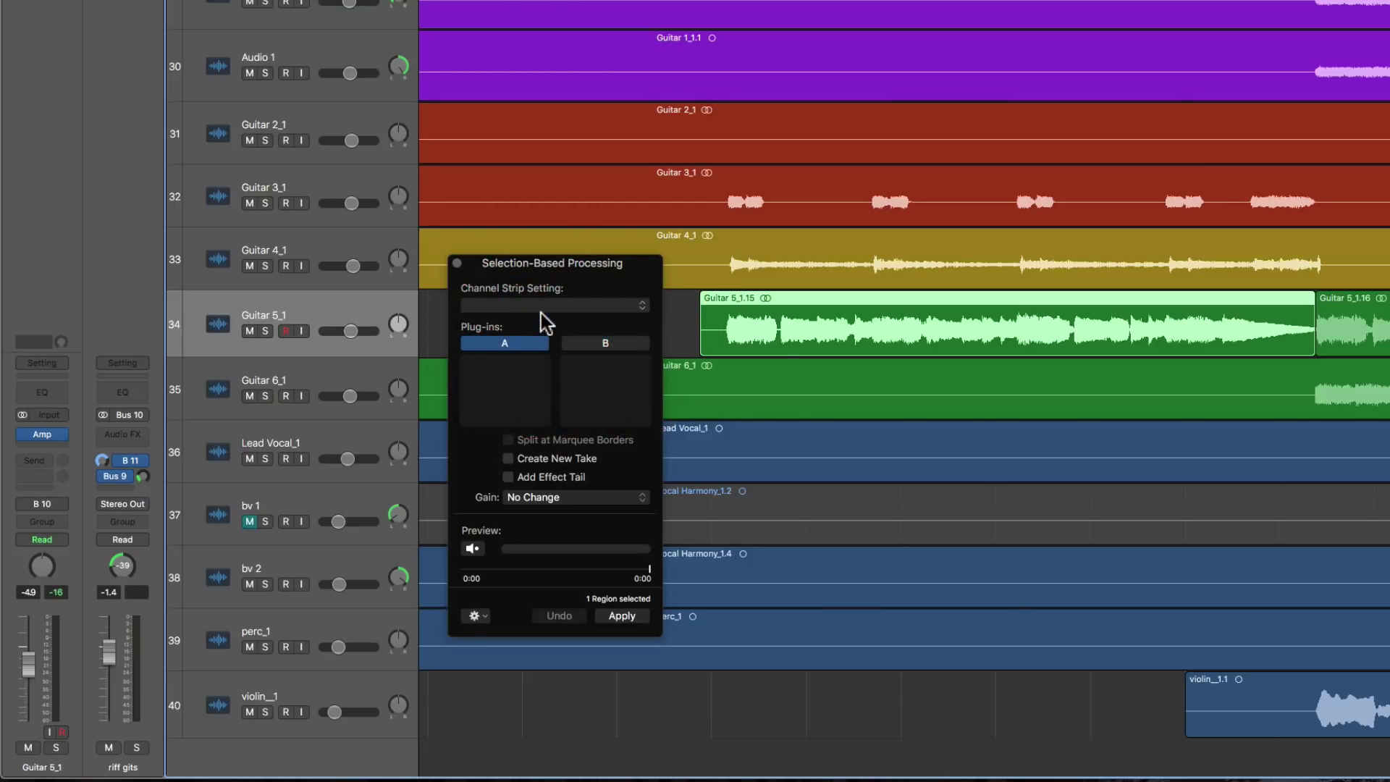
View the available channel strip settings without choosing one, and nudge the Selection-Based Processing window slightly.
{"action": "left_click", "coordinate": [541, 307]}
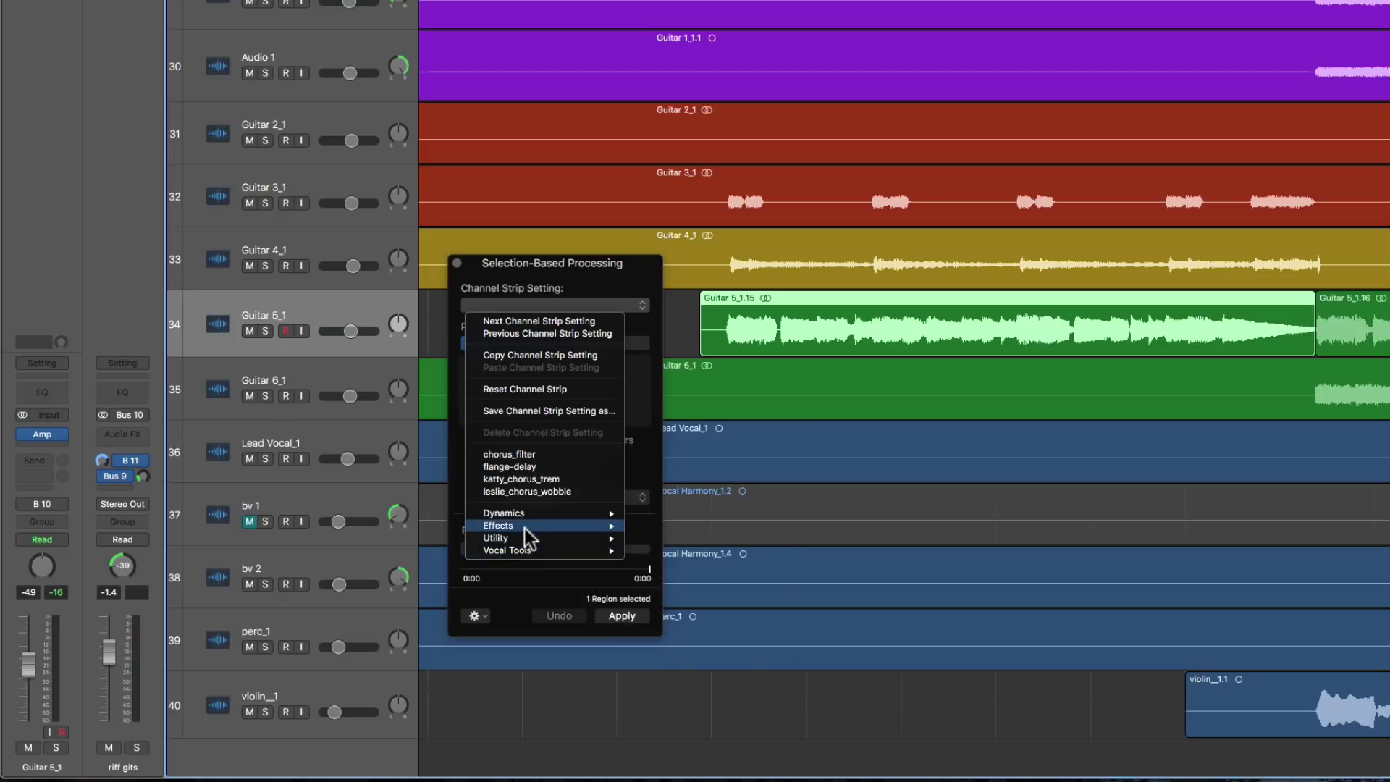
{"action": "left_click", "coordinate": [602, 284]}
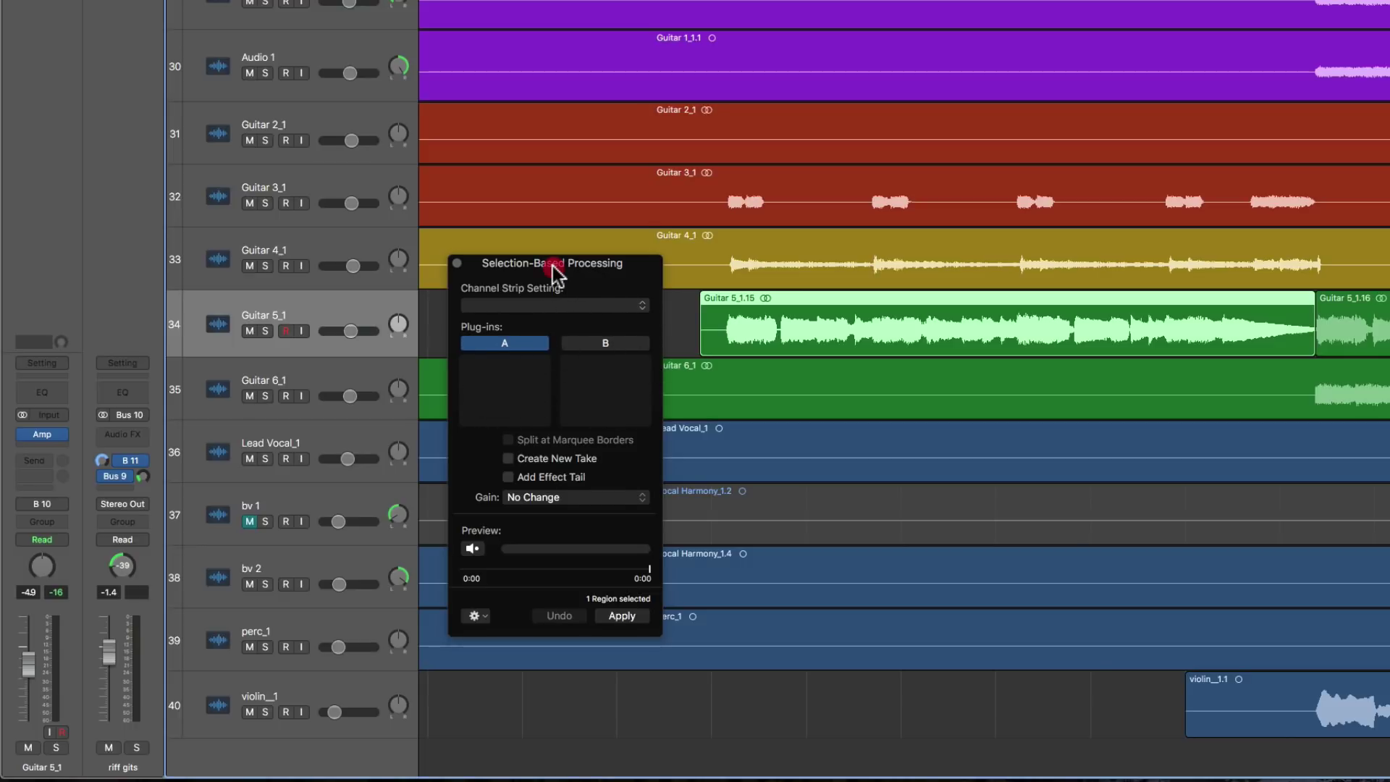
{"action": "left_click_drag", "start_coordinate": [554, 274], "coordinate": [558, 270]}
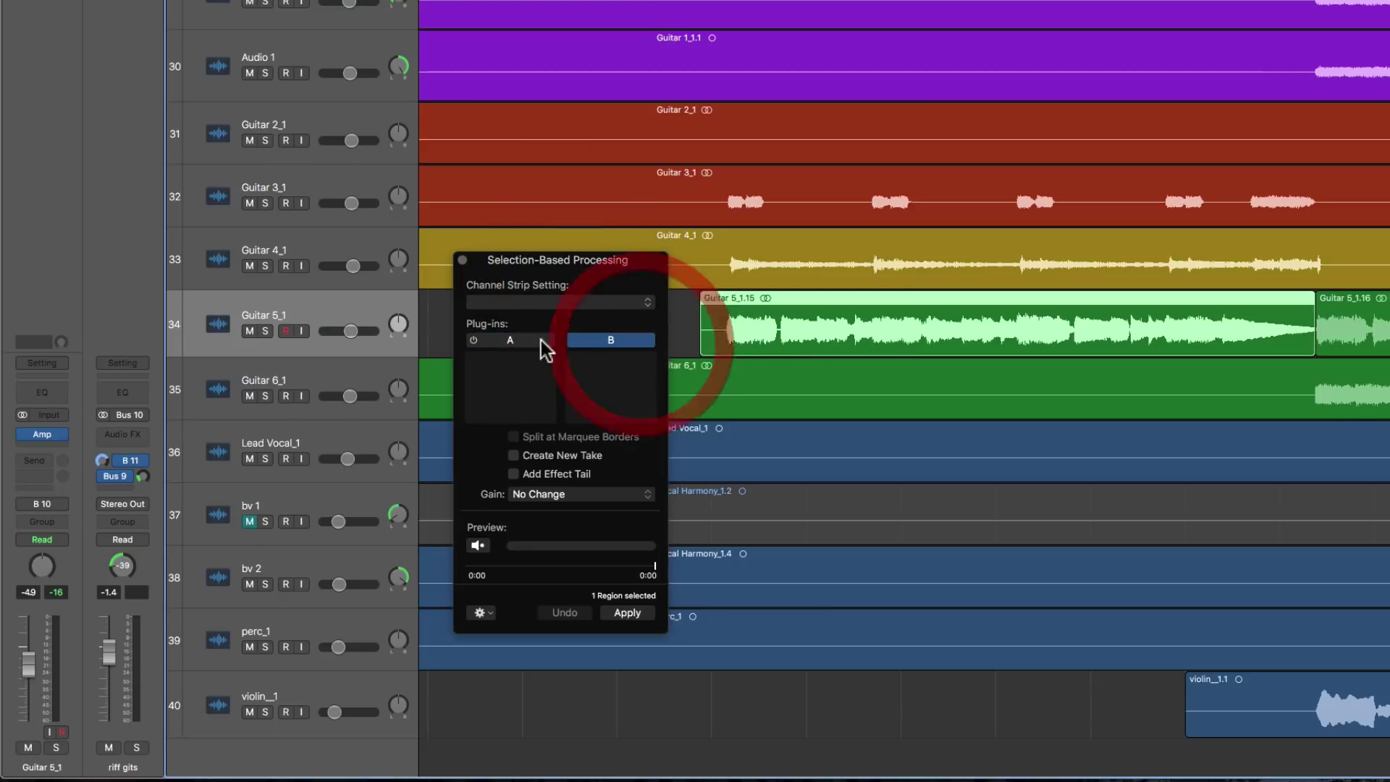
Browse the channel strip setting categories and load the Stutter Fast effects setting into plug-in set A.
{"action": "left_click", "coordinate": [548, 304]}
{"action": "mouse_move", "coordinate": [533, 510]}
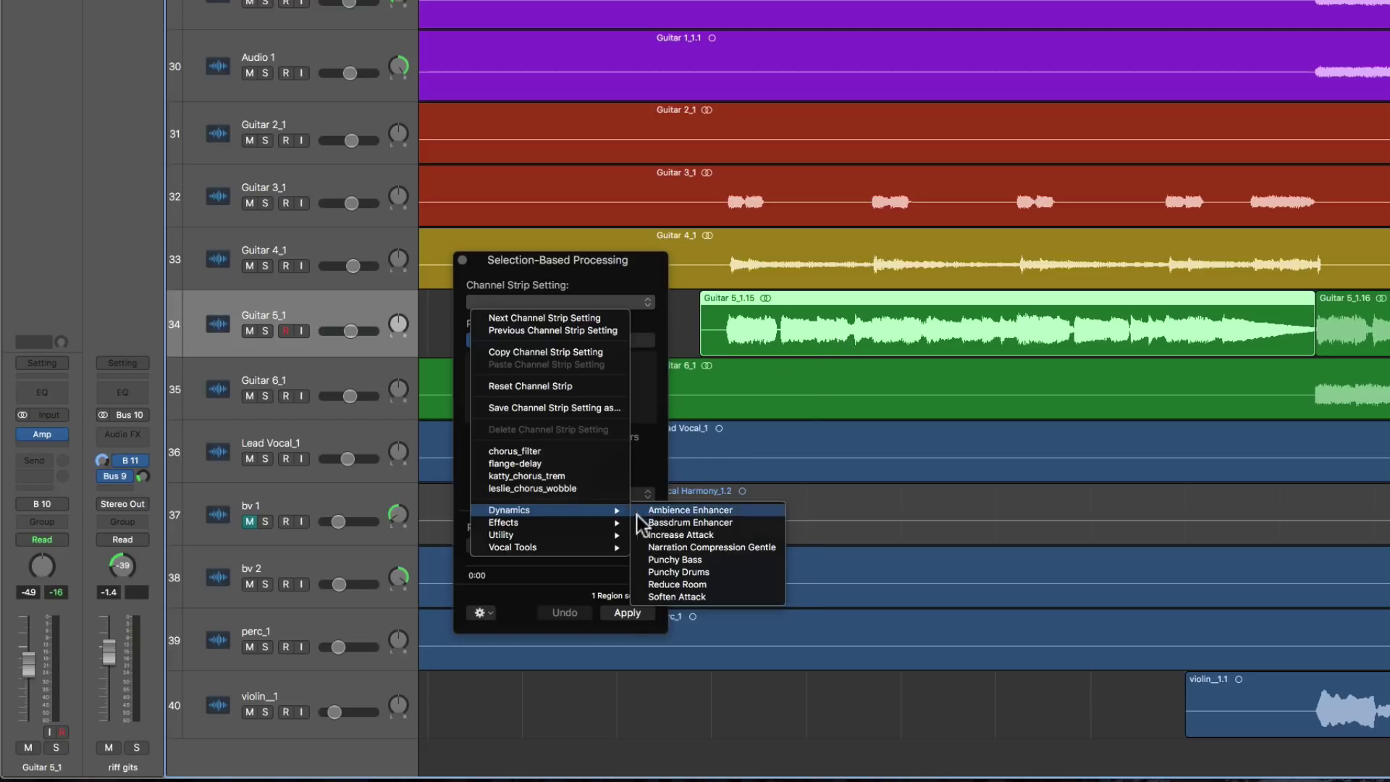
{"action": "mouse_move", "coordinate": [554, 536]}
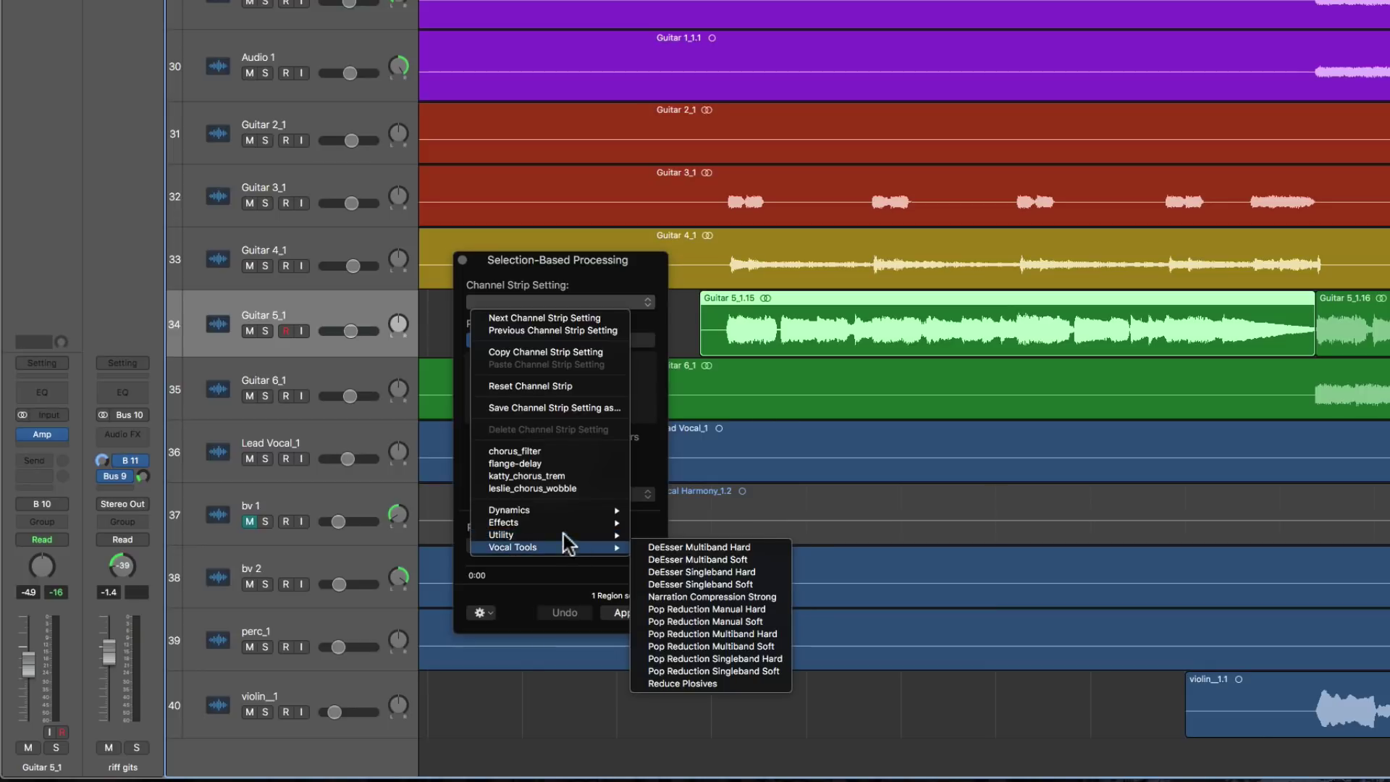
{"action": "left_click", "coordinate": [645, 329]}
{"action": "left_click", "coordinate": [565, 301]}
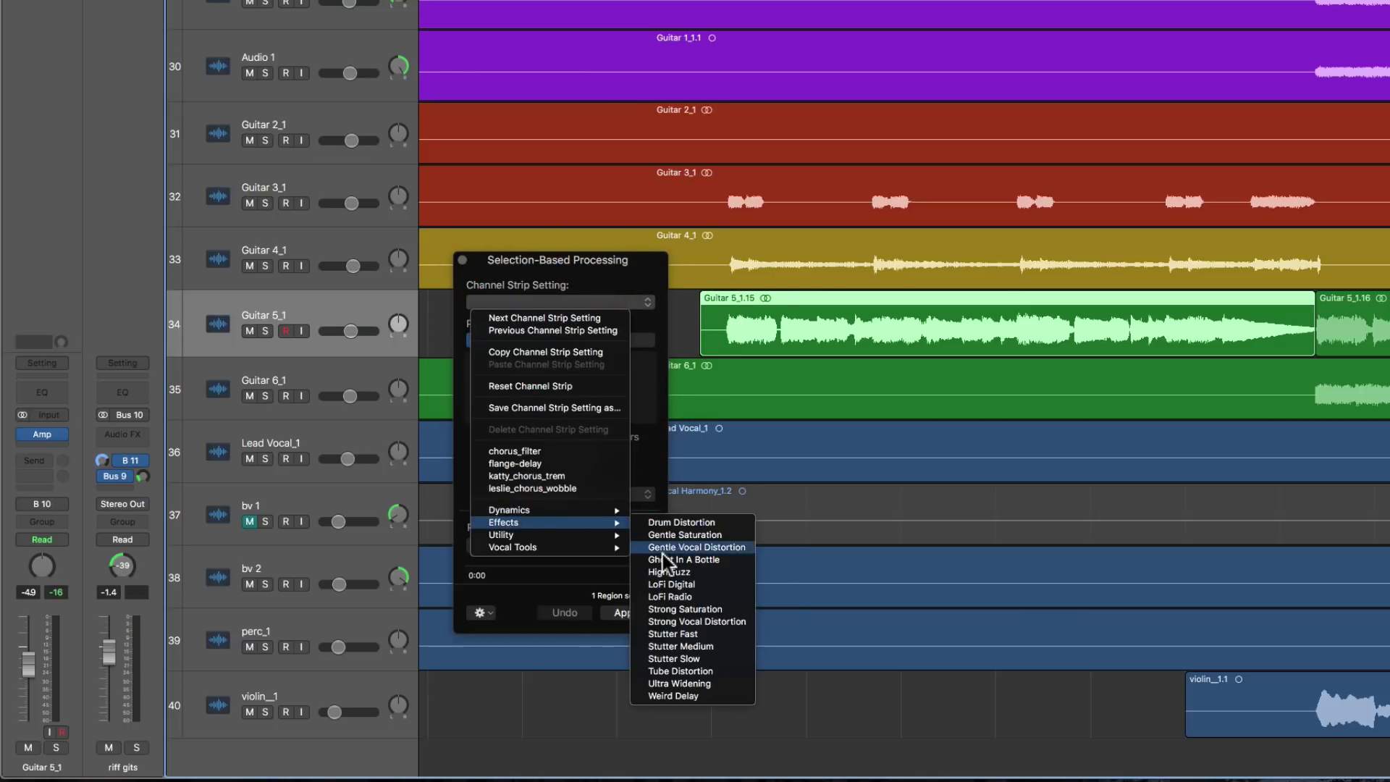
{"action": "left_click", "coordinate": [679, 633]}
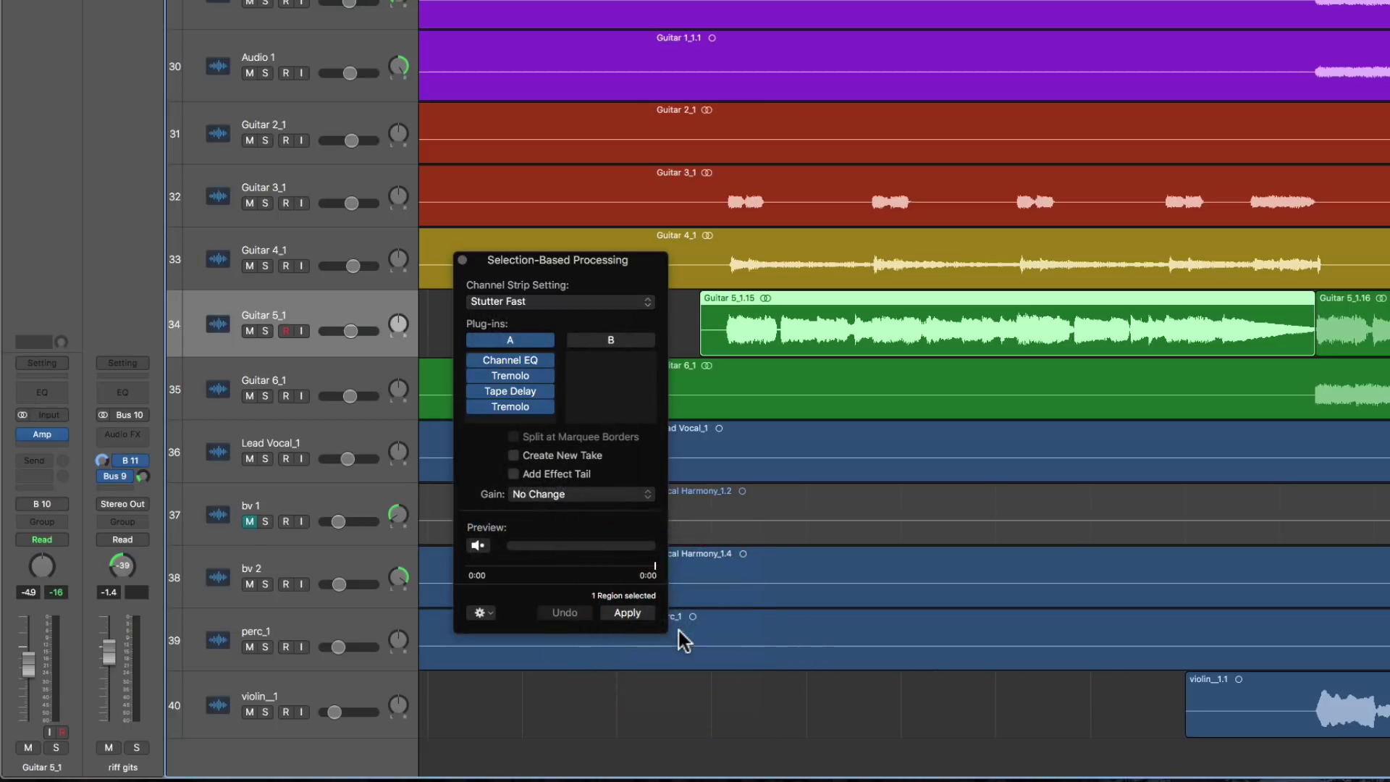
{"action": "mouse_move", "coordinate": [509, 356]}
{"action": "left_click_drag", "start_coordinate": [509, 404], "coordinate": [511, 369]}
{"action": "left_click_drag", "start_coordinate": [592, 275], "coordinate": [594, 276]}
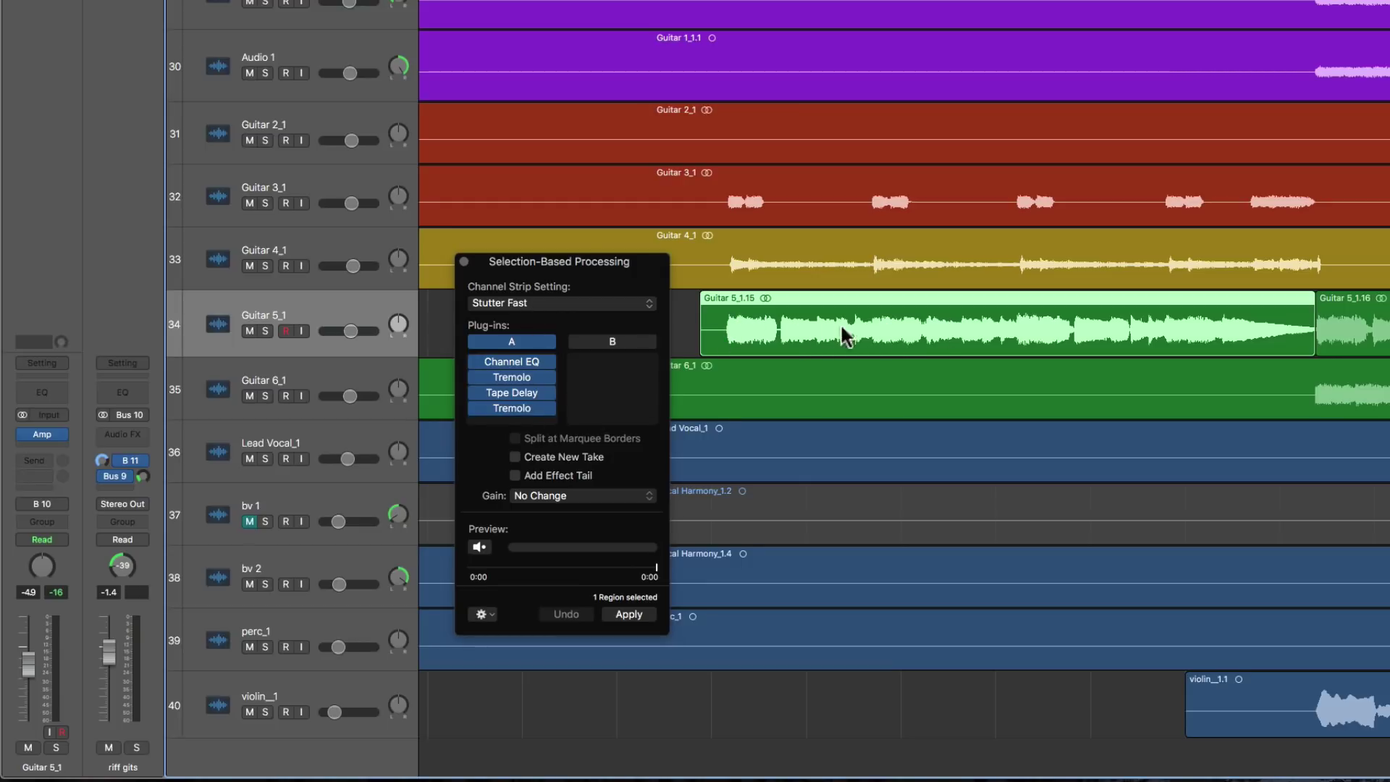
View the preview's solo and cycle options for the first Guitar 5_1 region without changing them.
{"action": "left_click", "coordinate": [872, 331]}
{"action": "left_click", "coordinate": [479, 547]}
{"action": "left_click", "coordinate": [491, 615]}
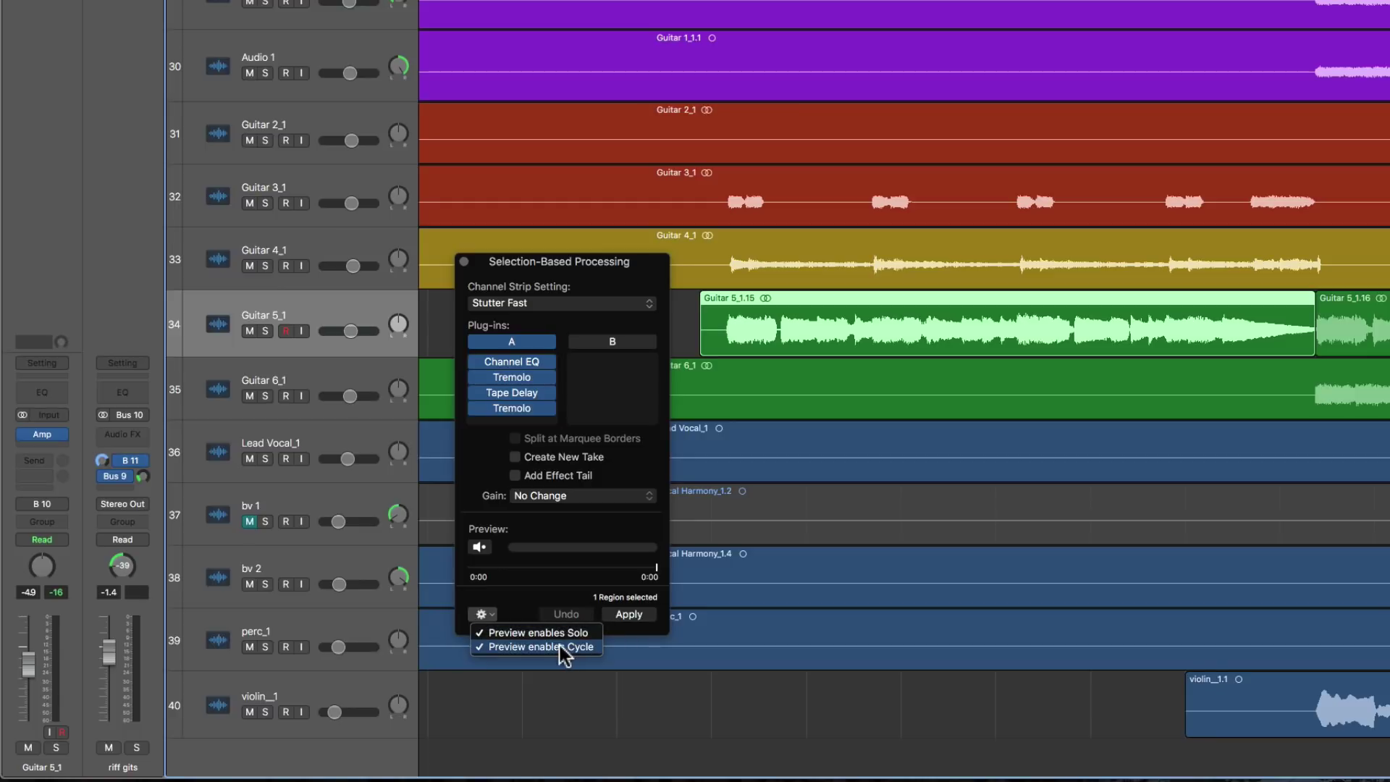
{"action": "left_click", "coordinate": [511, 529]}
Preview the first Guitar 5_1 region in solo with the Stutter Fast setting, and stop the preview.
{"action": "mouse_move", "coordinate": [520, 362]}
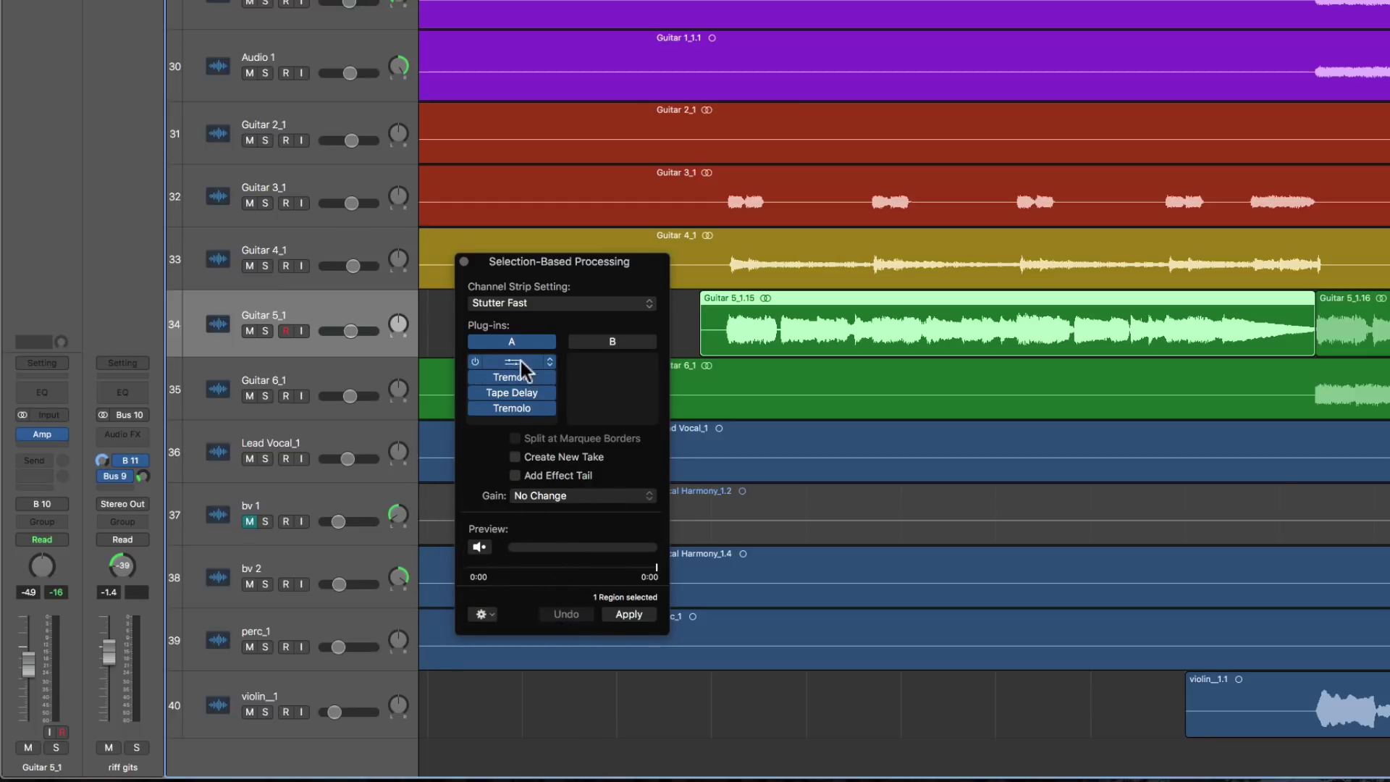
{"action": "left_click", "coordinate": [783, 326]}
{"action": "left_click", "coordinate": [478, 547]}
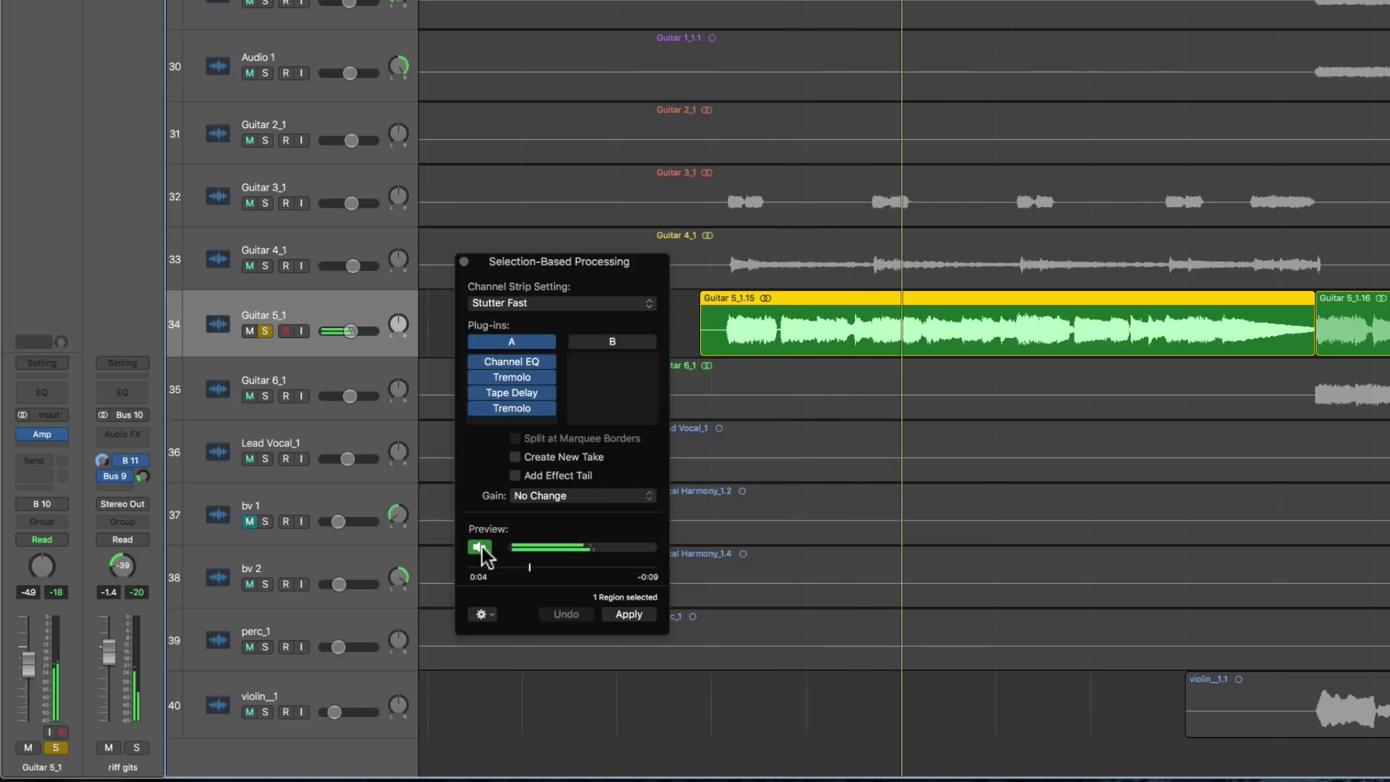
{"action": "left_click", "coordinate": [479, 548]}
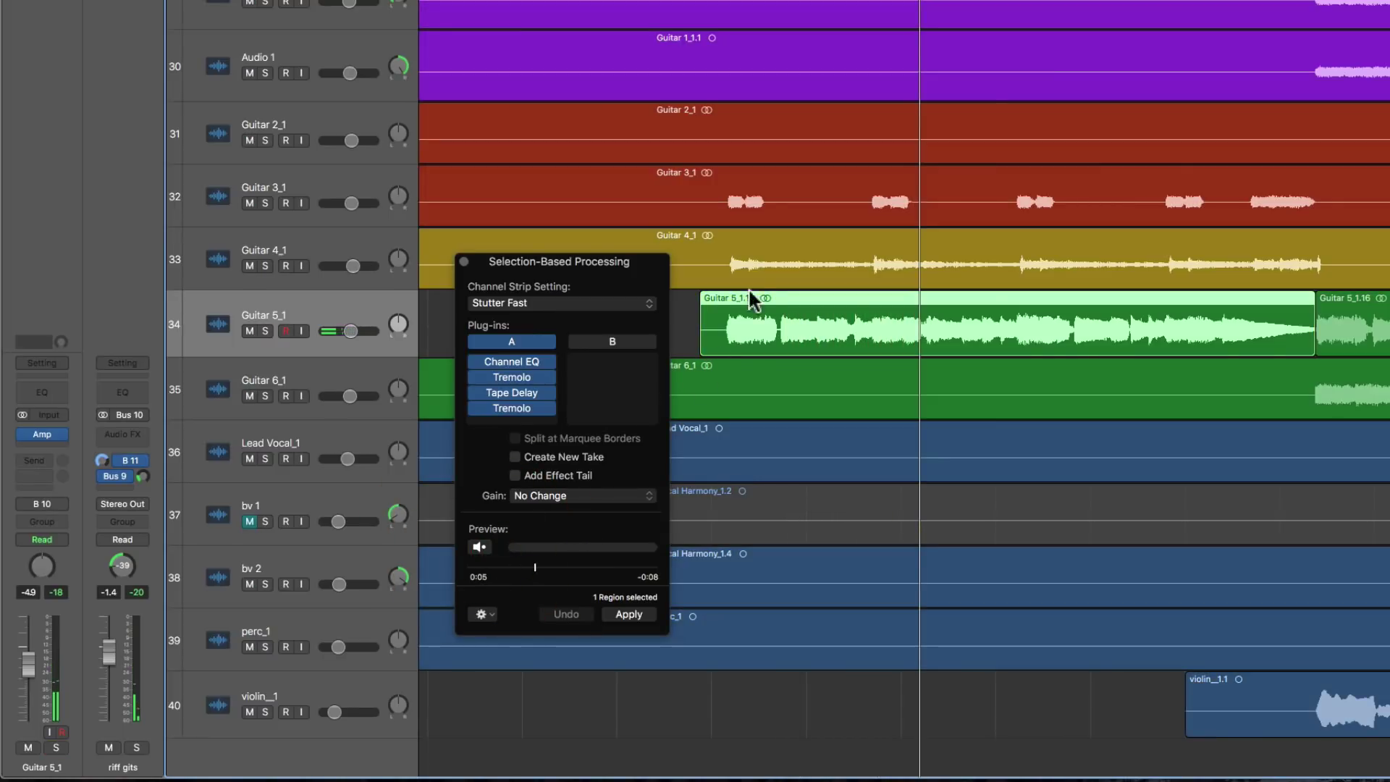
Turn off Preview enables Solo and briefly preview Stutter Fast together with the other tracks.
{"action": "left_click", "coordinate": [481, 614]}
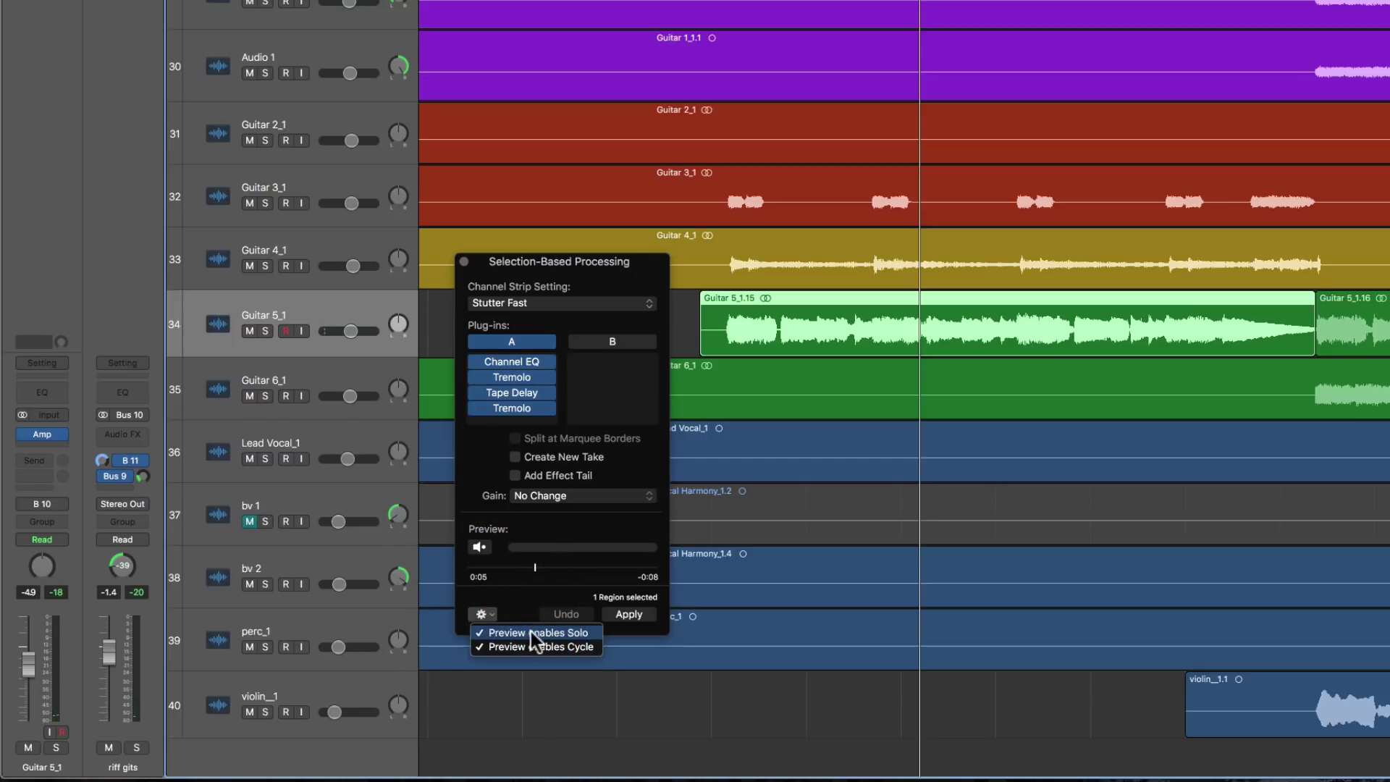
{"action": "left_click", "coordinate": [534, 631]}
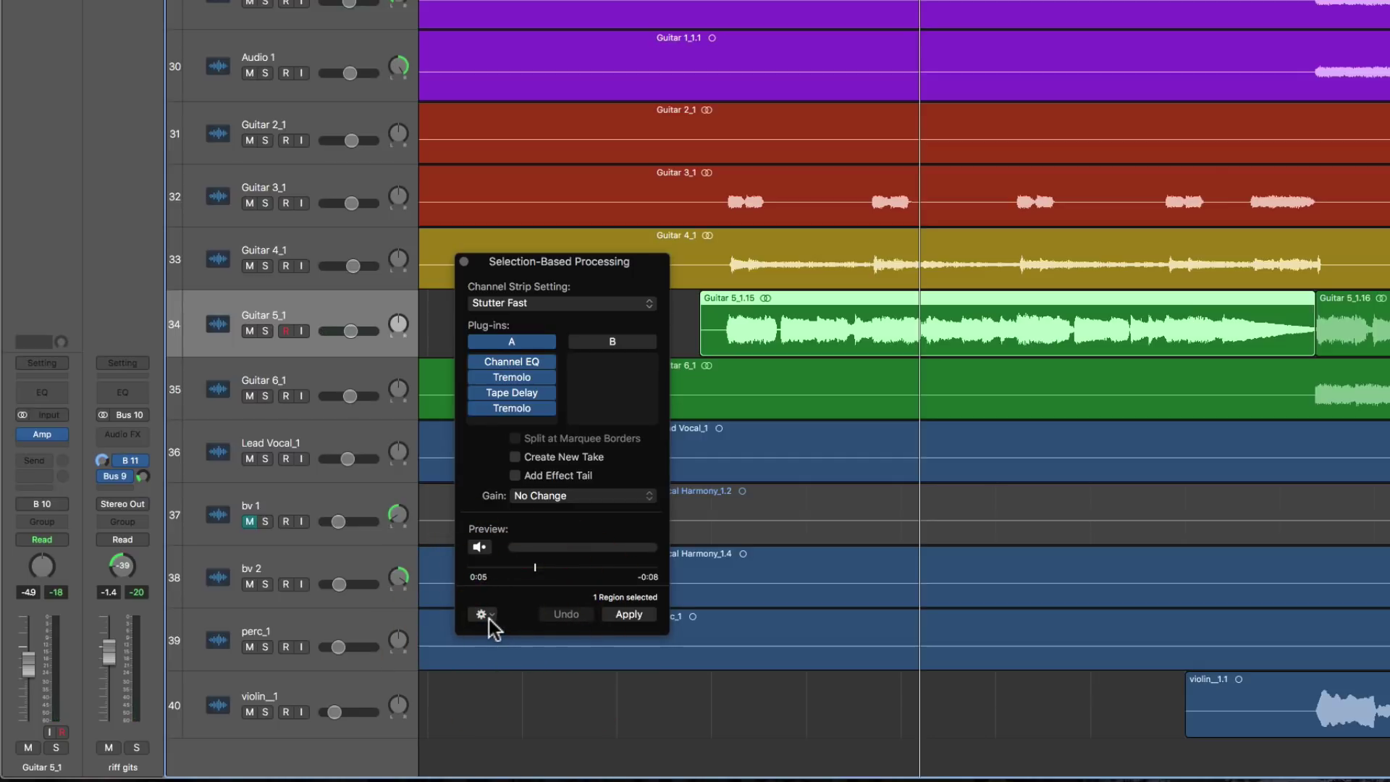
{"action": "left_click", "coordinate": [480, 614]}
{"action": "left_click", "coordinate": [511, 524]}
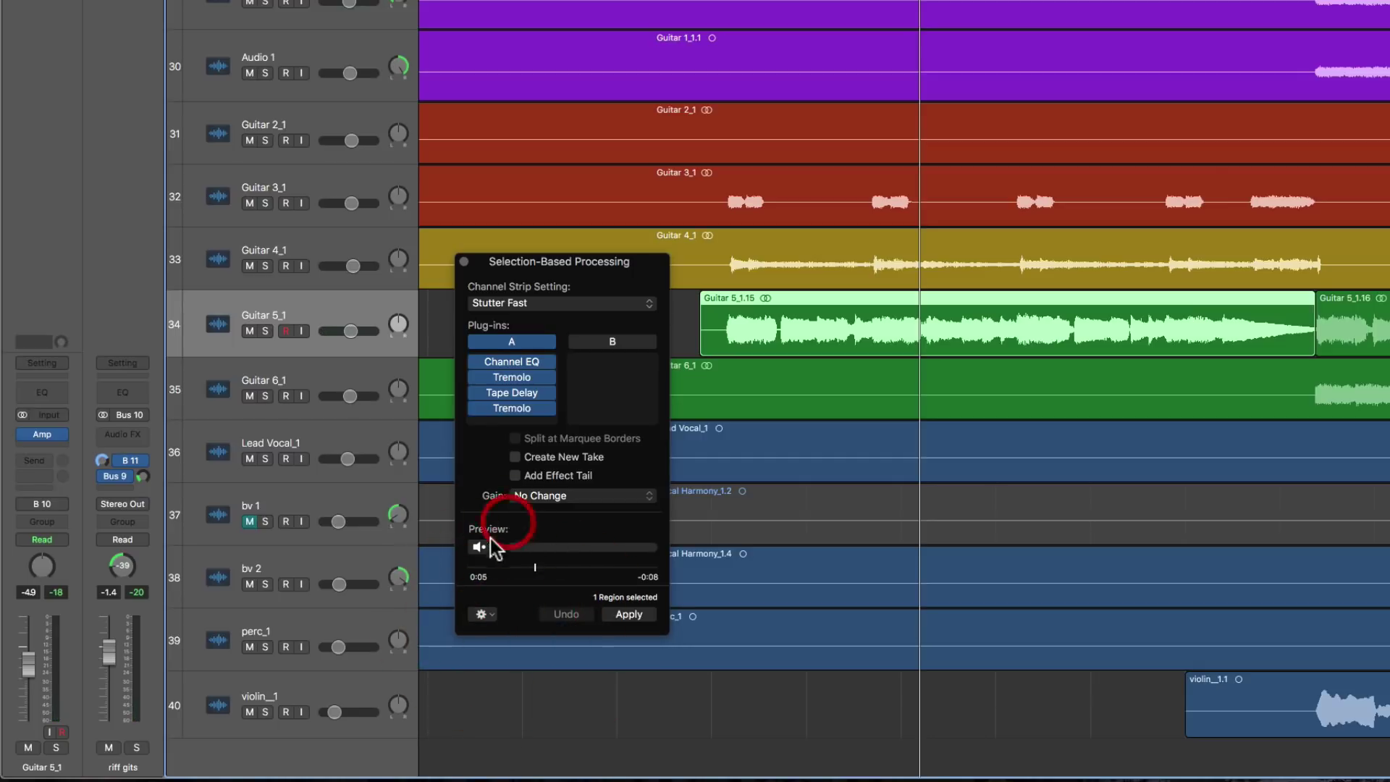
{"action": "left_click", "coordinate": [480, 547]}
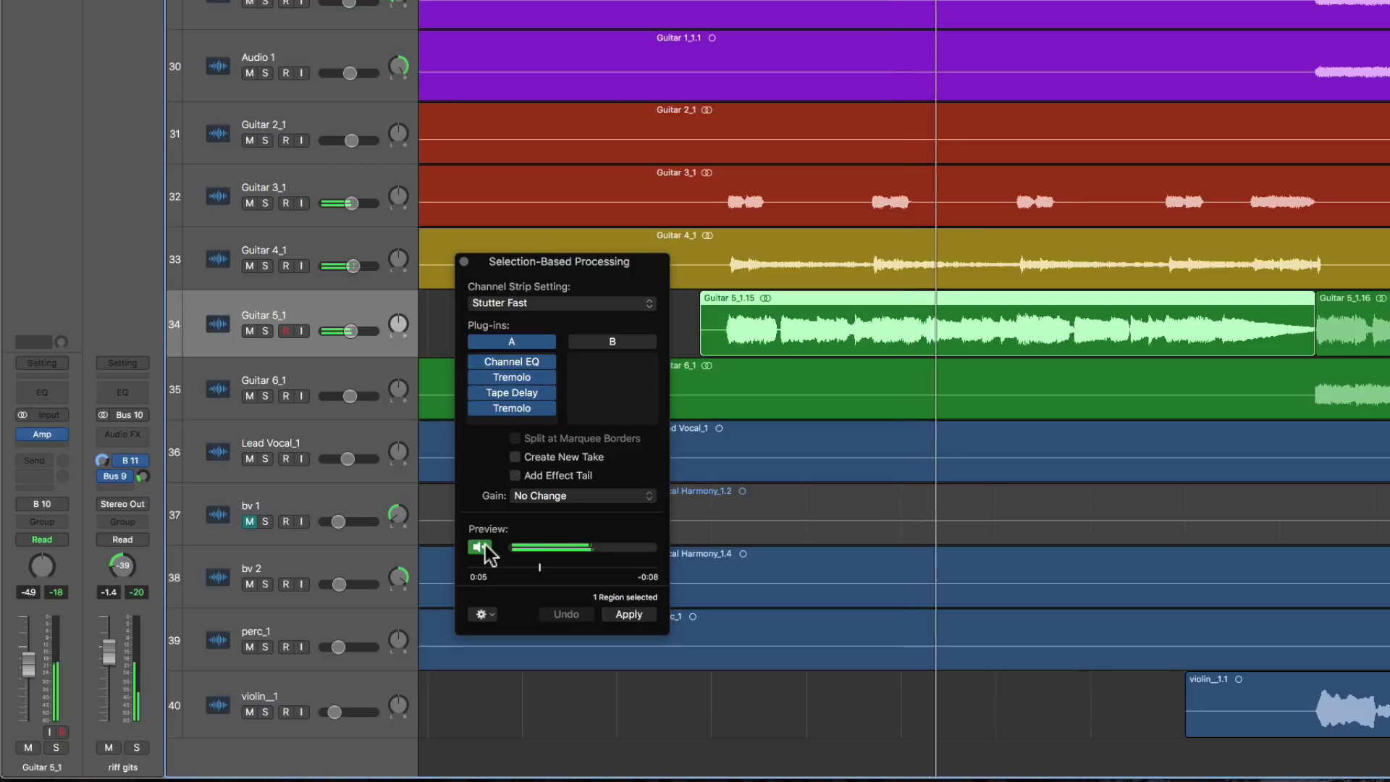
{"action": "left_click", "coordinate": [483, 548]}
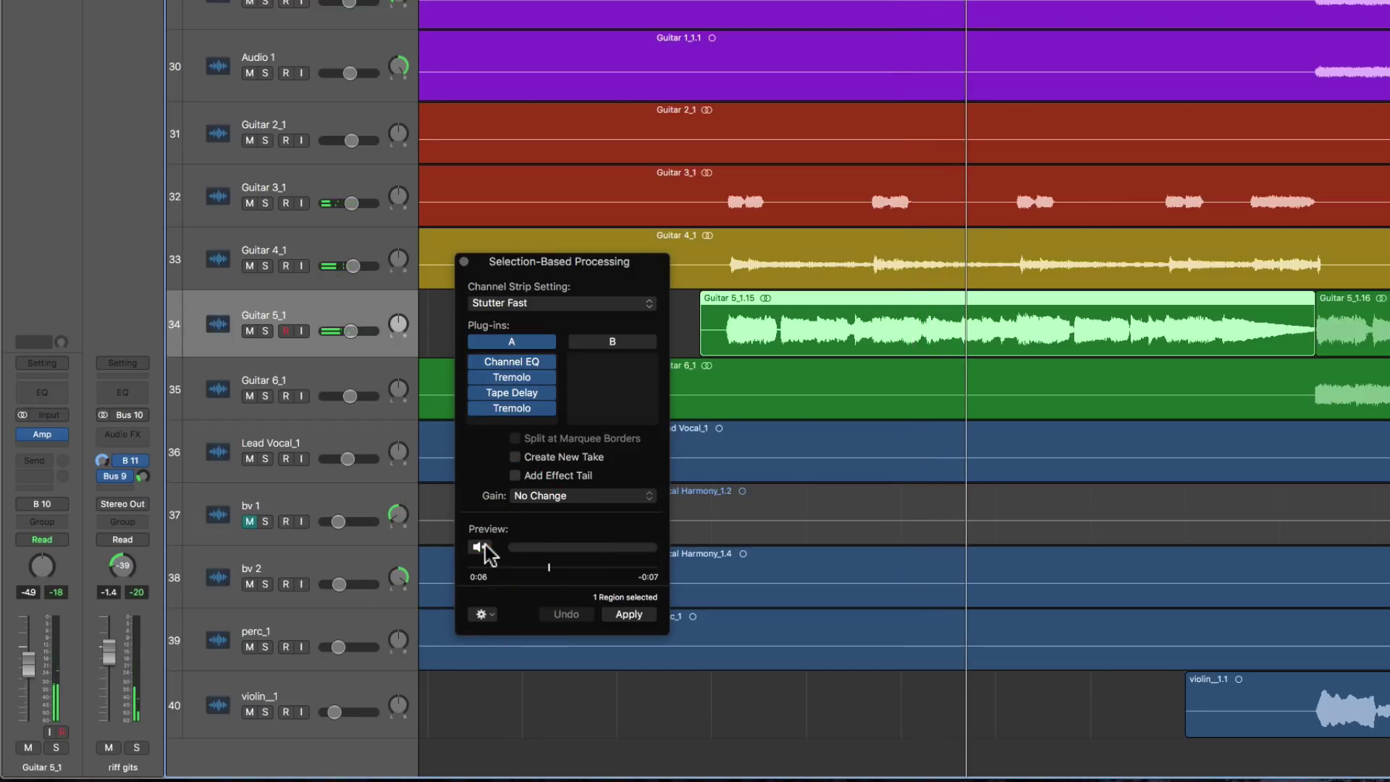
Try applying the Stutter Fast processing to the first Guitar 5_1 region, playing the result before undoing it.
{"action": "left_click", "coordinate": [629, 614]}
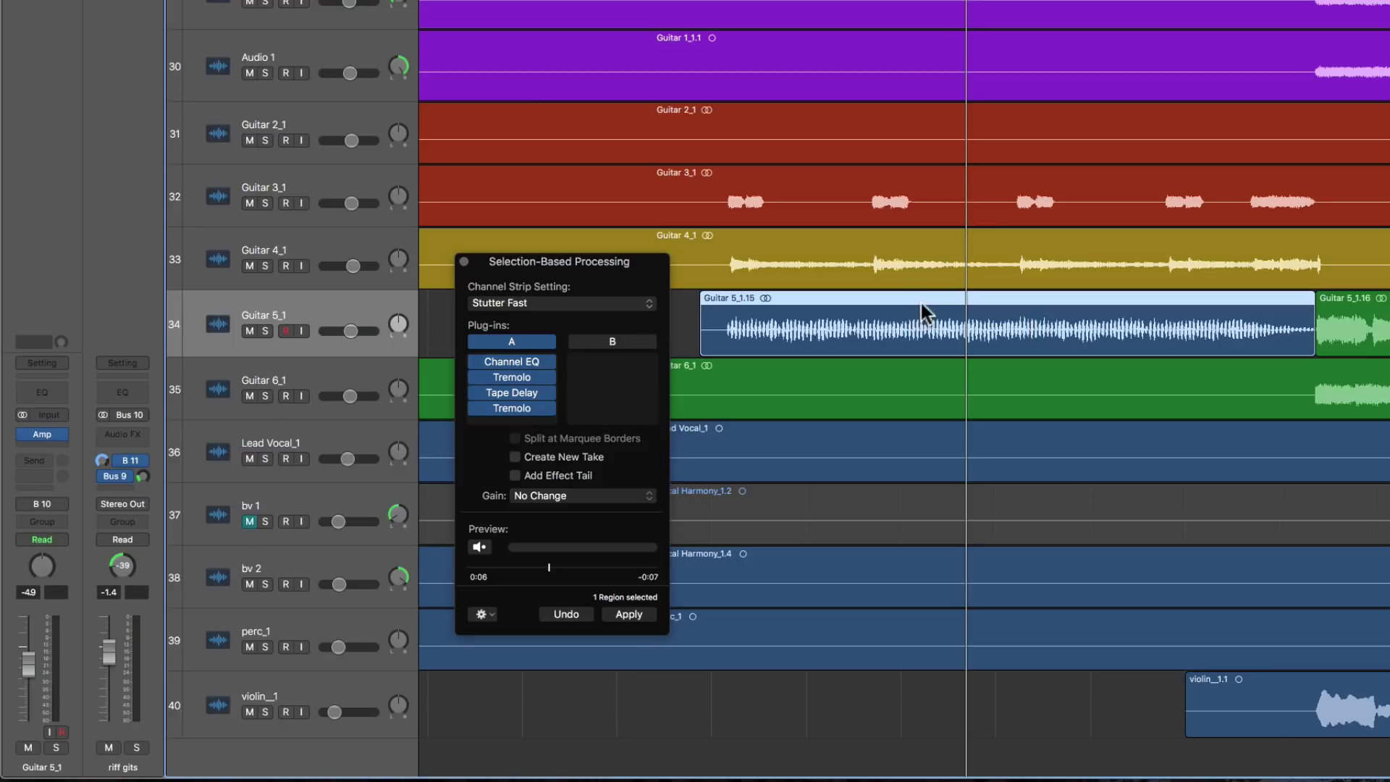
{"action": "key", "text": "space"}
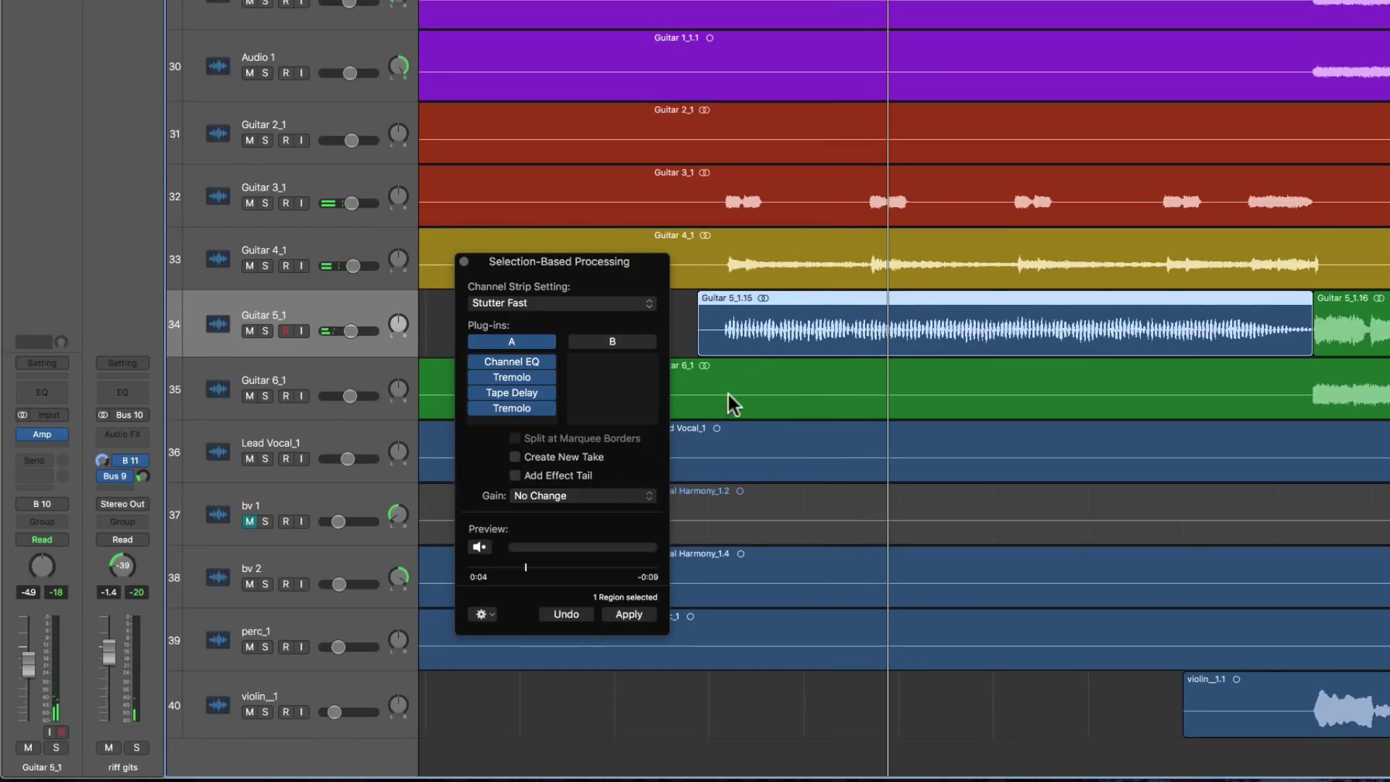
{"action": "left_click", "coordinate": [566, 614]}
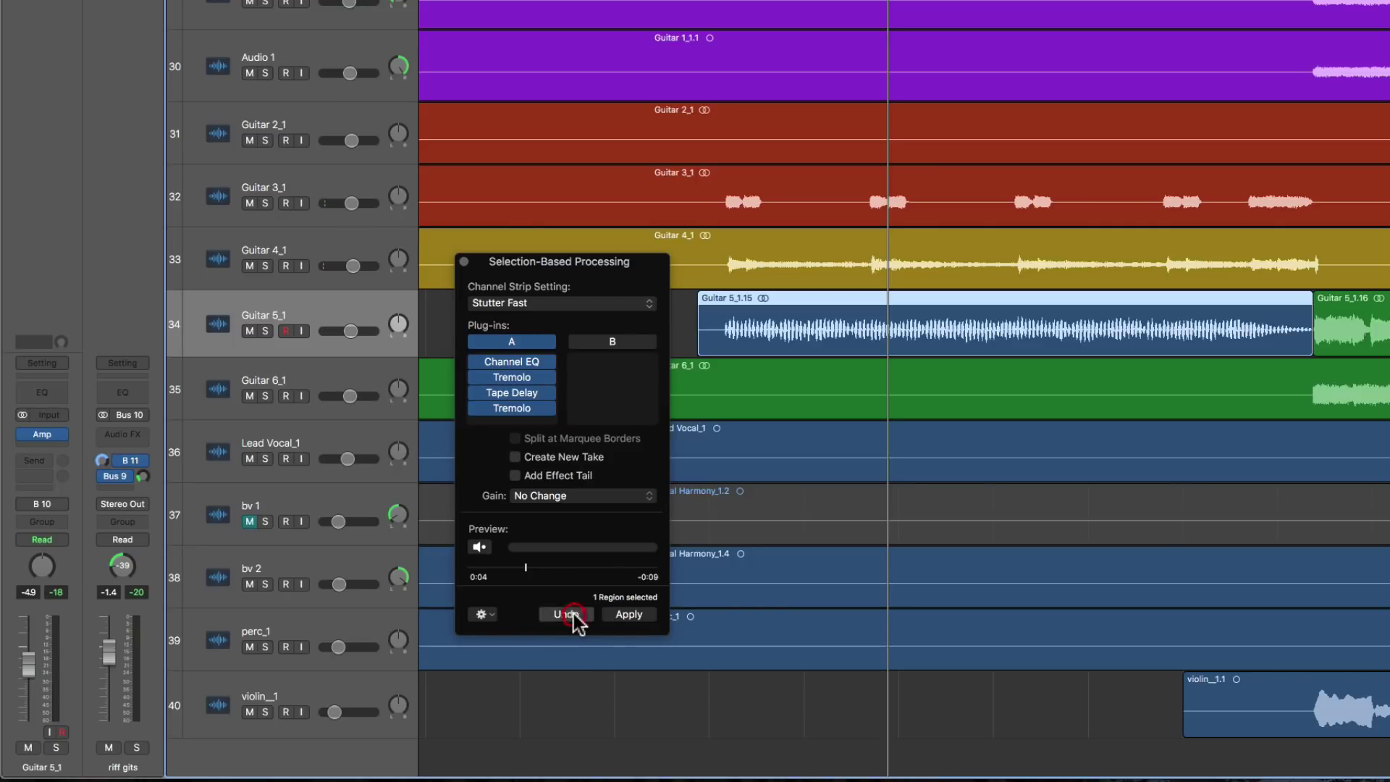
Switch to plug-in set B and load the Ghost In A Bottle effects setting into it.
{"action": "left_click", "coordinate": [628, 345]}
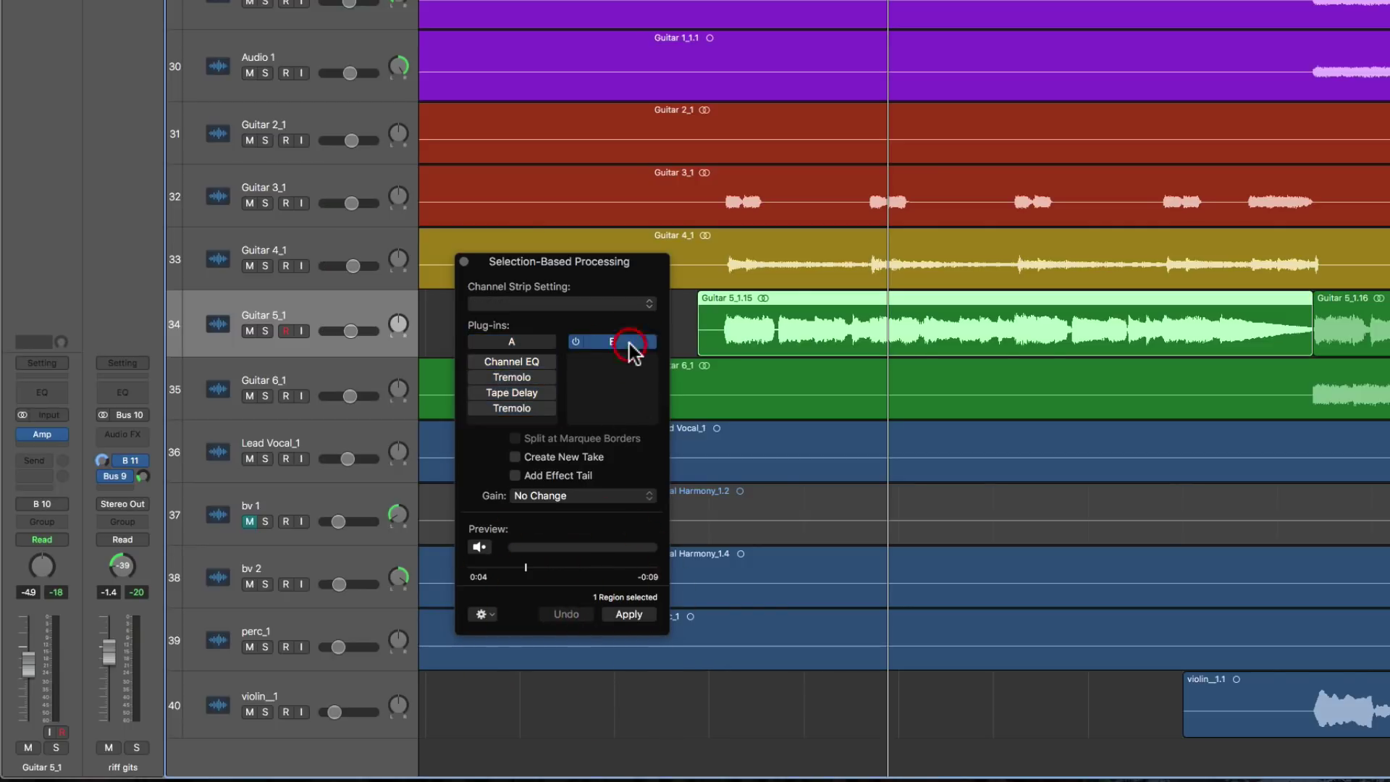
{"action": "left_click", "coordinate": [594, 304]}
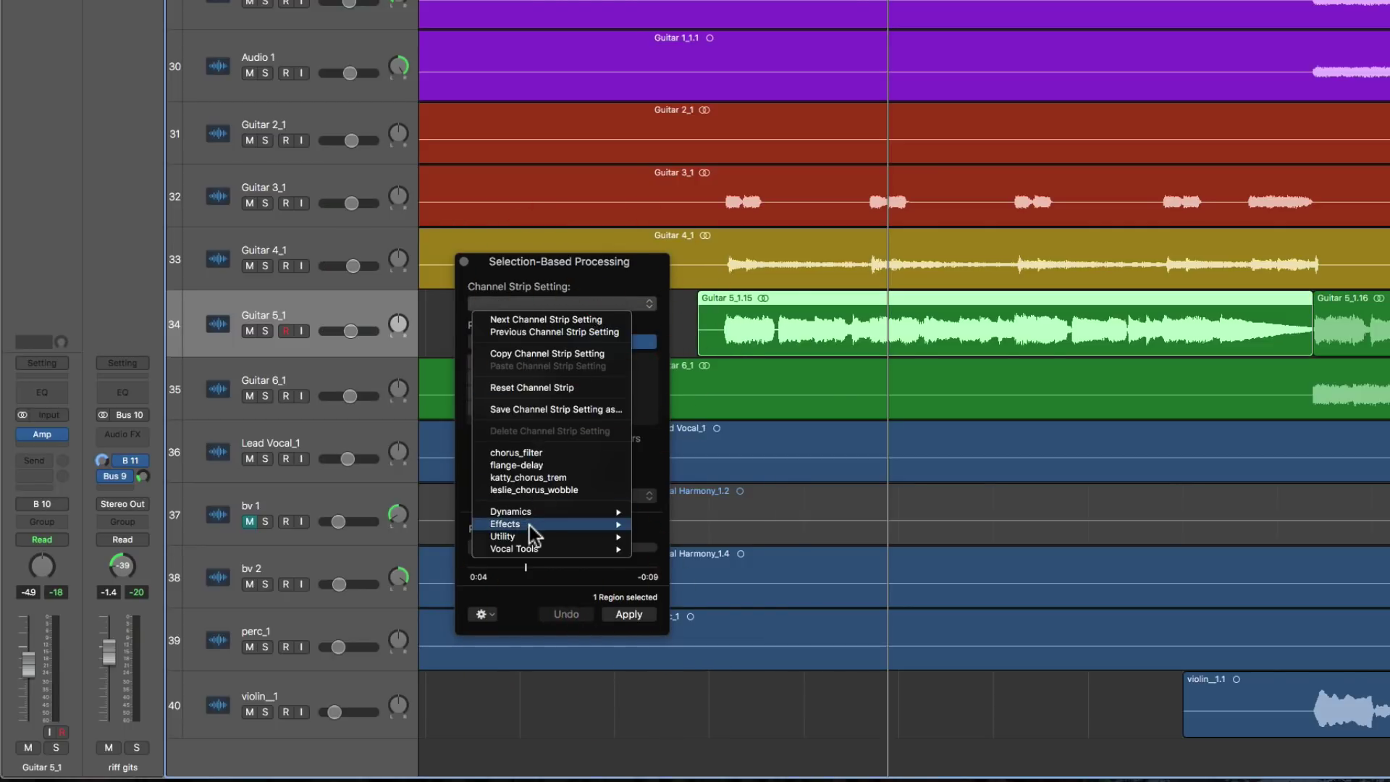
{"action": "mouse_move", "coordinate": [528, 525]}
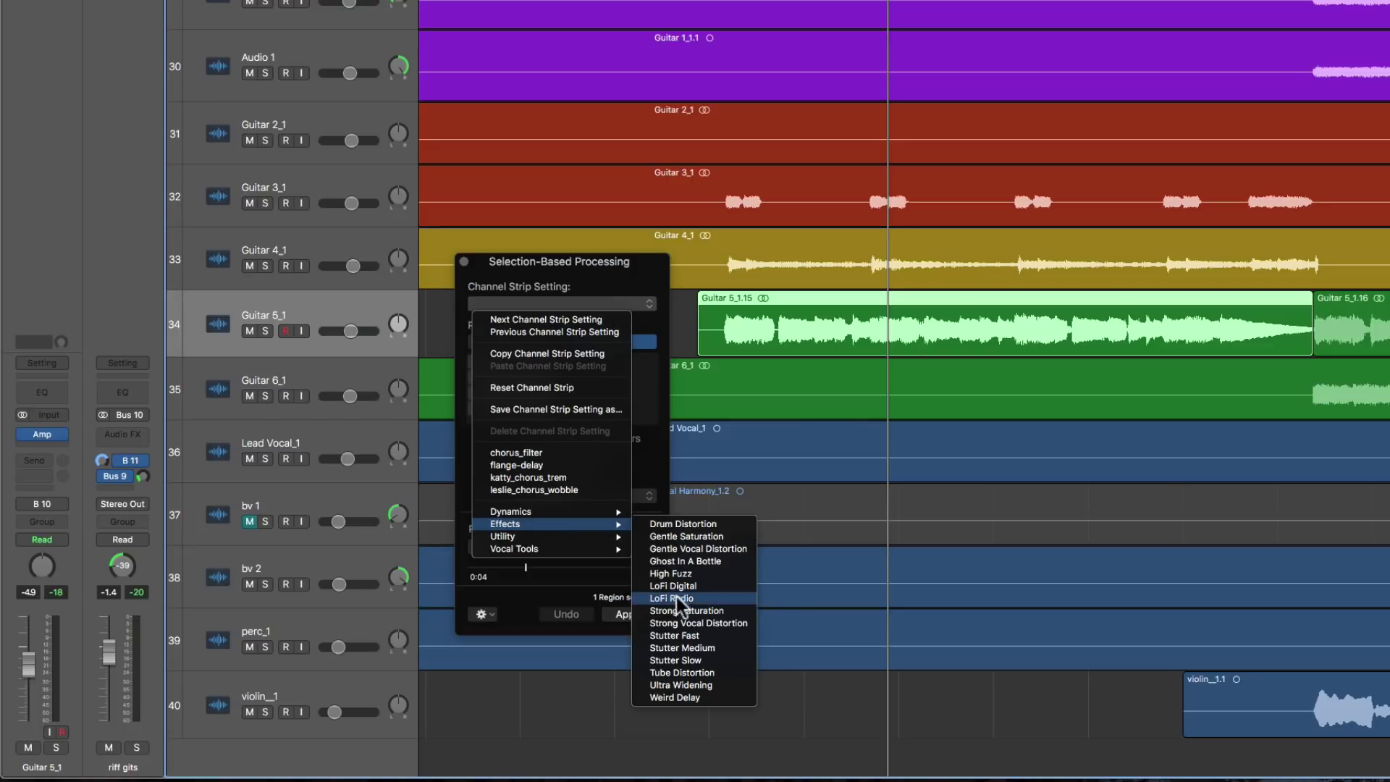
{"action": "left_click", "coordinate": [697, 561]}
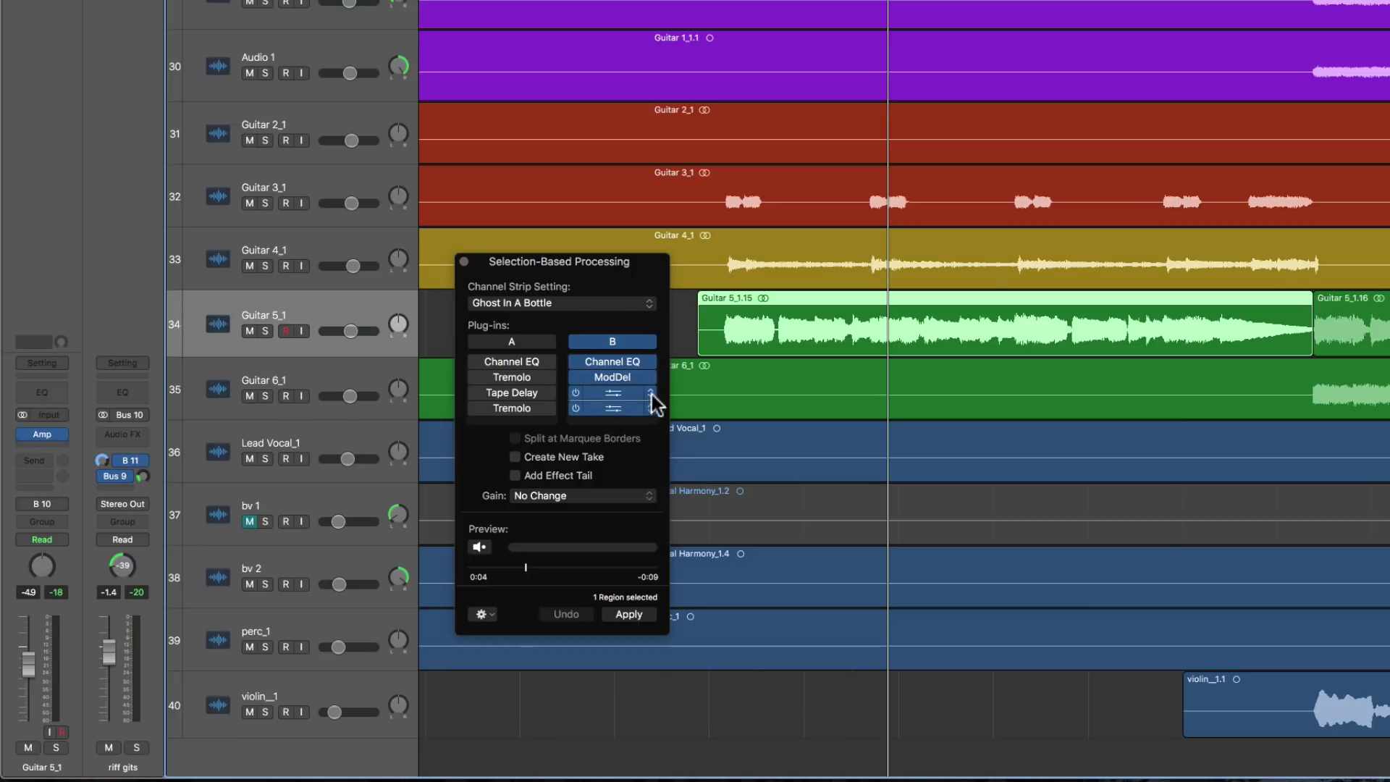
{"action": "left_click", "coordinate": [799, 332]}
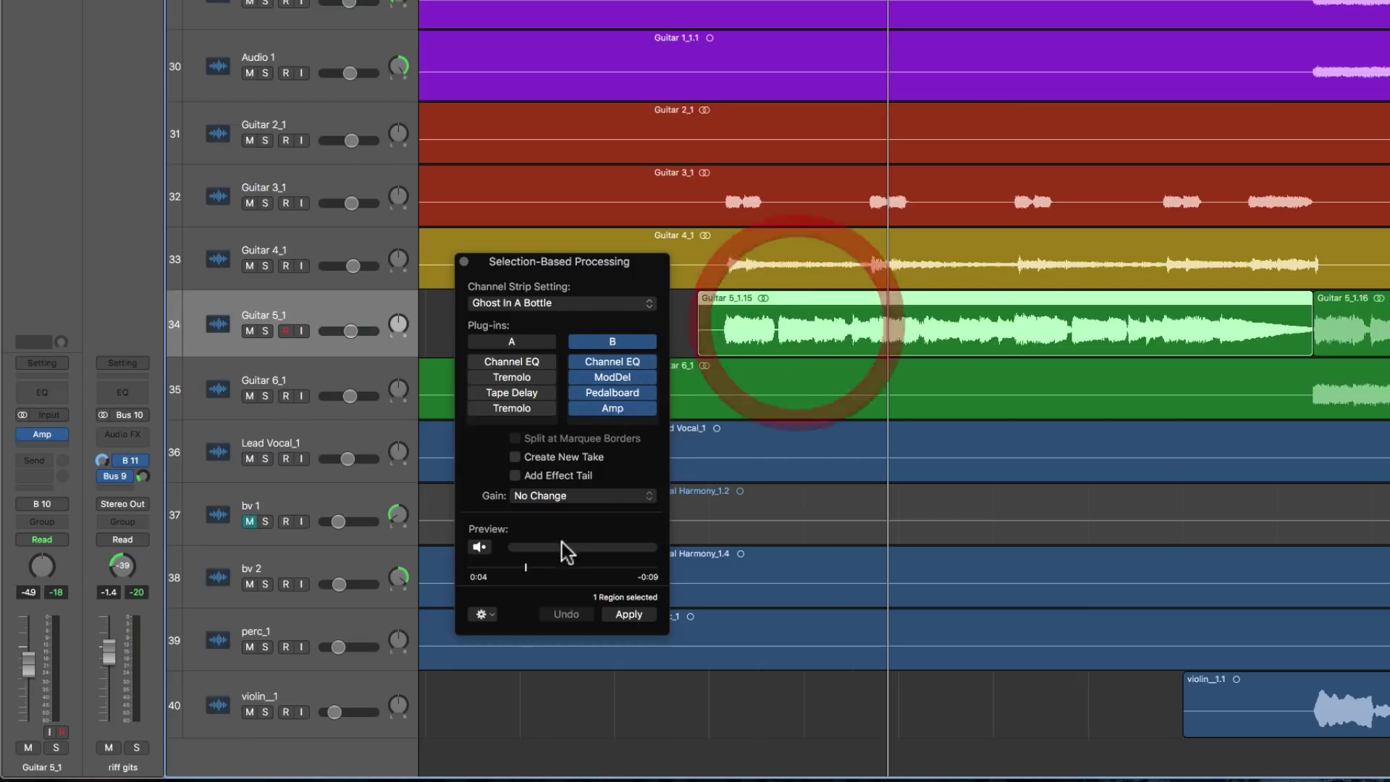
Preview Ghost In A Bottle with the other tracks, and again in solo with Preview enables Solo turned on.
{"action": "left_click", "coordinate": [479, 547]}
{"action": "left_click", "coordinate": [478, 547]}
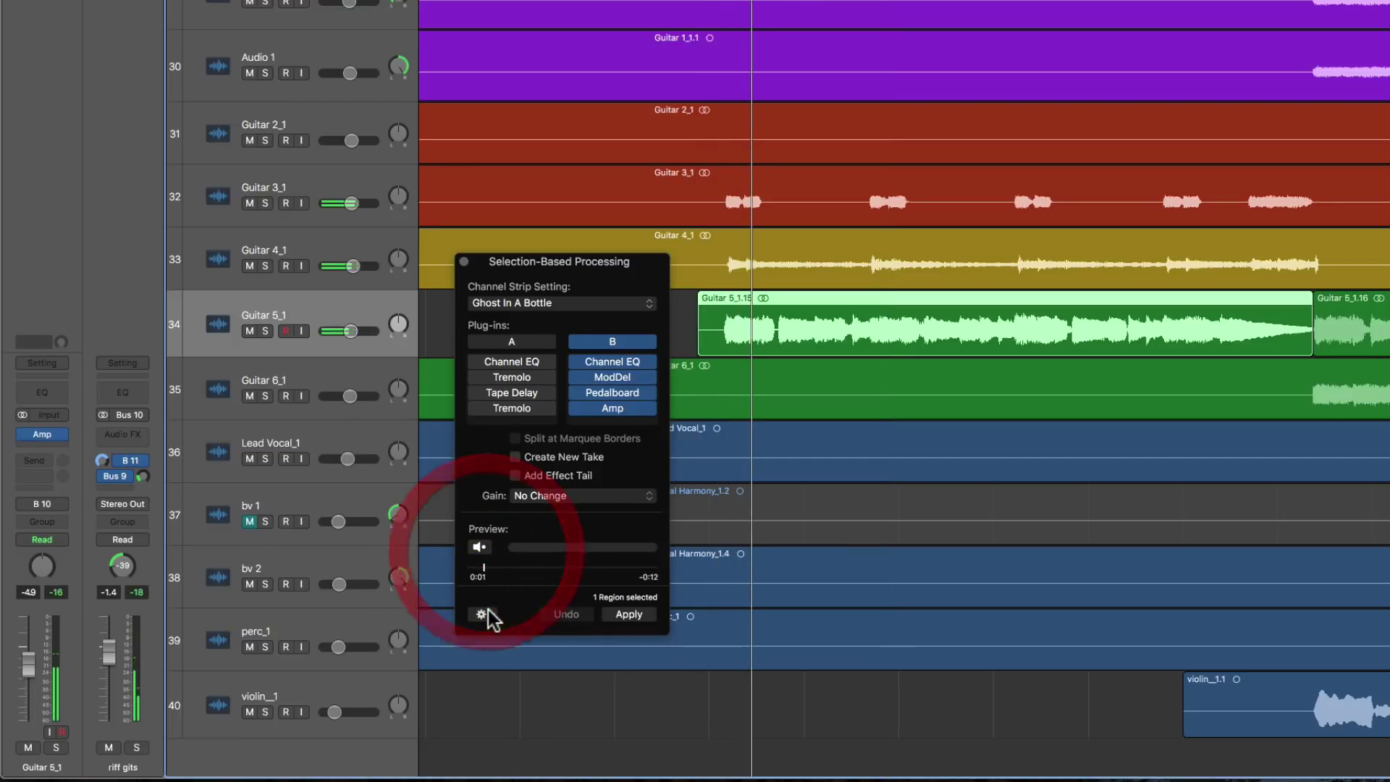
{"action": "left_click", "coordinate": [482, 614]}
{"action": "left_click", "coordinate": [528, 632]}
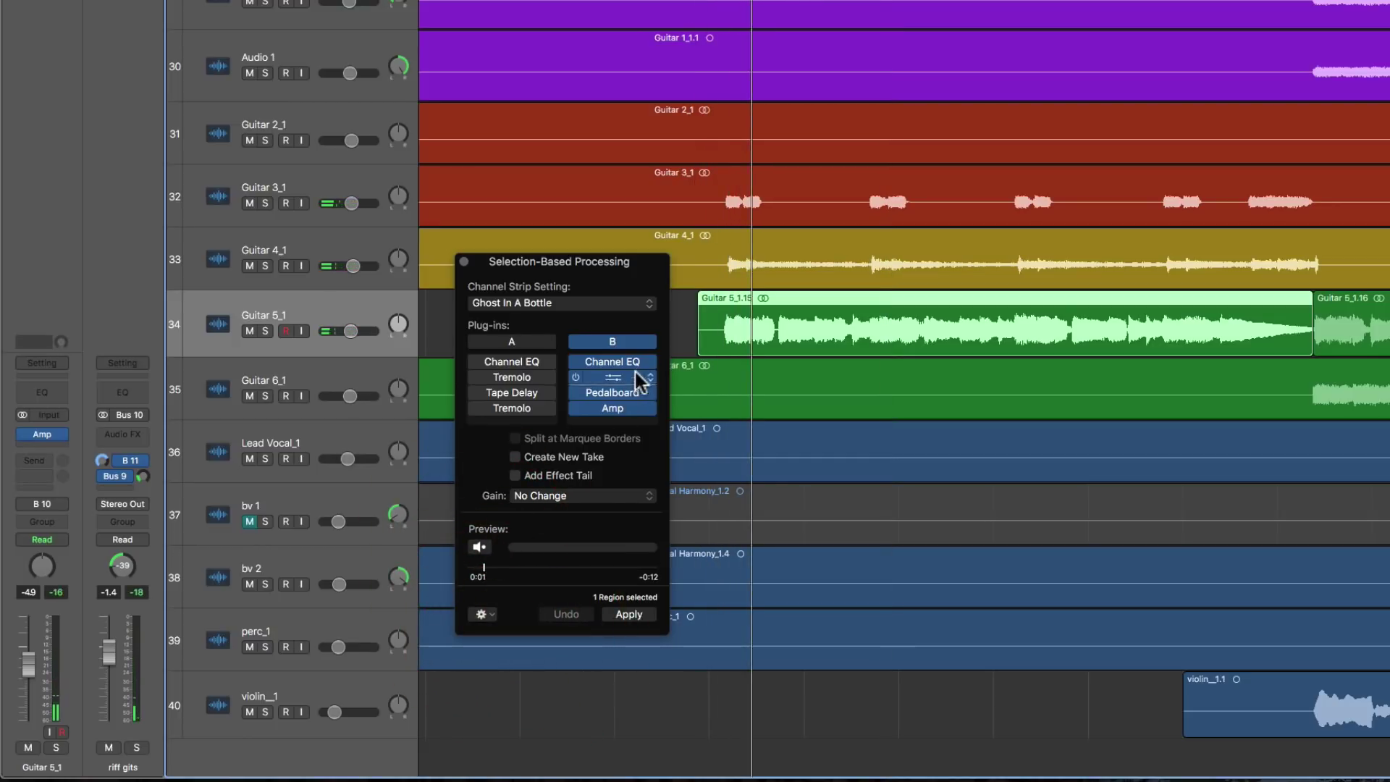
{"action": "left_click", "coordinate": [478, 547]}
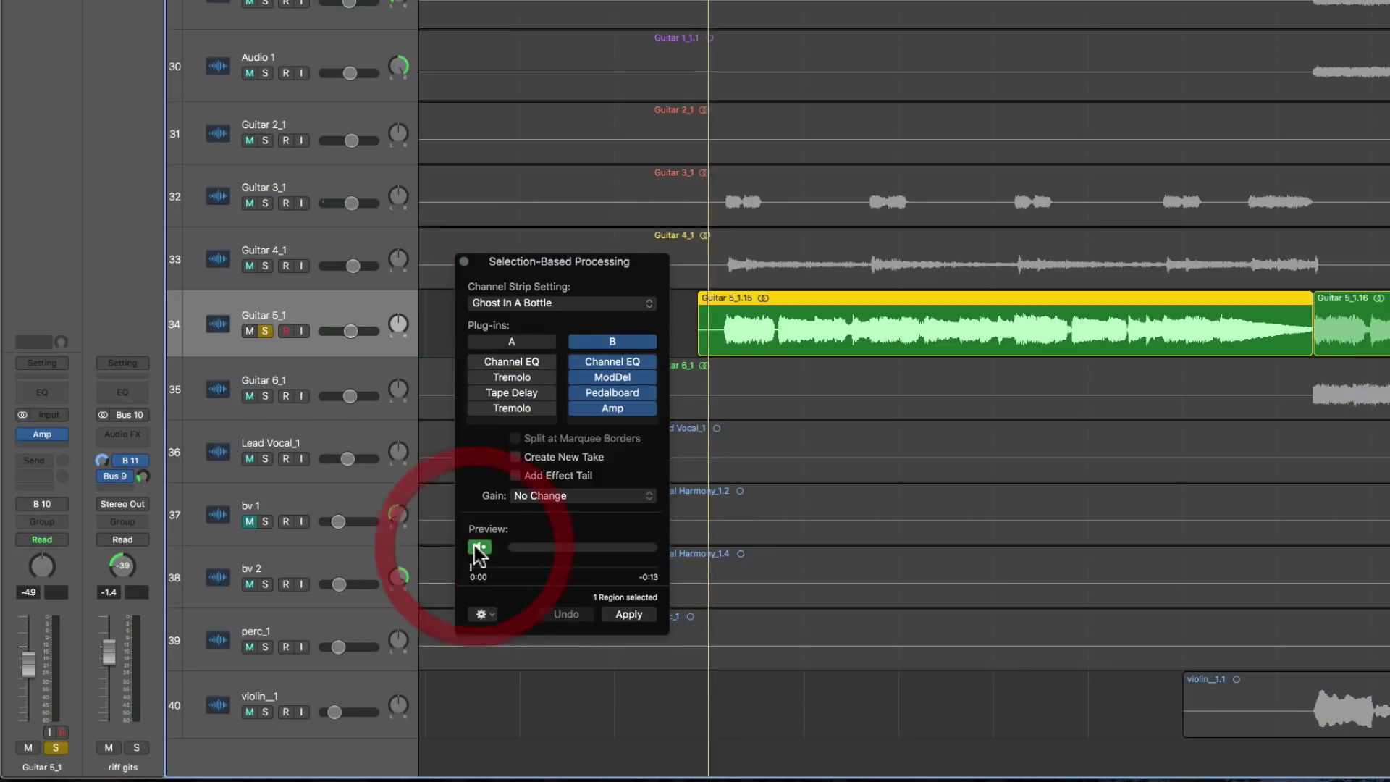
{"action": "left_click", "coordinate": [478, 547]}
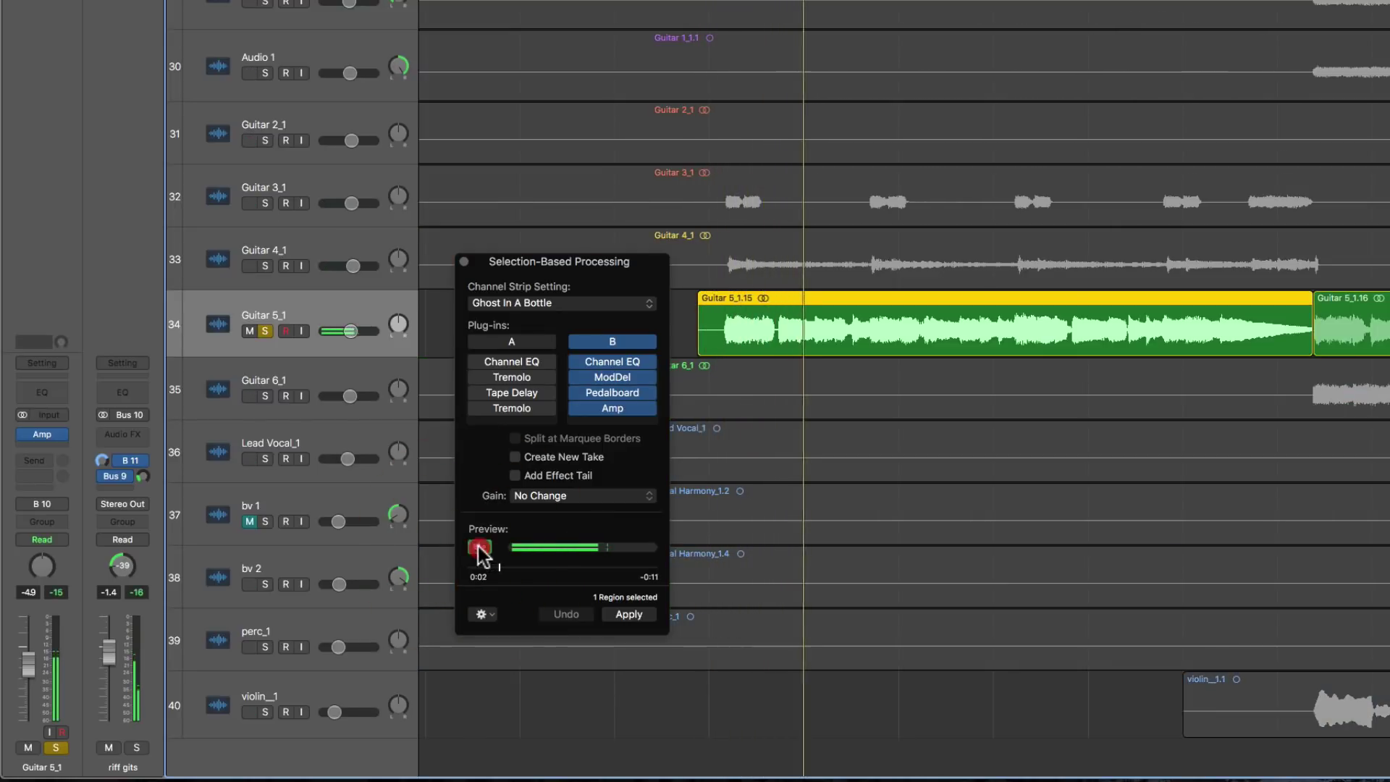
Switch to plug-in set A and preview its Stutter Fast setting in solo for comparison with set B.
{"action": "left_click", "coordinate": [533, 346]}
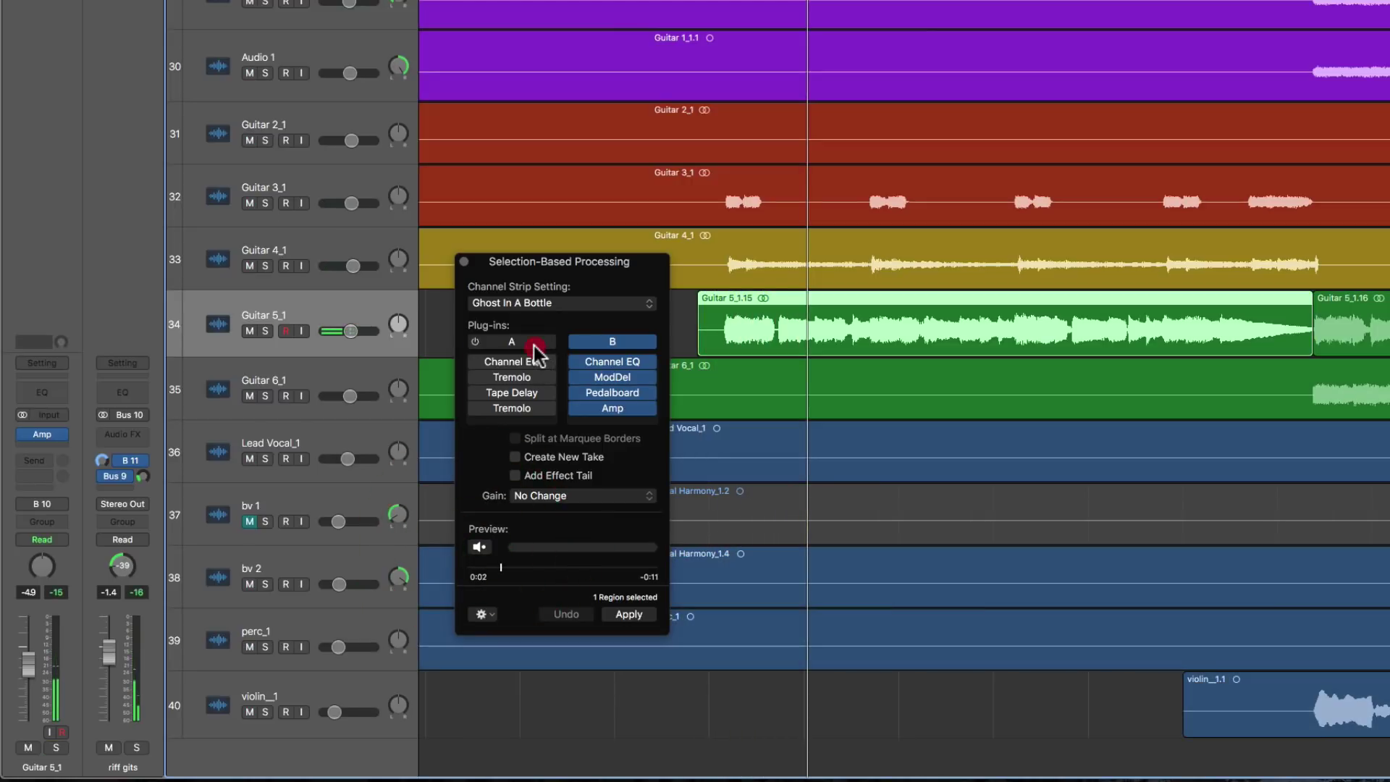
{"action": "left_click", "coordinate": [478, 546]}
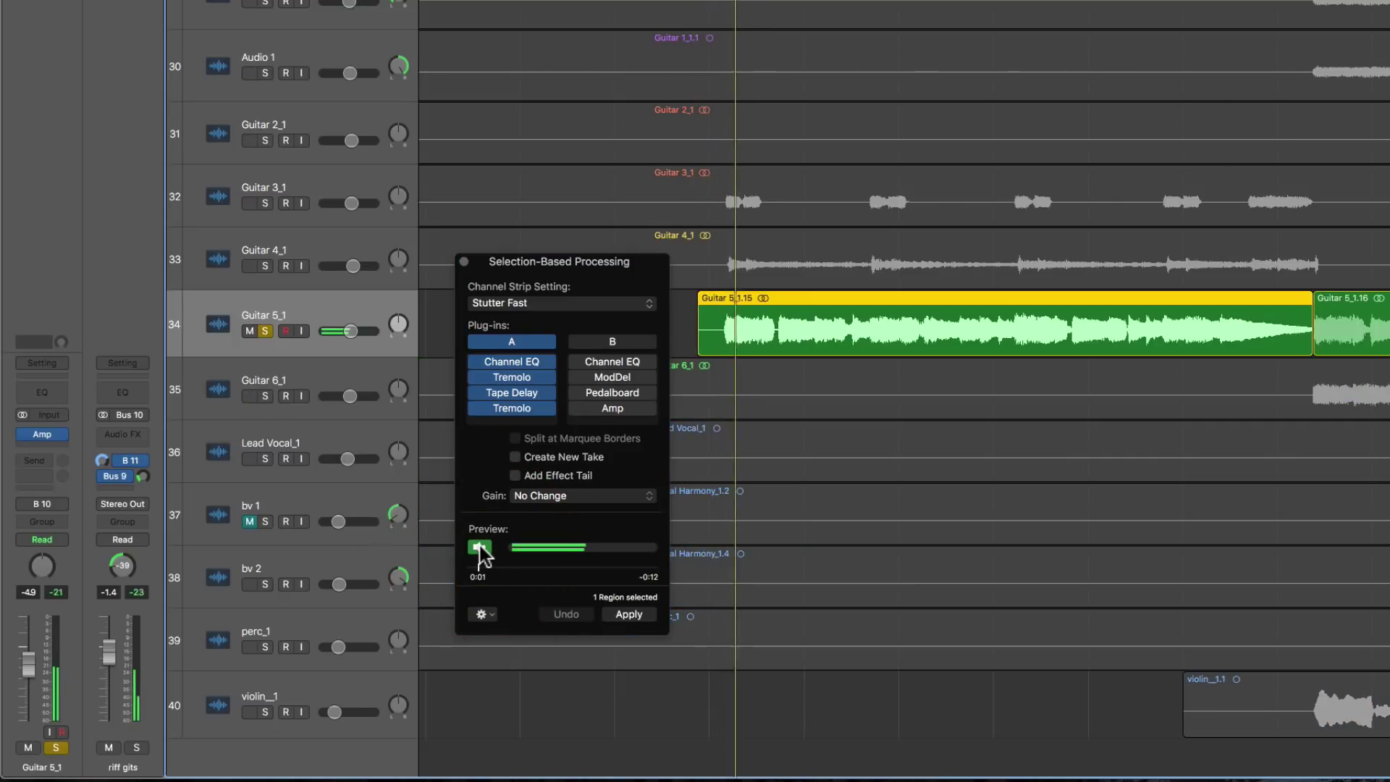
{"action": "left_click", "coordinate": [480, 547]}
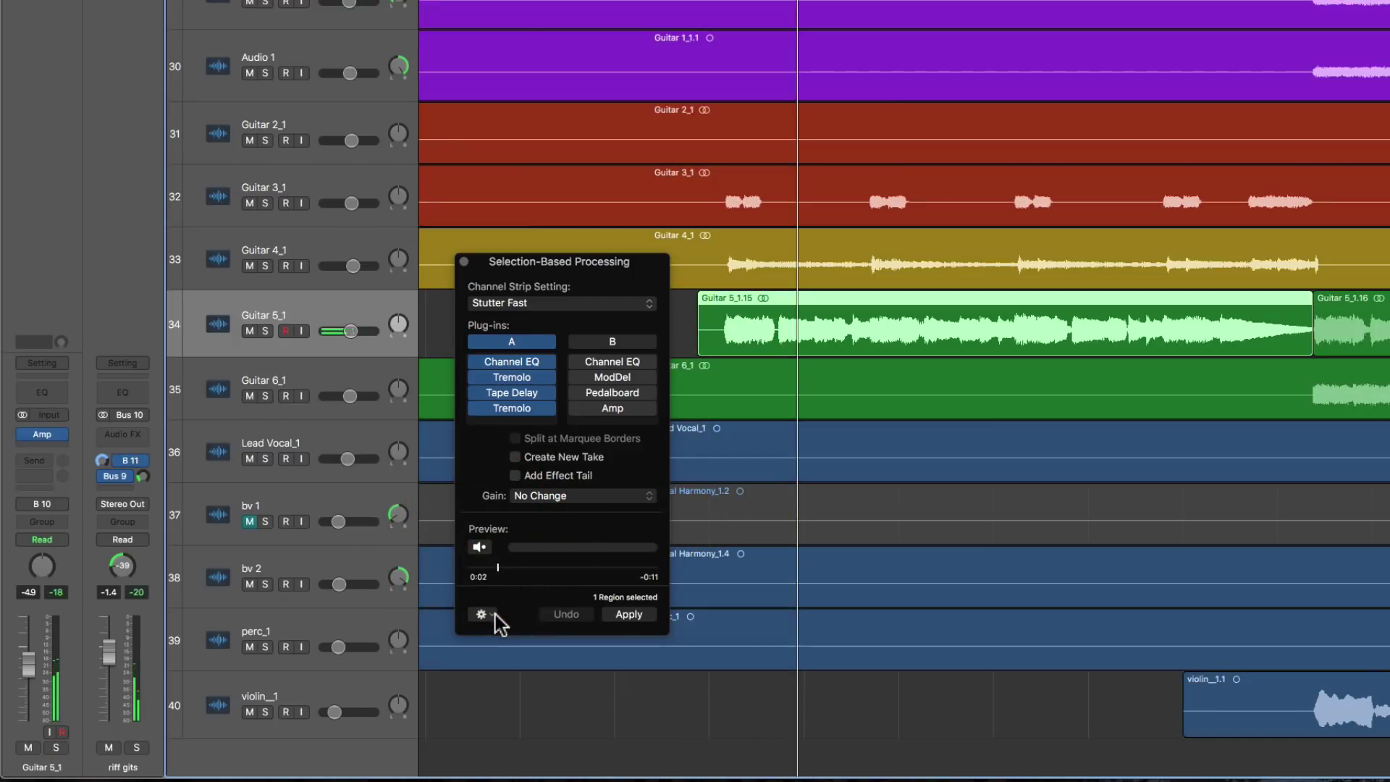
Disable soloing for previews, keeping cycle enabled, and preview set A within the full mix.
{"action": "left_click", "coordinate": [484, 614]}
{"action": "left_click", "coordinate": [516, 633]}
{"action": "left_click", "coordinate": [483, 614]}
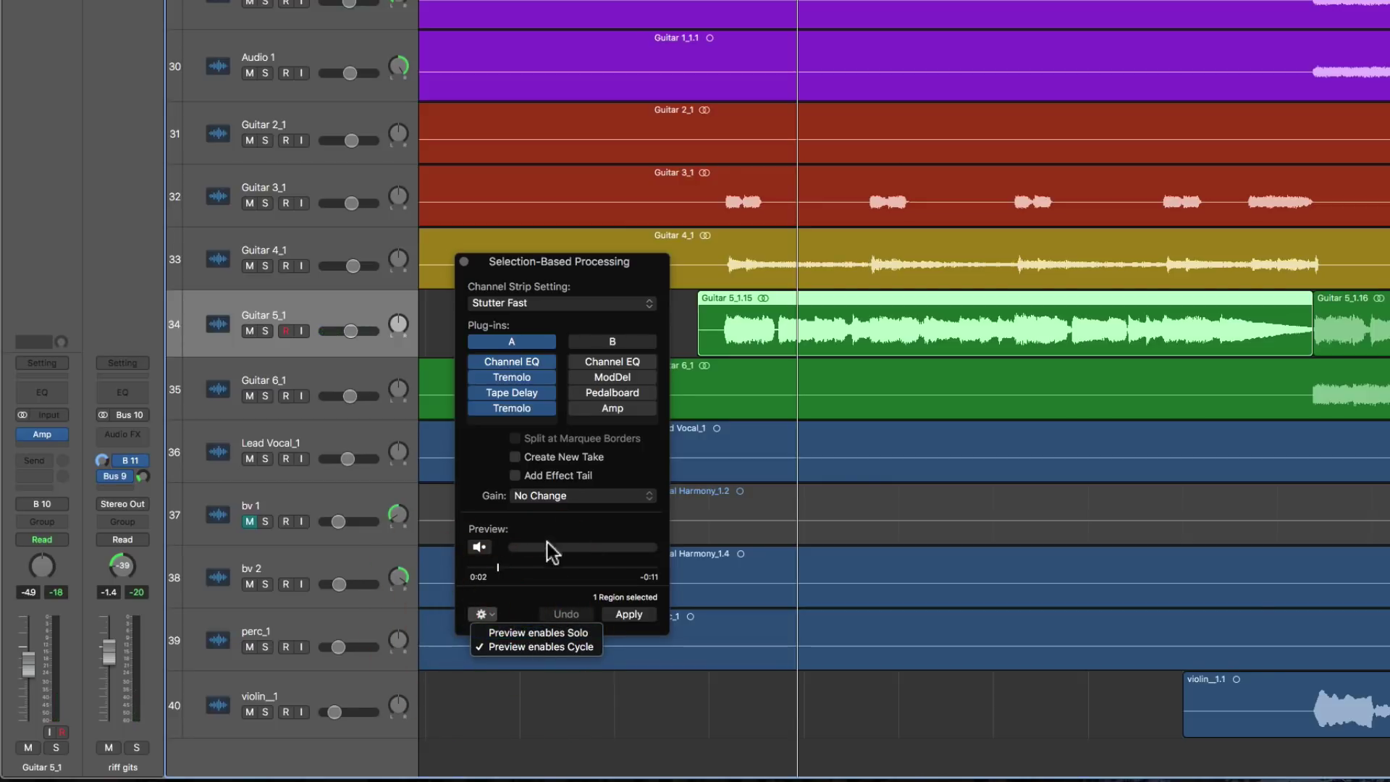
{"action": "left_click", "coordinate": [525, 532]}
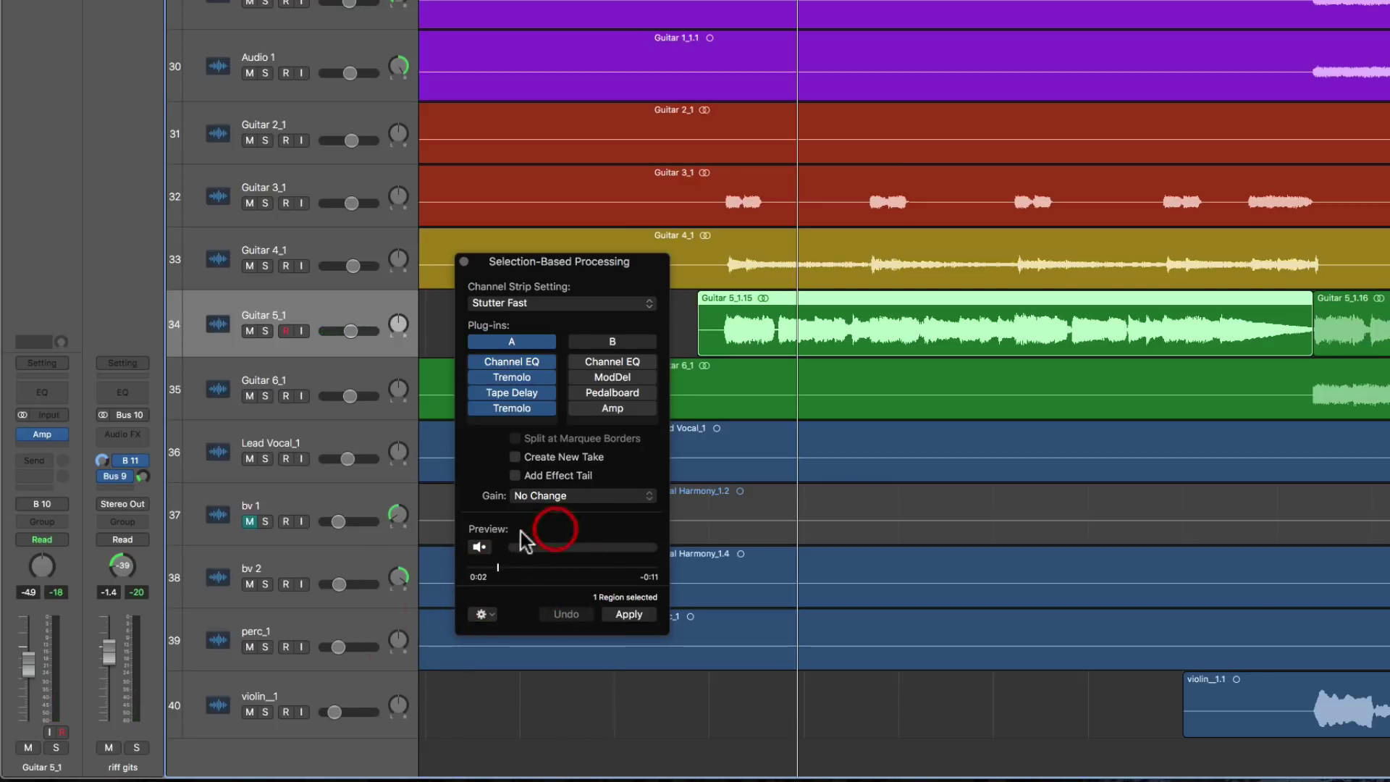
{"action": "left_click", "coordinate": [480, 548]}
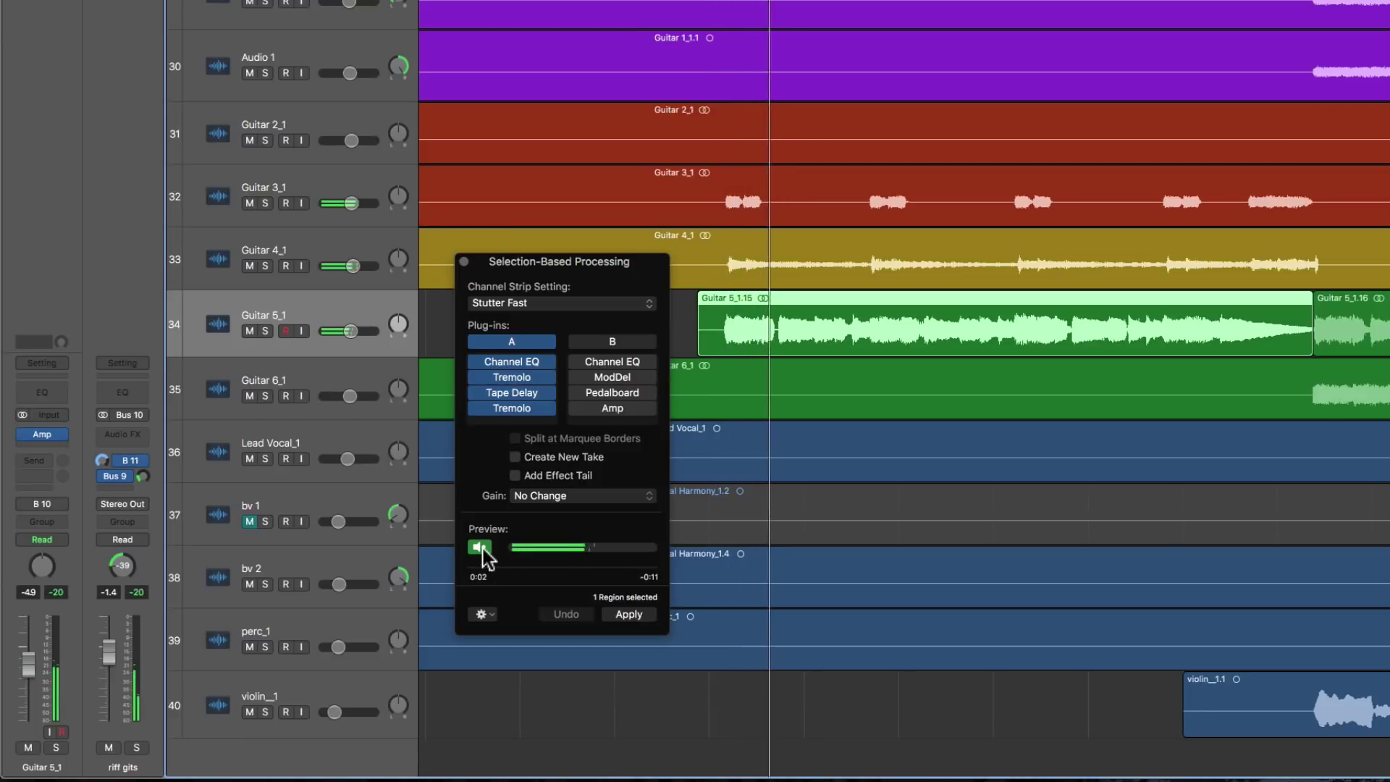
{"action": "left_click", "coordinate": [480, 548]}
Switch to plug-in set B and preview Ghost In A Bottle within the full mix.
{"action": "left_click", "coordinate": [645, 344]}
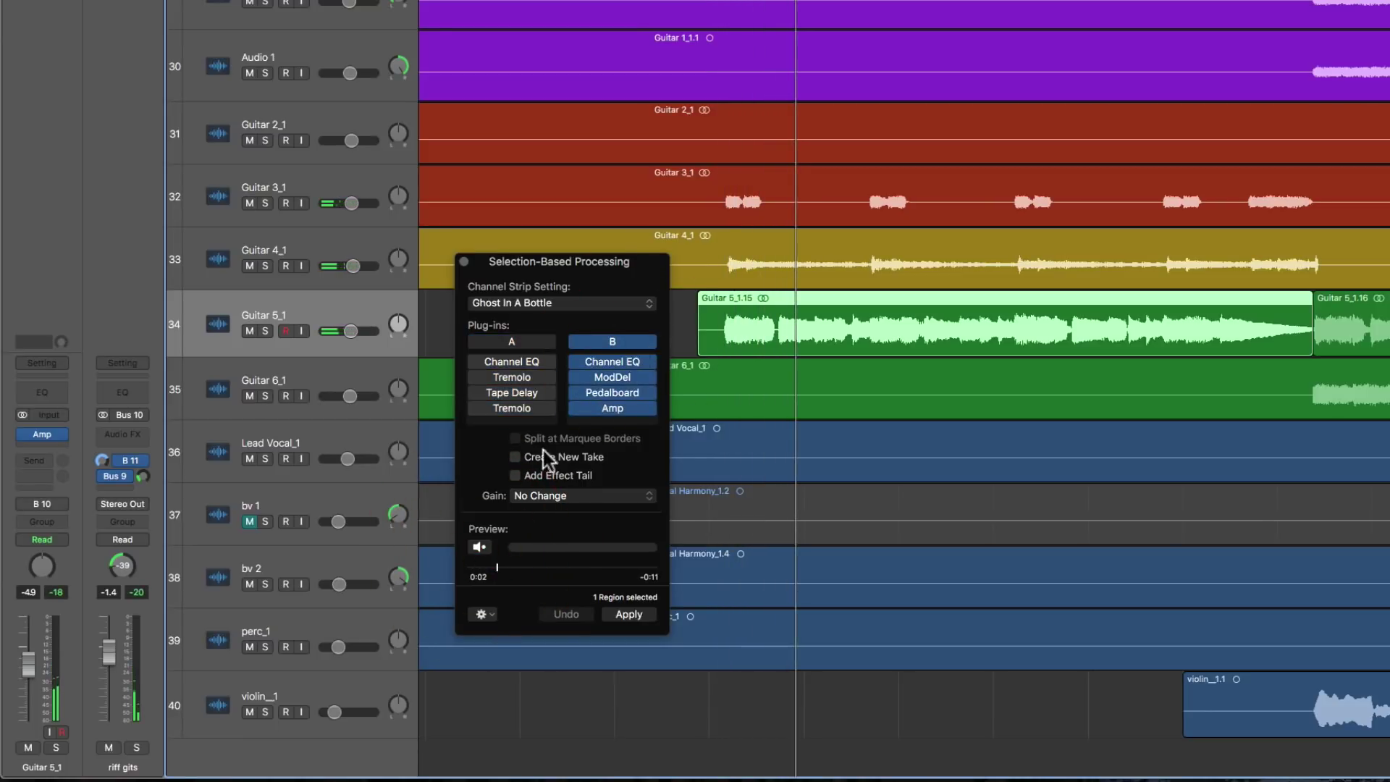
{"action": "left_click", "coordinate": [480, 547]}
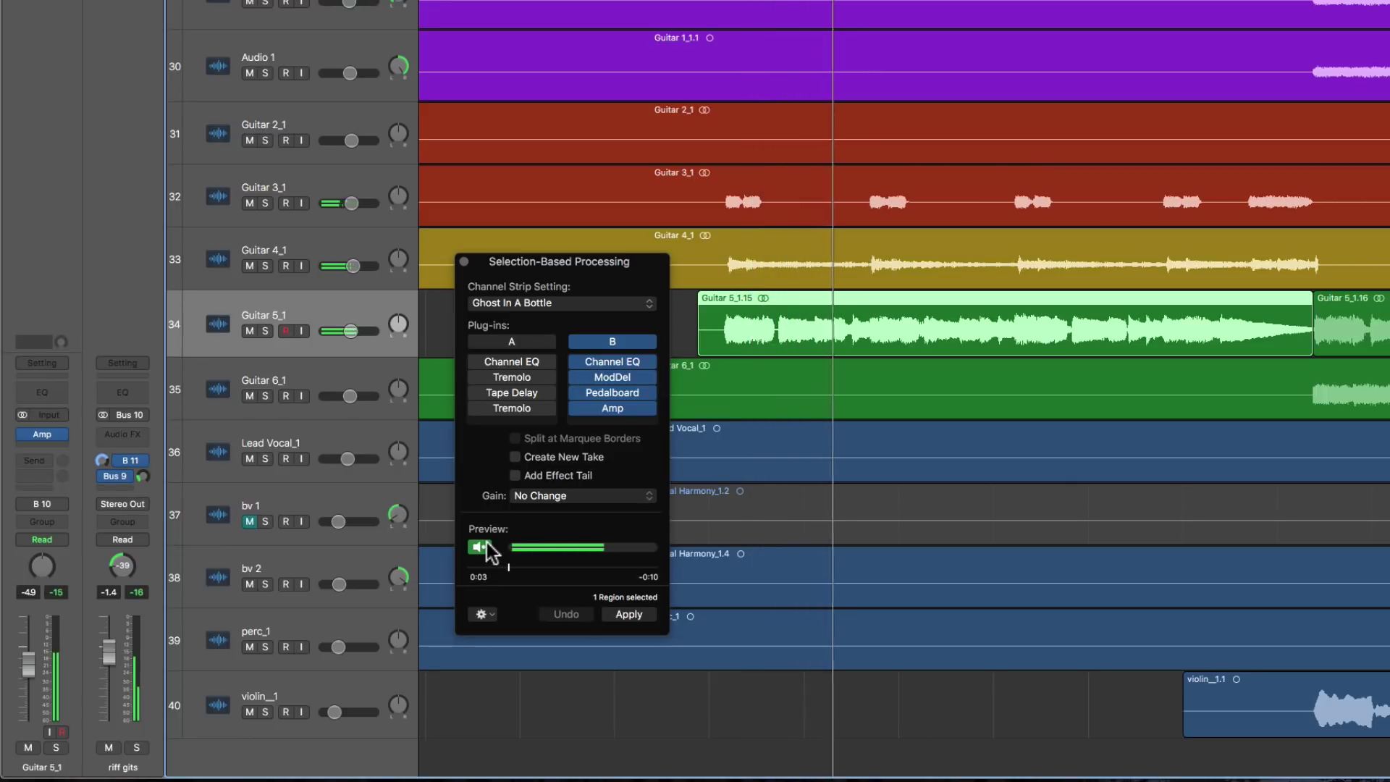
{"action": "left_click", "coordinate": [485, 544]}
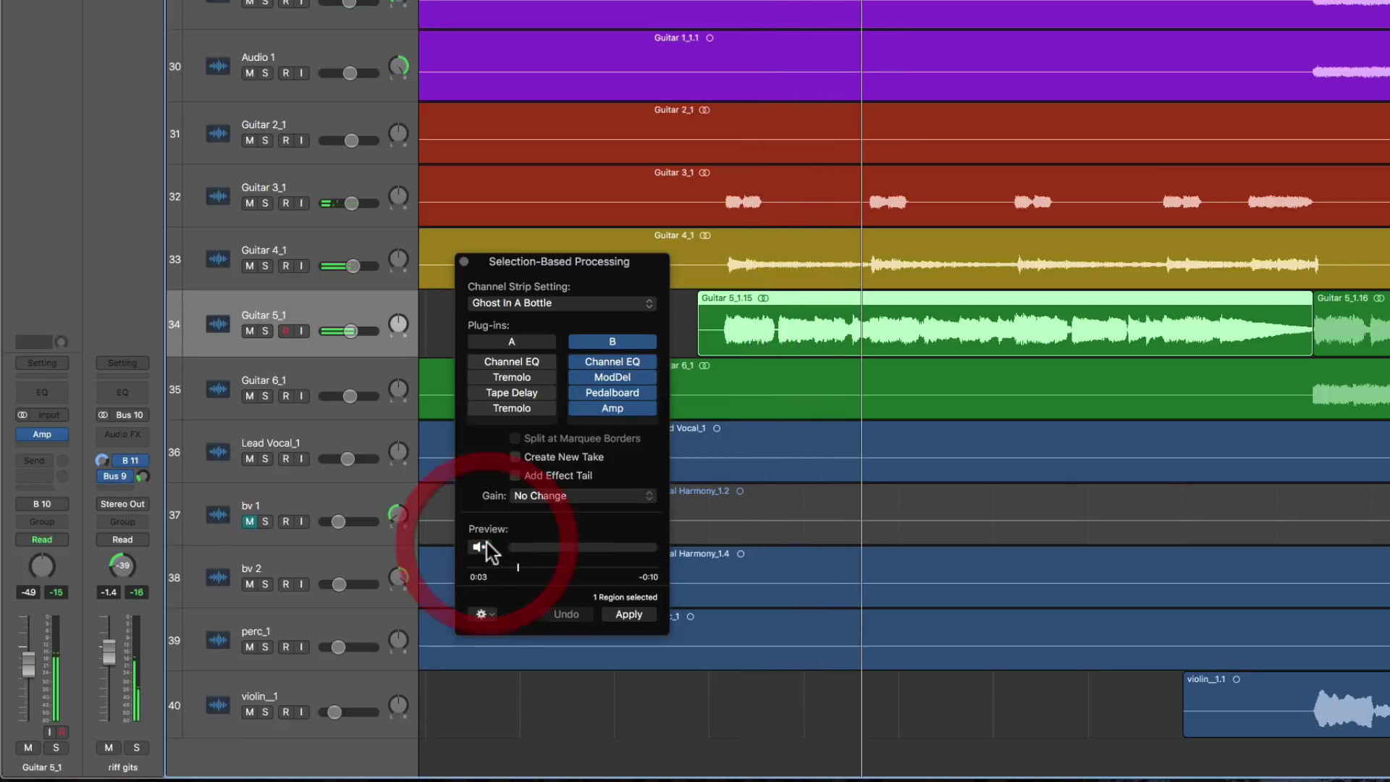
Switch back and forth between plug-in sets A and B to compare their channel strip settings, ending on set A.
{"action": "left_click", "coordinate": [539, 345]}
{"action": "left_click", "coordinate": [640, 341]}
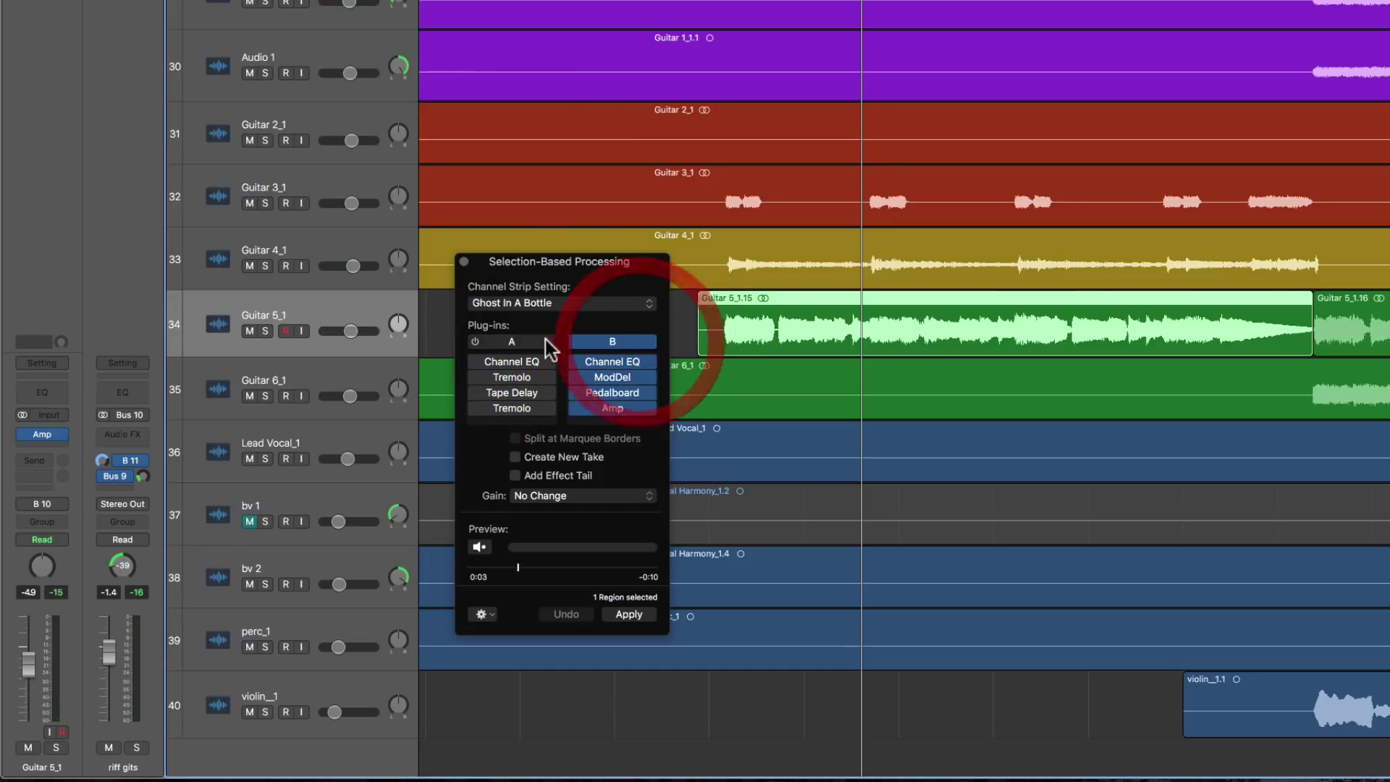
{"action": "left_click", "coordinate": [543, 341]}
{"action": "left_click", "coordinate": [638, 343]}
{"action": "left_click", "coordinate": [528, 340]}
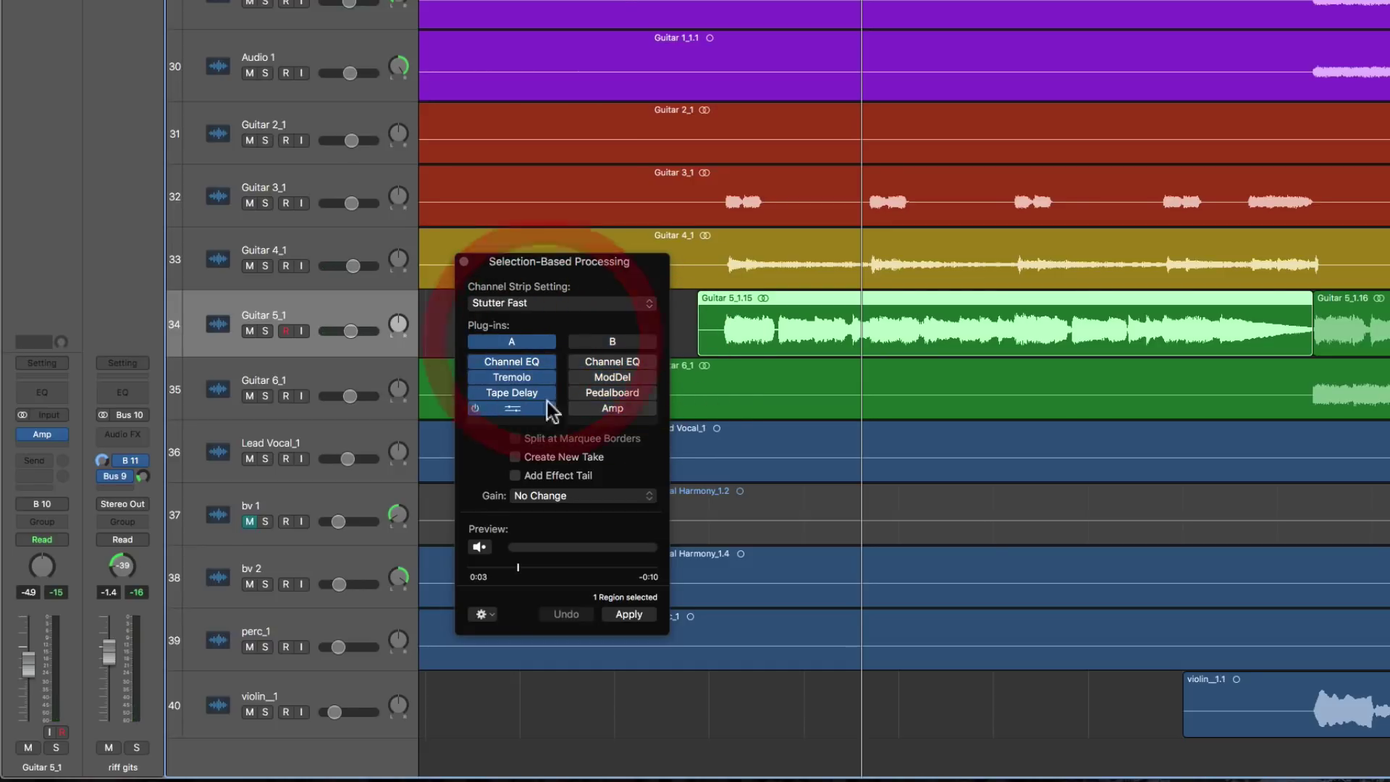
Open set A's Channel EQ and first Tremolo to examine their settings, closing each plug-in window when done.
{"action": "left_click", "coordinate": [519, 362]}
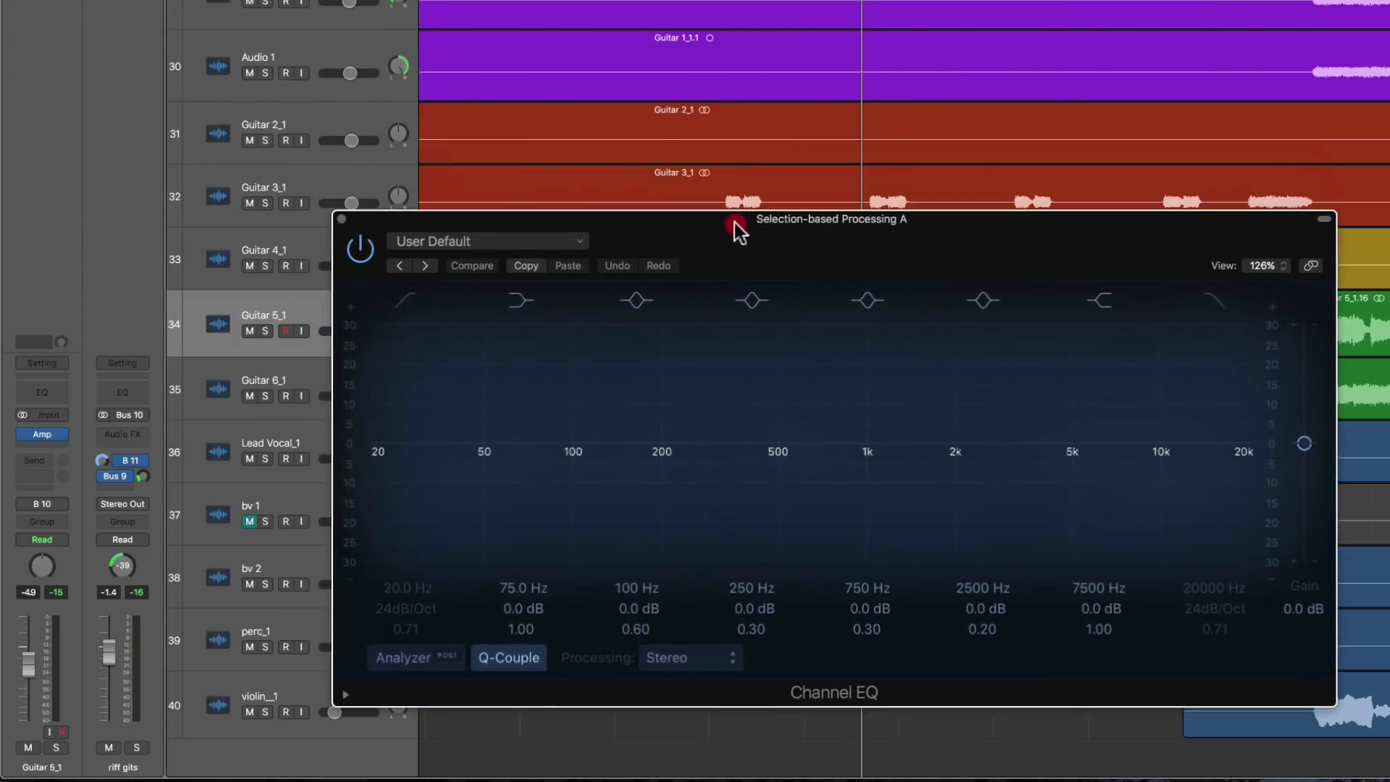
{"action": "left_click", "coordinate": [670, 229]}
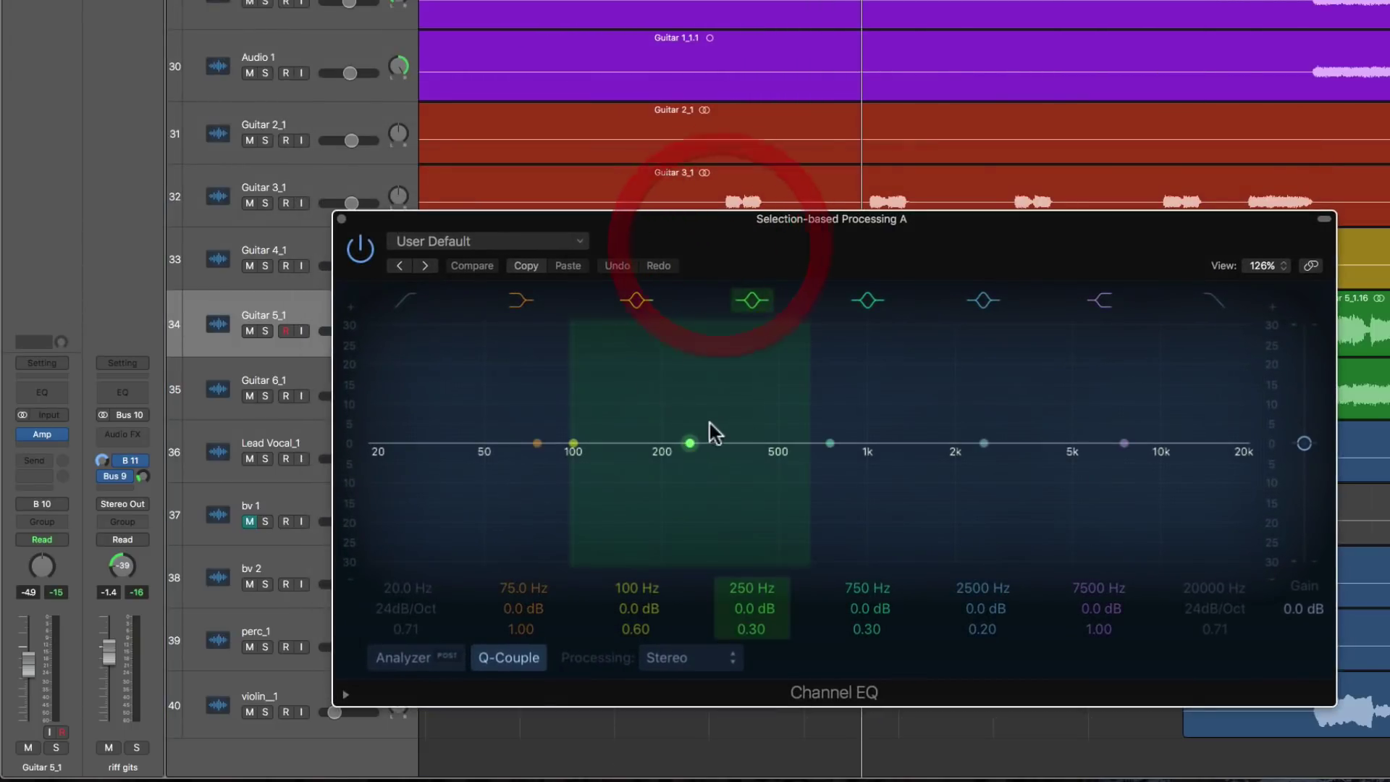
{"action": "left_click", "coordinate": [342, 219]}
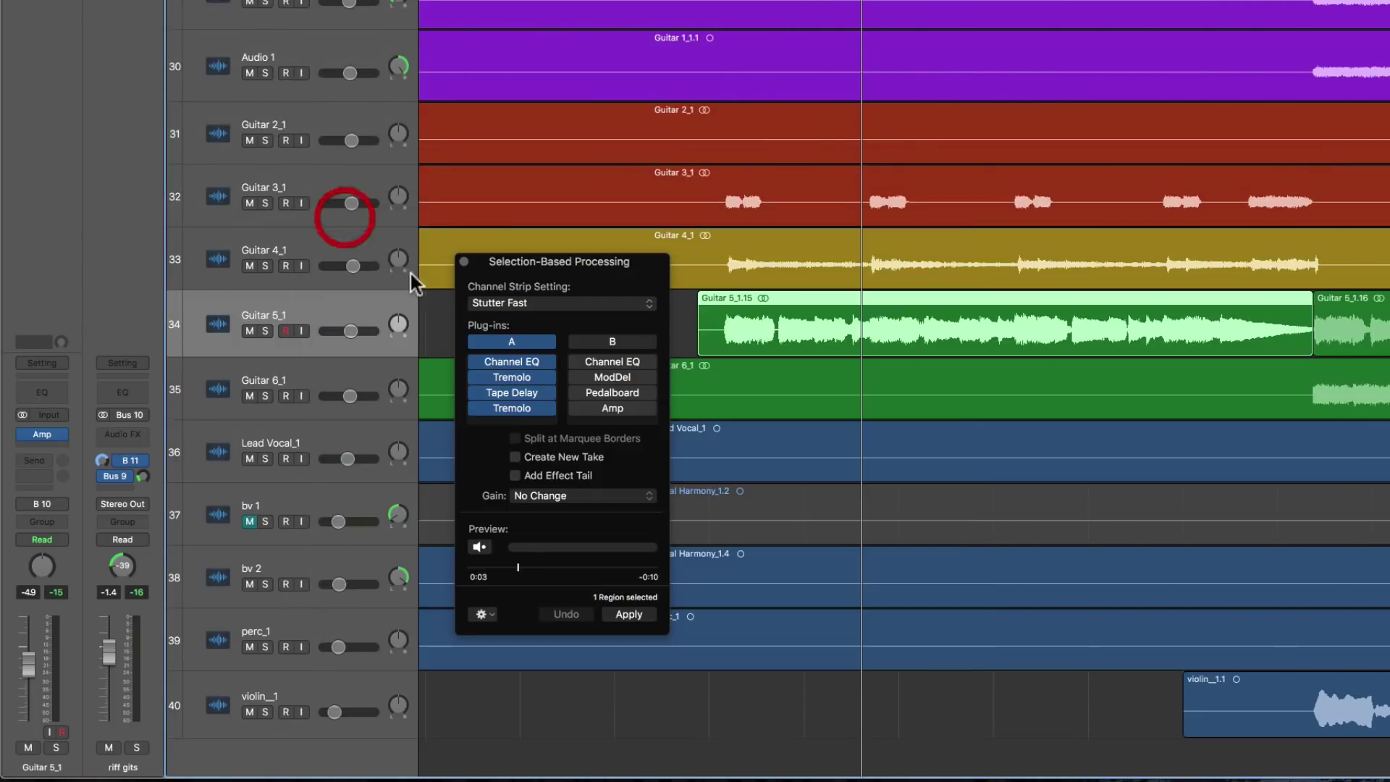
{"action": "left_click", "coordinate": [514, 375]}
{"action": "left_click_drag", "start_coordinate": [612, 181], "coordinate": [738, 377]}
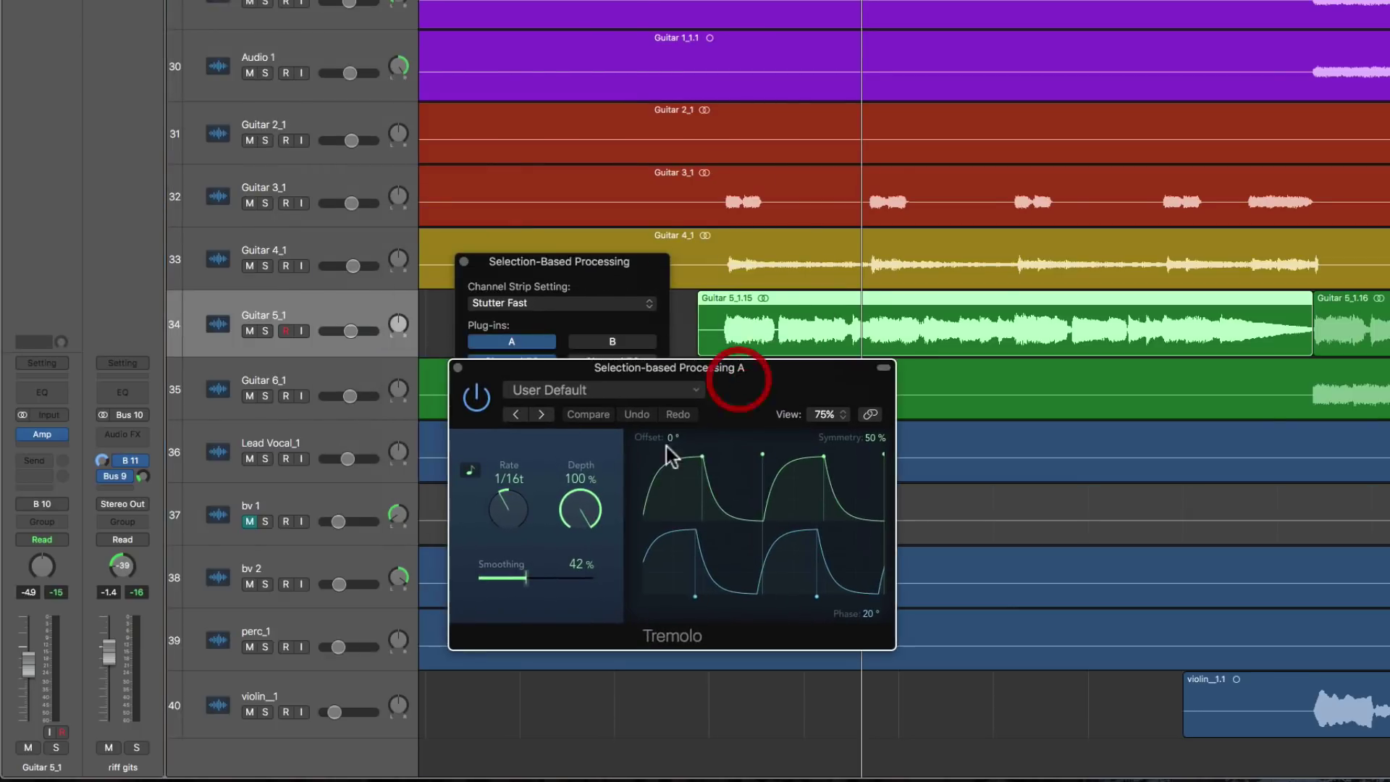
{"action": "left_click", "coordinate": [457, 367]}
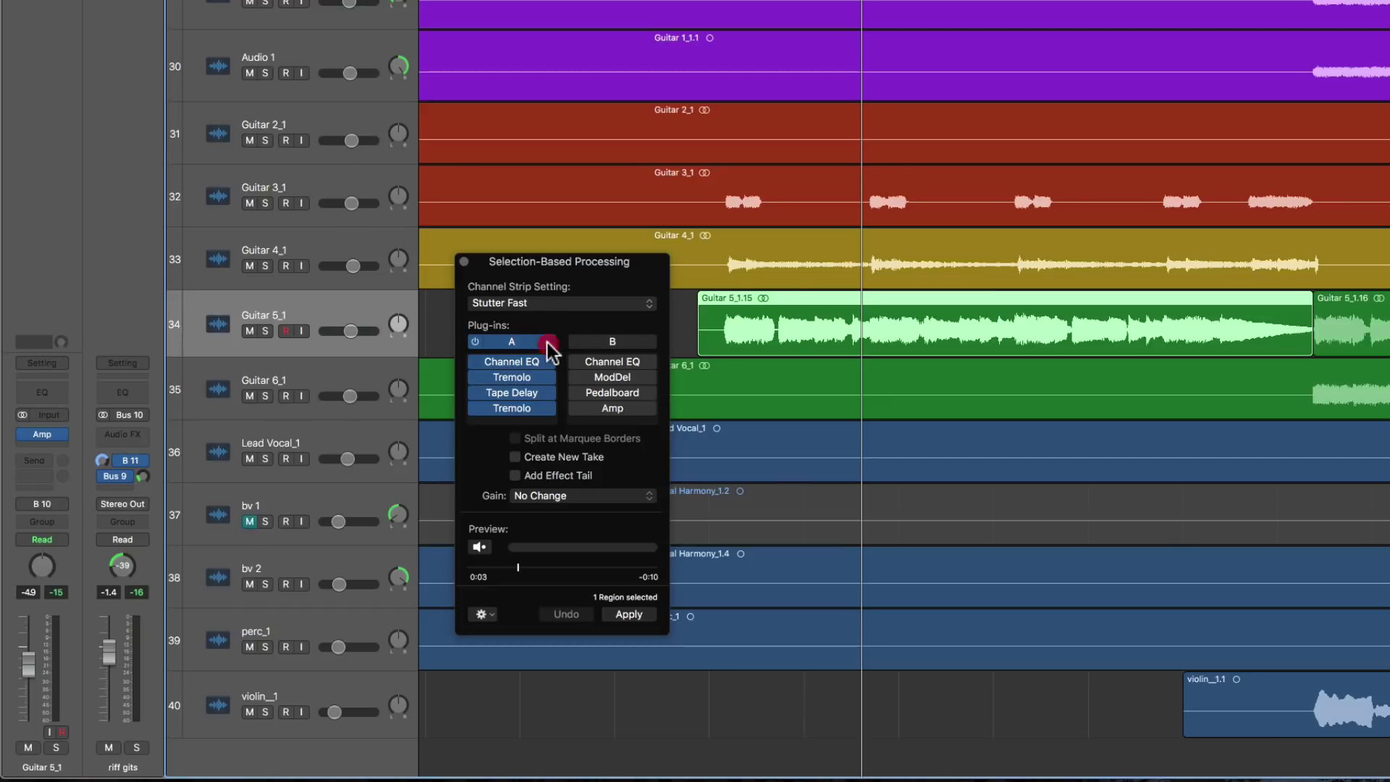
Reset the channel strip in both plug-in sets A and B to clear all their plug-ins.
{"action": "left_click", "coordinate": [554, 302]}
{"action": "left_click", "coordinate": [535, 409]}
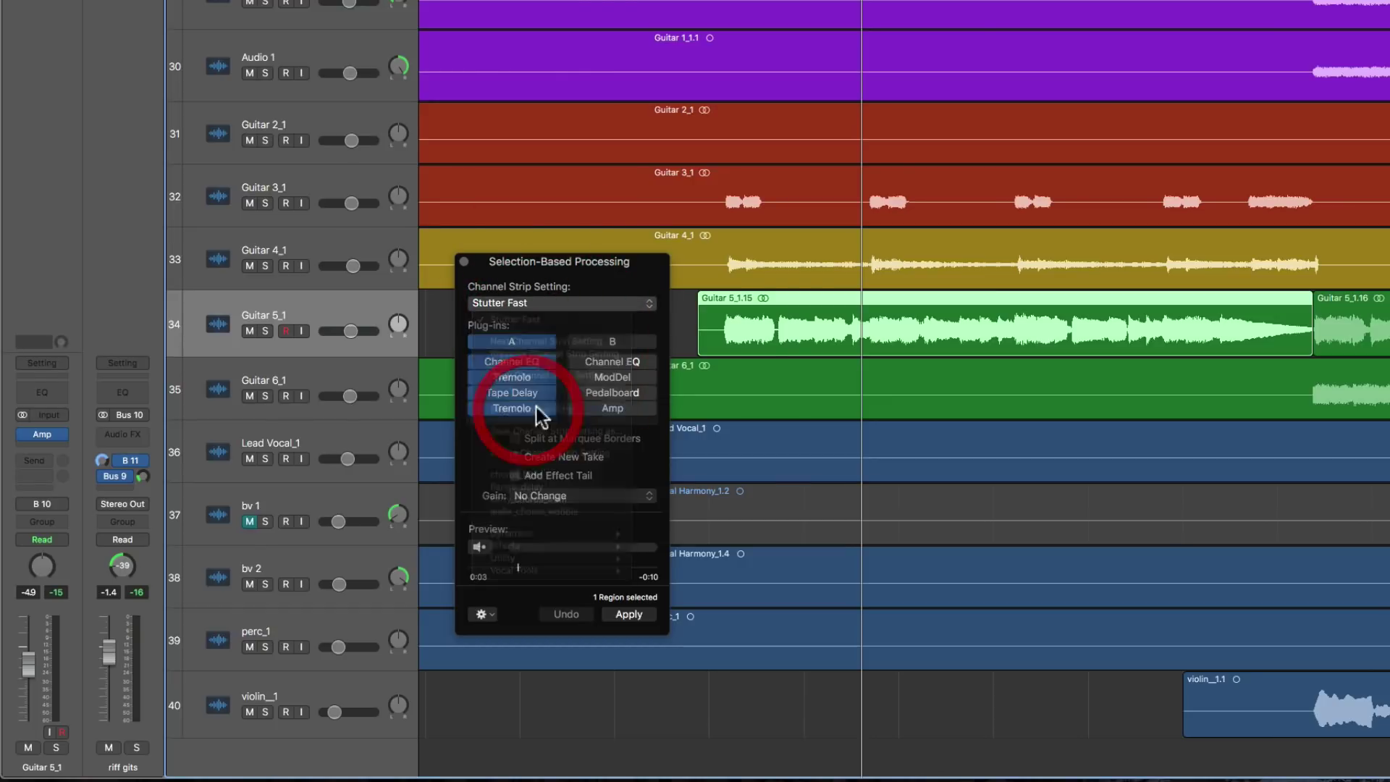
{"action": "left_click", "coordinate": [621, 340]}
{"action": "left_click", "coordinate": [594, 304]}
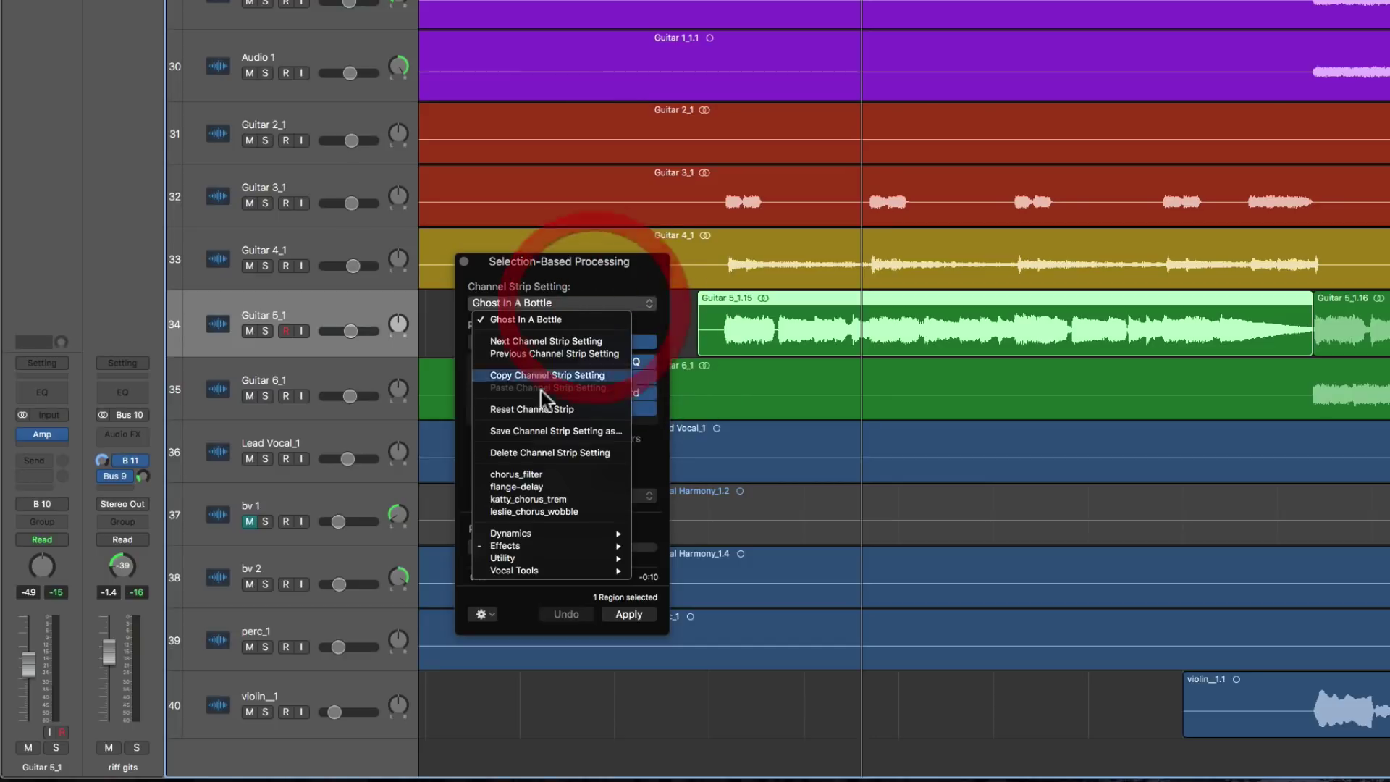
{"action": "left_click", "coordinate": [532, 409]}
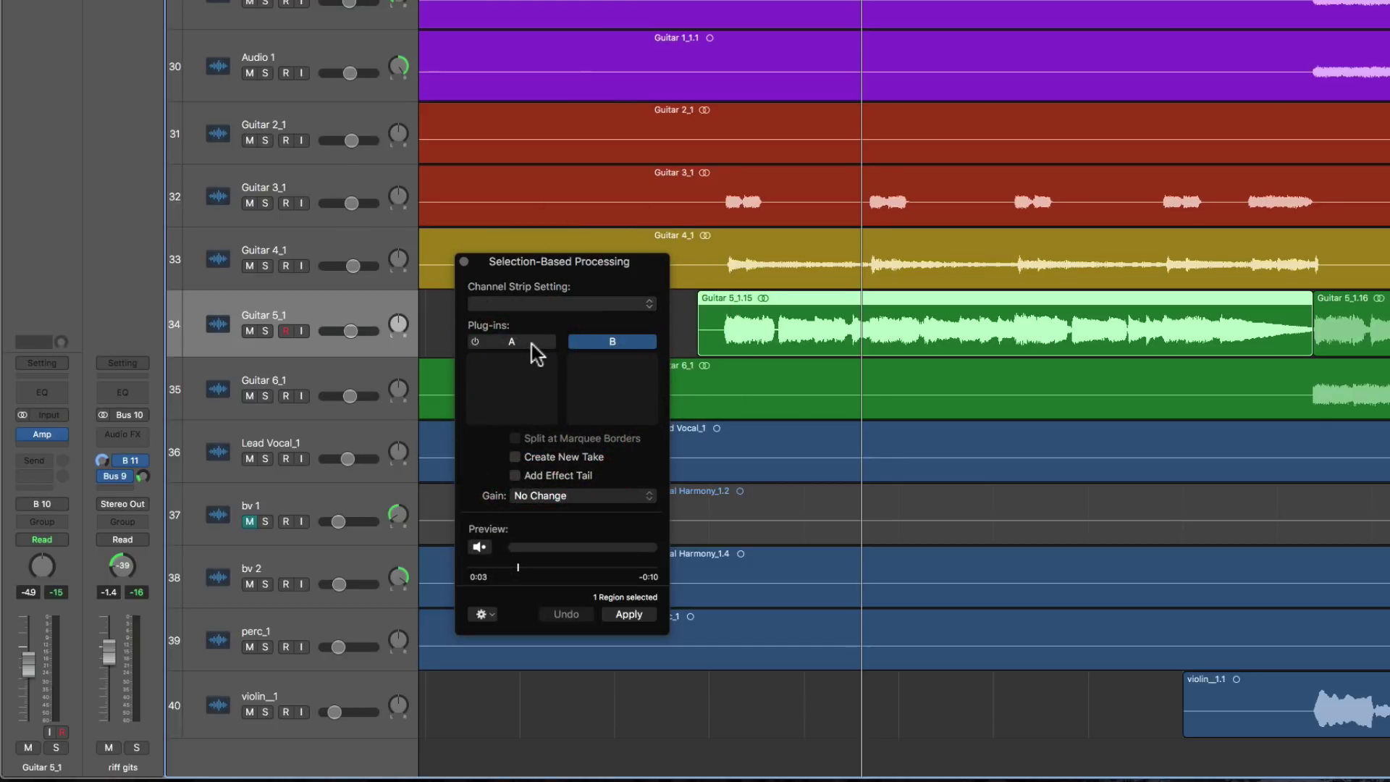
Insert a stereo Chorus in the first slot of plug-in set A and move its window clear of the processing window.
{"action": "left_click", "coordinate": [531, 343]}
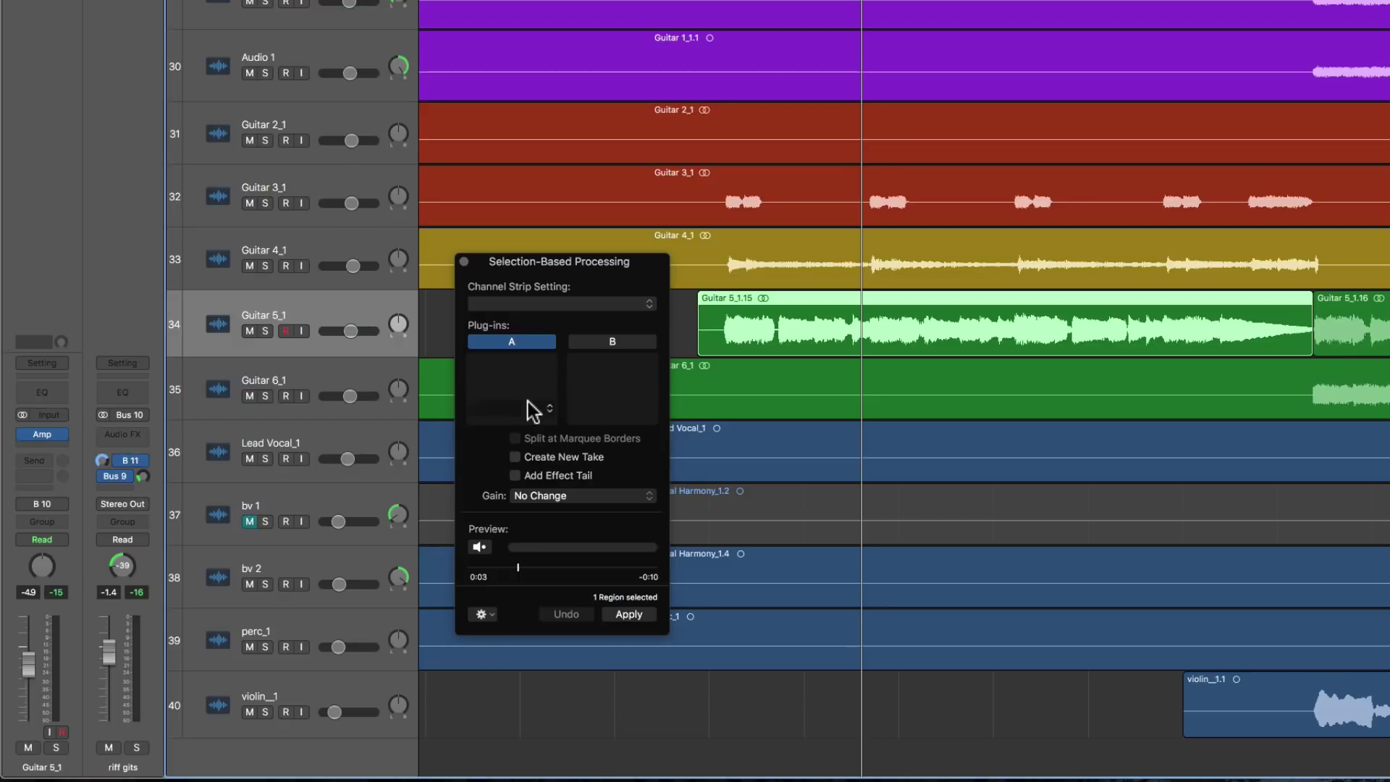
{"action": "left_click", "coordinate": [532, 362]}
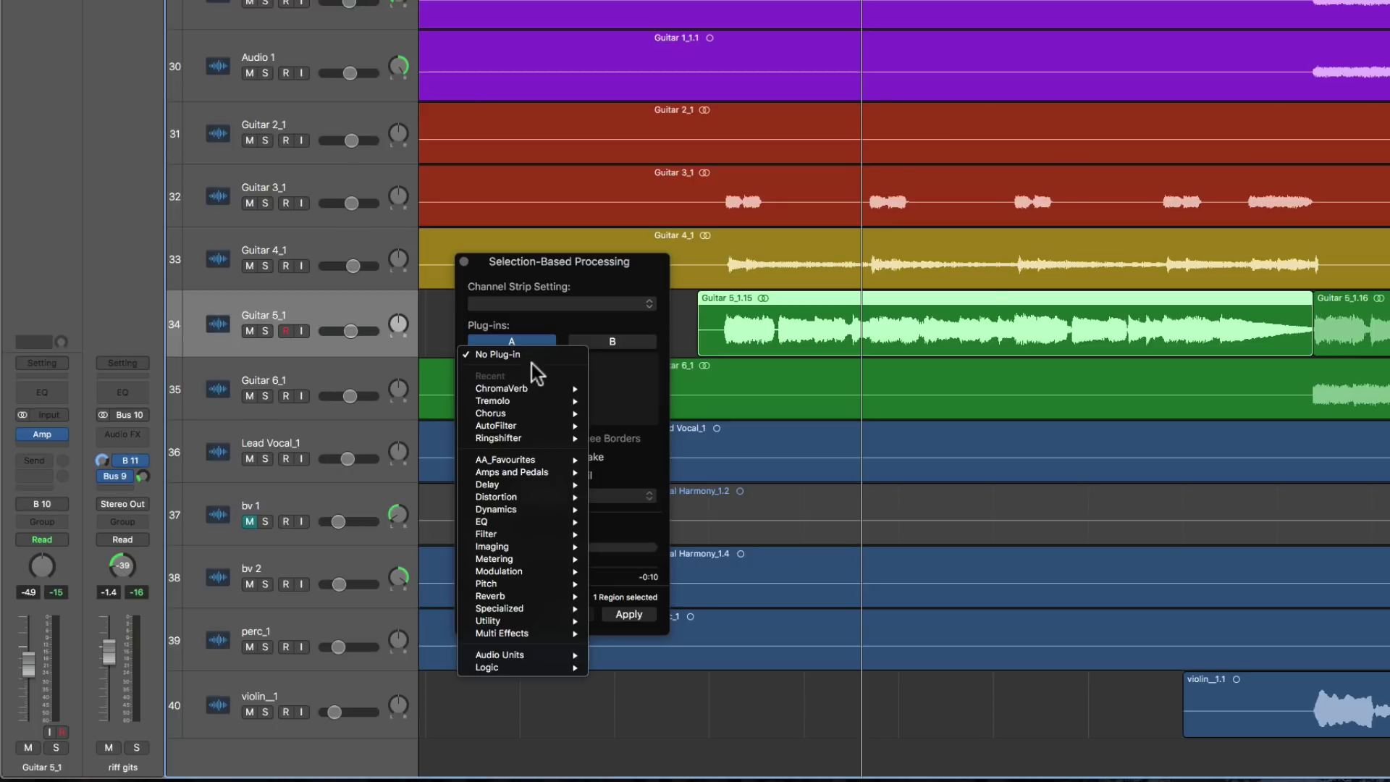
{"action": "mouse_move", "coordinate": [500, 657]}
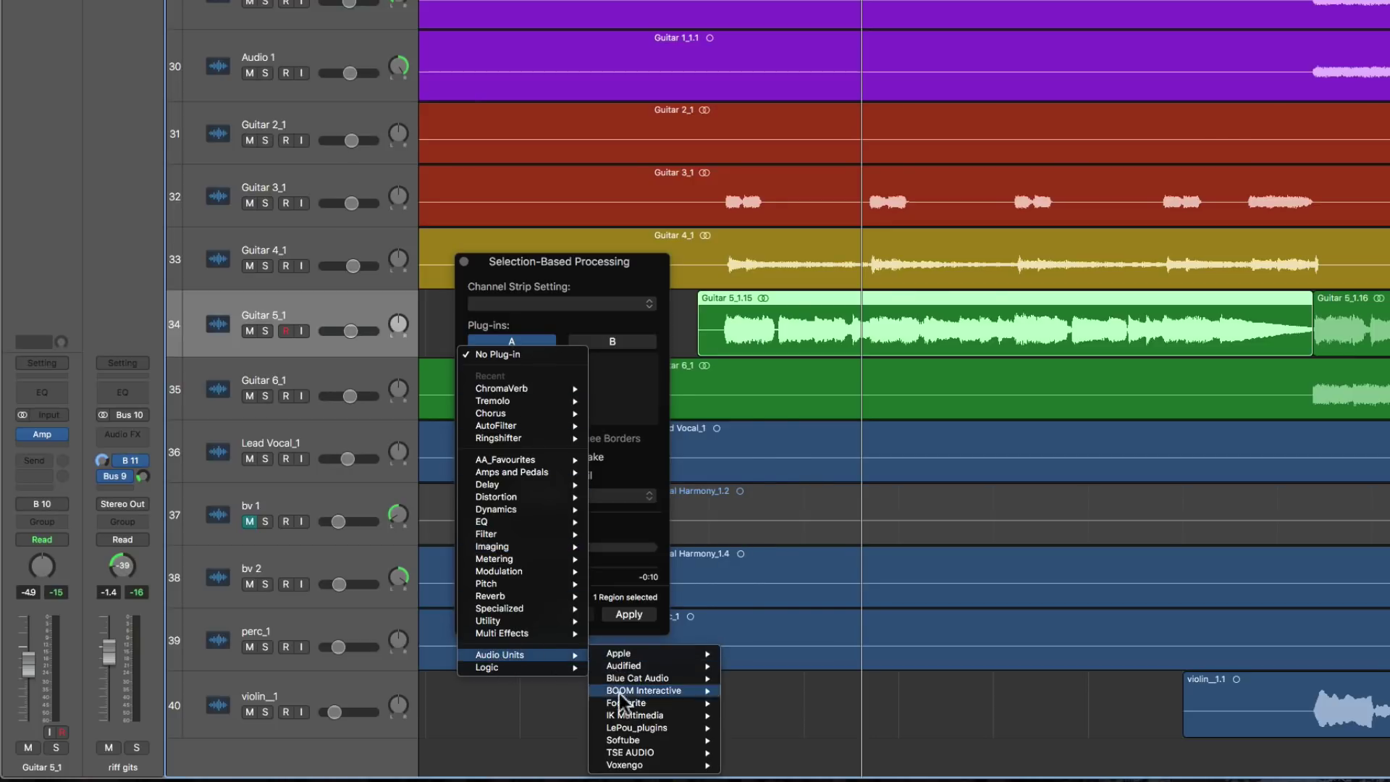
{"action": "mouse_move", "coordinate": [631, 676]}
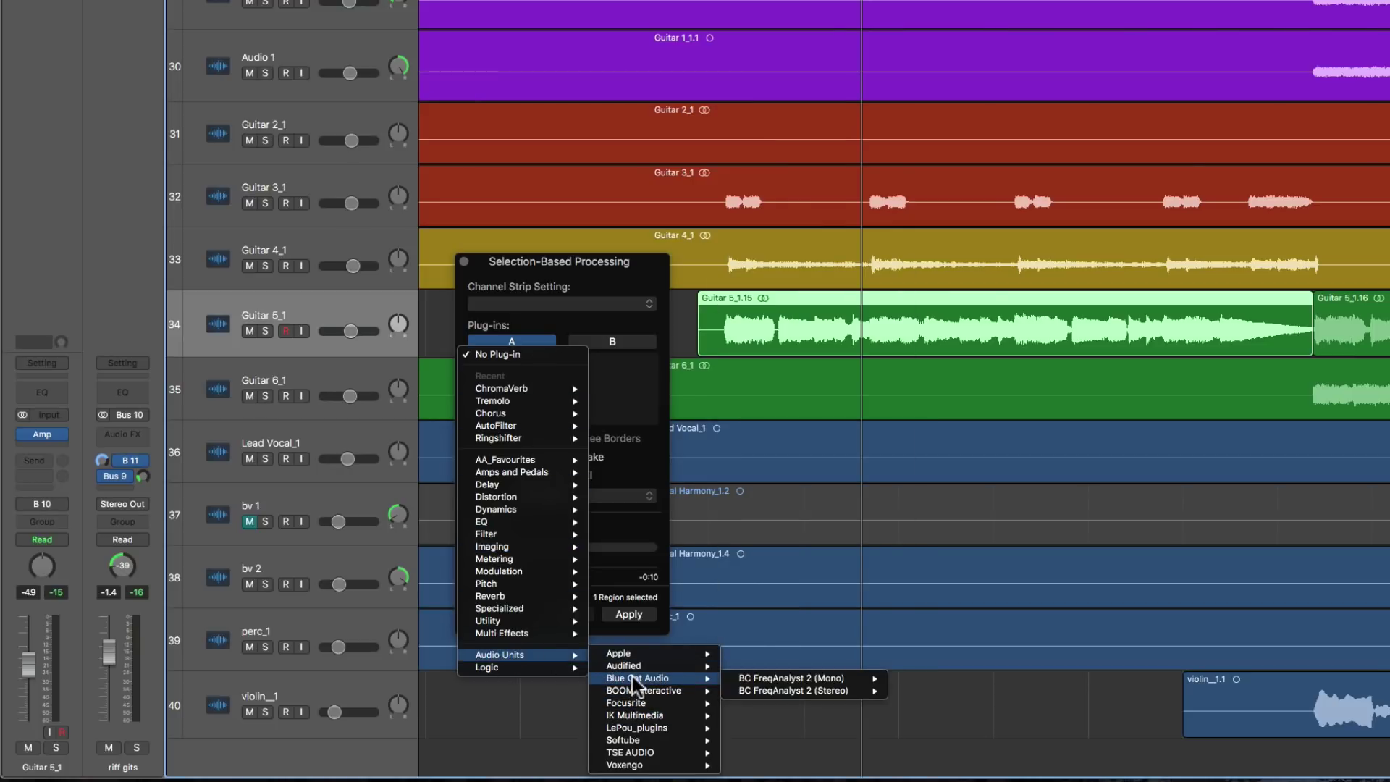
{"action": "mouse_move", "coordinate": [542, 572]}
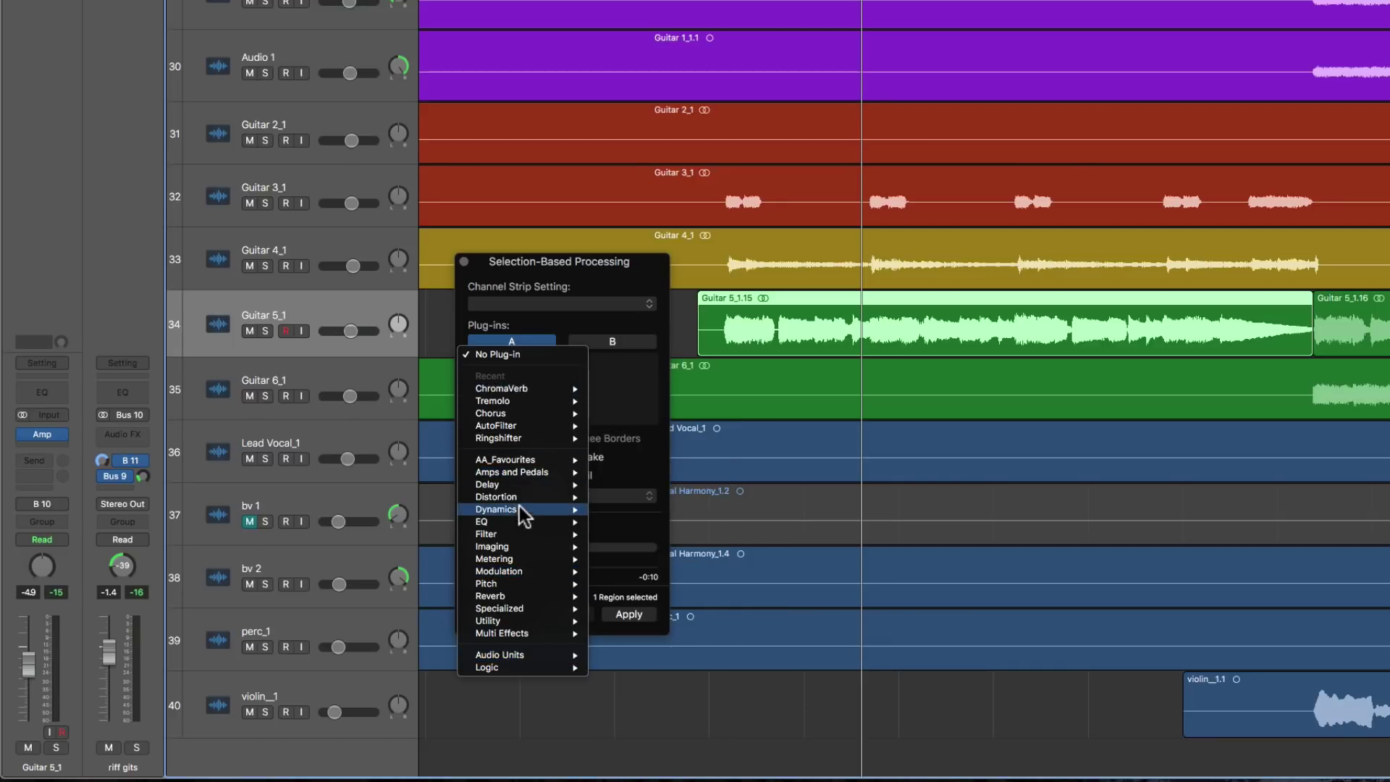
{"action": "mouse_move", "coordinate": [519, 508]}
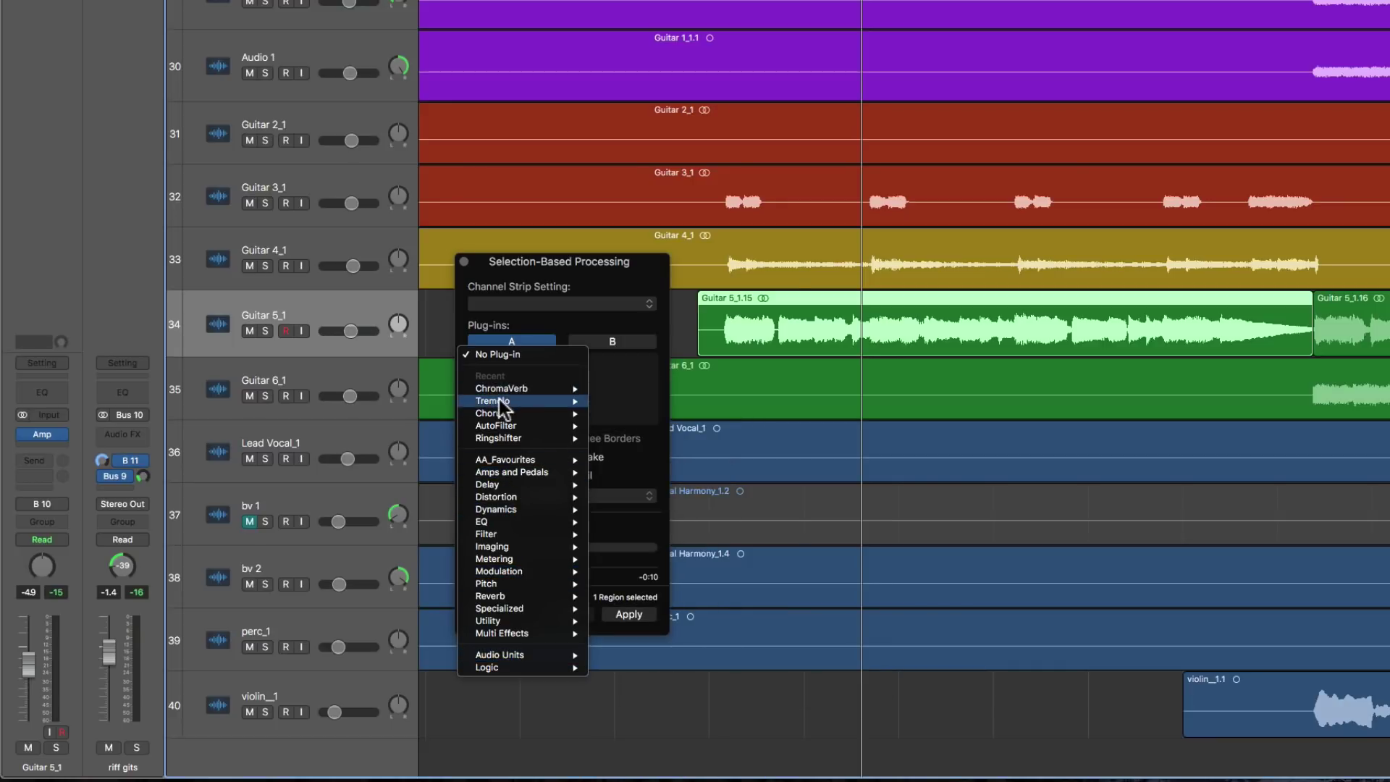
{"action": "mouse_move", "coordinate": [500, 410]}
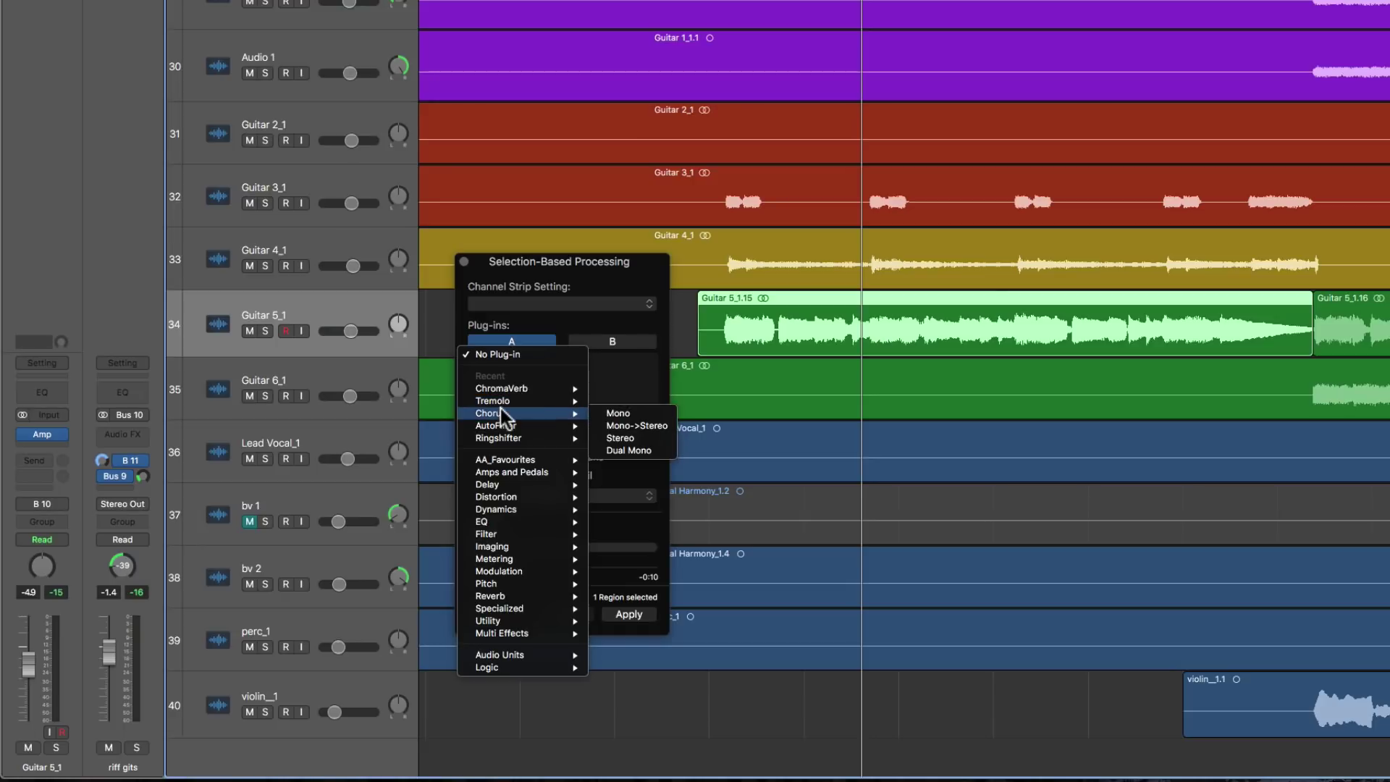
{"action": "left_click", "coordinate": [616, 437]}
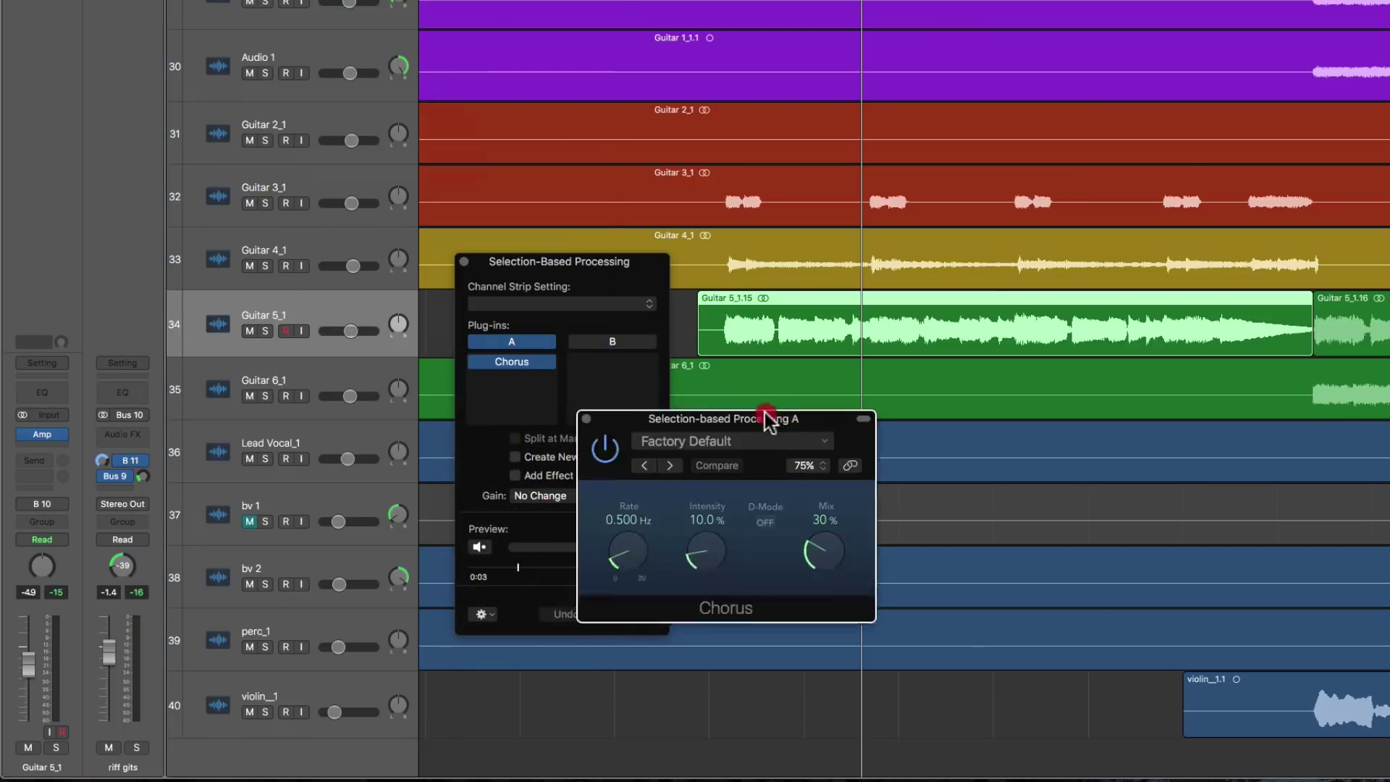
{"action": "left_click_drag", "start_coordinate": [766, 412], "coordinate": [878, 397]}
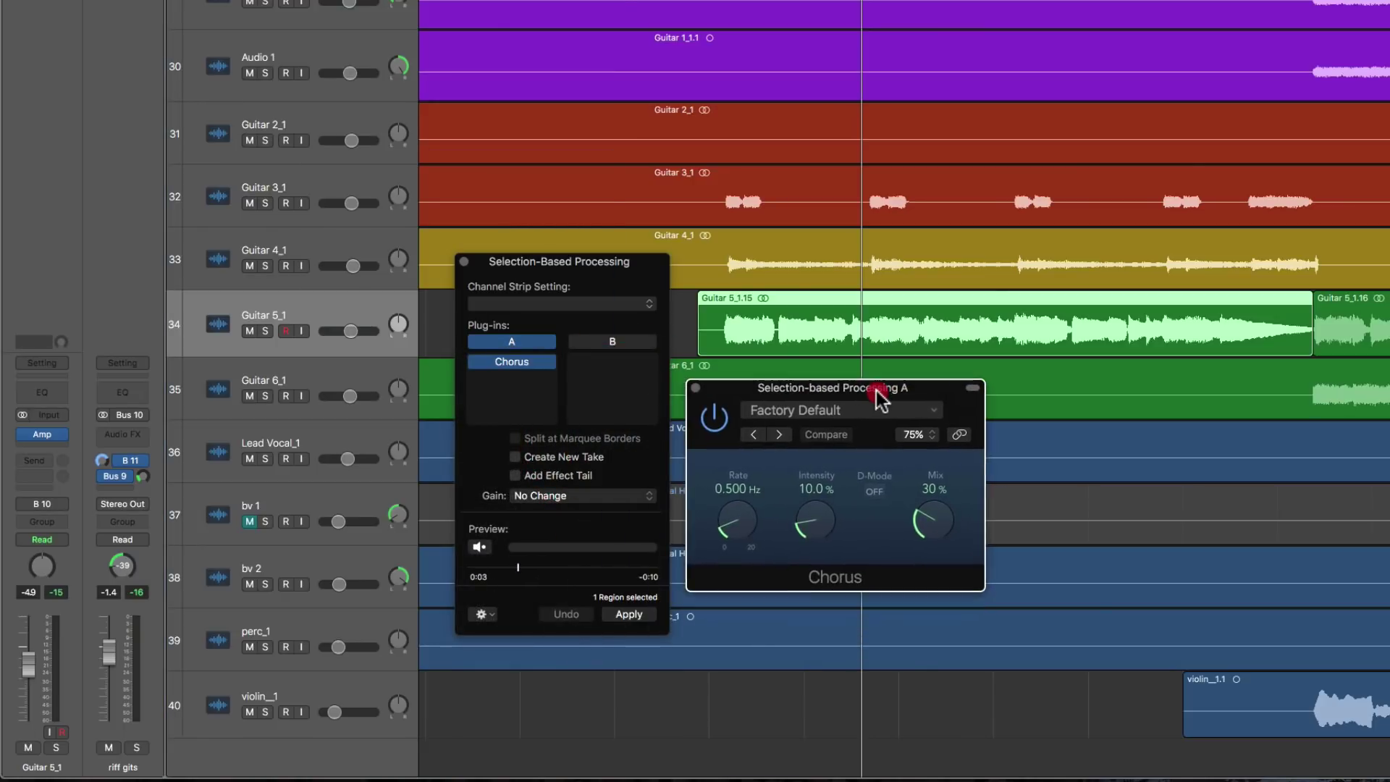
Turn on Preview enables Solo and, while previewing, set the Chorus Rate to 1.233 Hz and Intensity to 81%.
{"action": "left_click", "coordinate": [482, 613]}
{"action": "left_click", "coordinate": [519, 632]}
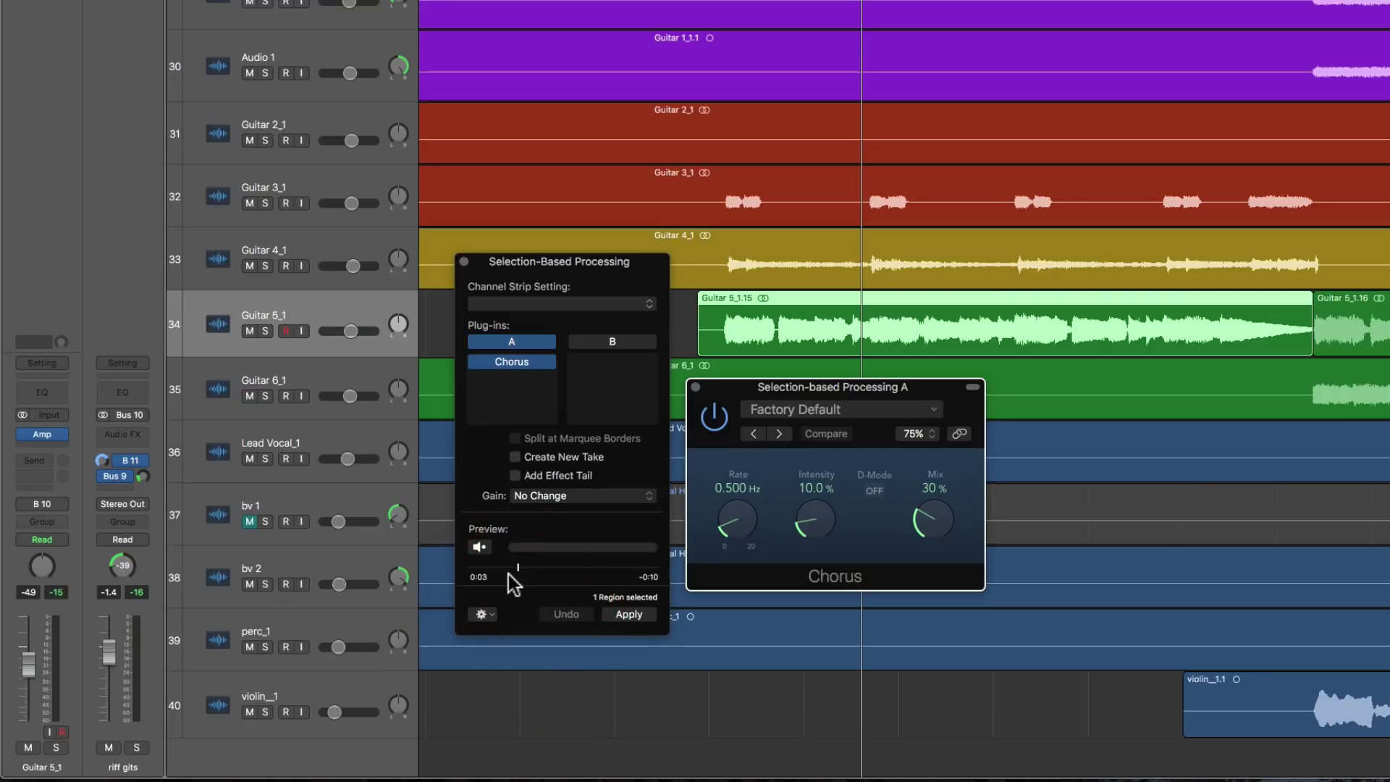
{"action": "left_click", "coordinate": [479, 547]}
{"action": "left_click_drag", "start_coordinate": [732, 544], "coordinate": [800, 405]}
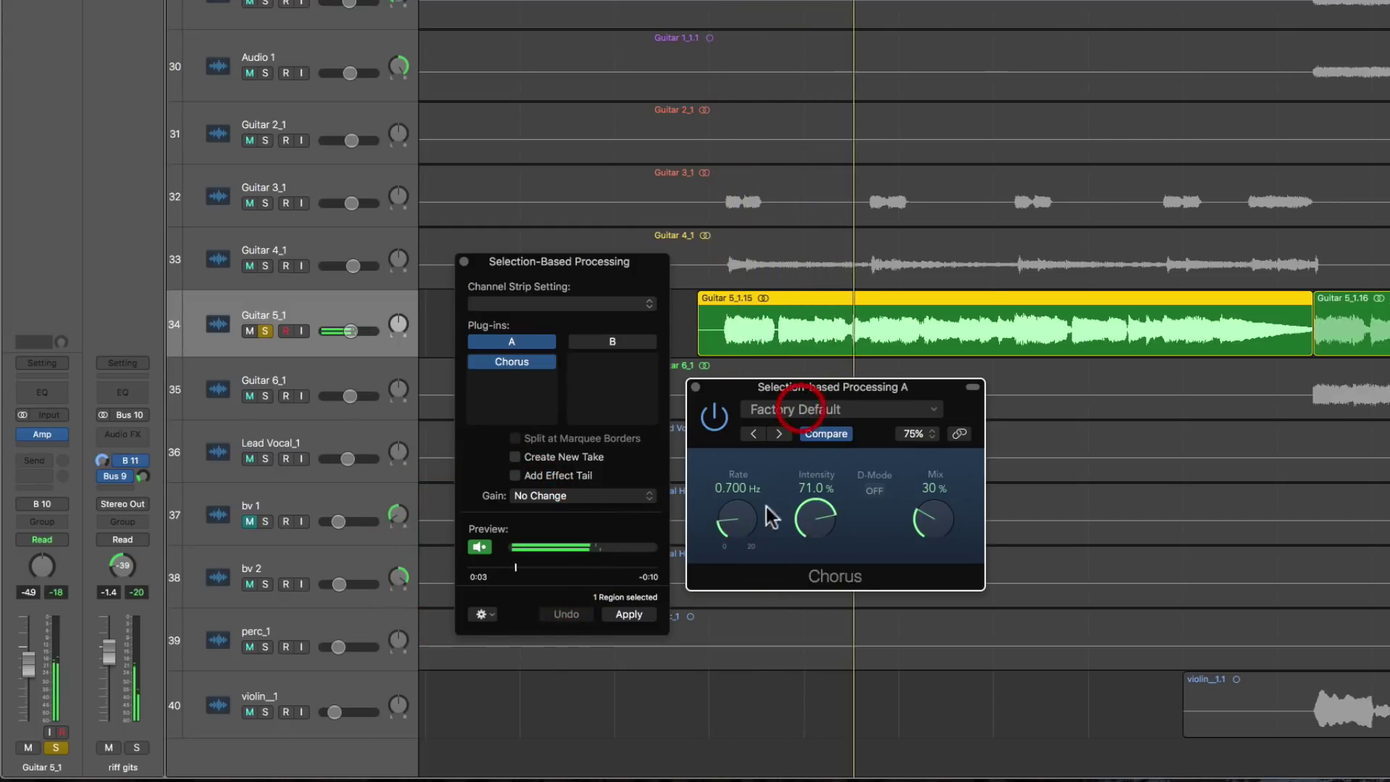
{"action": "left_click_drag", "start_coordinate": [736, 513], "coordinate": [801, 507]}
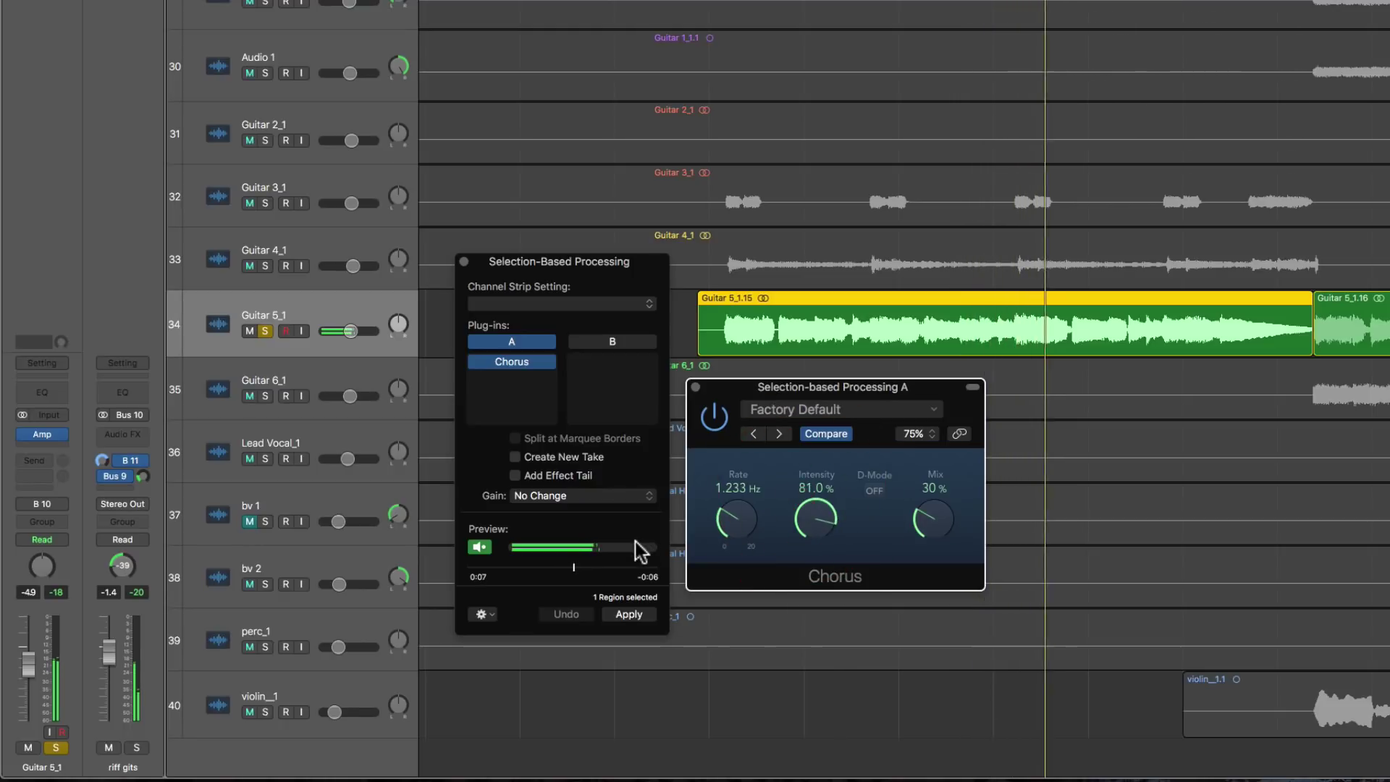
{"action": "left_click", "coordinate": [478, 547]}
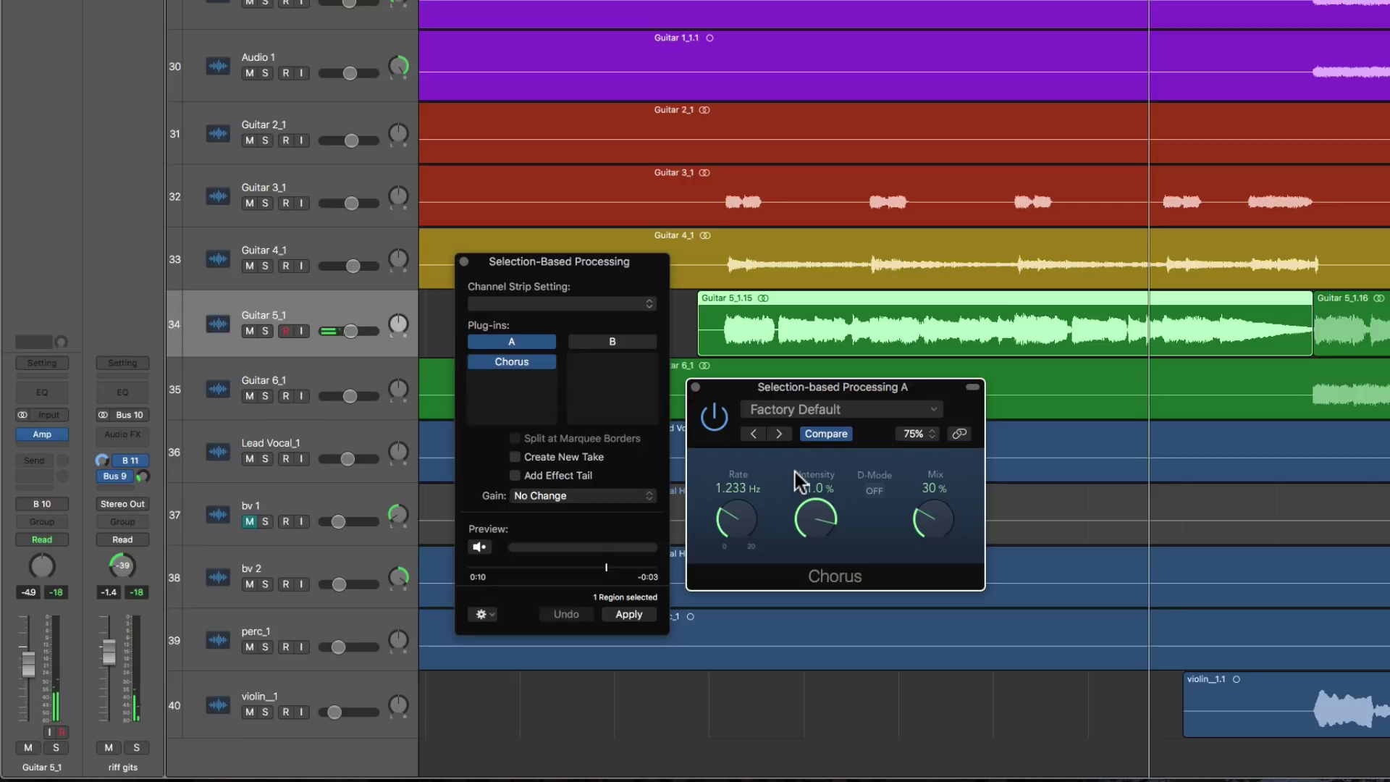
Add a stereo SilverVerb reverb below the Chorus in plug-in set A.
{"action": "left_click", "coordinate": [532, 384]}
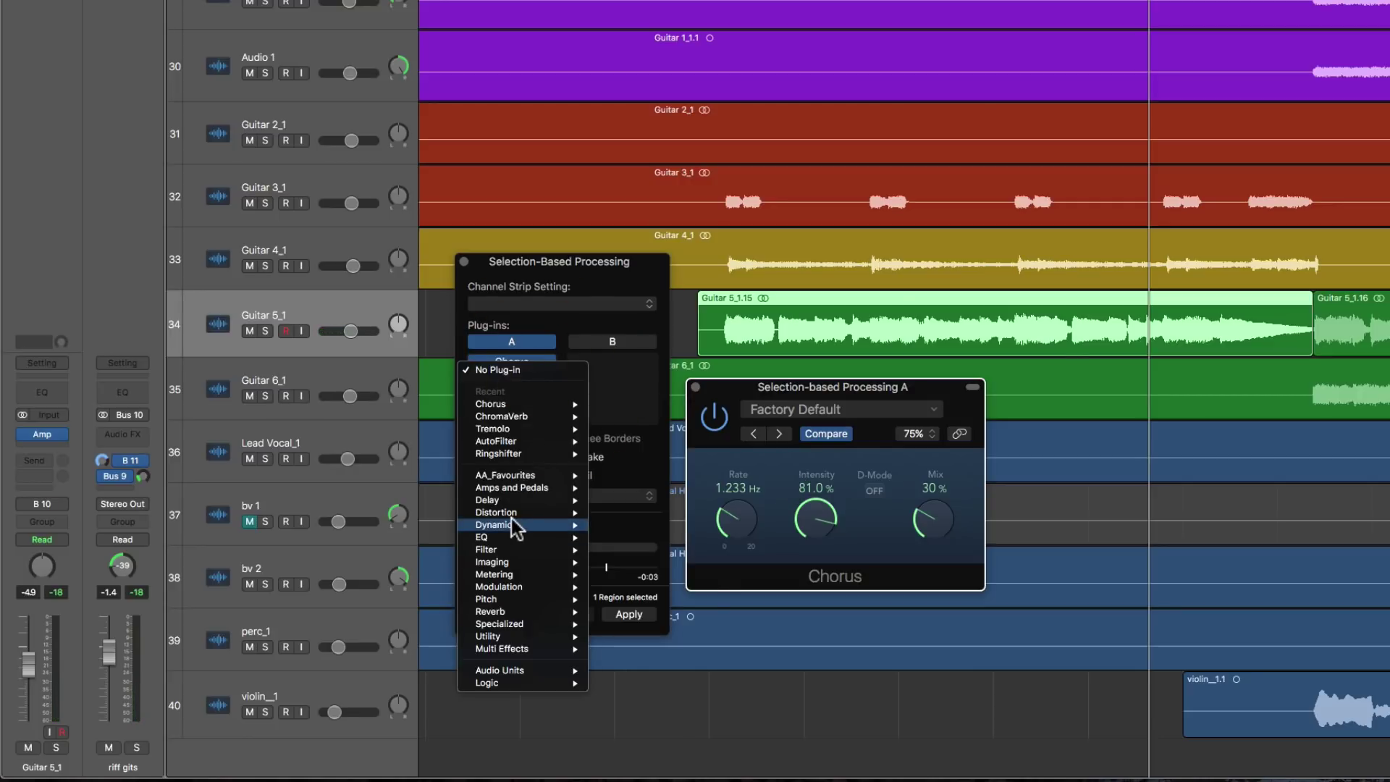
{"action": "mouse_move", "coordinate": [518, 624]}
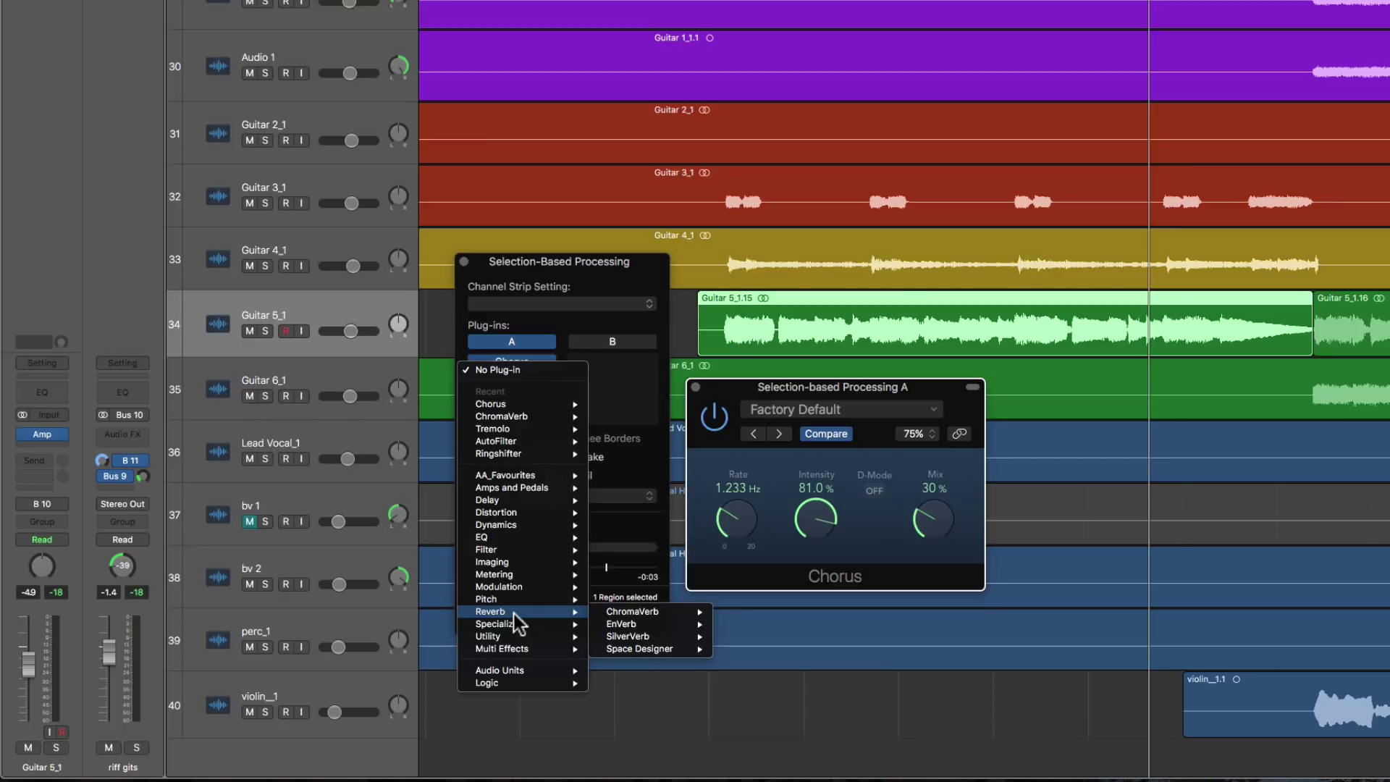
{"action": "mouse_move", "coordinate": [624, 614]}
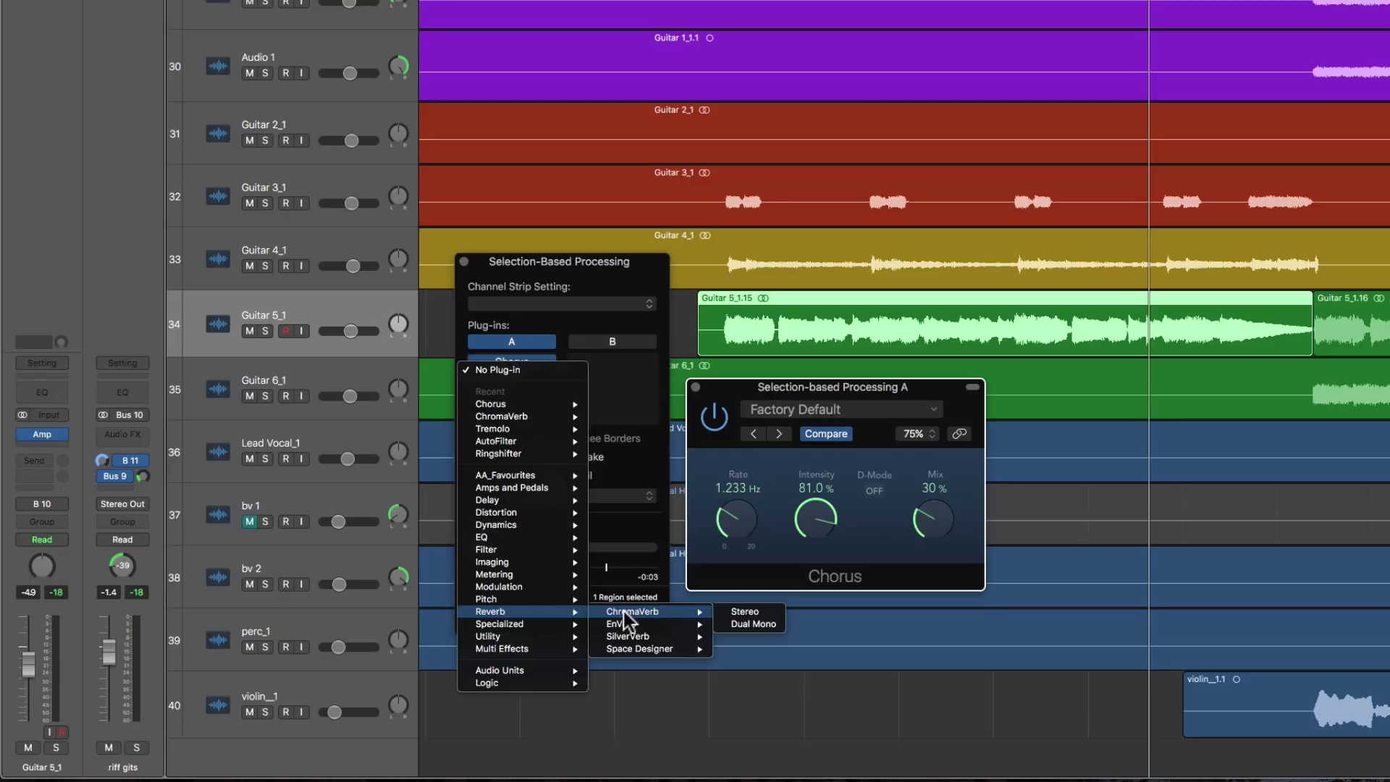
{"action": "mouse_move", "coordinate": [645, 637]}
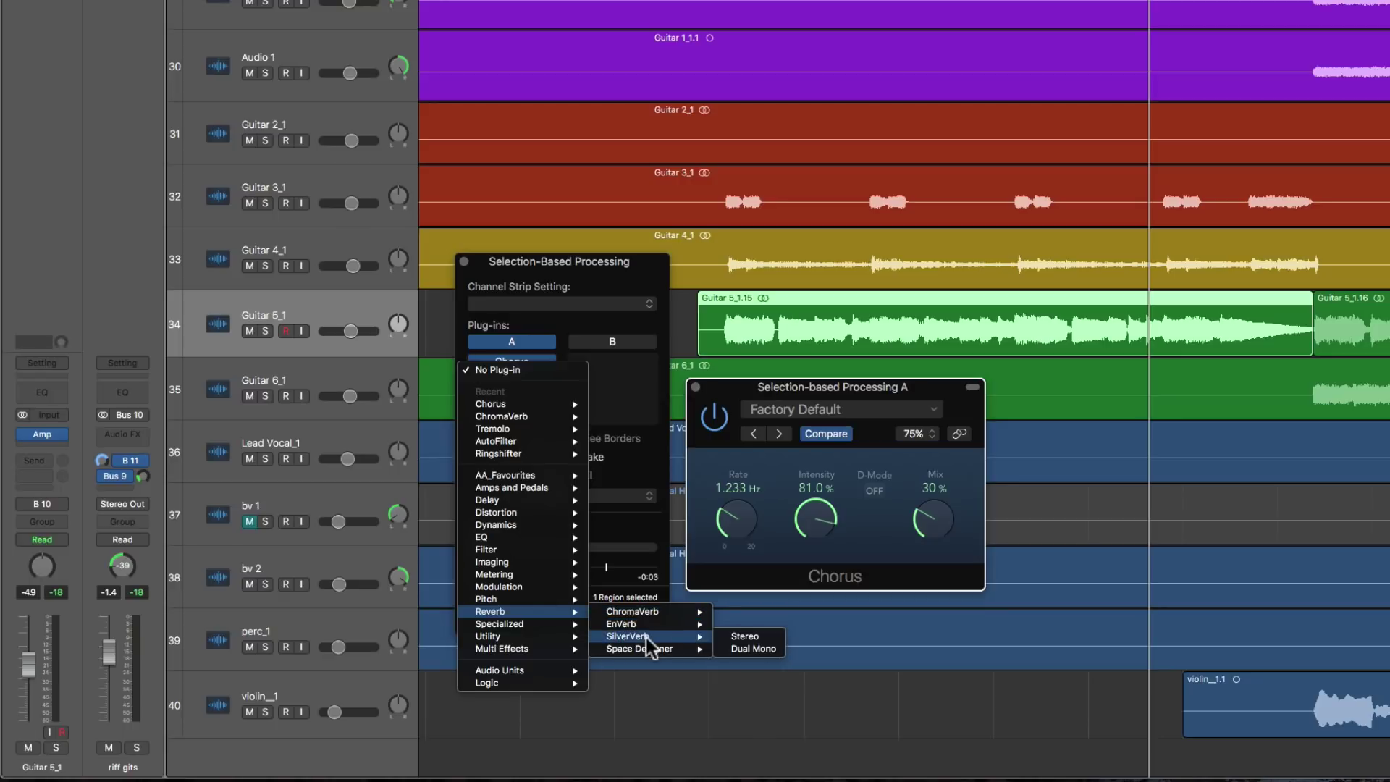
{"action": "left_click", "coordinate": [734, 637]}
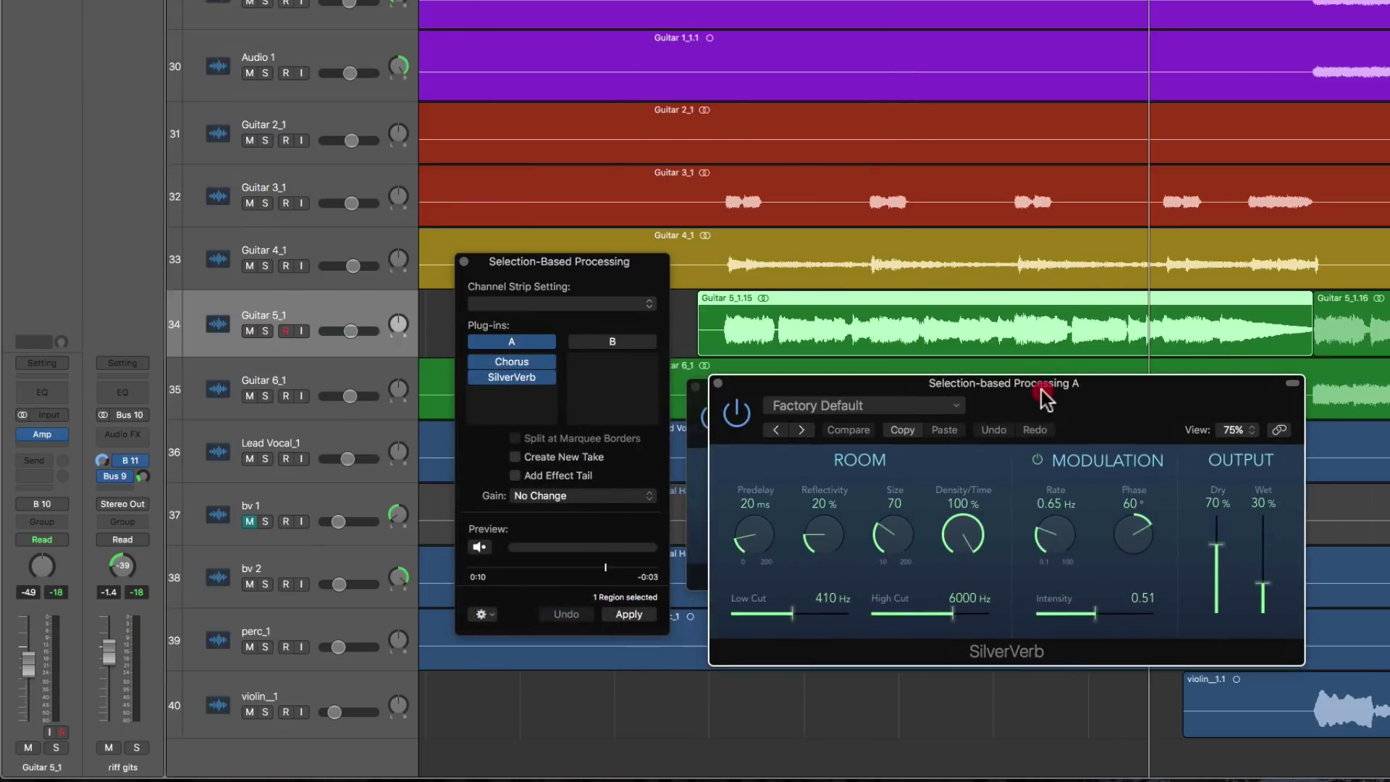
{"action": "left_click", "coordinate": [1040, 391]}
Load the Hall preset in SilverVerb.
{"action": "left_click", "coordinate": [858, 405]}
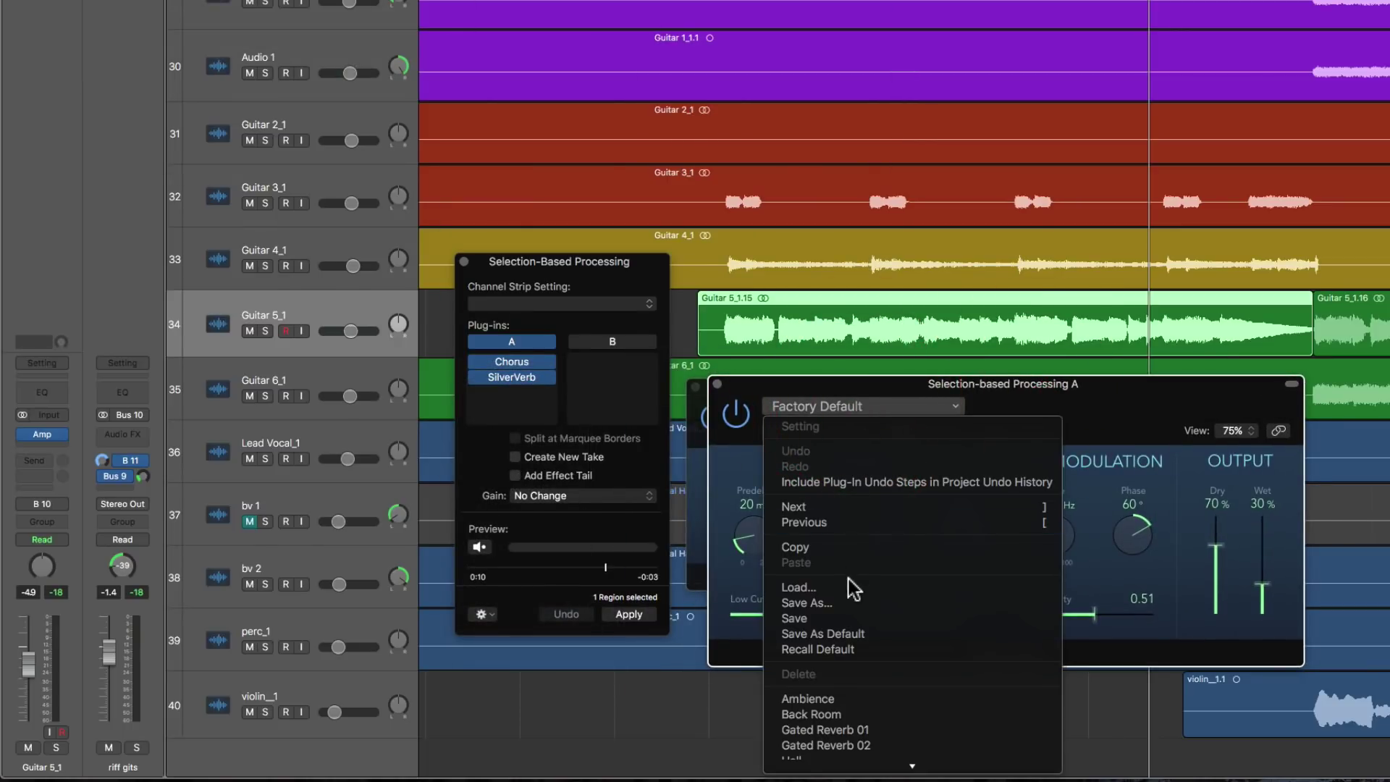
{"action": "scroll", "coordinate": [850, 584], "scroll_direction": "down", "scroll_amount": 2}
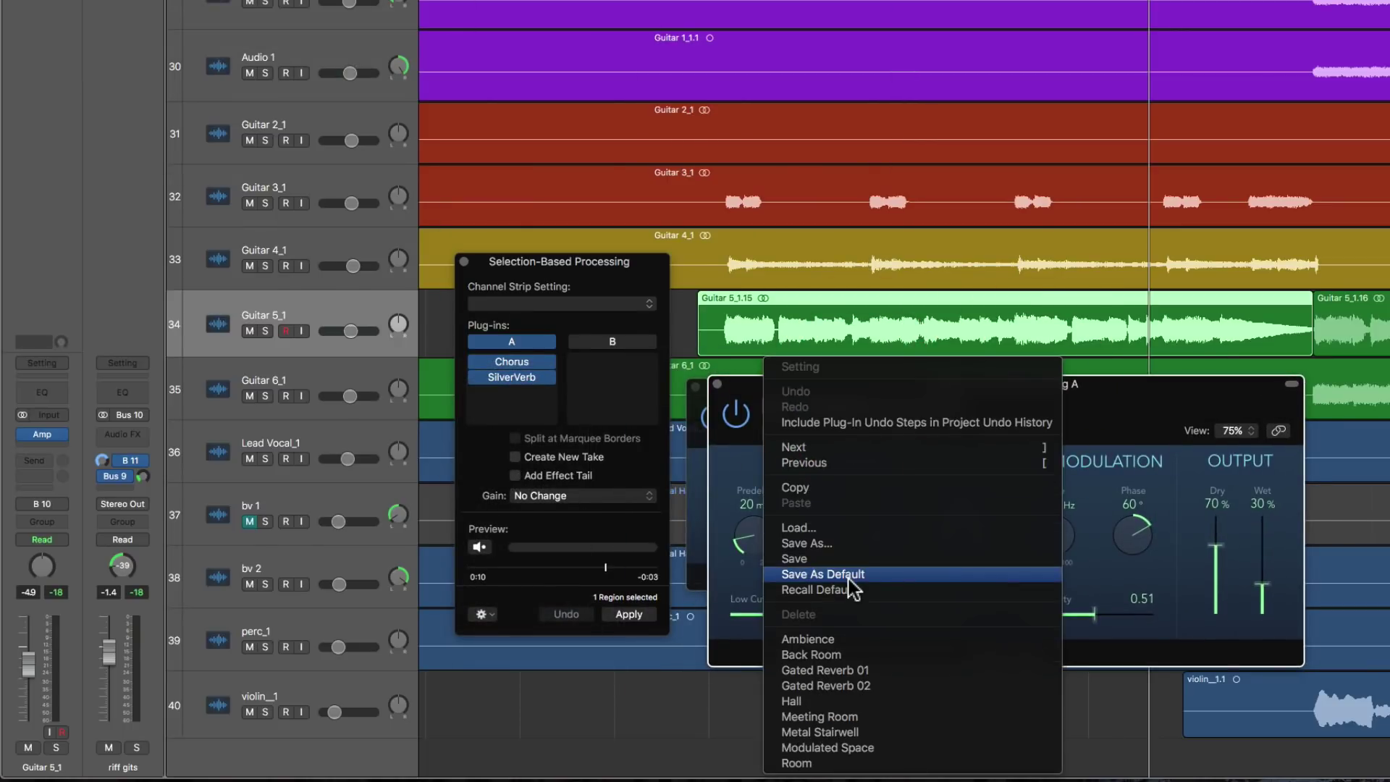
{"action": "left_click", "coordinate": [815, 697]}
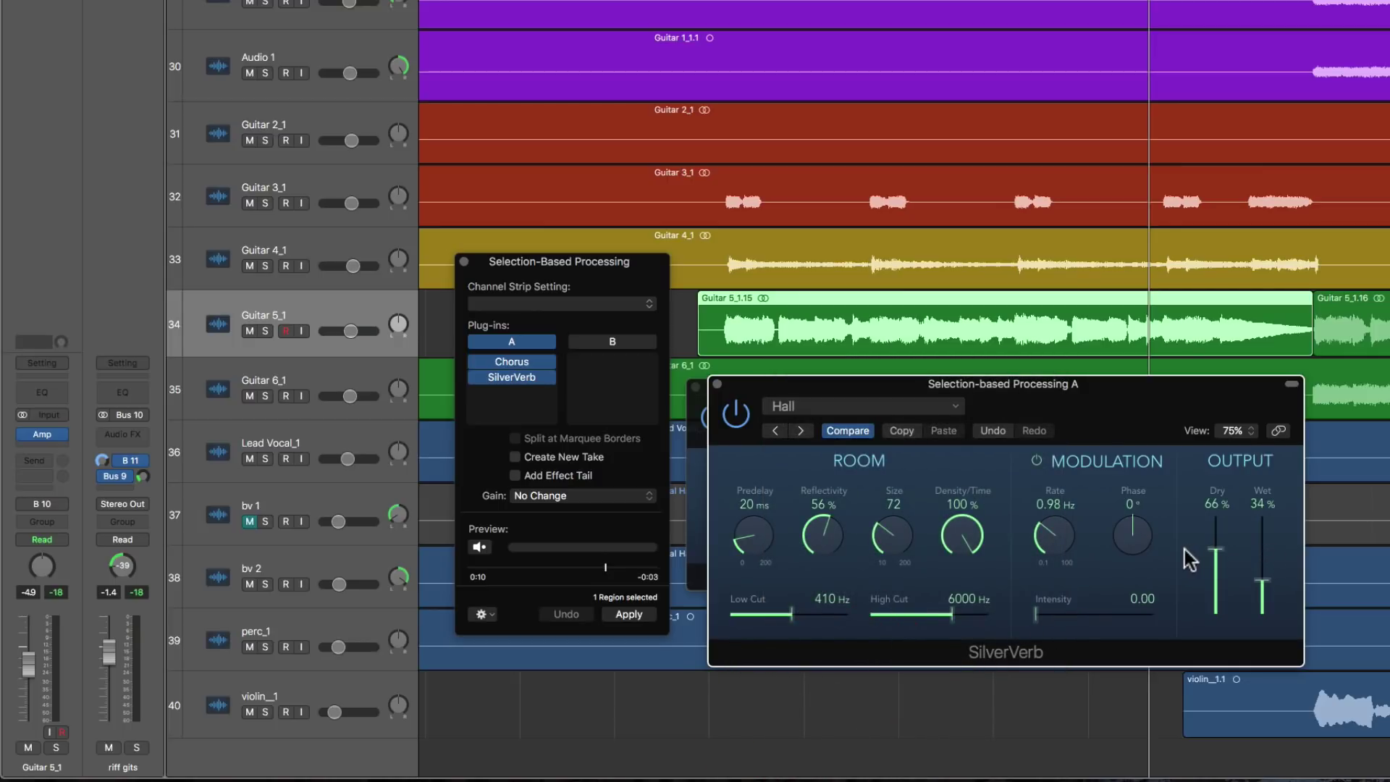
Set SilverVerb's Size to 100 and Reflectivity to 59%, and preview the result in solo.
{"action": "left_click_drag", "start_coordinate": [904, 539], "coordinate": [904, 500]}
{"action": "left_click_drag", "start_coordinate": [828, 528], "coordinate": [741, 540]}
{"action": "left_click", "coordinate": [478, 547]}
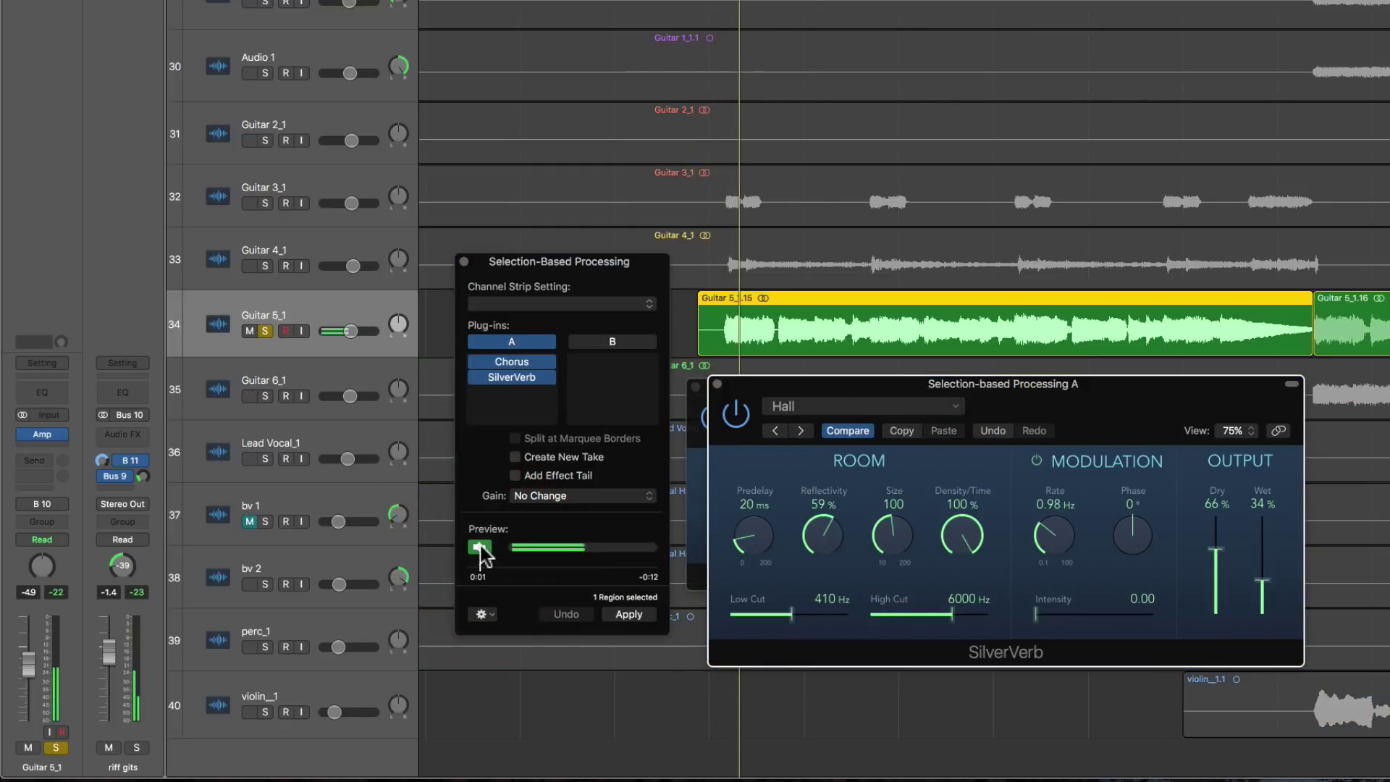
{"action": "left_click", "coordinate": [478, 547]}
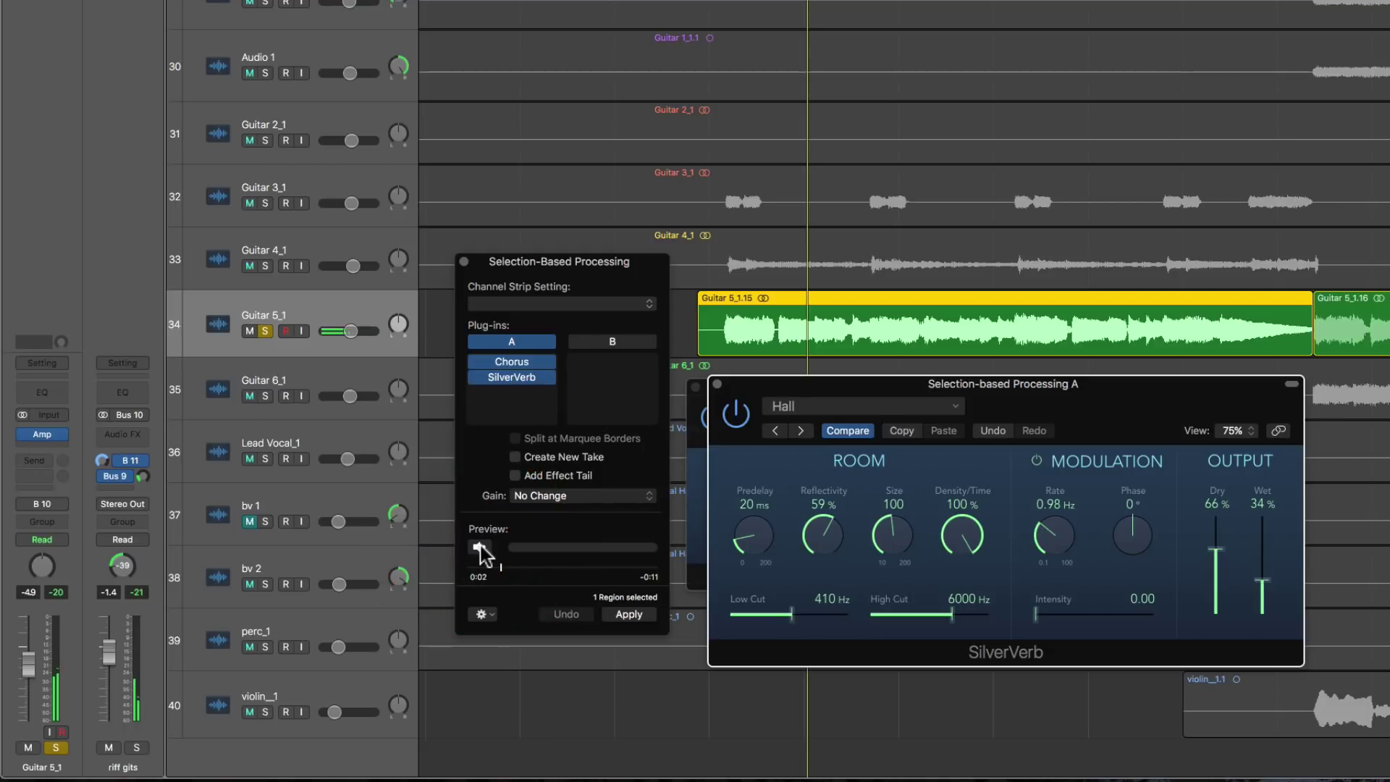
Raise SilverVerb's Size to 132 and preview the guitar region in solo again.
{"action": "left_click_drag", "start_coordinate": [888, 552], "coordinate": [895, 497]}
{"action": "left_click", "coordinate": [478, 547]}
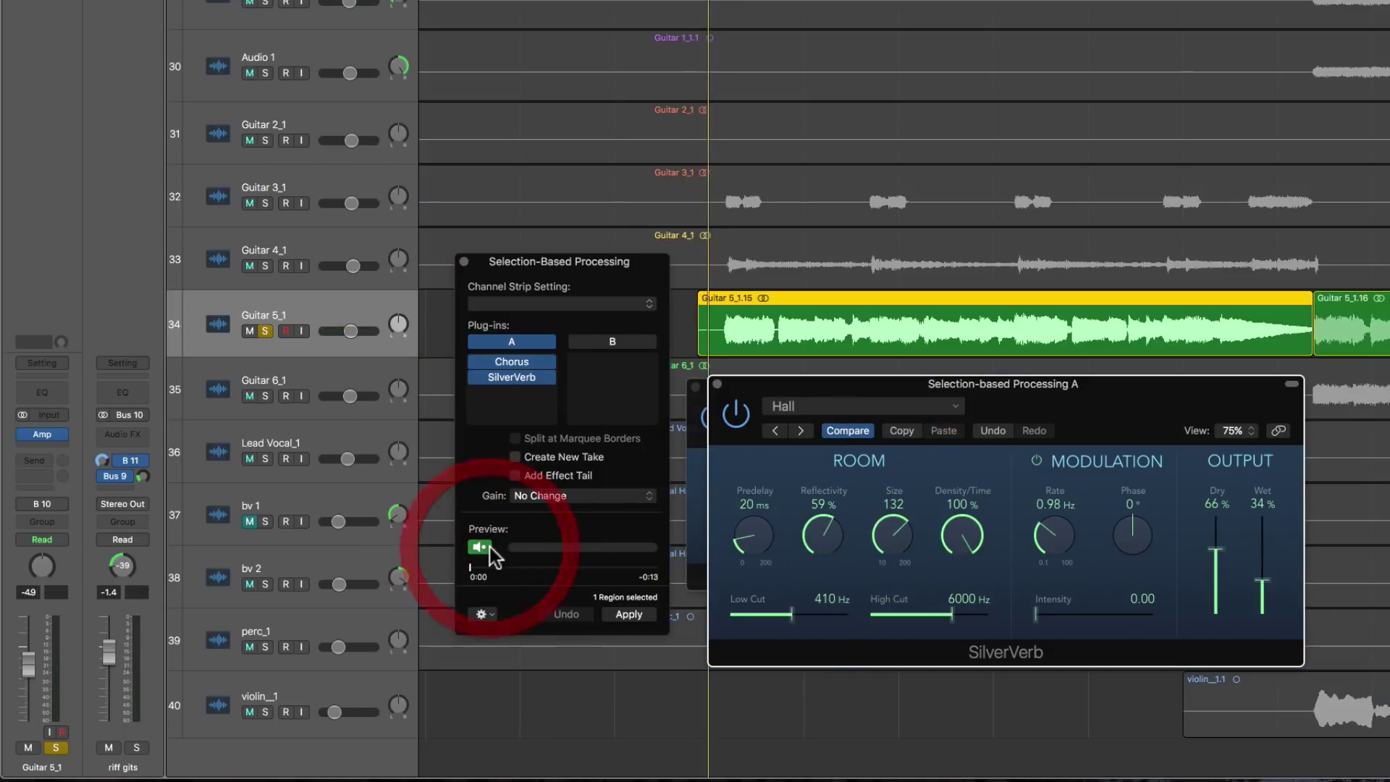
{"action": "left_click", "coordinate": [488, 548]}
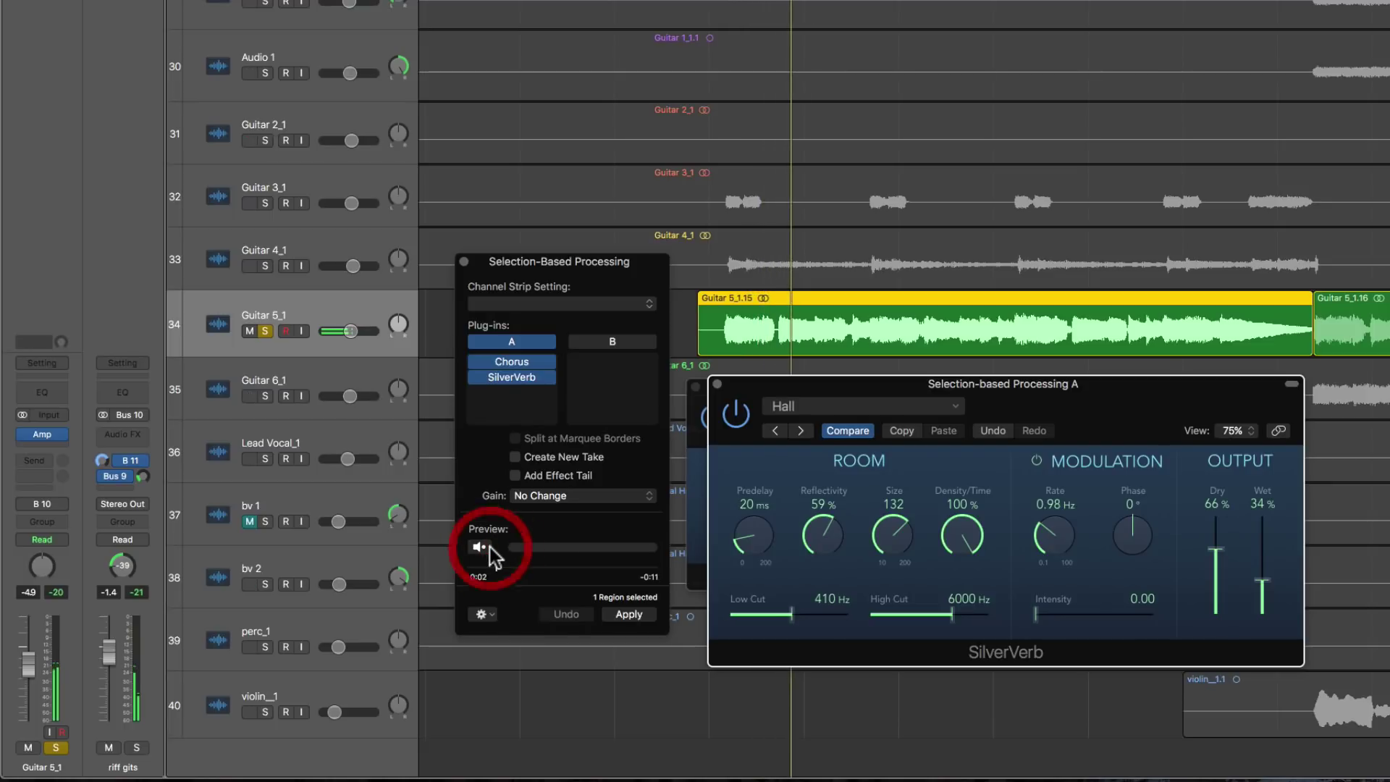
Set SilverVerb's Reflectivity to 69% and Size to 158, previewing the guitar region before and after the change.
{"action": "left_click", "coordinate": [489, 547]}
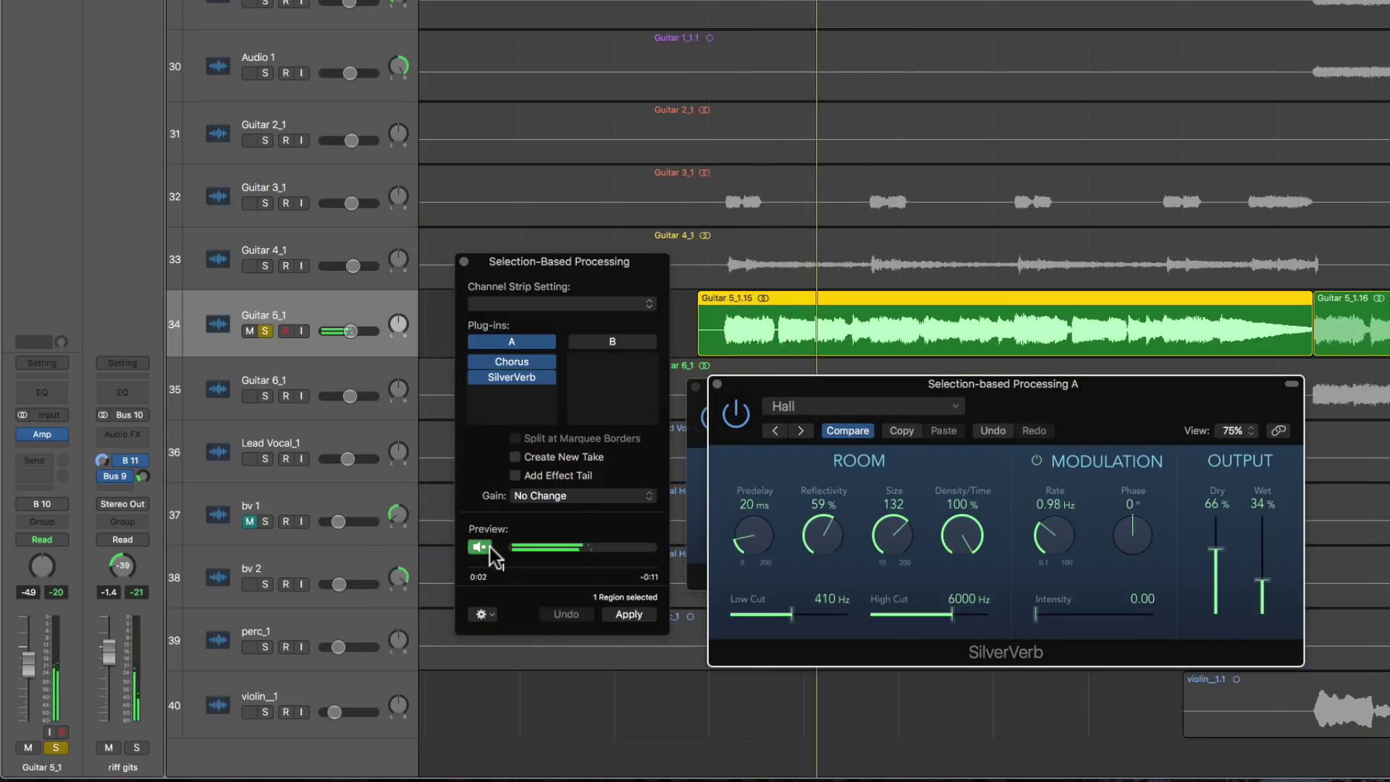
{"action": "left_click", "coordinate": [489, 546]}
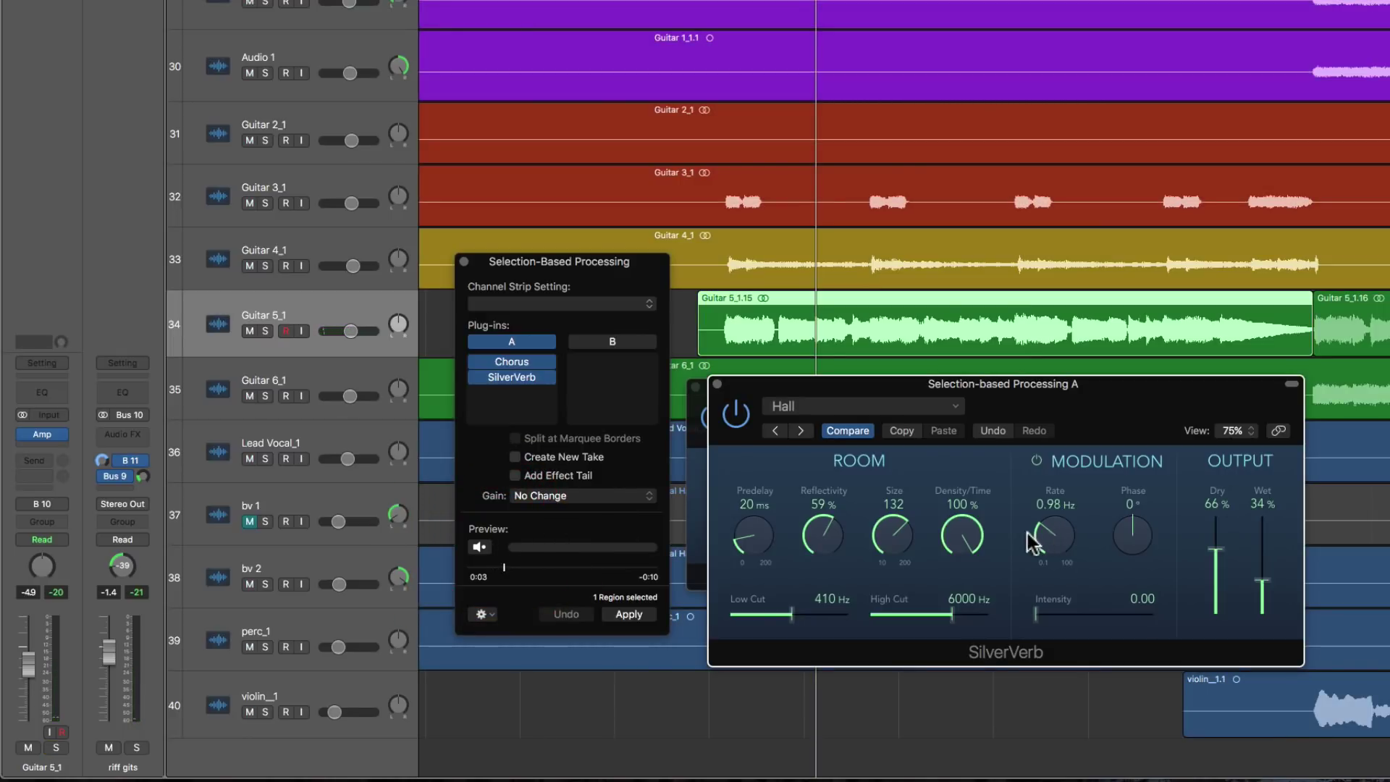
{"action": "left_click_drag", "start_coordinate": [908, 544], "coordinate": [833, 522]}
{"action": "left_click", "coordinate": [479, 546]}
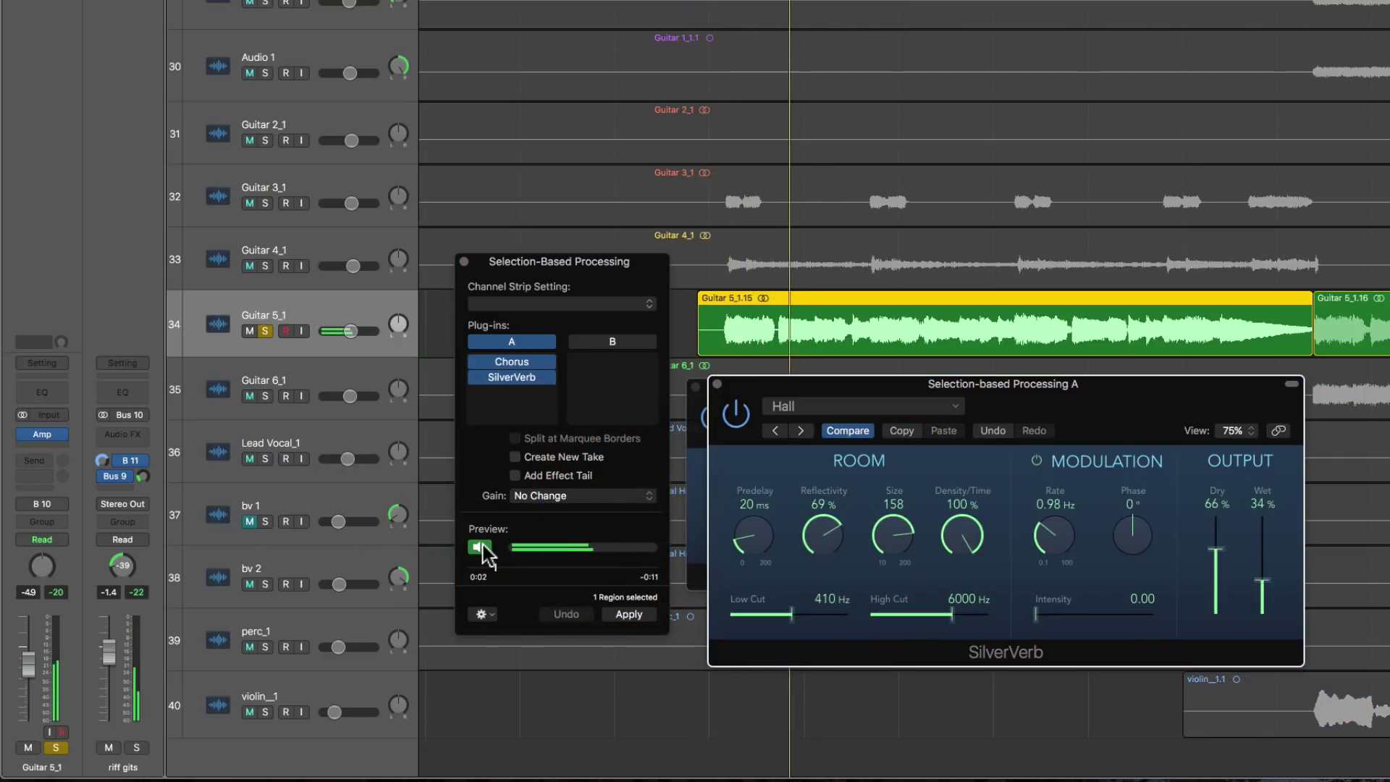
{"action": "left_click", "coordinate": [480, 547]}
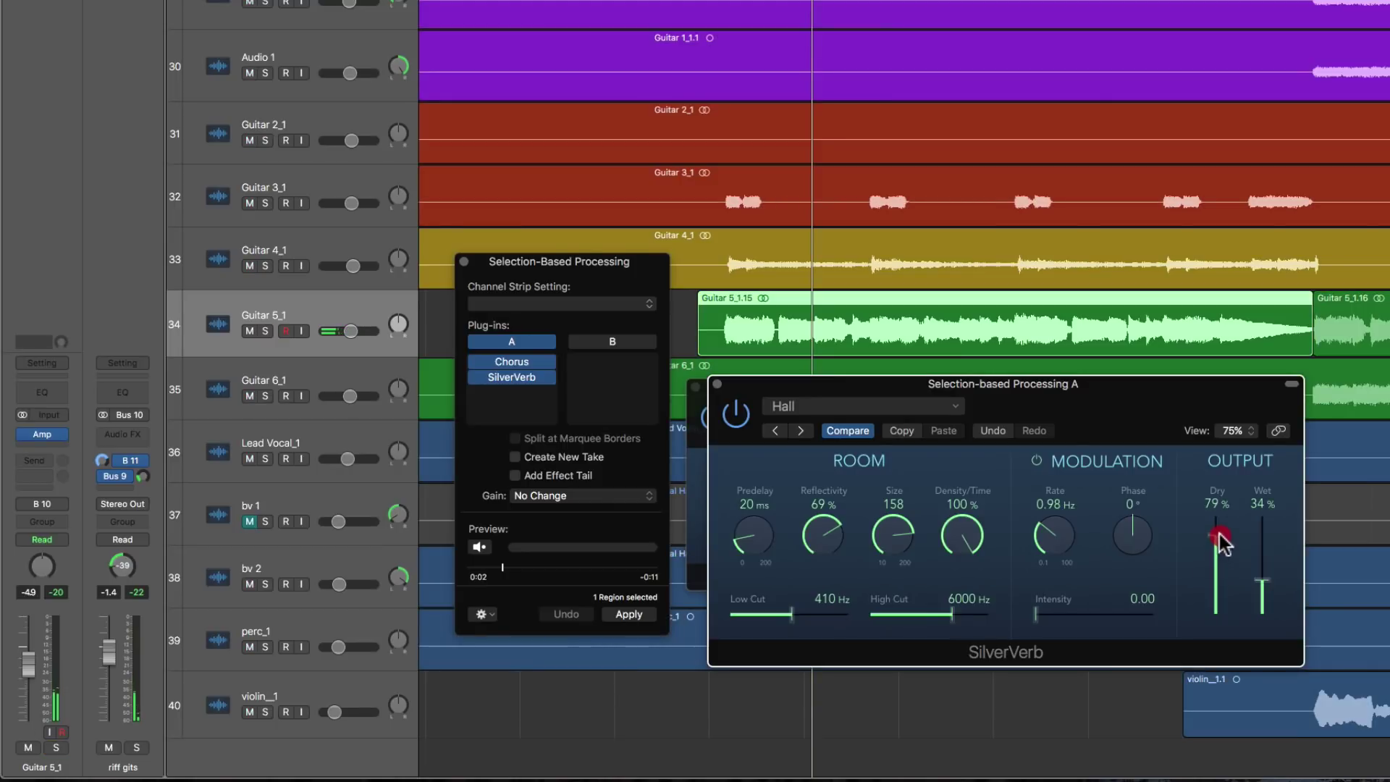
Set SilverVerb's Dry output to 79% and Wet output to 51%, and preview the result.
{"action": "left_click_drag", "start_coordinate": [1262, 579], "coordinate": [1263, 562]}
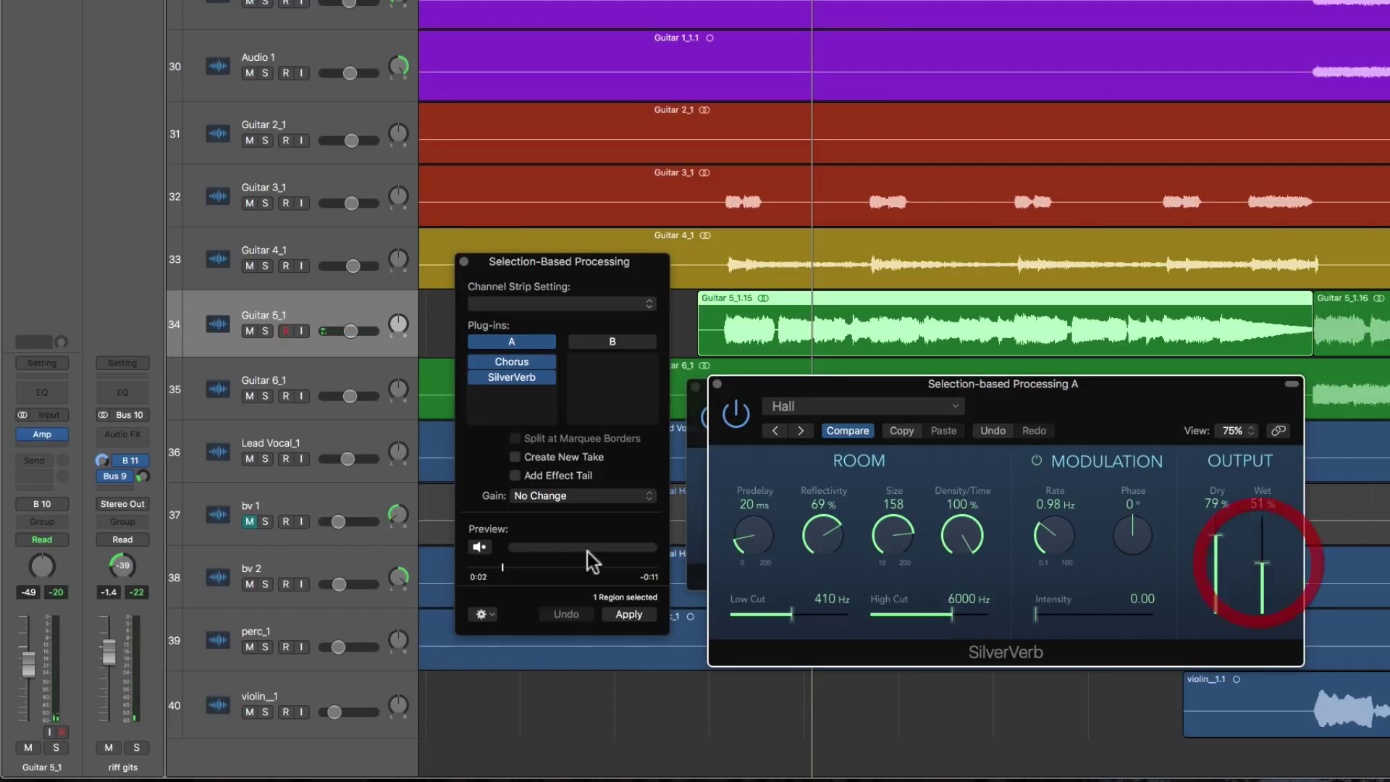
{"action": "left_click", "coordinate": [480, 547]}
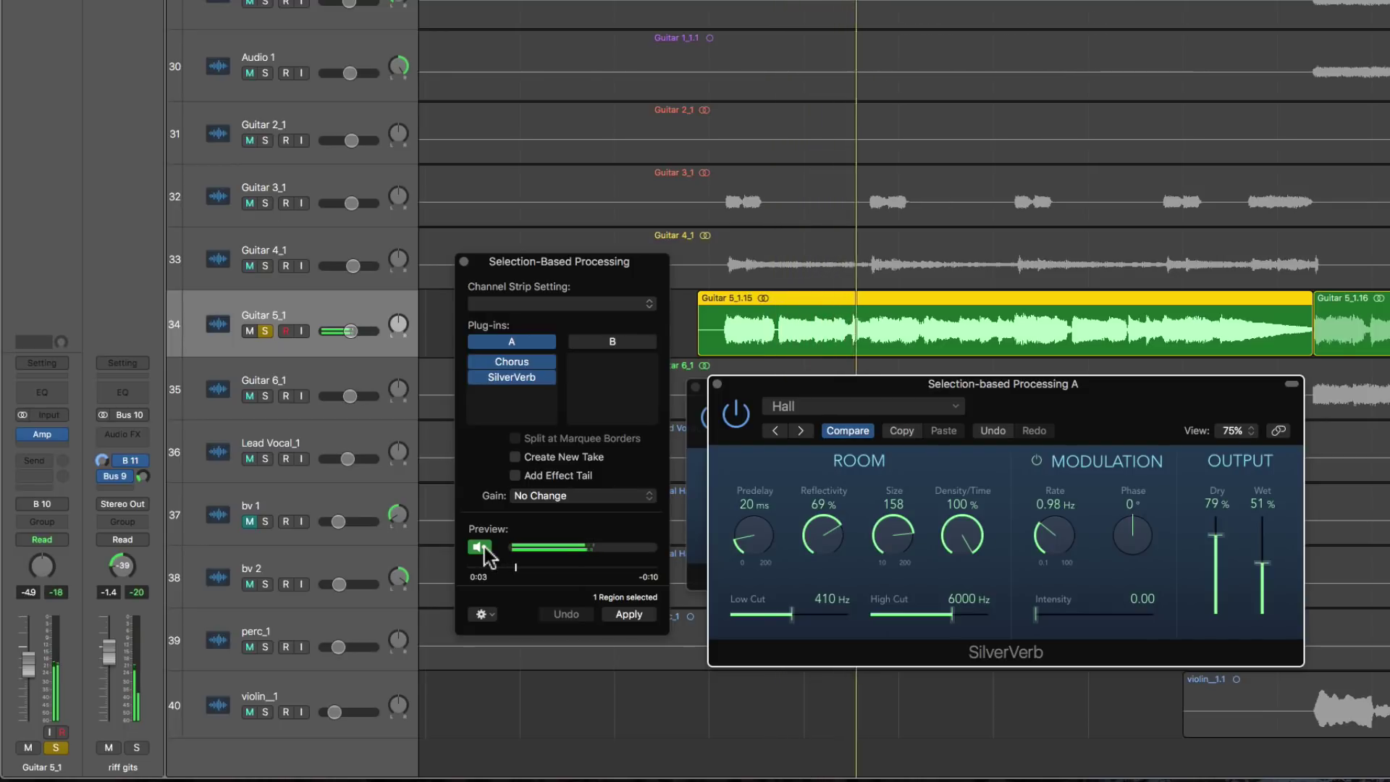
{"action": "left_click", "coordinate": [479, 548]}
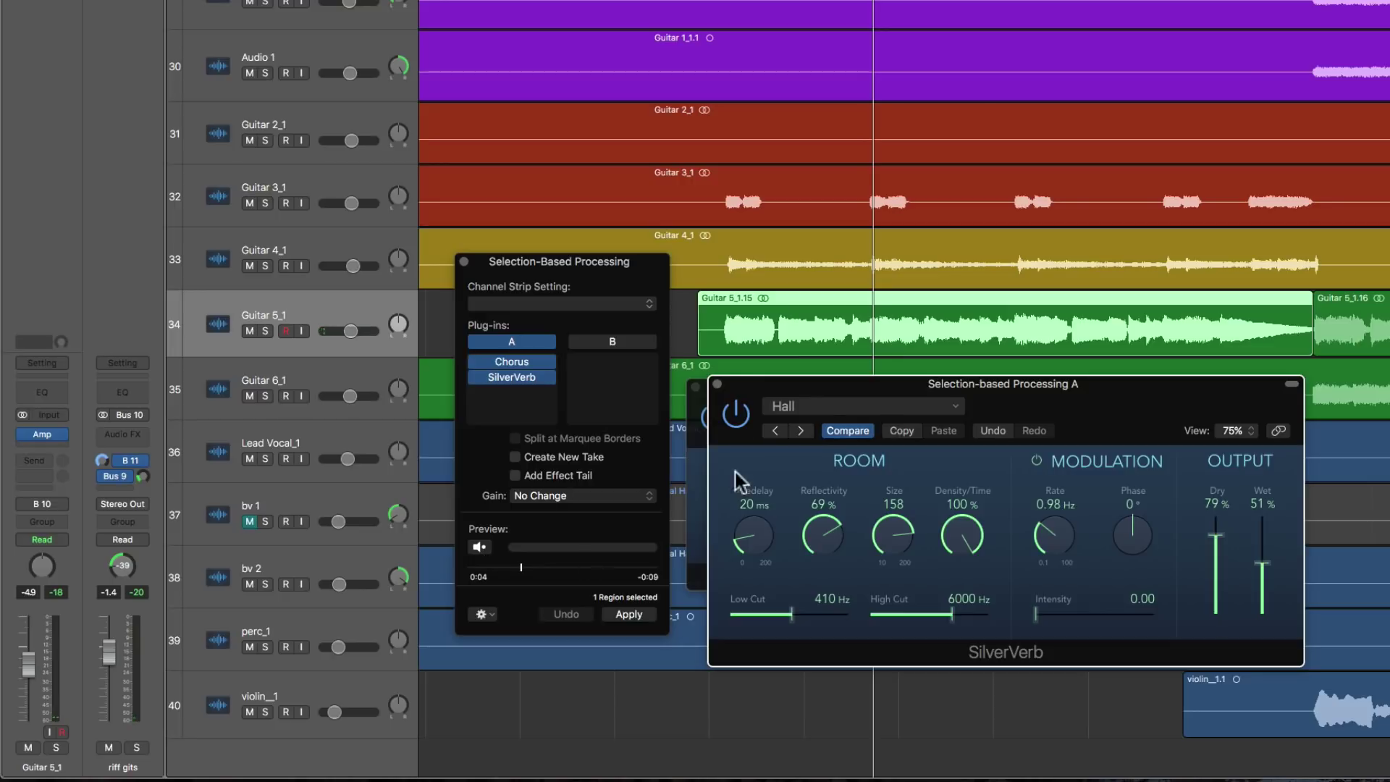
Close both plug-in windows and save the chain as channel strip setting chorus_big_verb in the Processing folder, checking it in the settings list.
{"action": "left_click", "coordinate": [717, 383]}
{"action": "left_click", "coordinate": [695, 386]}
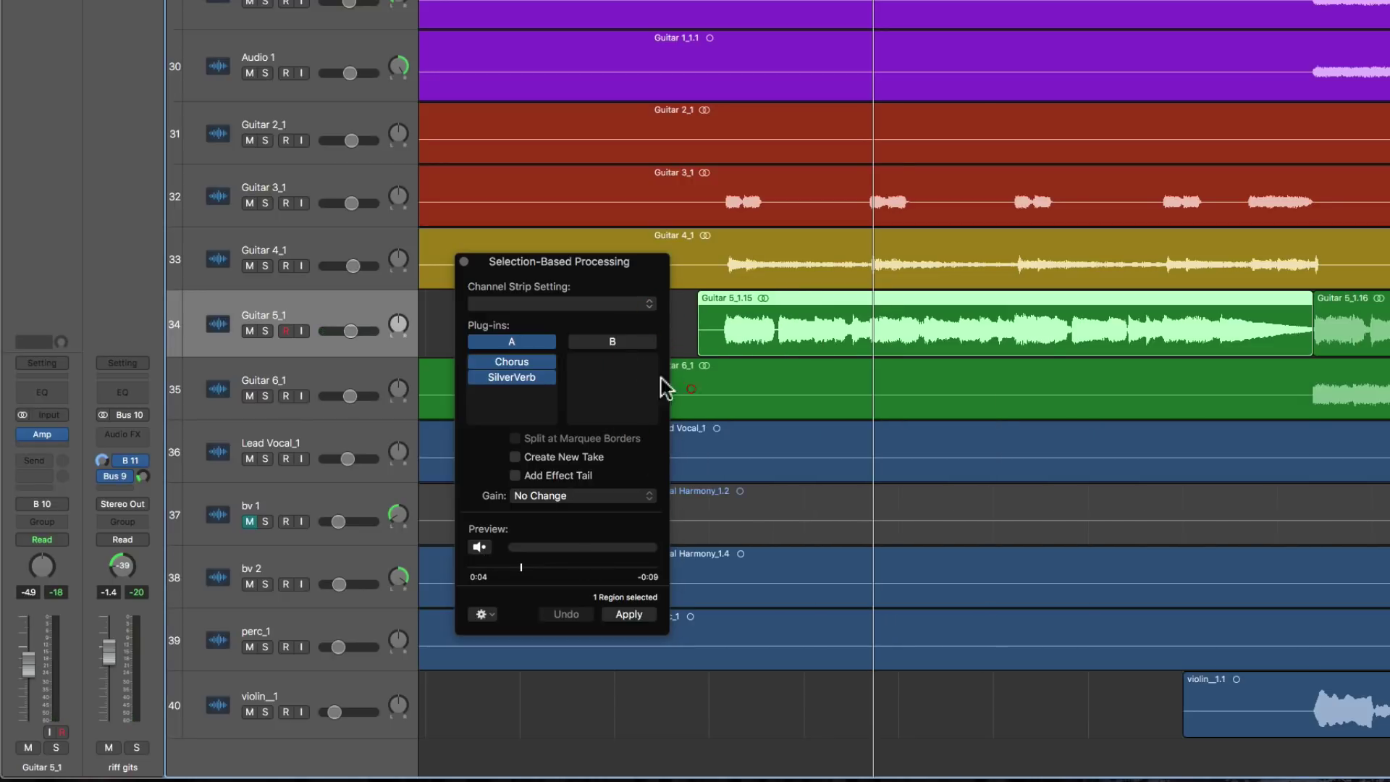
{"action": "left_click", "coordinate": [576, 304]}
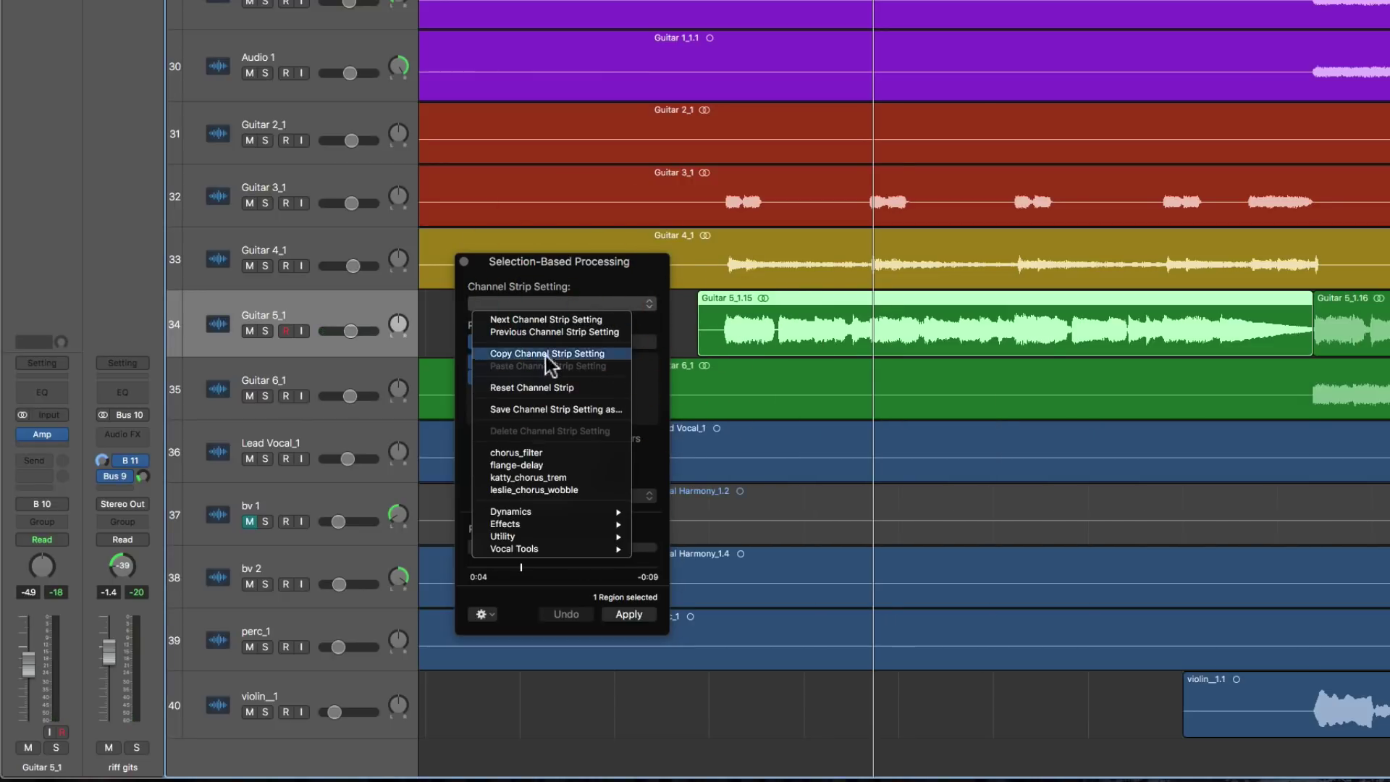
{"action": "left_click", "coordinate": [543, 410]}
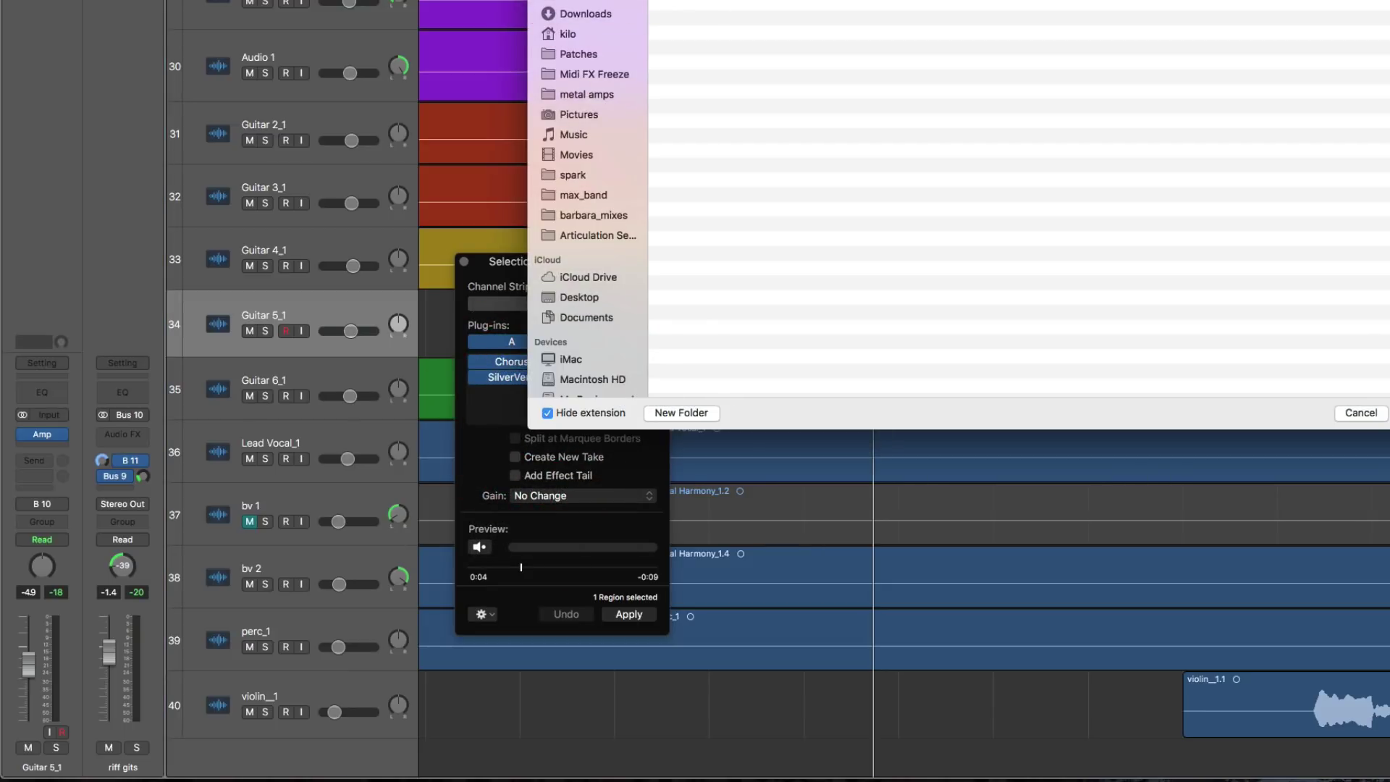
{"action": "left_click_drag", "start_coordinate": [663, 0], "coordinate": [531, 143]}
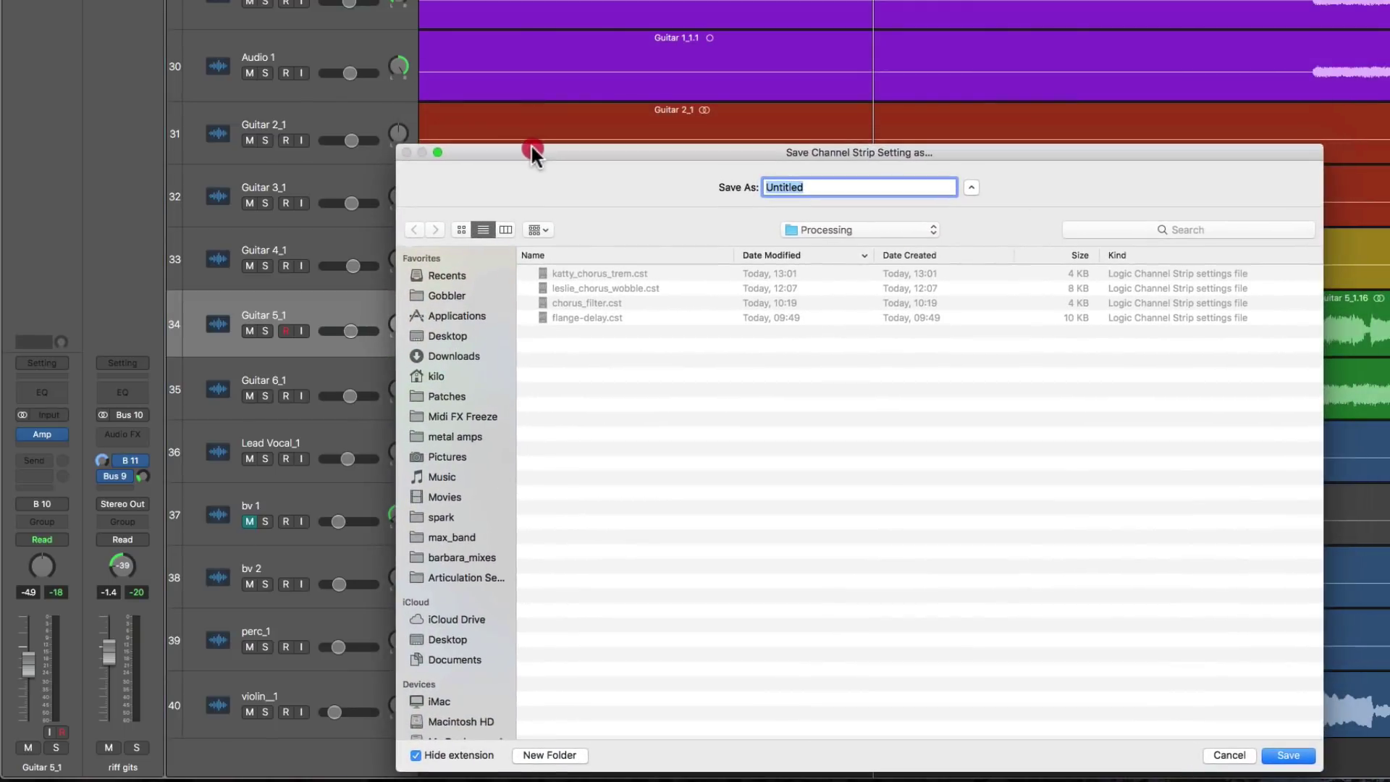
{"action": "left_click", "coordinate": [840, 229]}
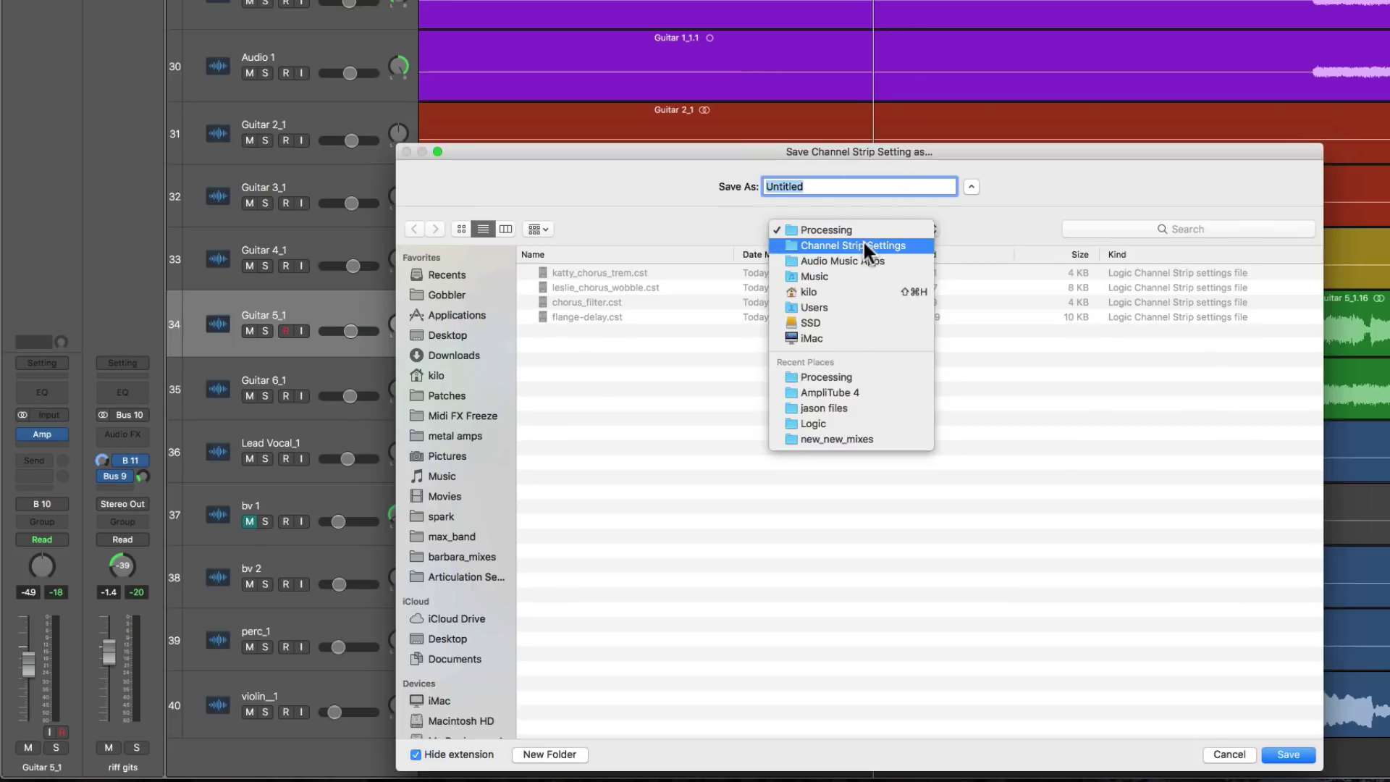
{"action": "left_click", "coordinate": [871, 204]}
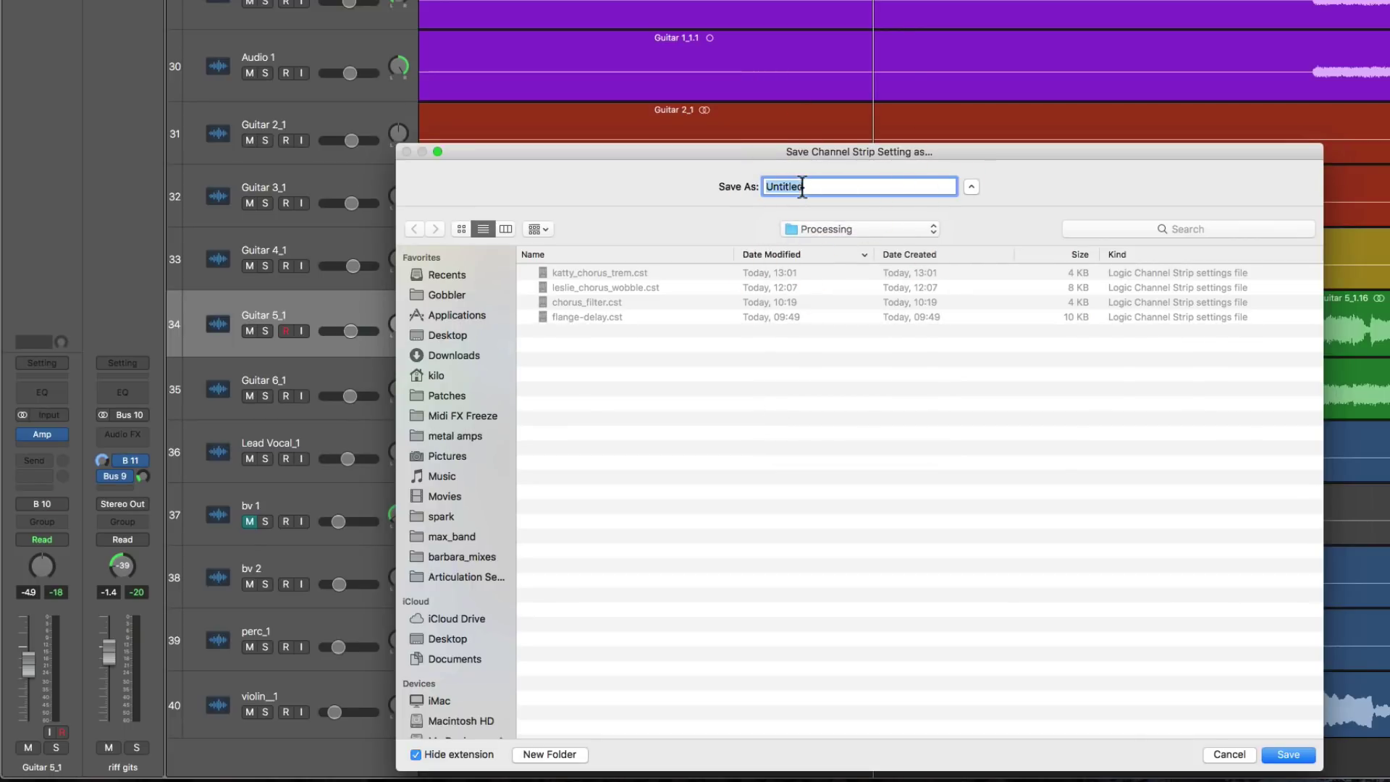
{"action": "type", "text": "chorus_big_verb"}
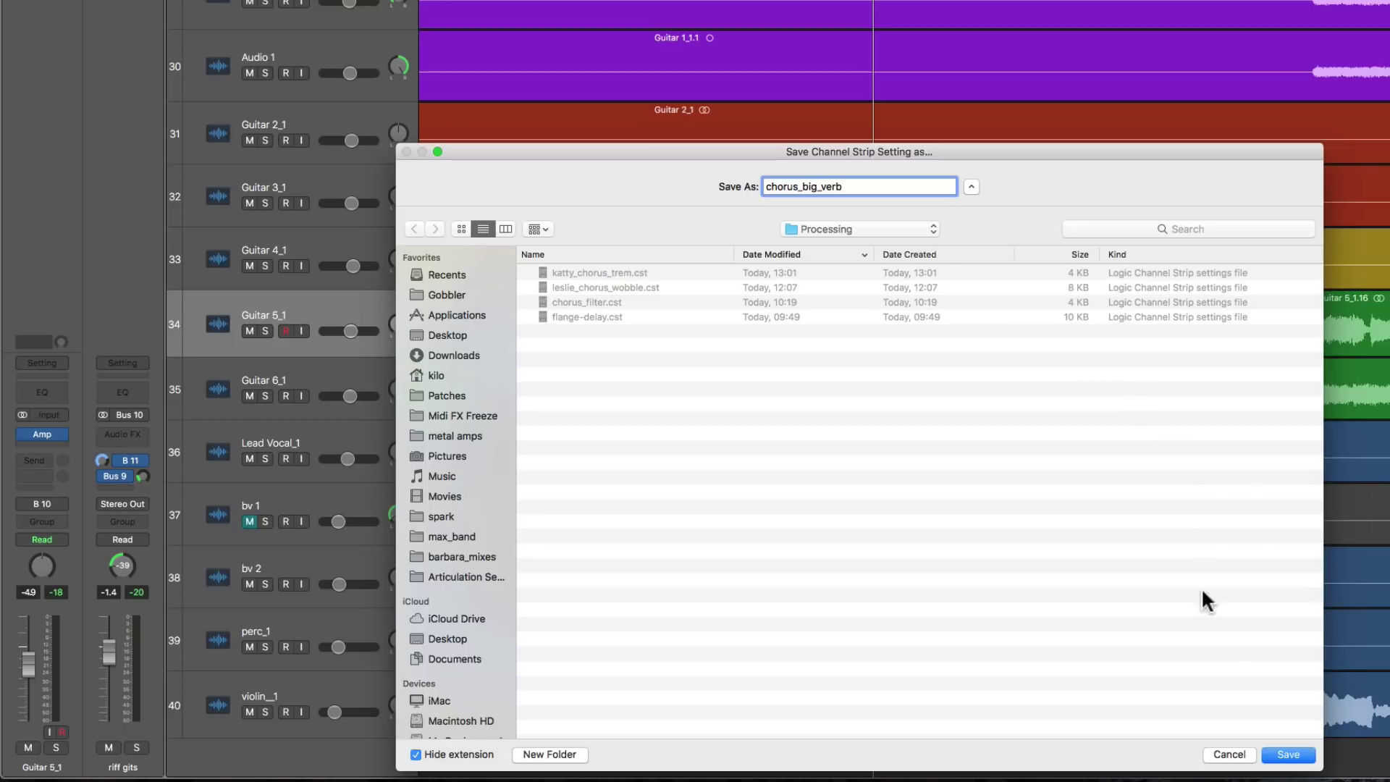
{"action": "left_click", "coordinate": [1287, 754]}
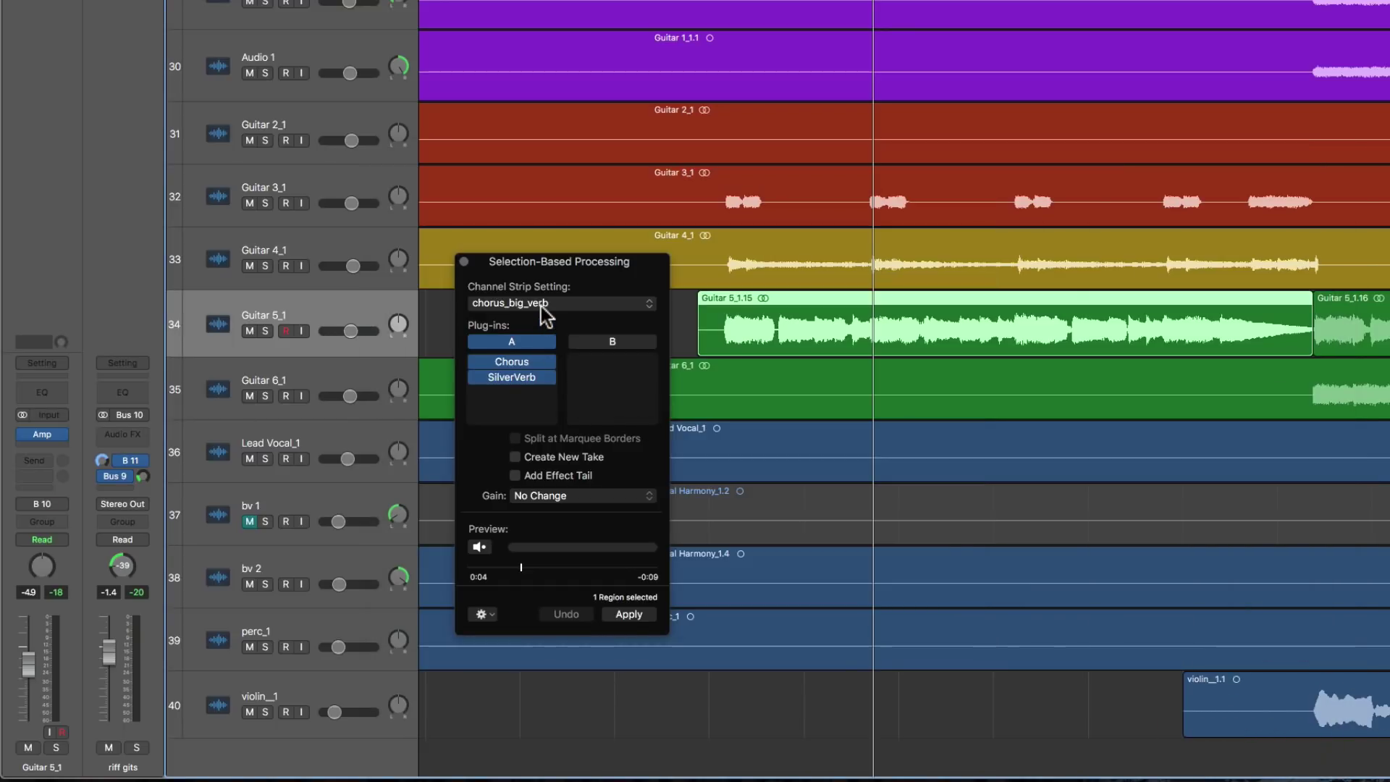
{"action": "left_click", "coordinate": [541, 303]}
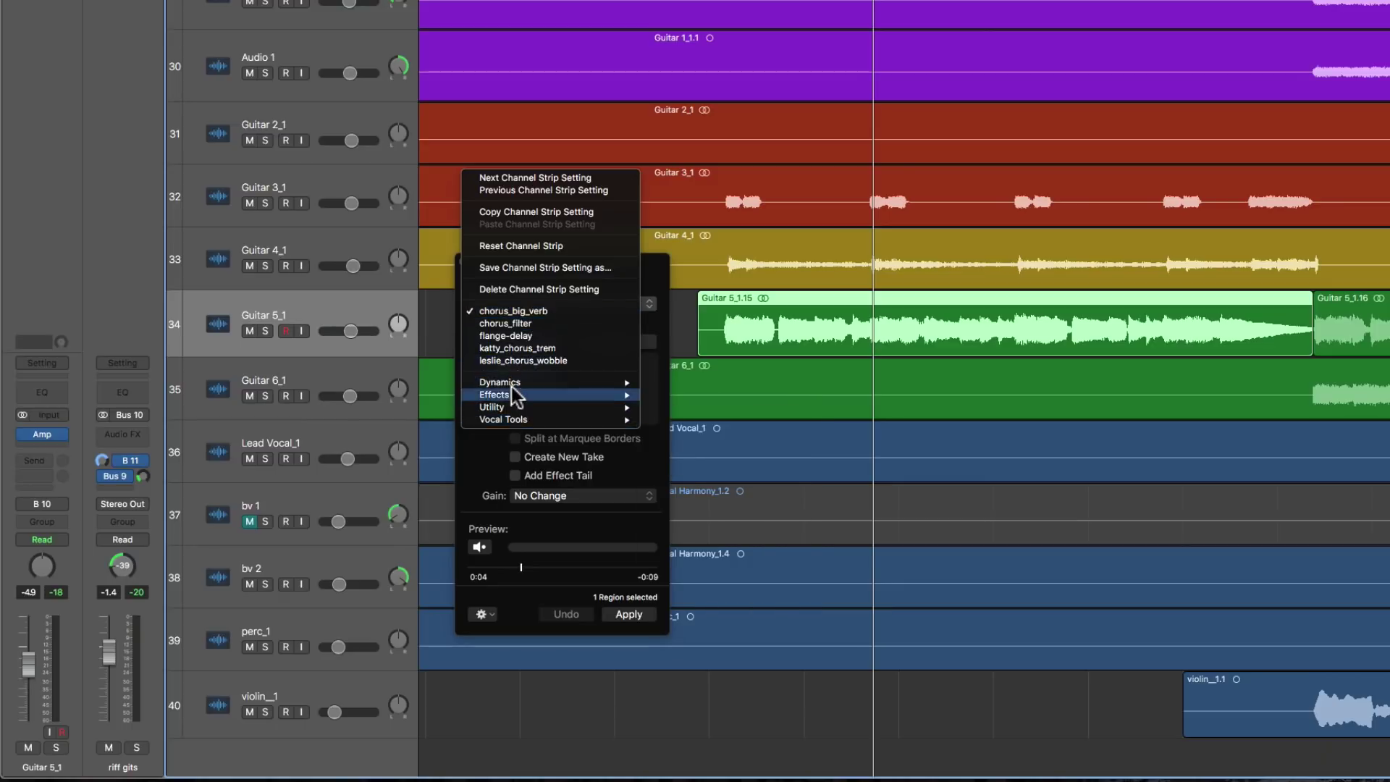
{"action": "left_click", "coordinate": [658, 275]}
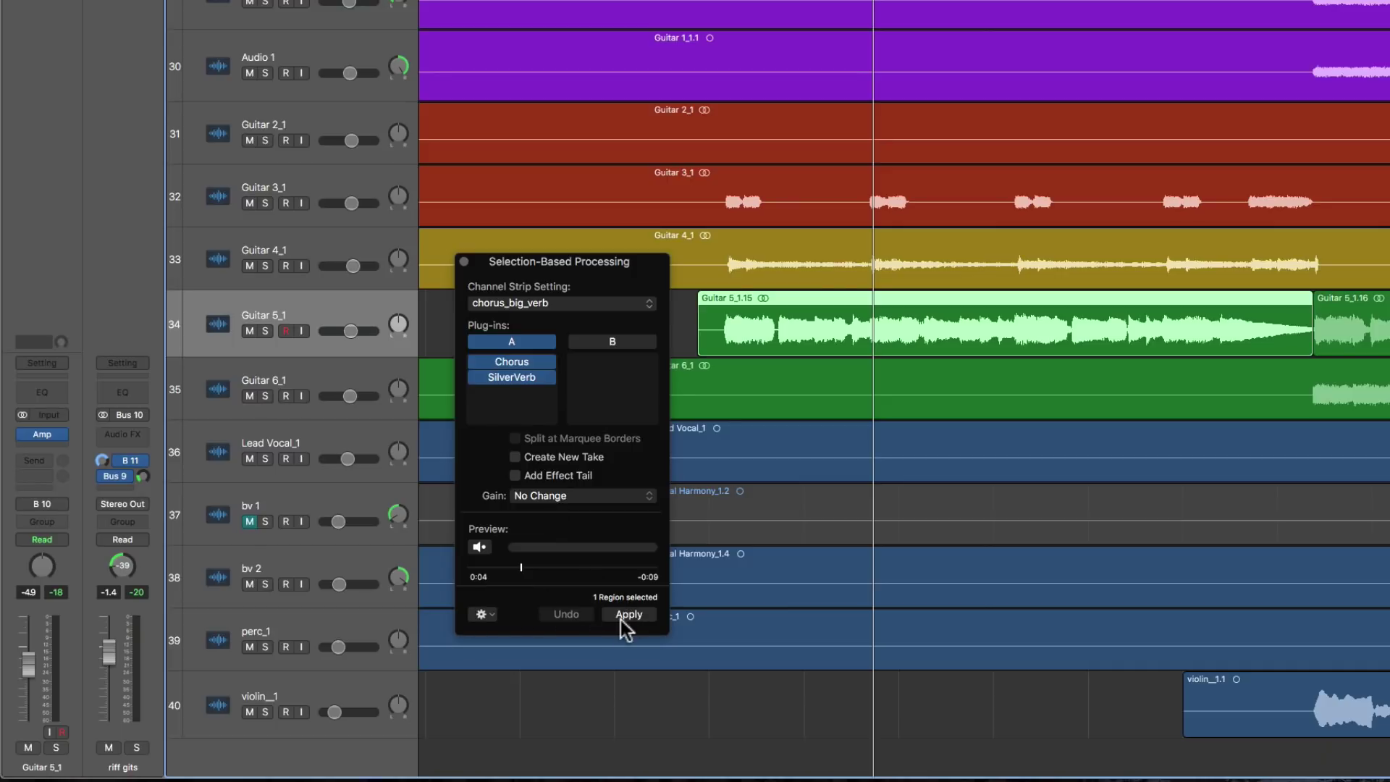
Enable Create New Take and apply the chorus_big_verb processing to the Guitar 5_1 intro region.
{"action": "left_click", "coordinate": [515, 457]}
{"action": "left_click", "coordinate": [638, 616]}
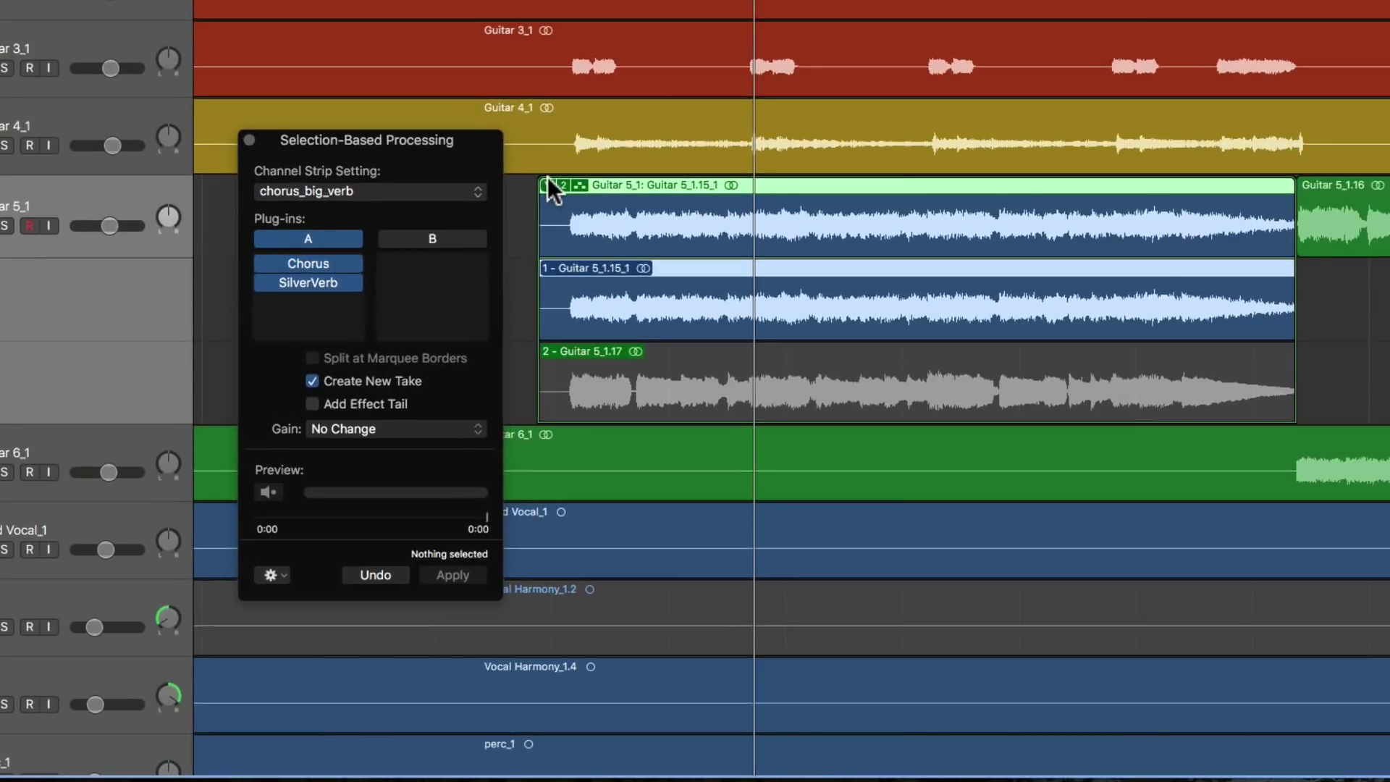
{"action": "left_click", "coordinate": [694, 289]}
{"action": "left_click", "coordinate": [694, 289]}
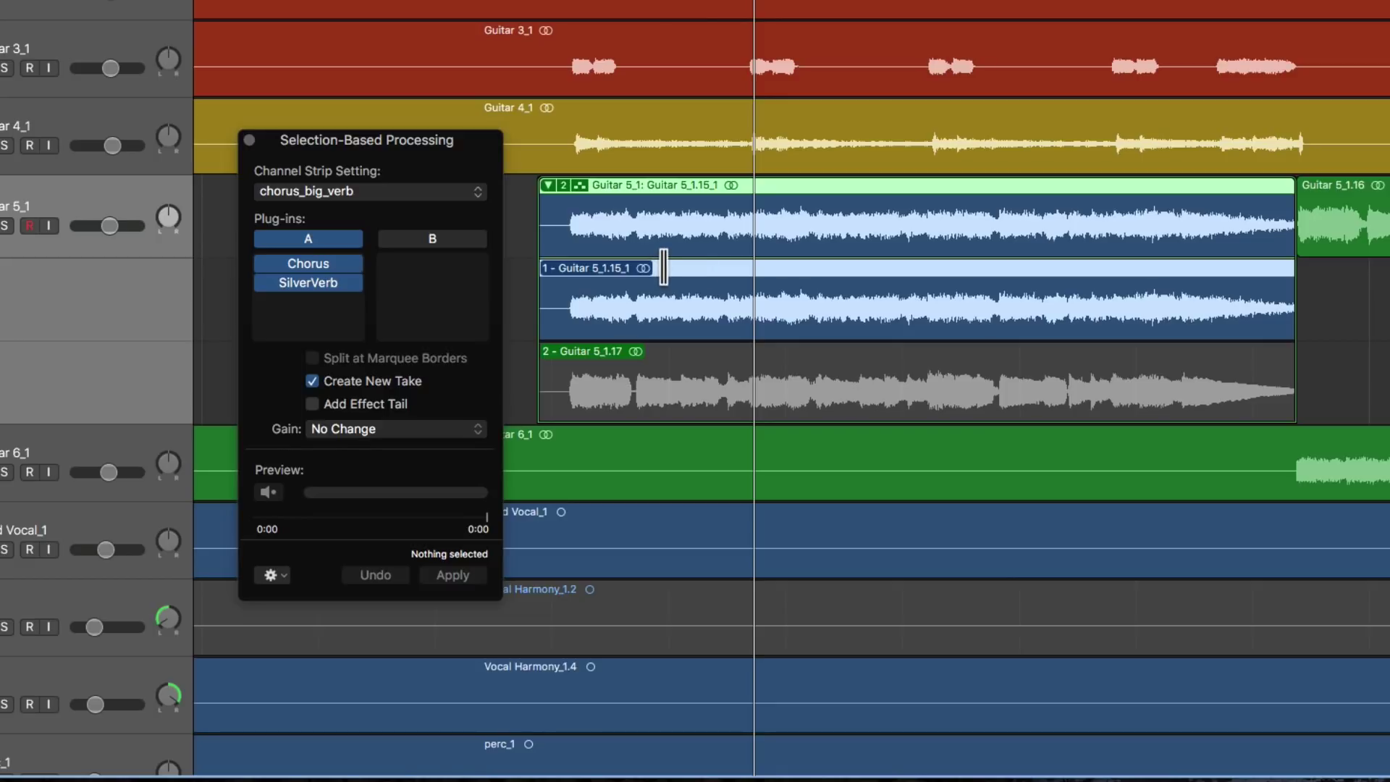
Collapse the Guitar 5_1 take folder and expand it again.
{"action": "left_click", "coordinate": [548, 185]}
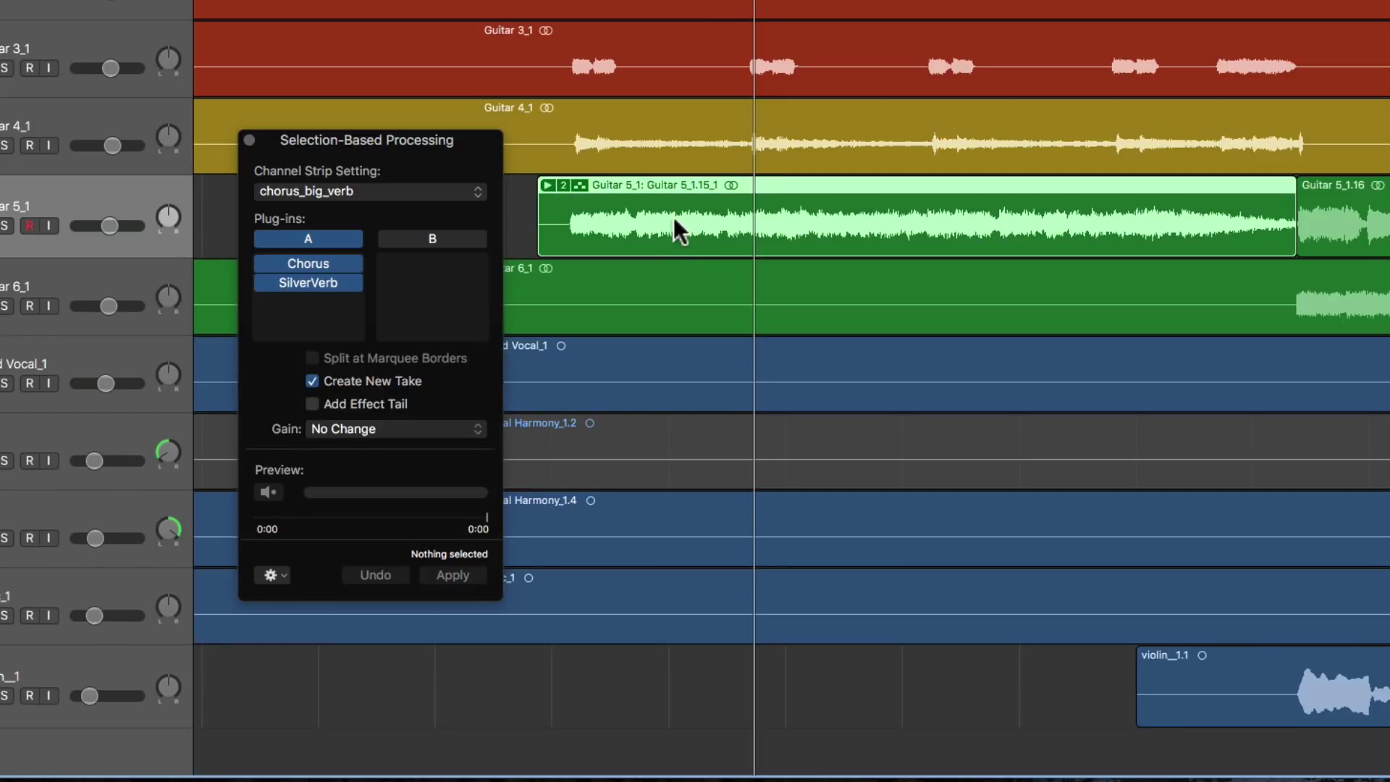
{"action": "left_click", "coordinate": [686, 219]}
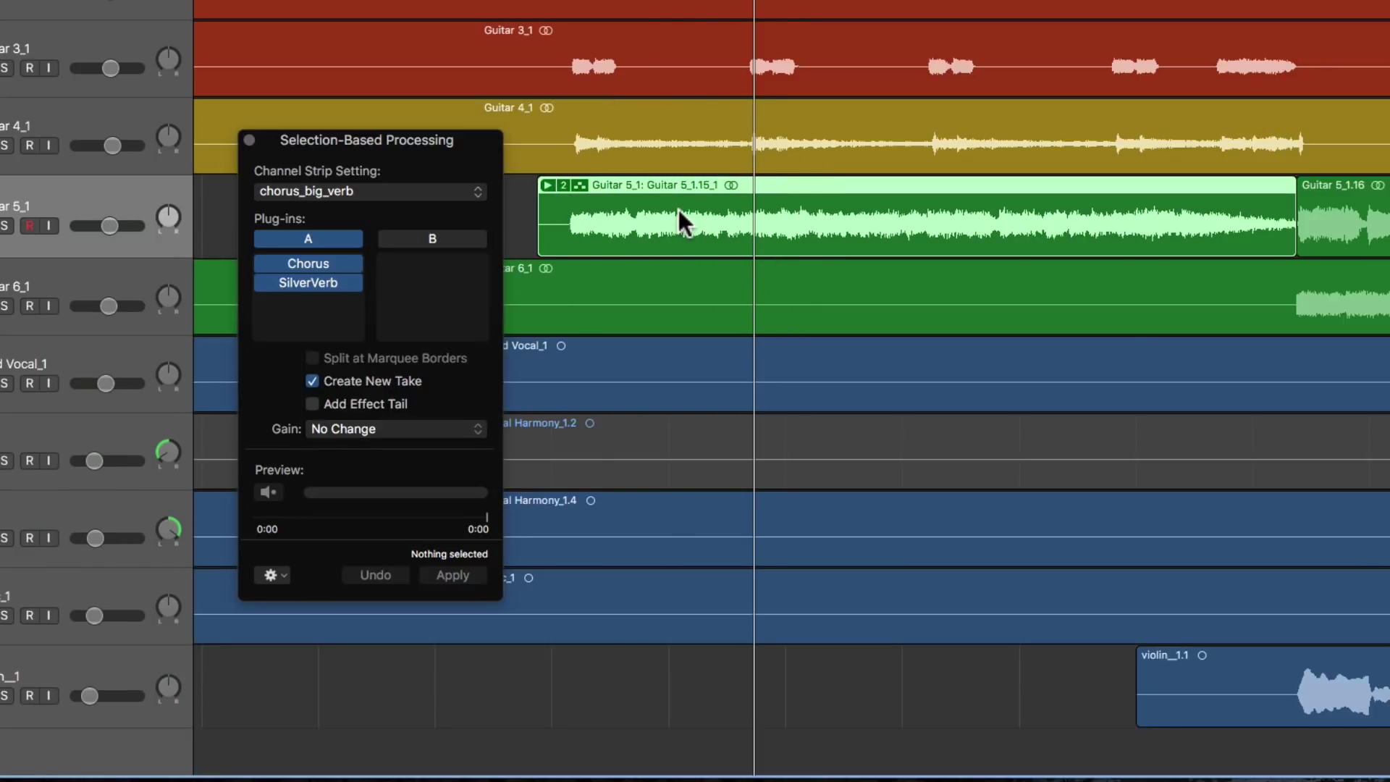
{"action": "left_click", "coordinate": [548, 185]}
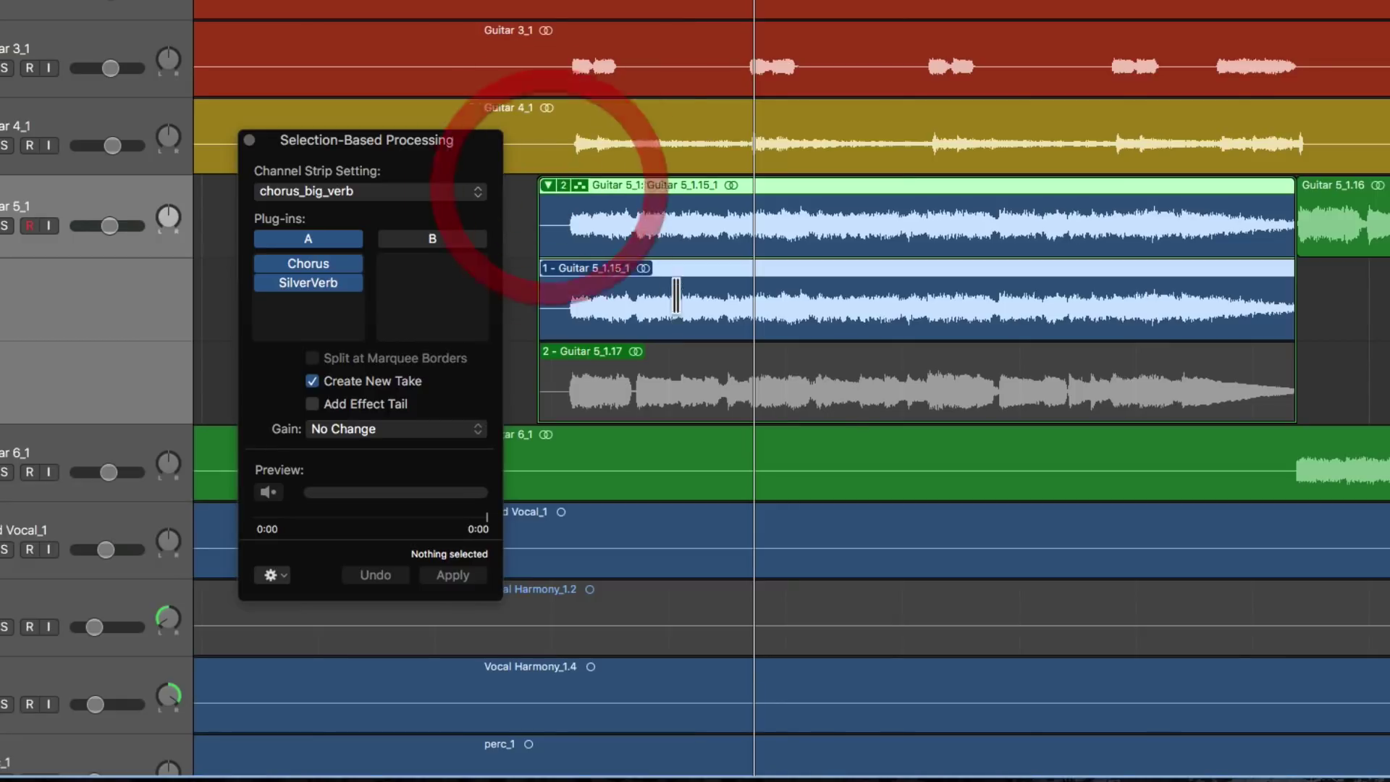
Play the song and alternate between the original take 2 and the processed take 1 to compare them.
{"action": "left_click", "coordinate": [691, 378]}
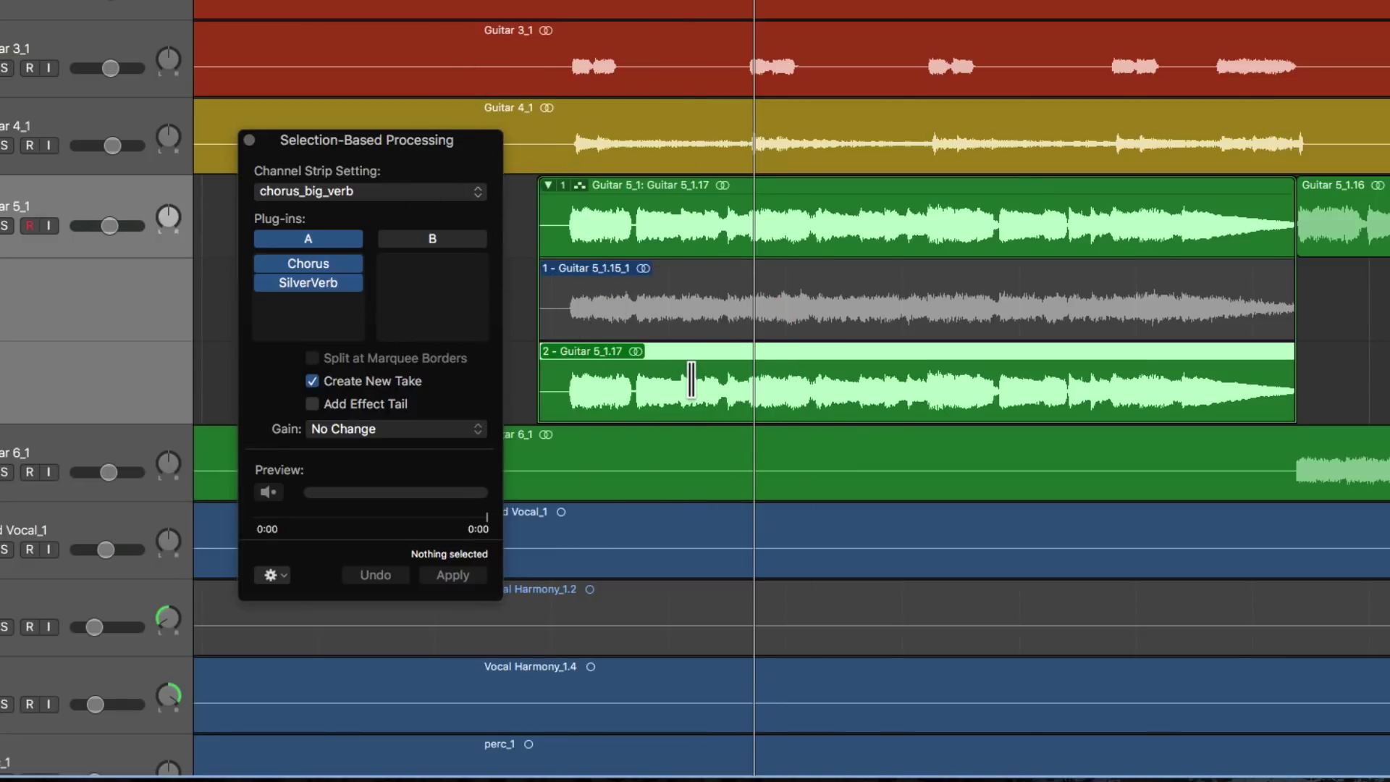
{"action": "key", "text": "space"}
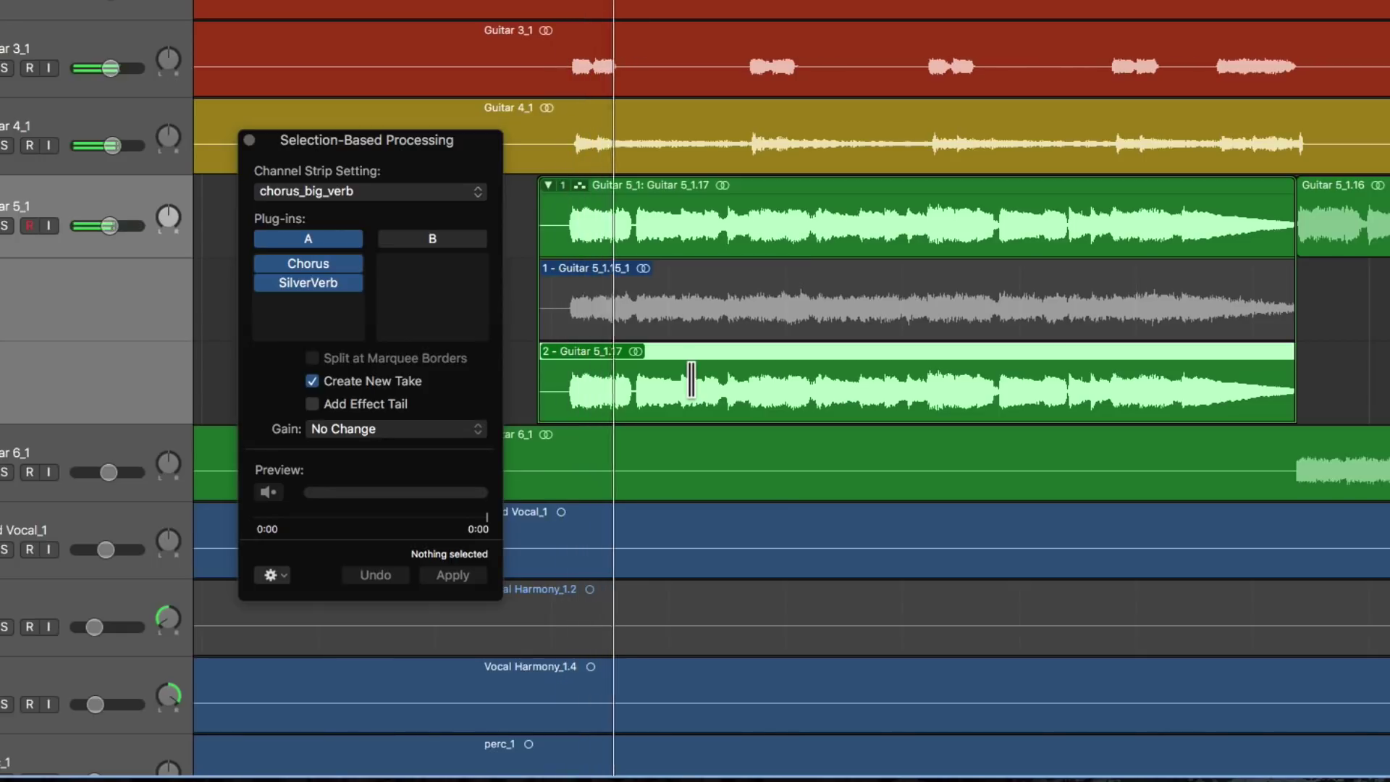
{"action": "left_click", "coordinate": [704, 308]}
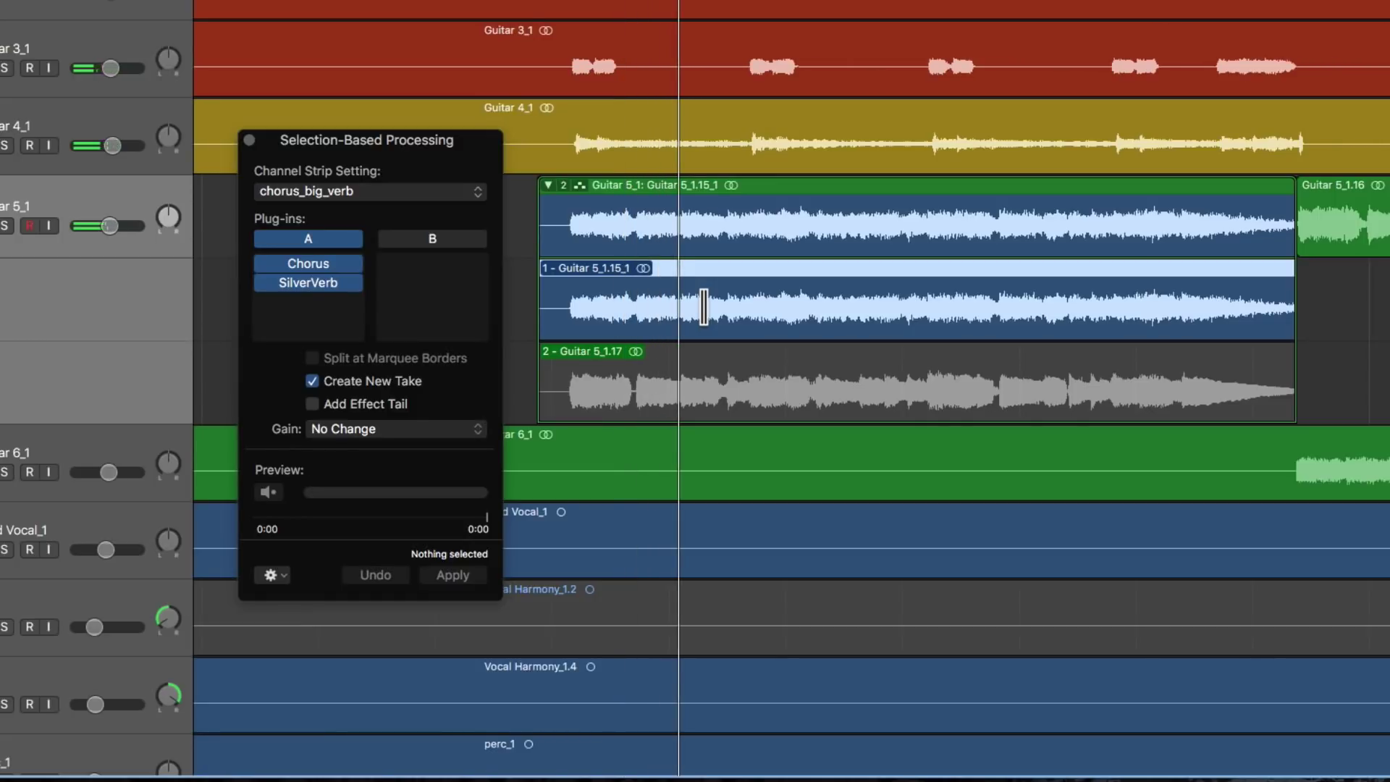
{"action": "left_click", "coordinate": [708, 379]}
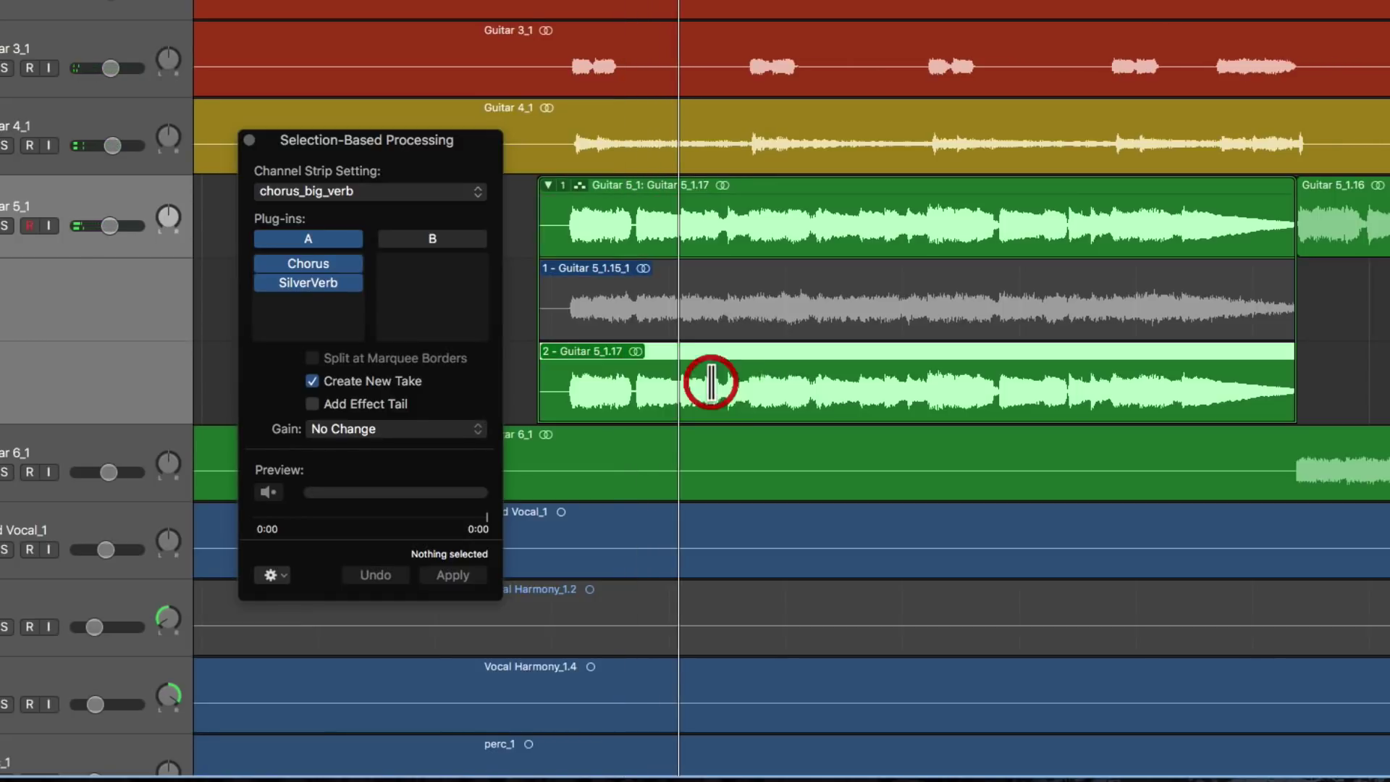
{"action": "left_click", "coordinate": [705, 305]}
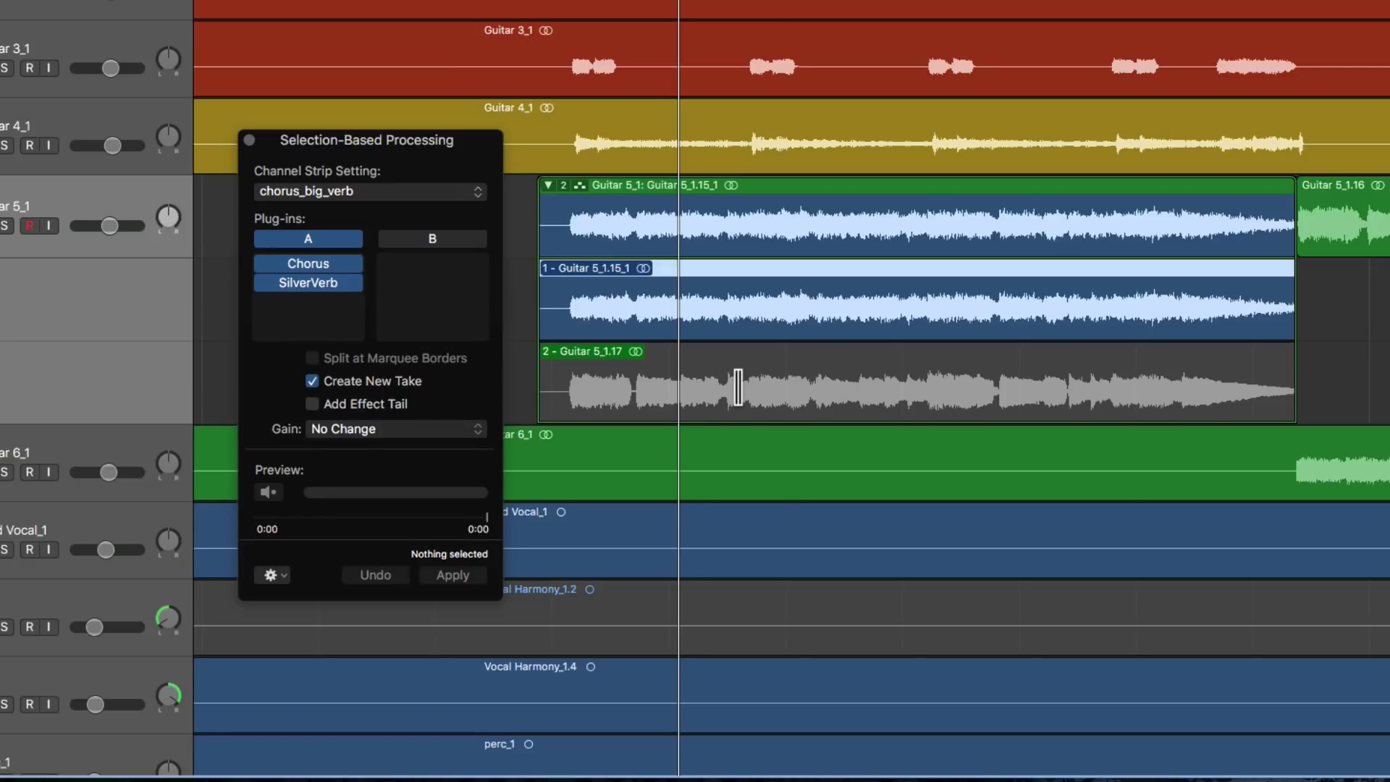
{"action": "left_click", "coordinate": [740, 387]}
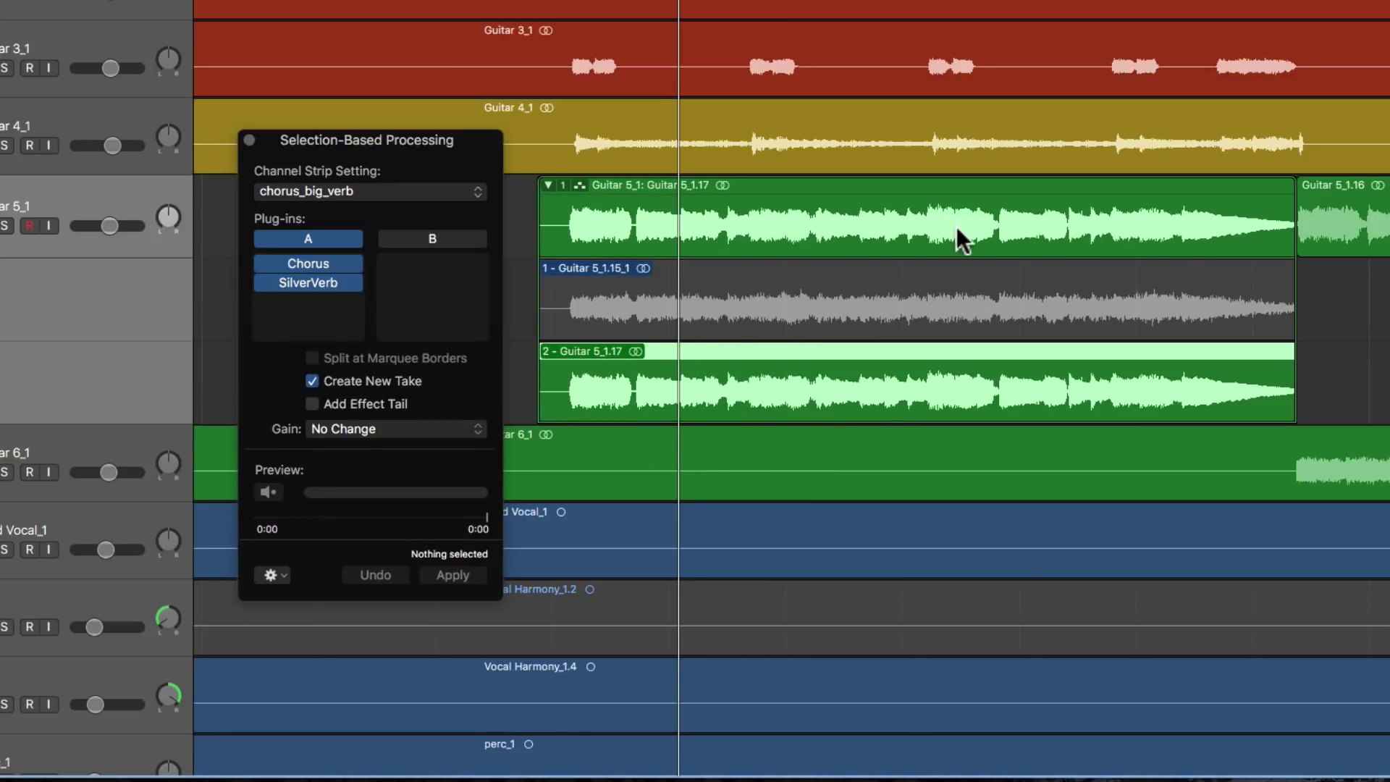
{"action": "left_click", "coordinate": [733, 308]}
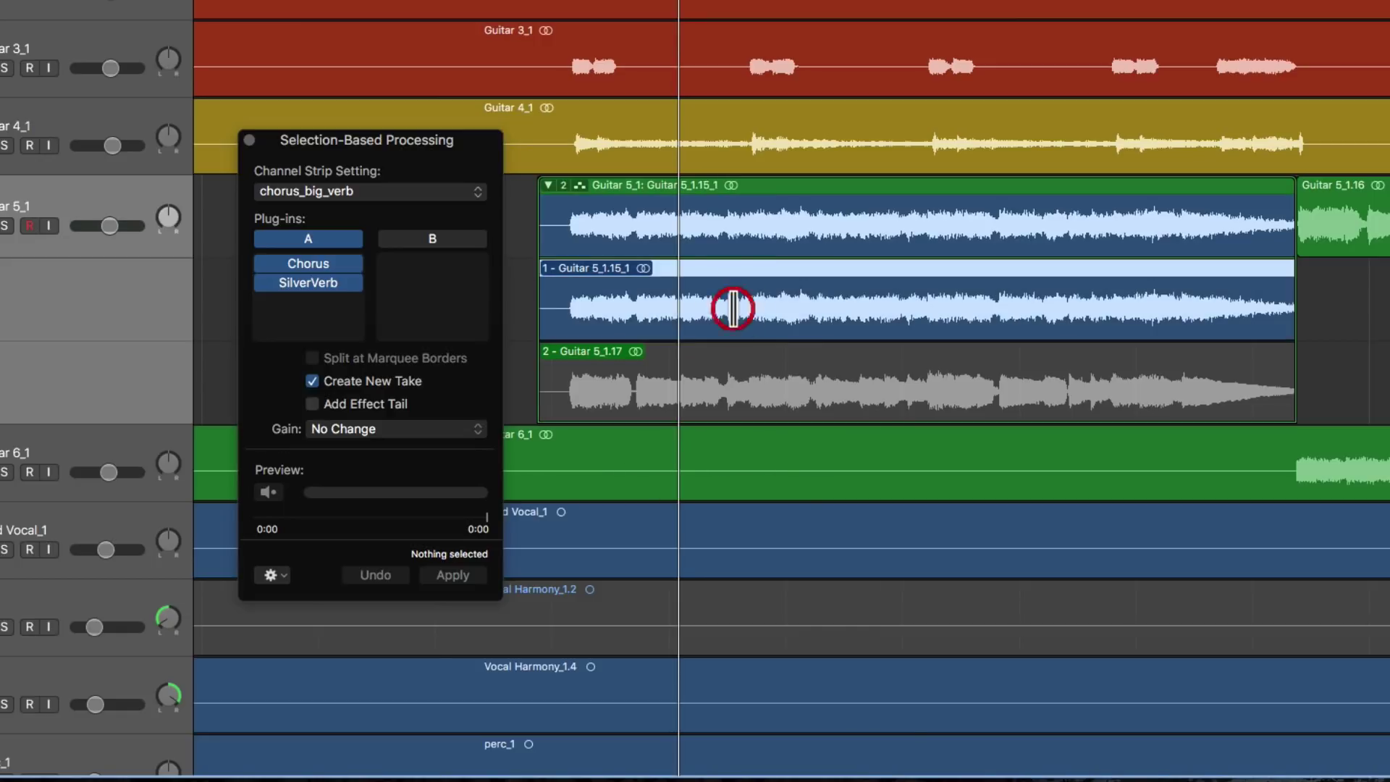
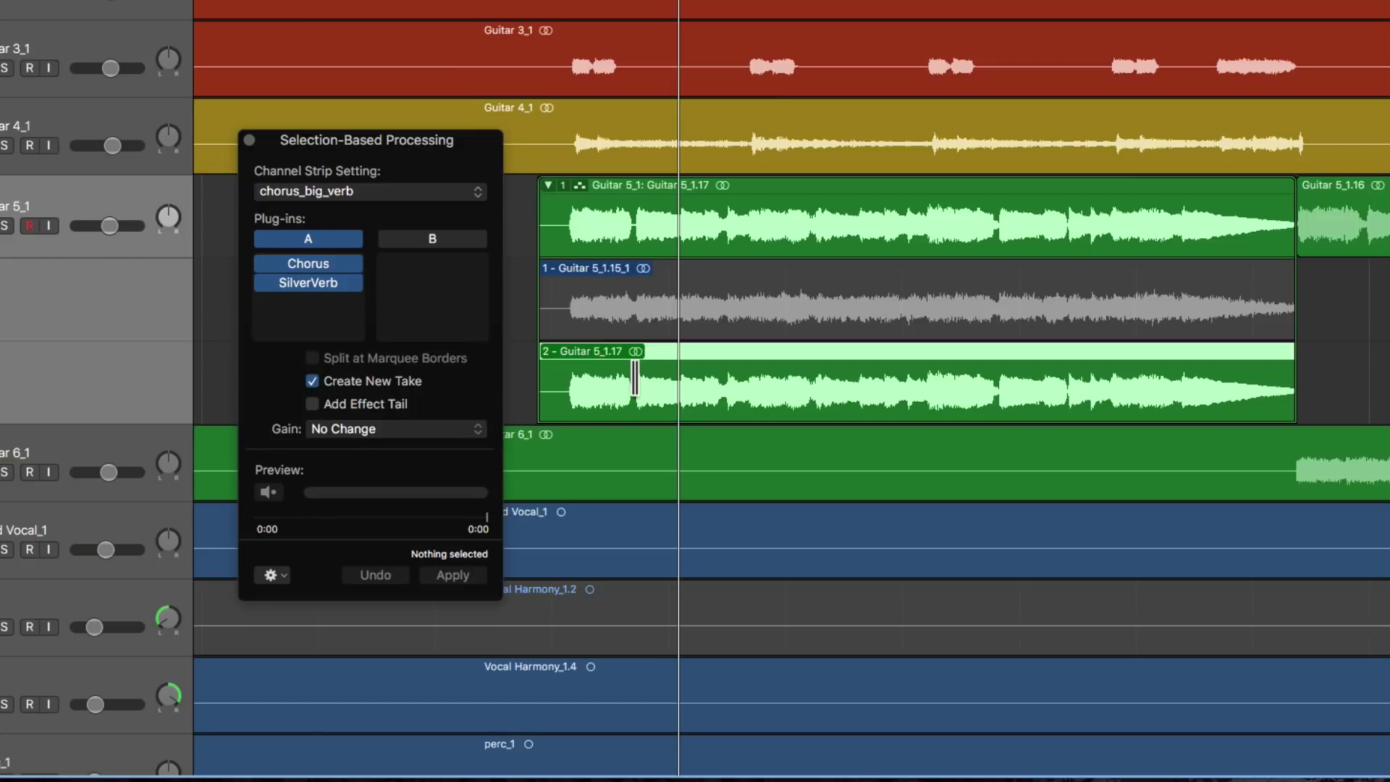
Comp a short early section of processed take 1 into the original take 2 and play back the comp.
{"action": "left_click_drag", "start_coordinate": [622, 303], "coordinate": [727, 310]}
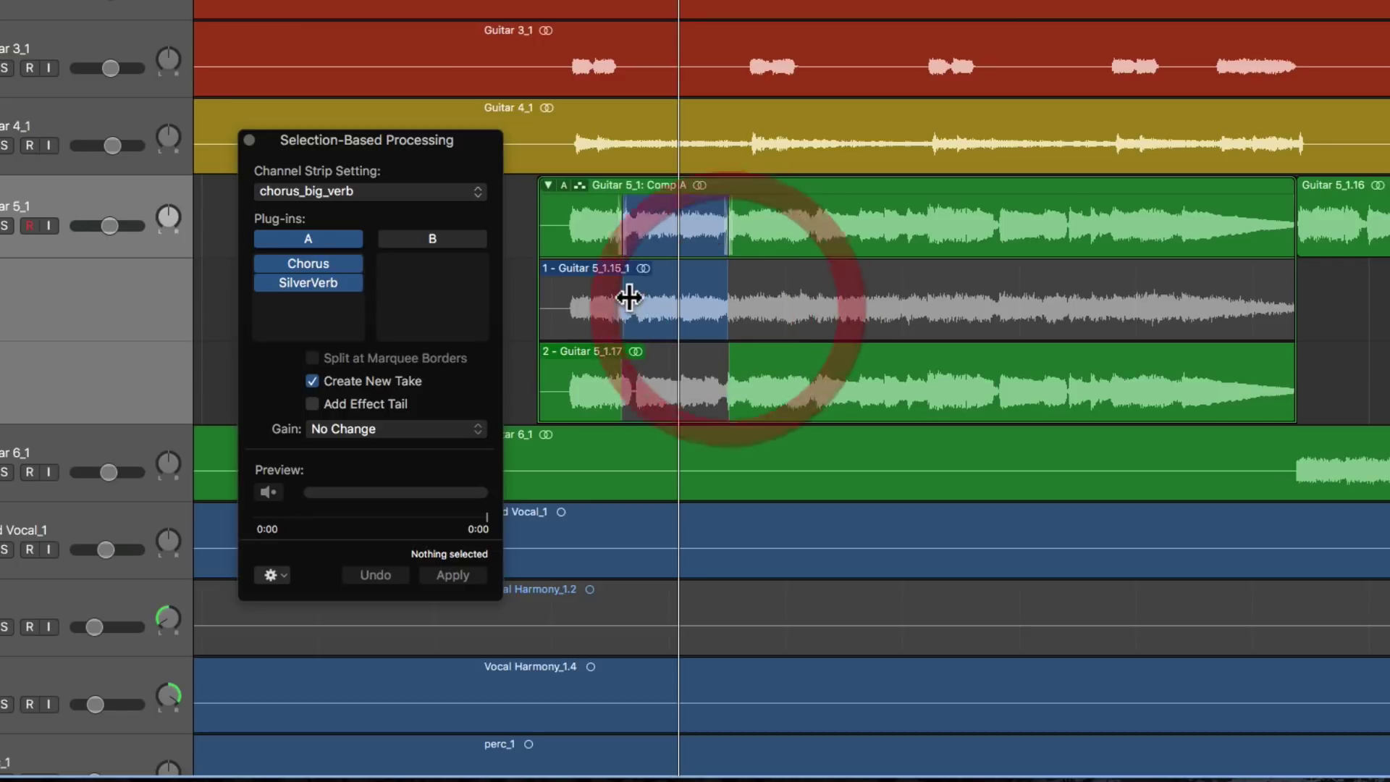
{"action": "left_click", "coordinate": [585, 382]}
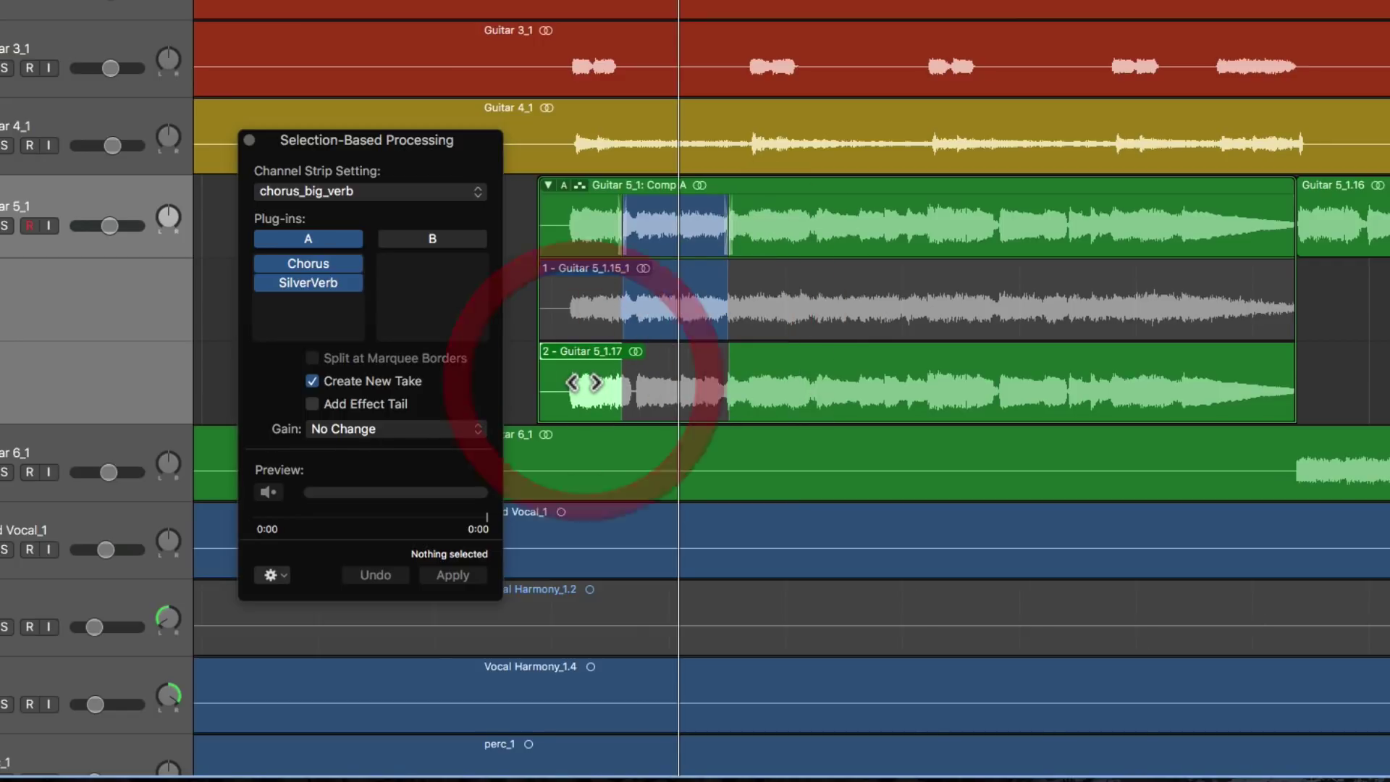
{"action": "left_click", "coordinate": [653, 314]}
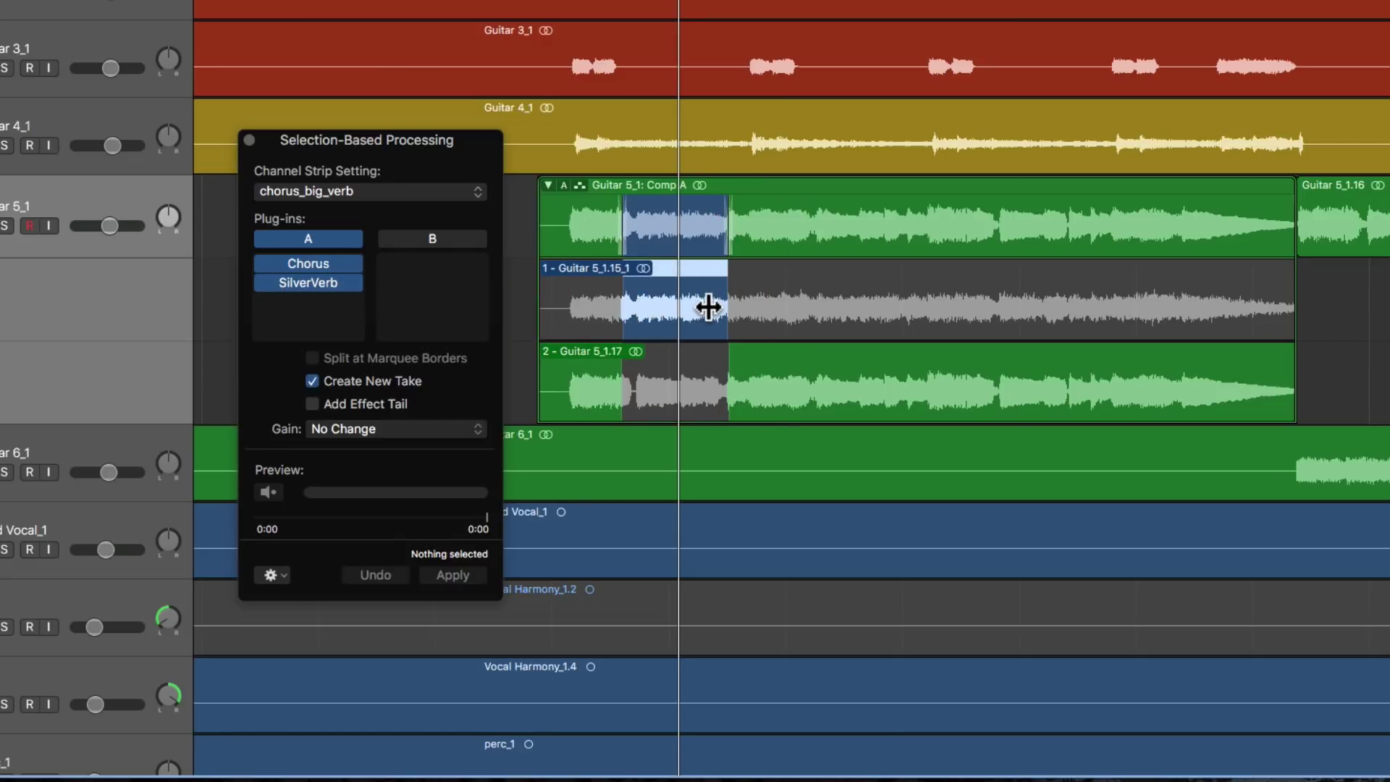
{"action": "key", "text": "space"}
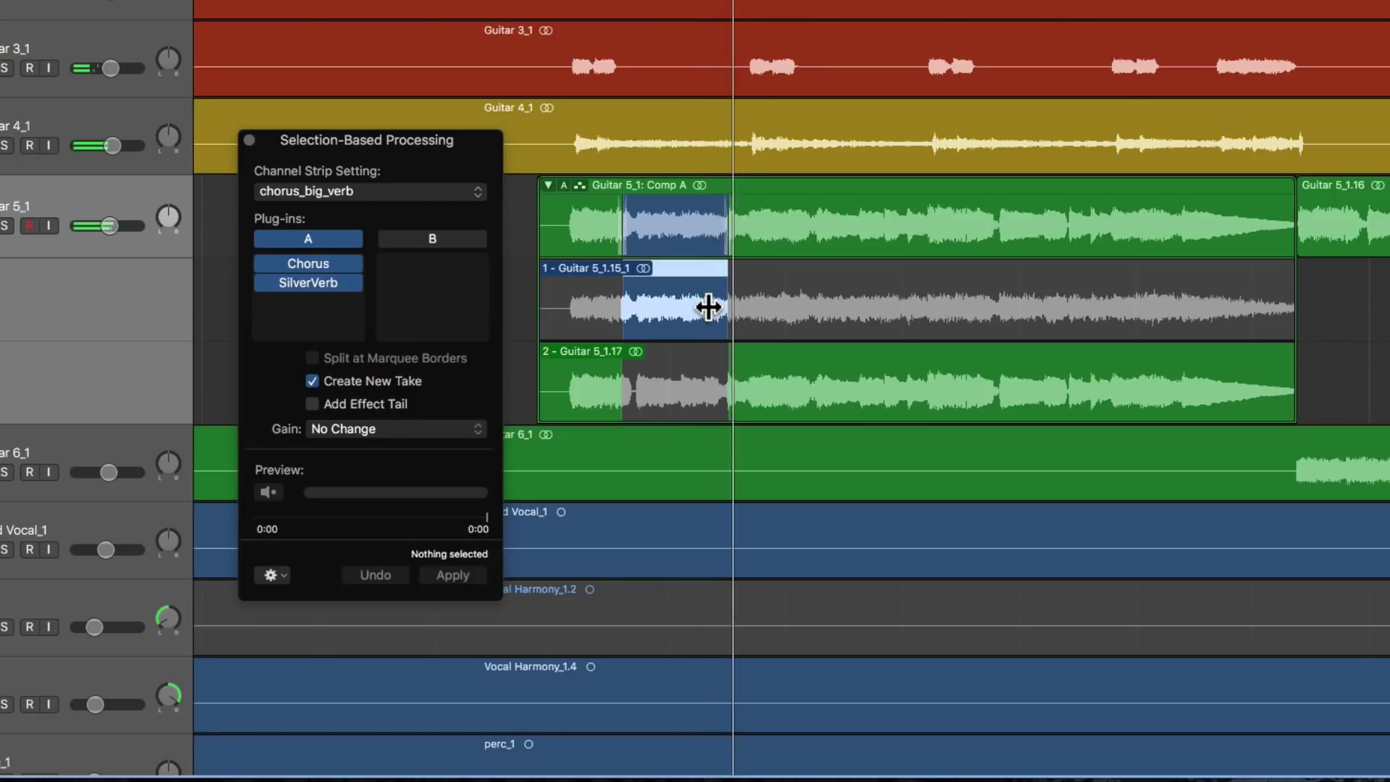
Extend the end of the comped take 1 section to the start of the second Guitar 3_1 phrase.
{"action": "scroll", "coordinate": [717, 309], "scroll_direction": "right", "scroll_amount": 1}
{"action": "scroll", "coordinate": [719, 309], "scroll_direction": "right", "scroll_amount": 2}
{"action": "left_click_drag", "start_coordinate": [712, 322], "coordinate": [737, 323]}
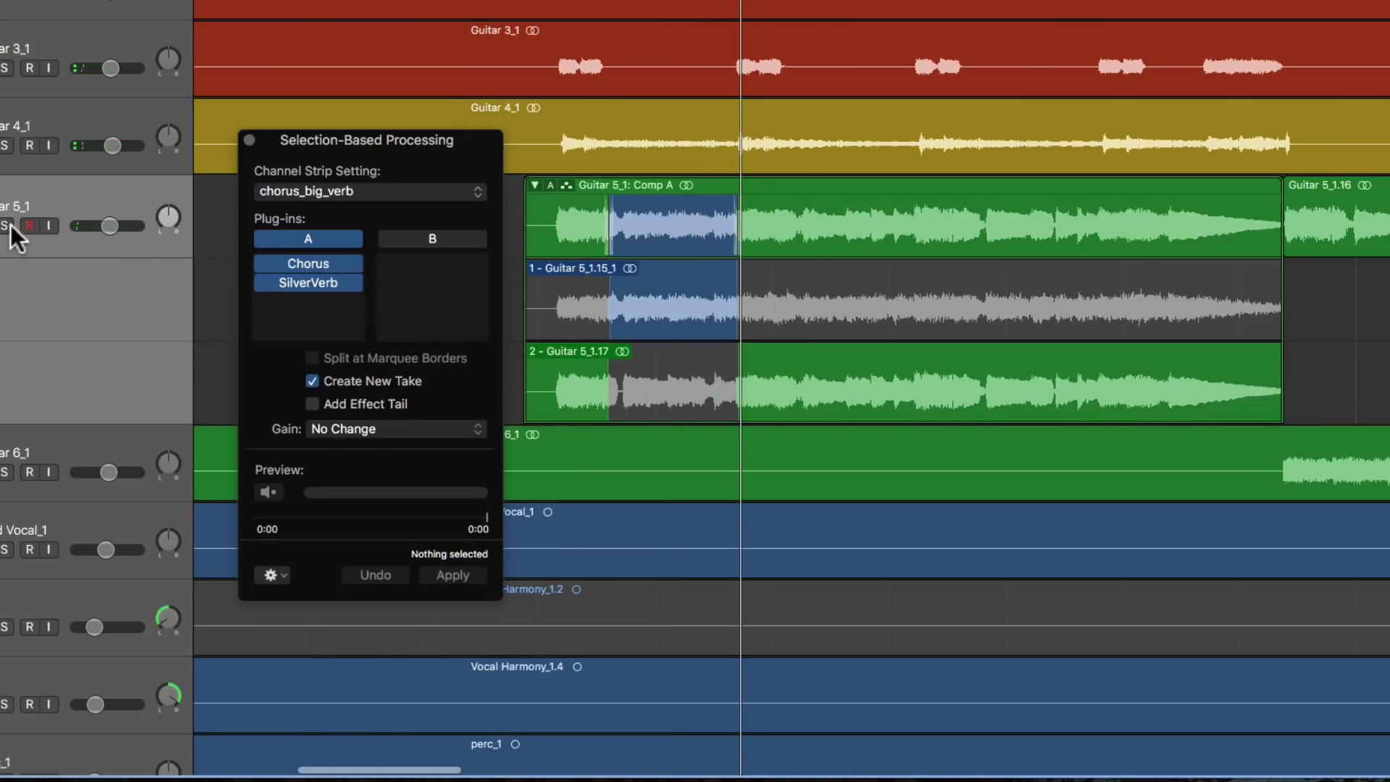
Solo the Guitar 5_1 track, play it, and comp a second take 1 section ending at the third Guitar 3_1 phrase.
{"action": "left_click", "coordinate": [15, 225]}
{"action": "key", "text": "space"}
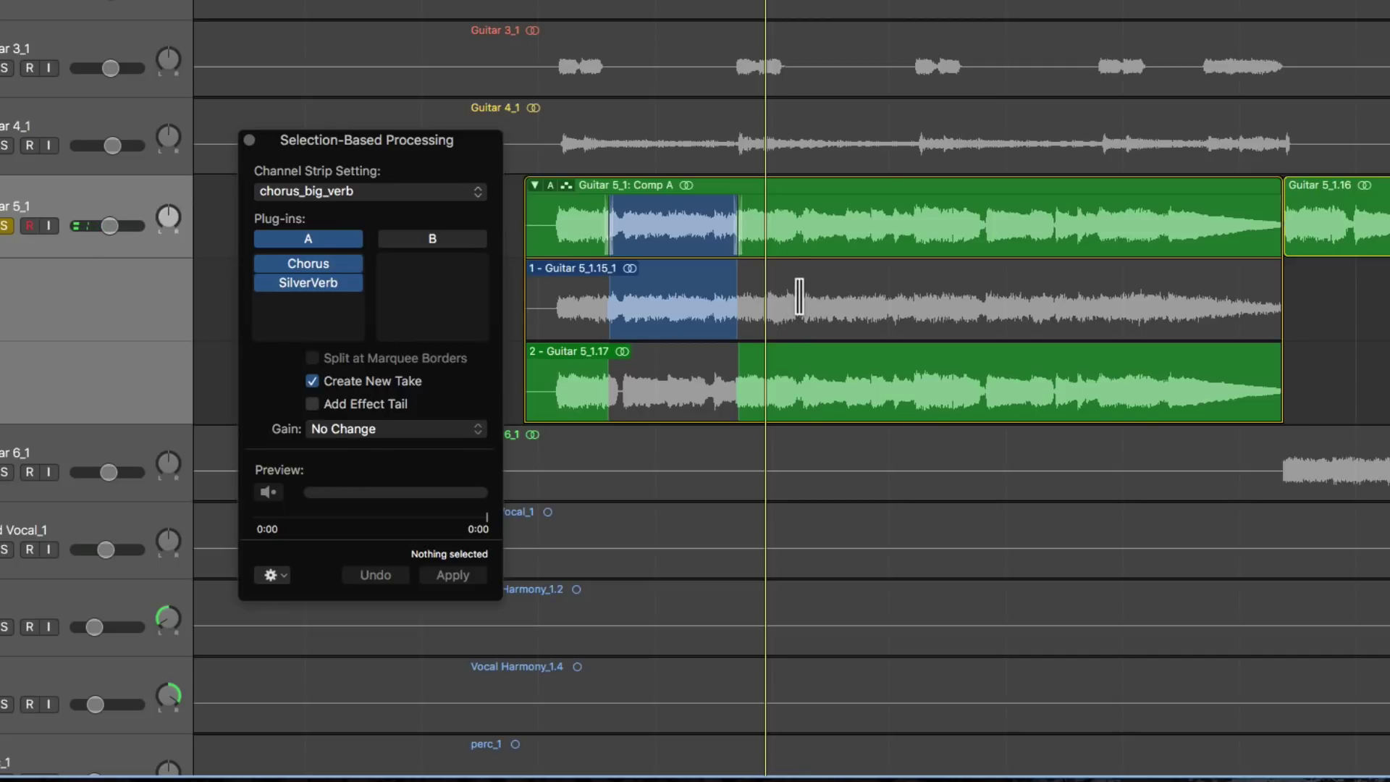
{"action": "left_click_drag", "start_coordinate": [799, 296], "coordinate": [919, 299]}
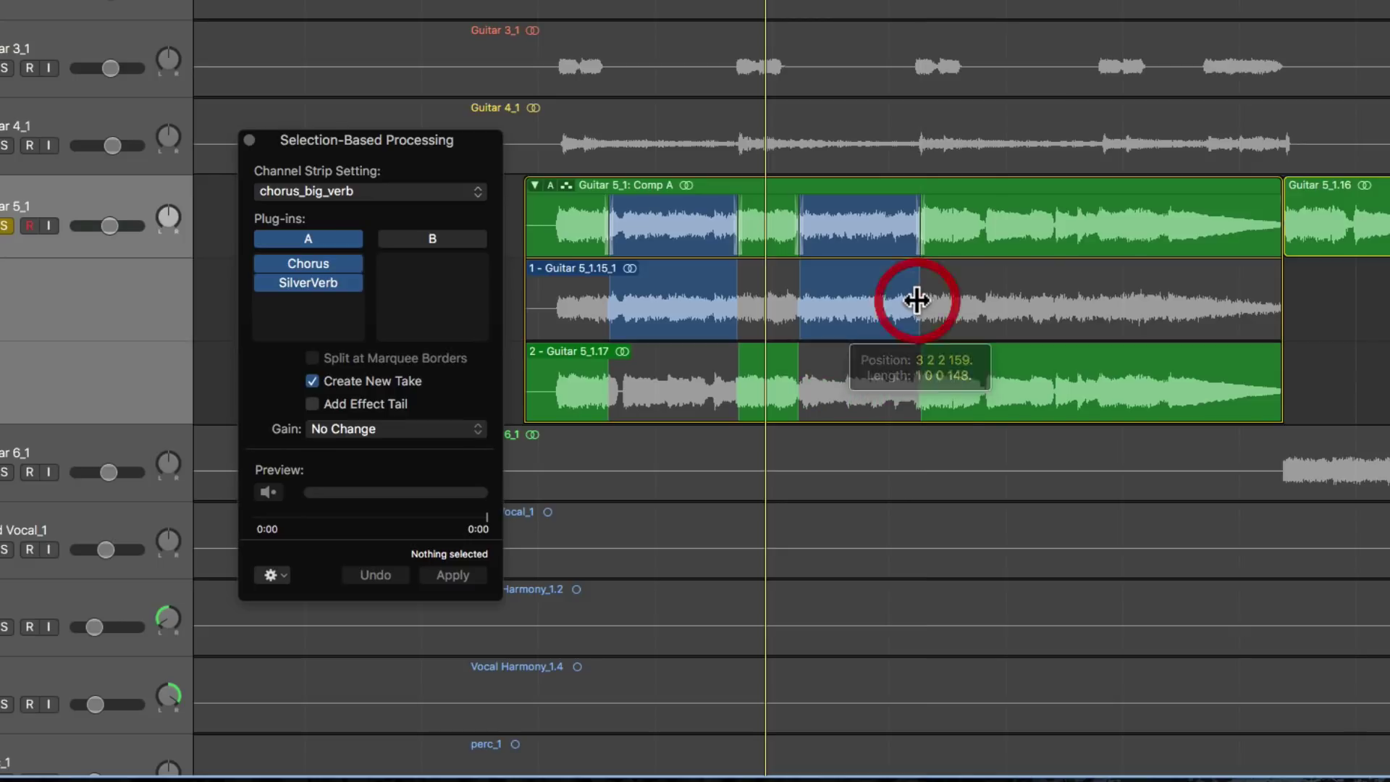
Go through the comped segments, alternating between takes 2 and 1, and play the comp back.
{"action": "left_click", "coordinate": [570, 381]}
{"action": "left_click", "coordinate": [683, 280]}
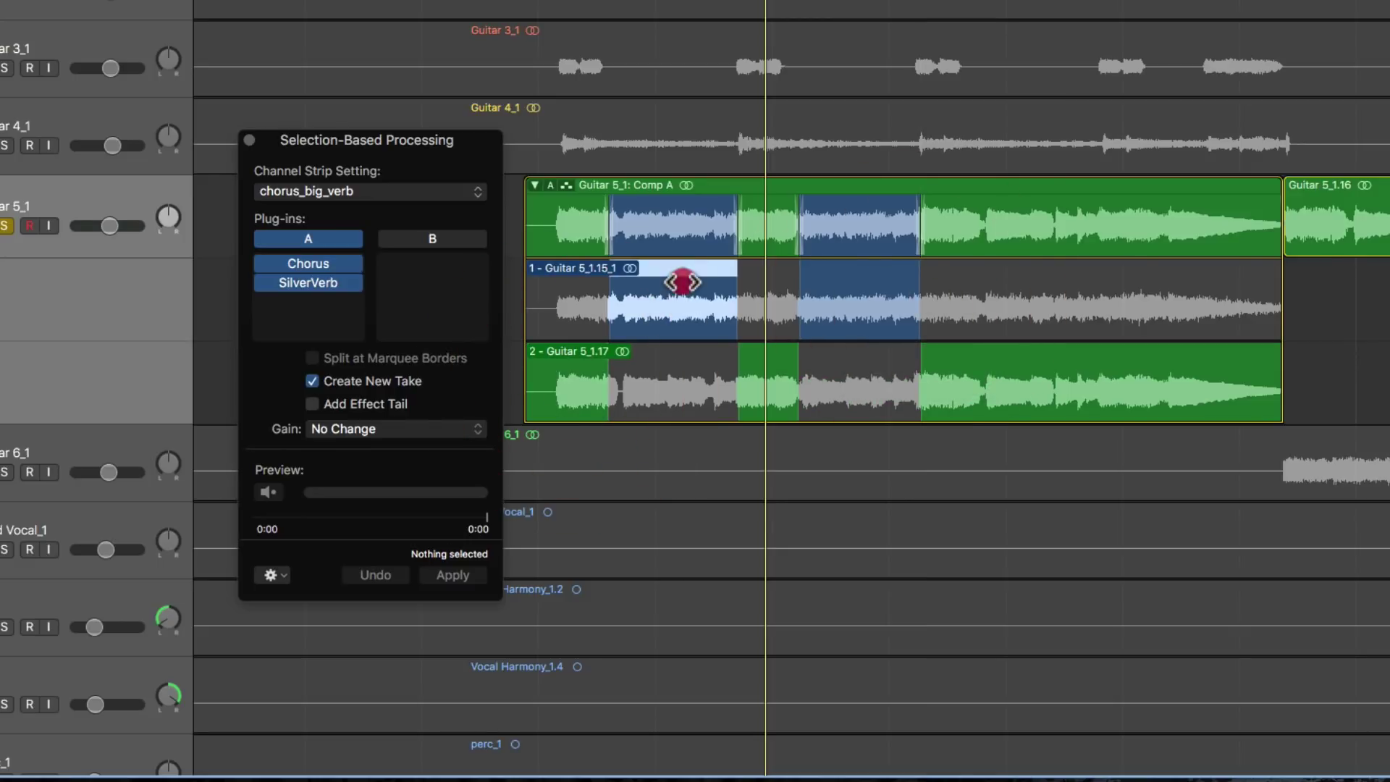
{"action": "left_click", "coordinate": [753, 363]}
{"action": "left_click", "coordinate": [832, 308]}
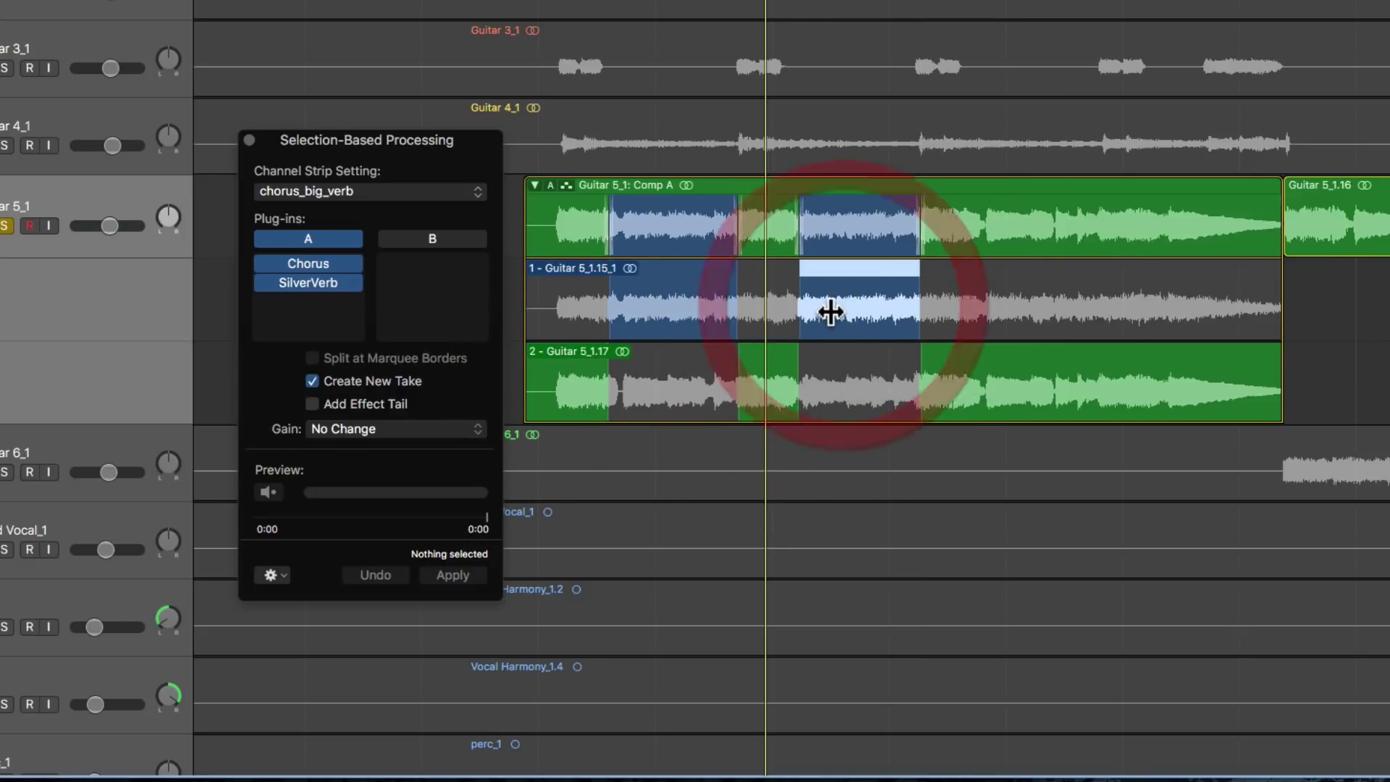
{"action": "key", "text": "space"}
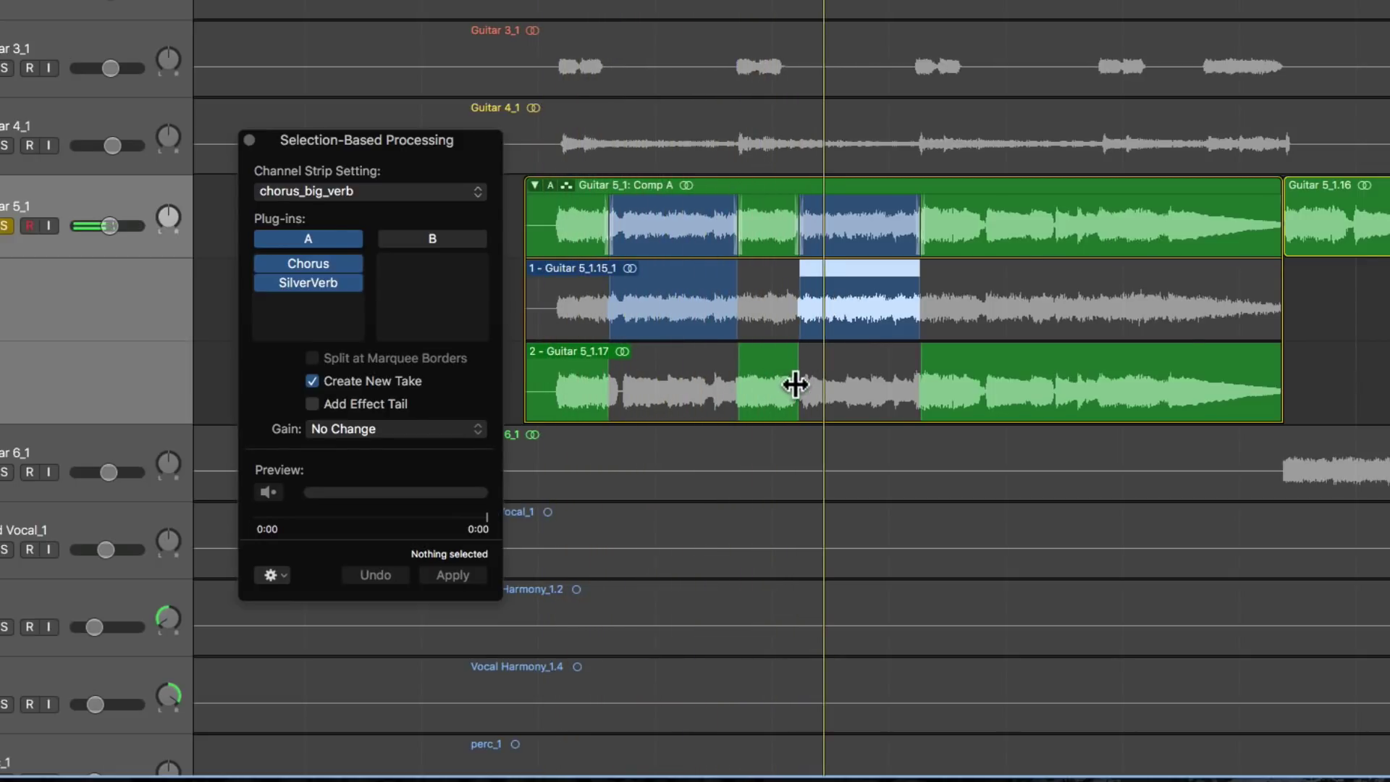
Extend the second take 1 section slightly earlier and play the comp, following its segments across both takes.
{"action": "left_click_drag", "start_coordinate": [796, 381], "coordinate": [781, 381]}
{"action": "left_click", "coordinate": [574, 394]}
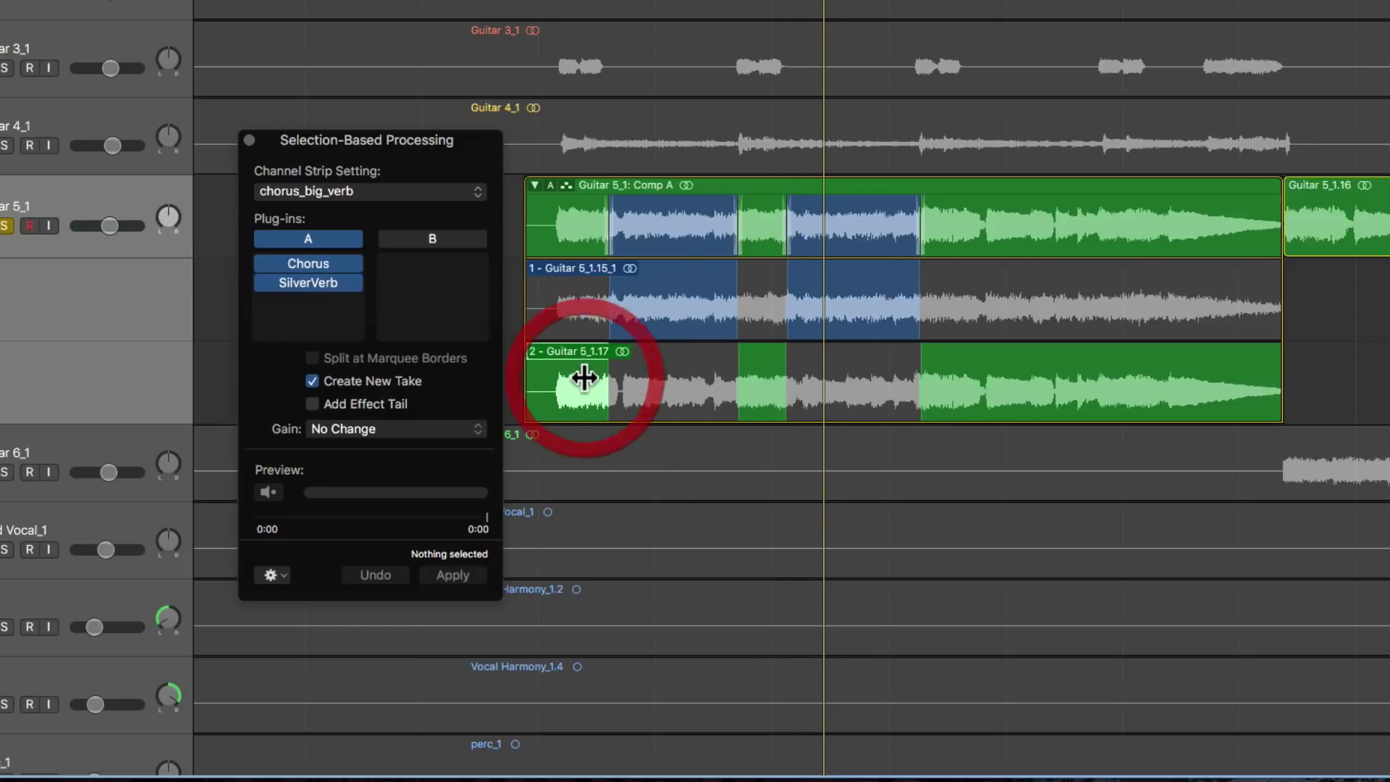
{"action": "left_click", "coordinate": [659, 294]}
{"action": "left_click", "coordinate": [751, 368]}
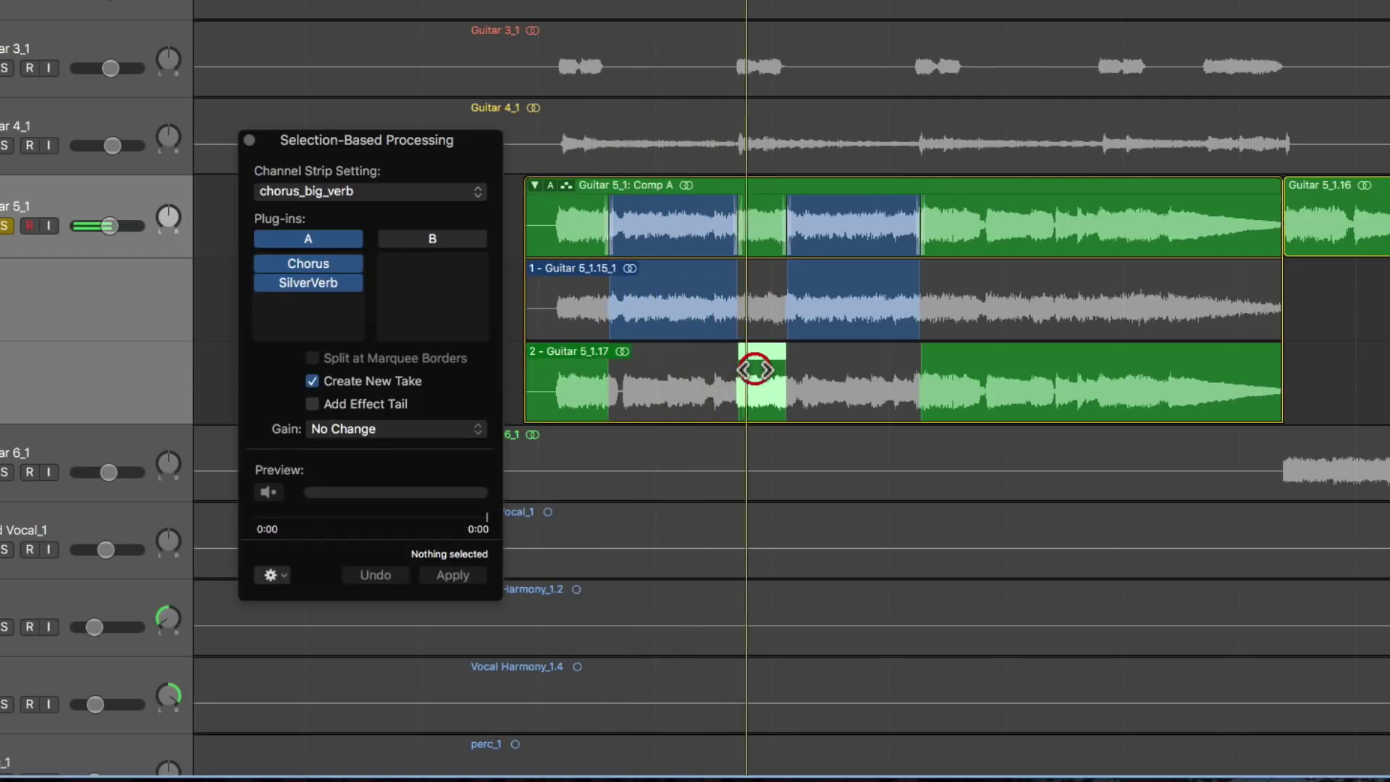
{"action": "left_click", "coordinate": [829, 303]}
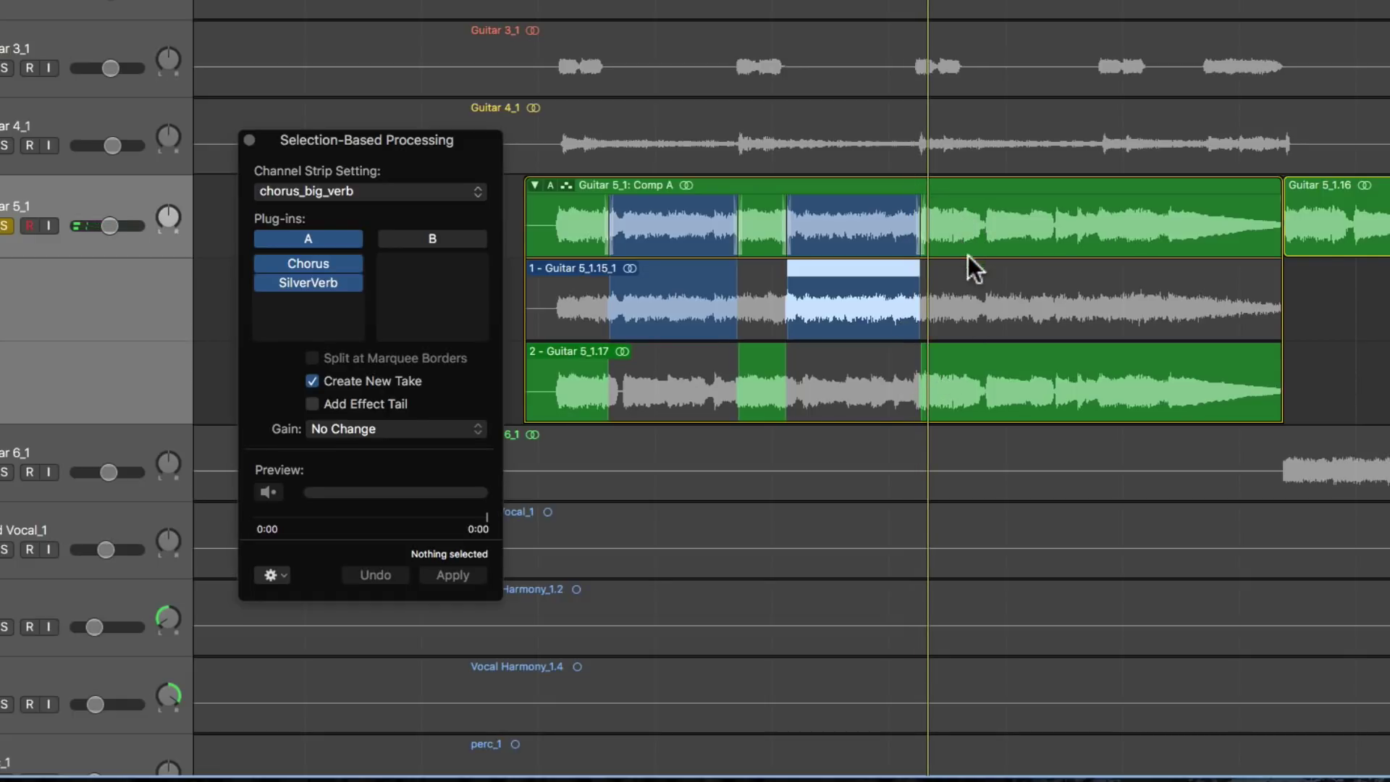
Comp a third take 1 section up to the fourth Guitar 3_1 phrase and a final one running to the region's end.
{"action": "left_click_drag", "start_coordinate": [970, 301], "coordinate": [1104, 301]}
{"action": "left_click_drag", "start_coordinate": [970, 325], "coordinate": [967, 323]}
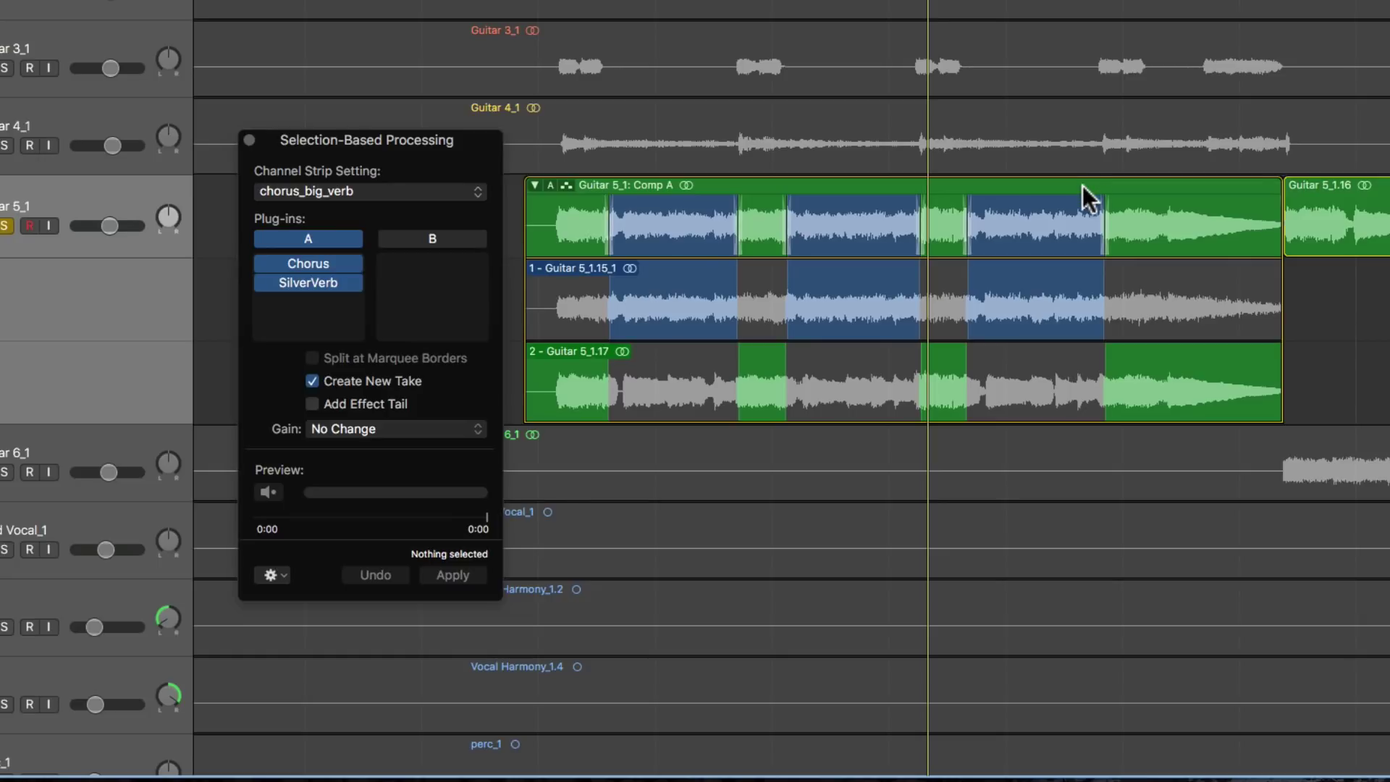
{"action": "key", "text": "shift+space"}
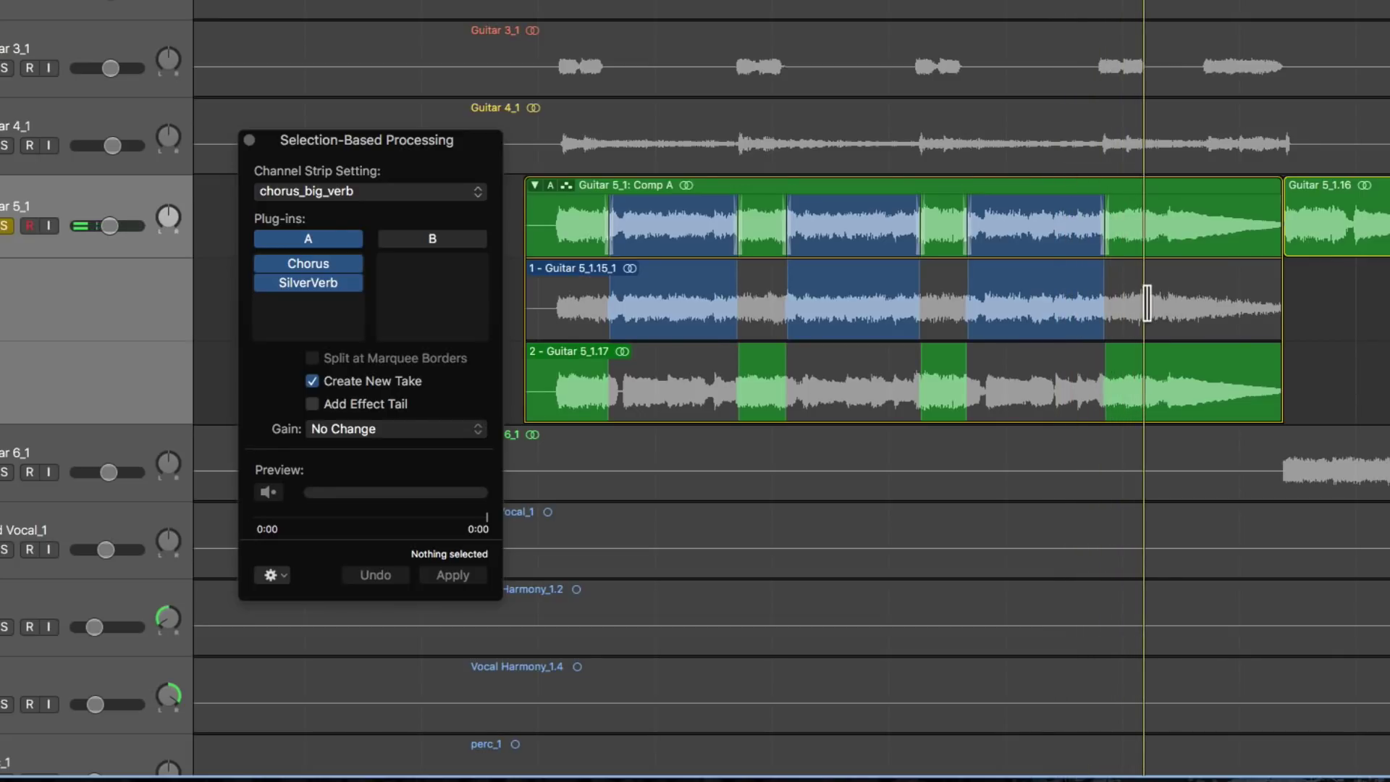
{"action": "left_click_drag", "start_coordinate": [1147, 303], "coordinate": [1283, 302]}
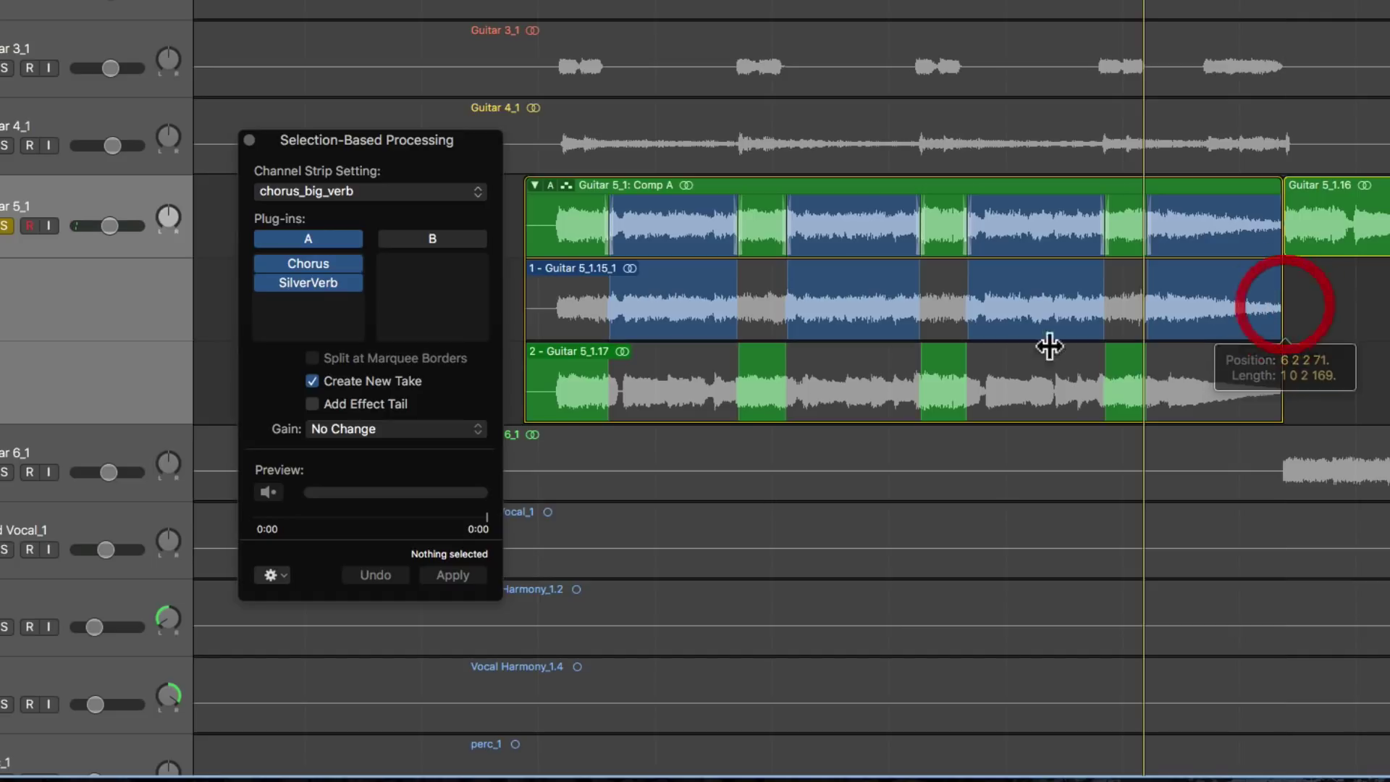
Go through all the alternating take 2 and take 1 segments of the finished comp and play it back.
{"action": "left_click", "coordinate": [543, 388]}
{"action": "left_click", "coordinate": [661, 310]}
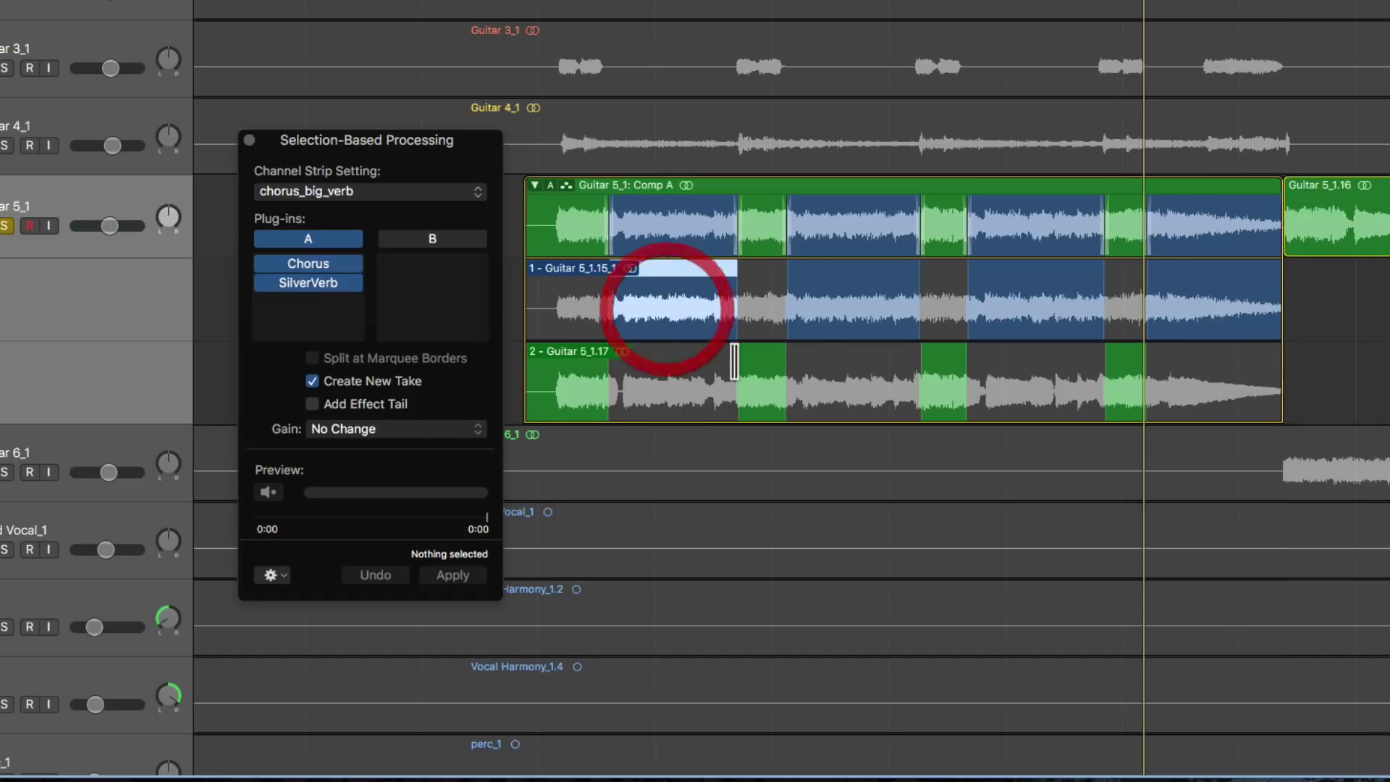
{"action": "left_click", "coordinate": [754, 373]}
{"action": "left_click", "coordinate": [826, 319]}
{"action": "left_click", "coordinate": [943, 375]}
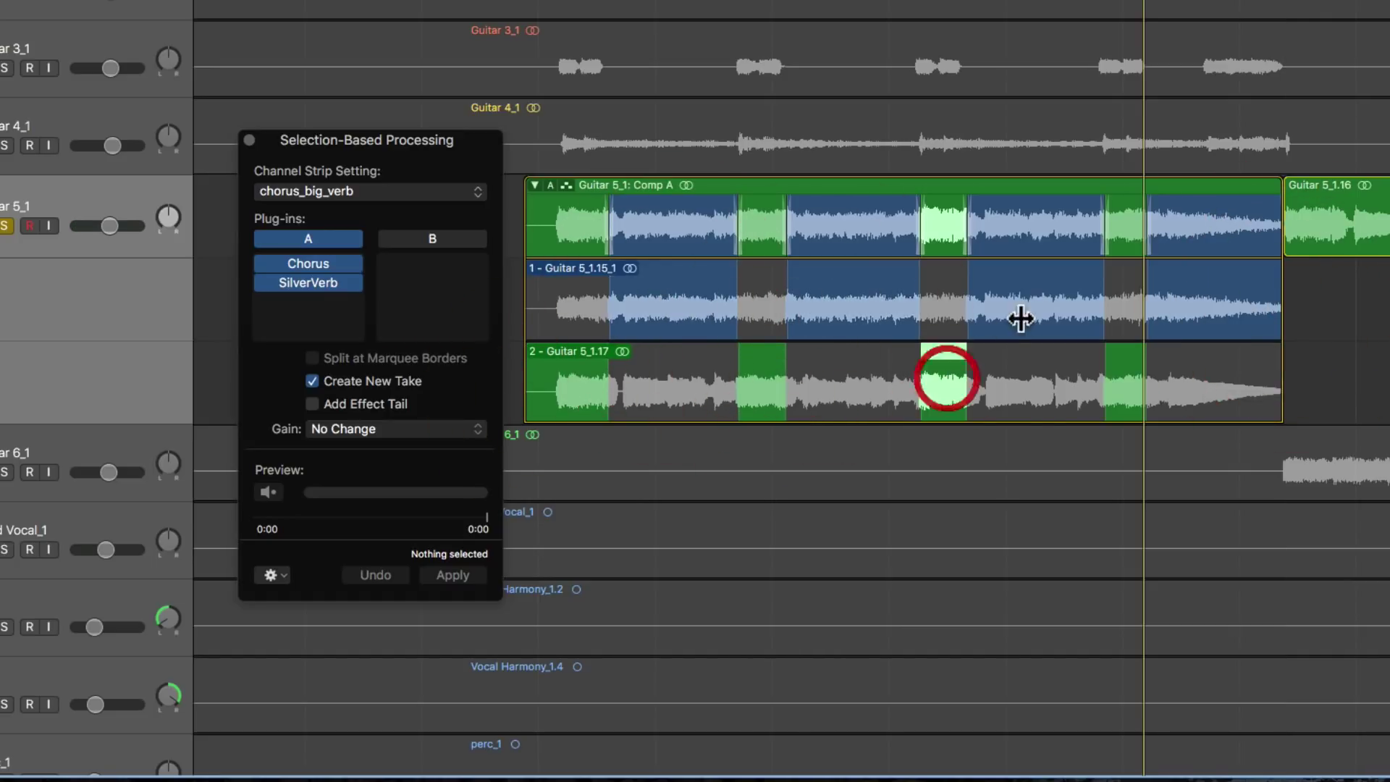
{"action": "left_click", "coordinate": [1030, 313]}
{"action": "left_click", "coordinate": [1124, 380]}
{"action": "left_click", "coordinate": [1160, 337]}
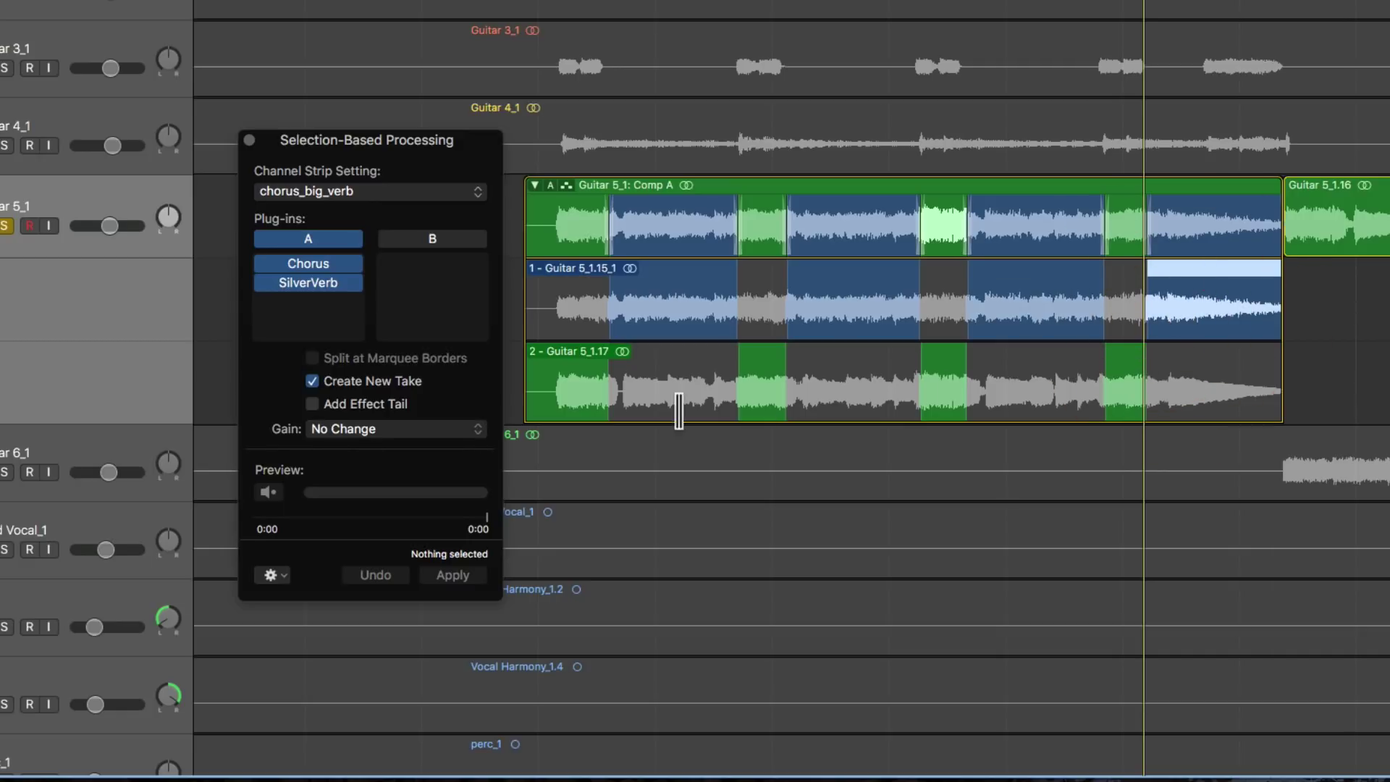
{"action": "left_click", "coordinate": [579, 397]}
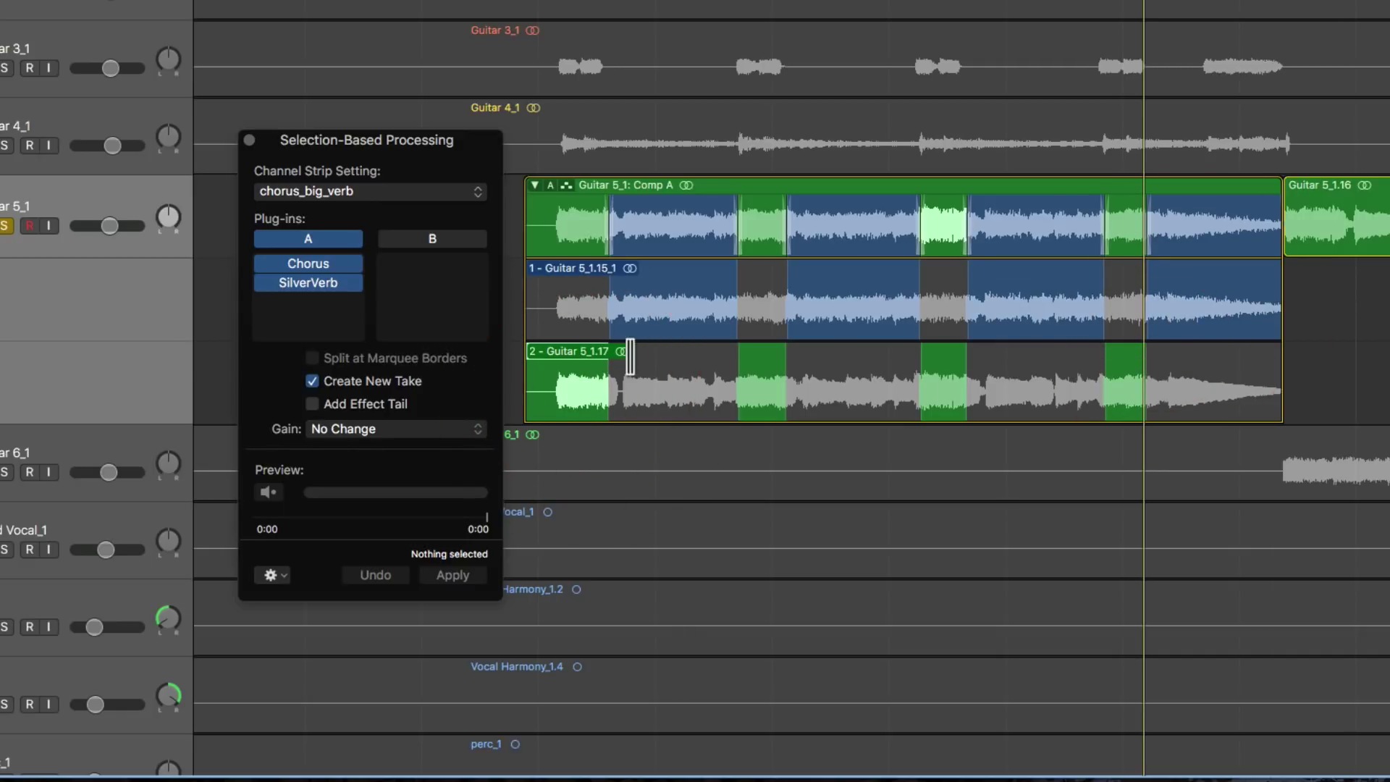
{"action": "left_click", "coordinate": [658, 310]}
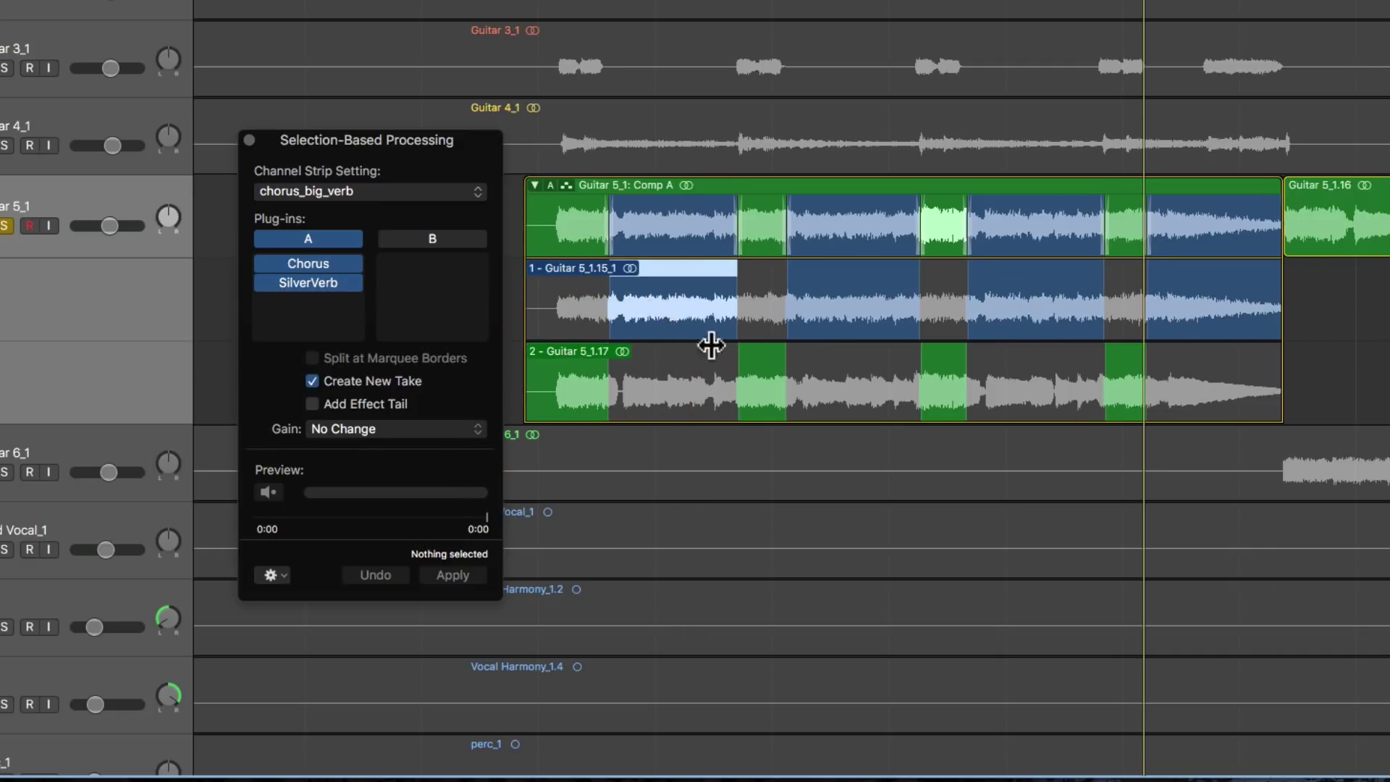
{"action": "left_click", "coordinate": [759, 384]}
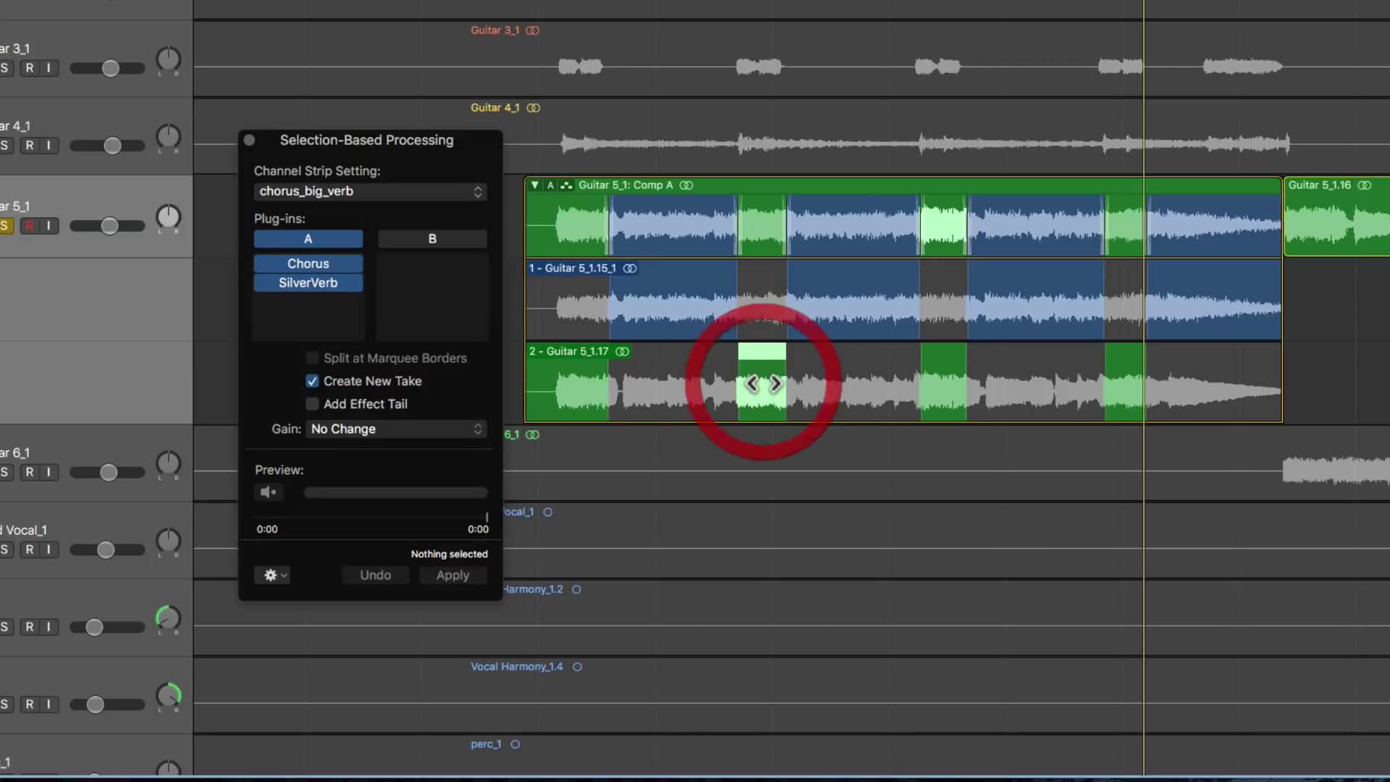
{"action": "left_click", "coordinate": [873, 301]}
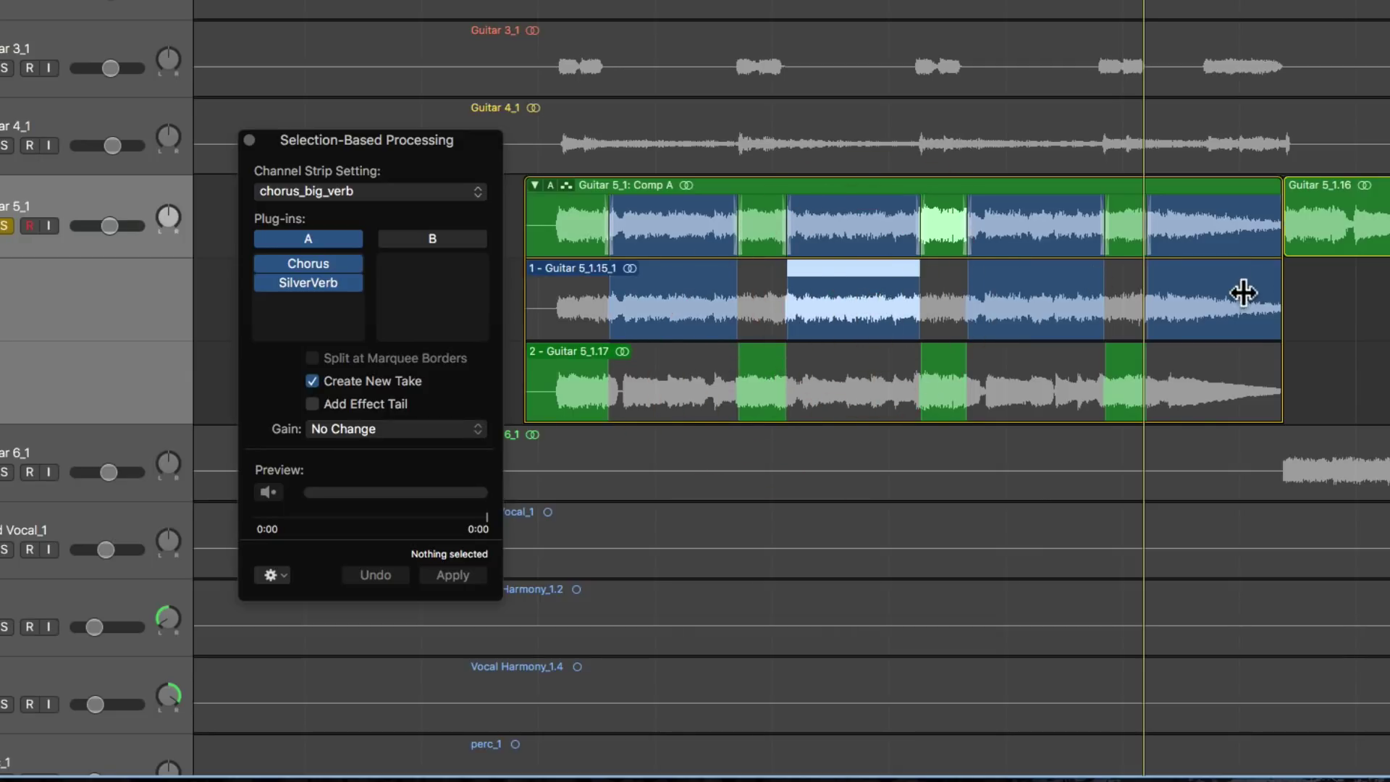
{"action": "key", "text": "space"}
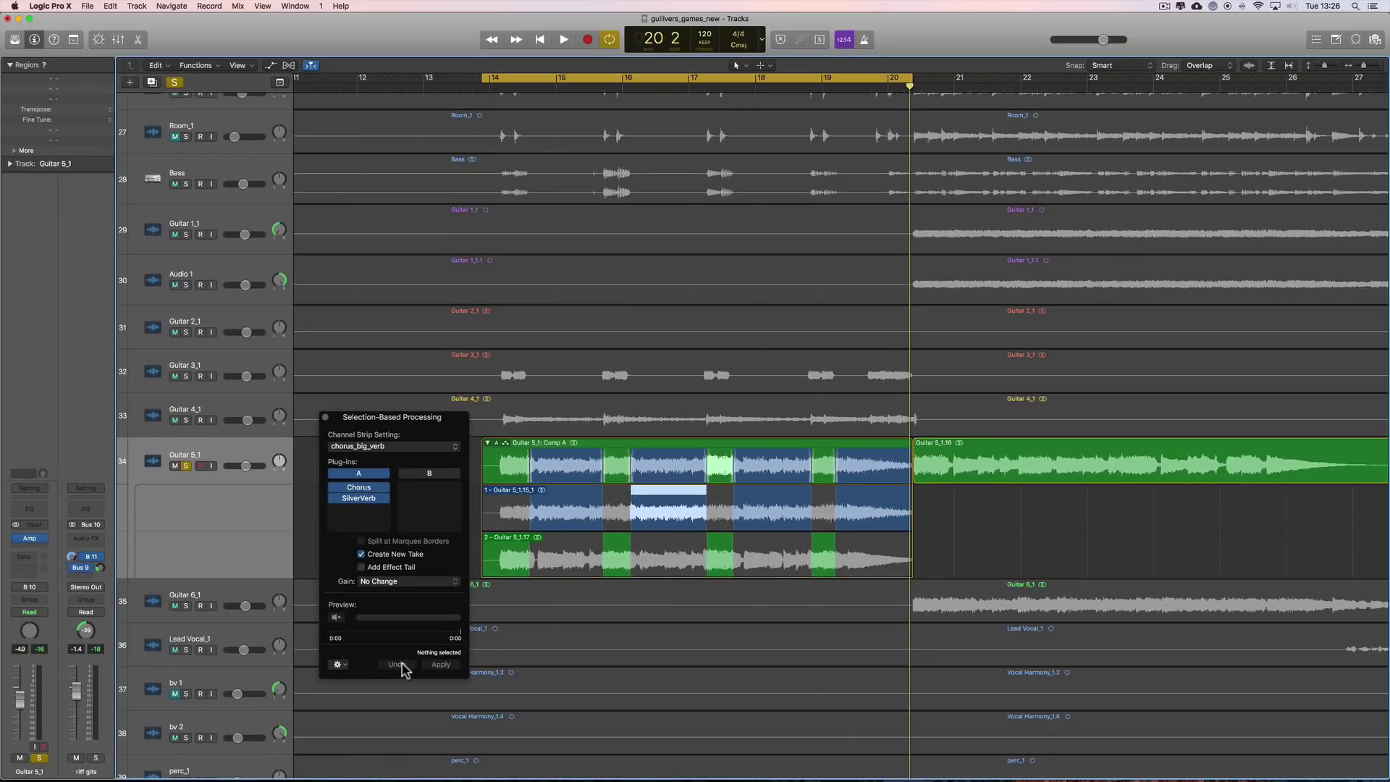
Open the project's Undo History window and move it slightly aside.
{"action": "left_click", "coordinate": [400, 663]}
{"action": "left_click", "coordinate": [406, 669]}
{"action": "left_click", "coordinate": [110, 6]}
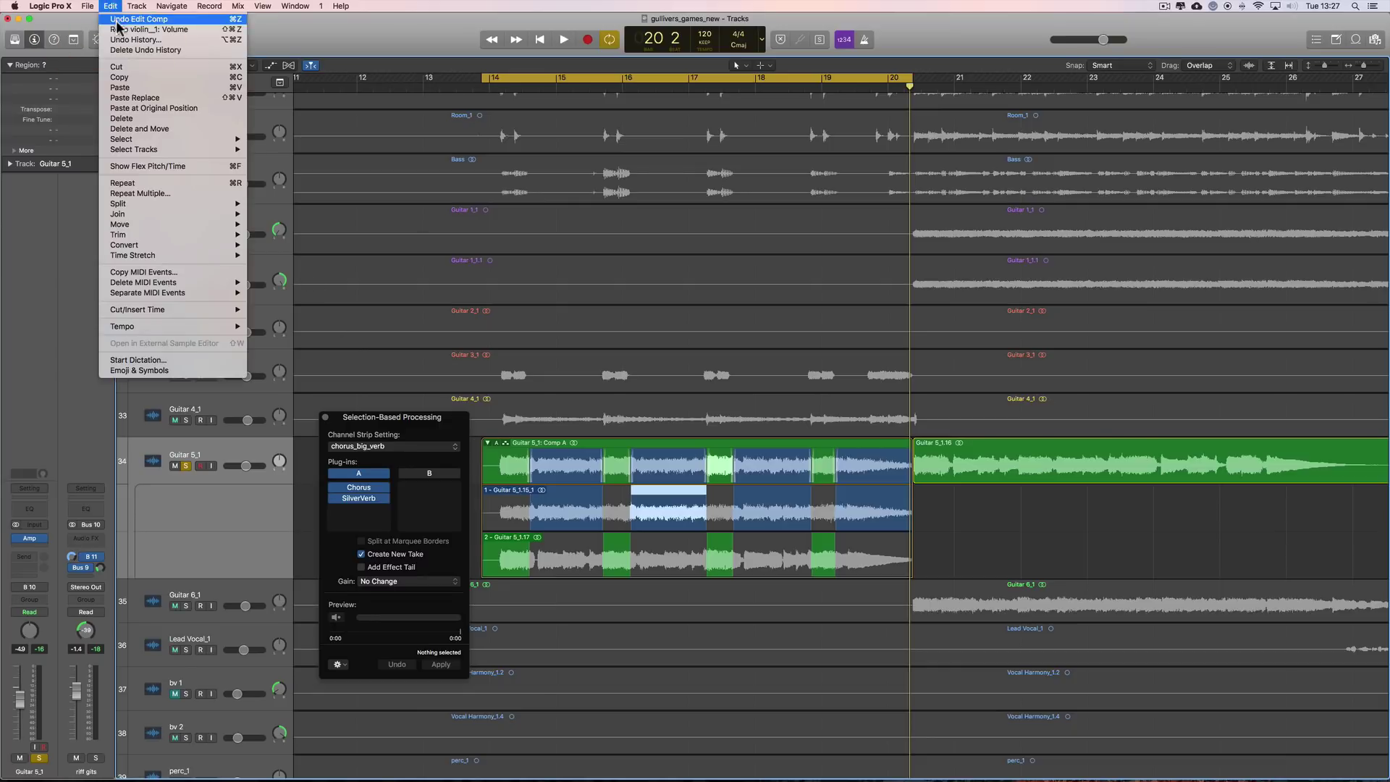
{"action": "left_click", "coordinate": [131, 41]}
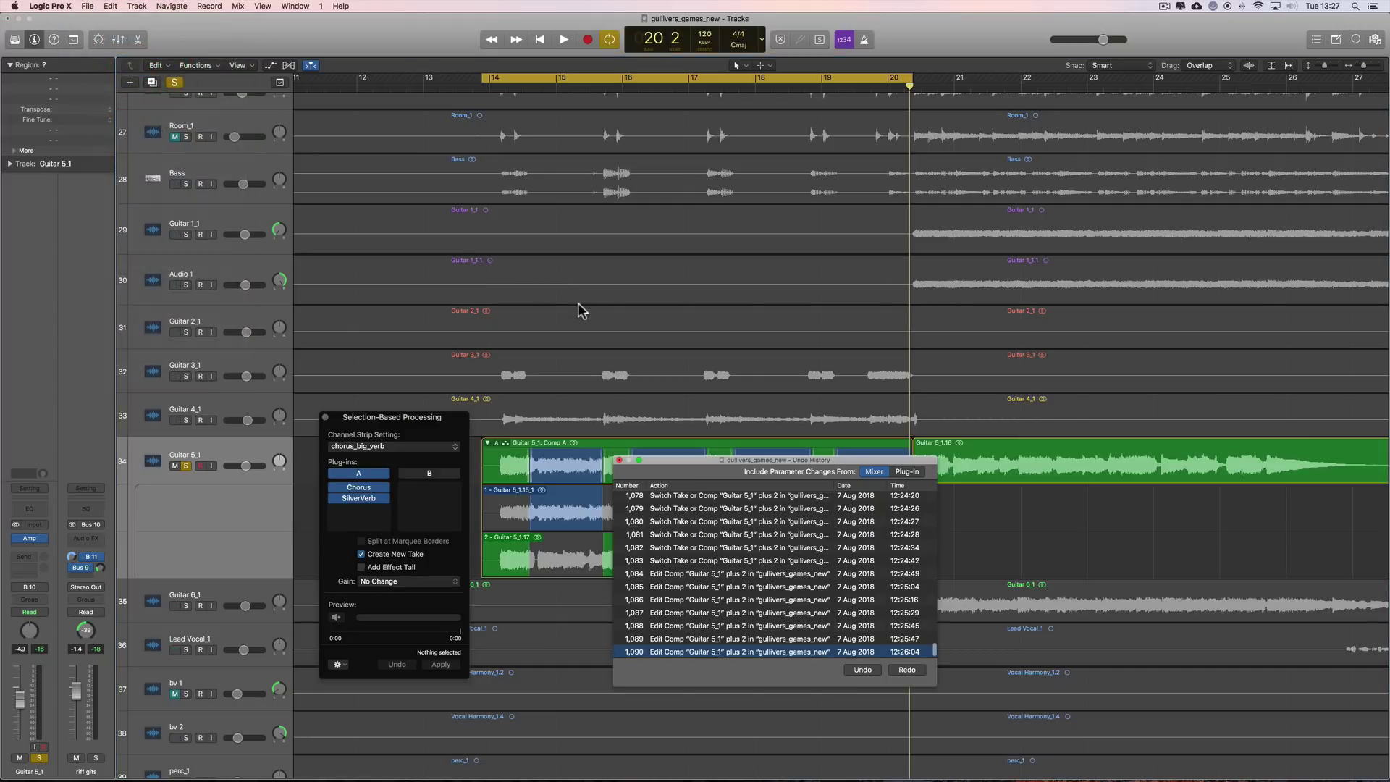
{"action": "left_click_drag", "start_coordinate": [695, 460], "coordinate": [637, 451]}
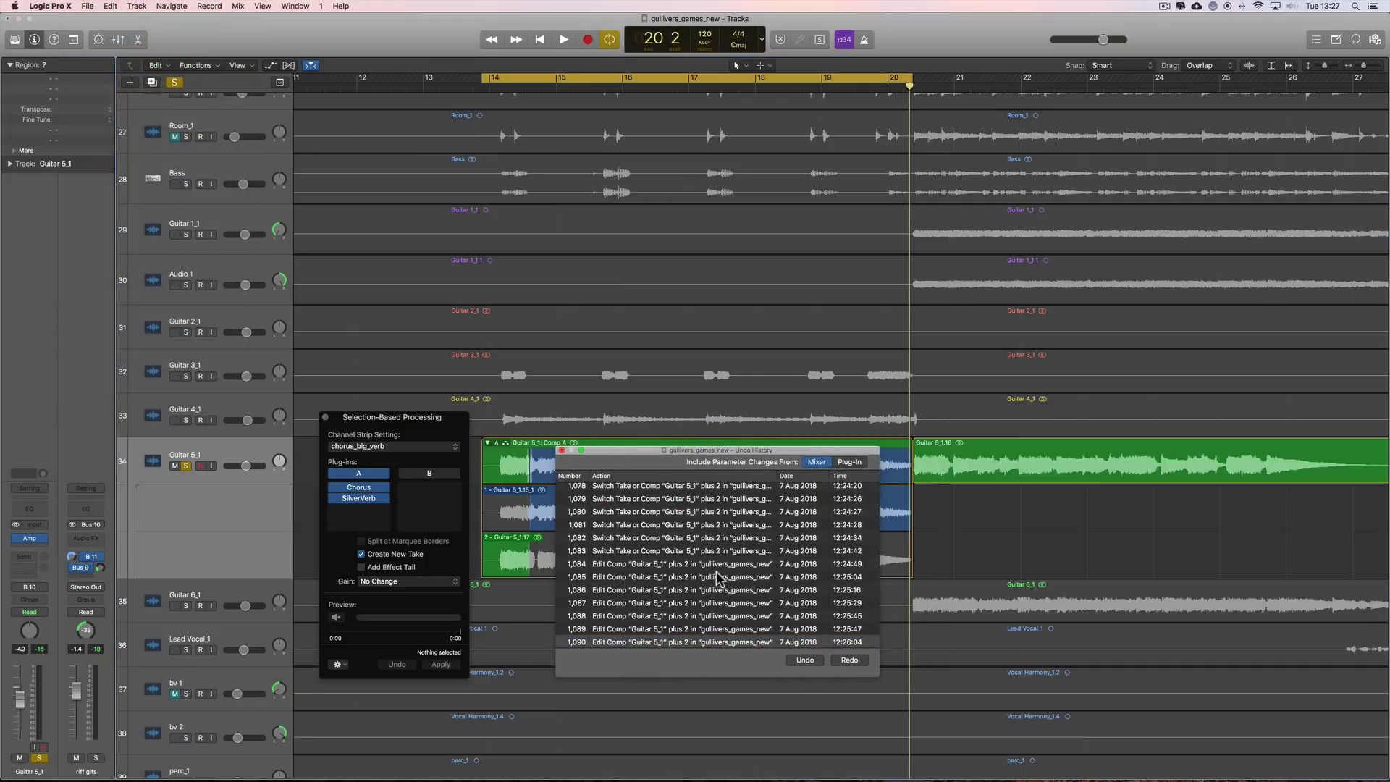
Revert the project to the Selection Based Audio Processing action, undo that action as well, and close the history.
{"action": "scroll", "coordinate": [710, 579], "scroll_direction": "up", "scroll_amount": 5}
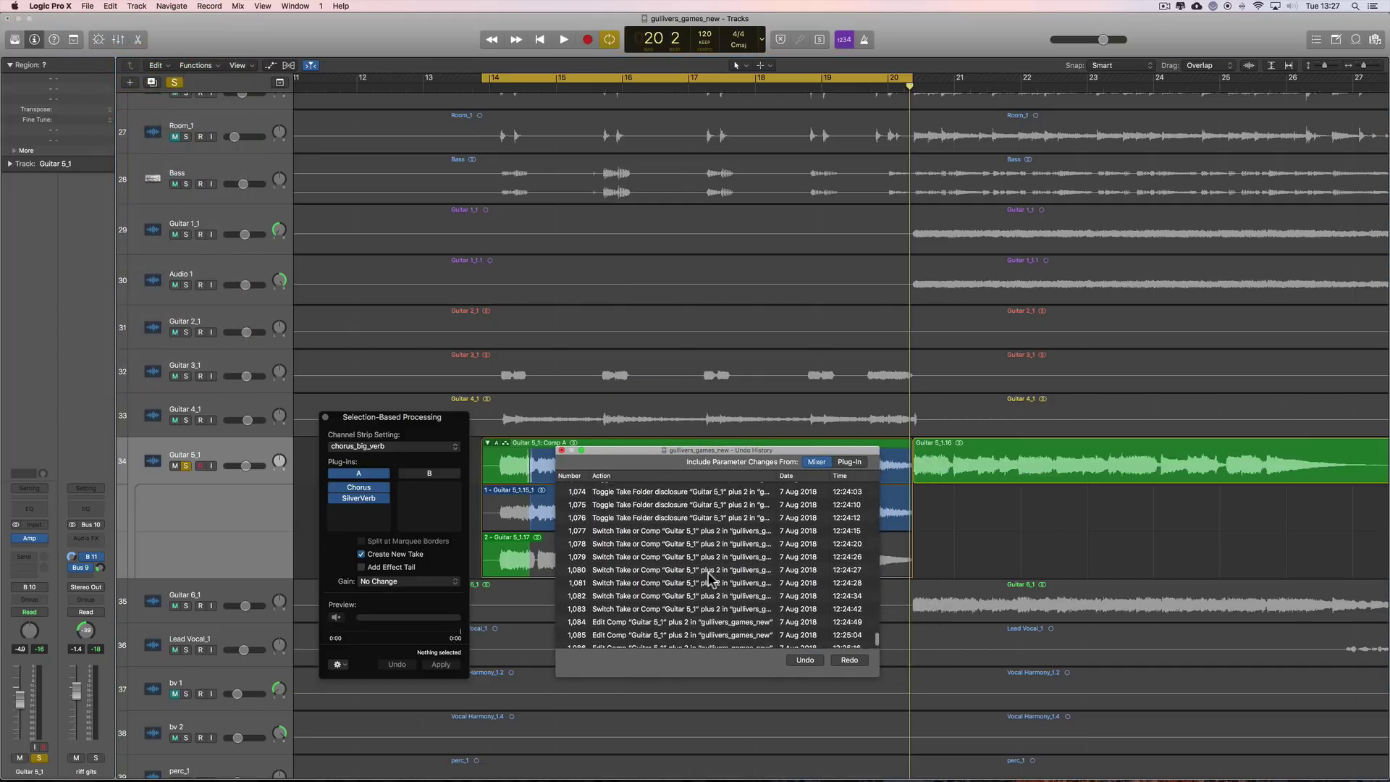
{"action": "scroll", "coordinate": [709, 579], "scroll_direction": "up", "scroll_amount": 1}
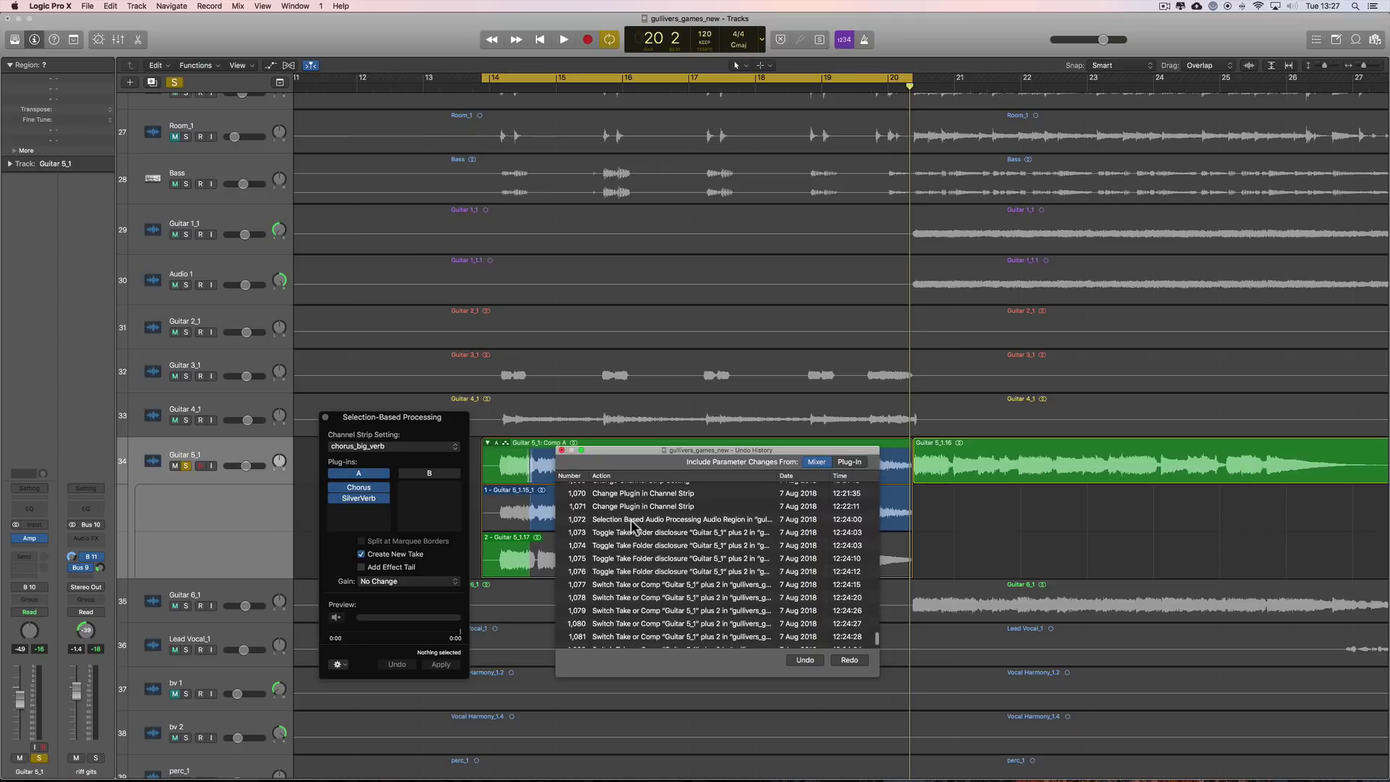
{"action": "left_click", "coordinate": [640, 519]}
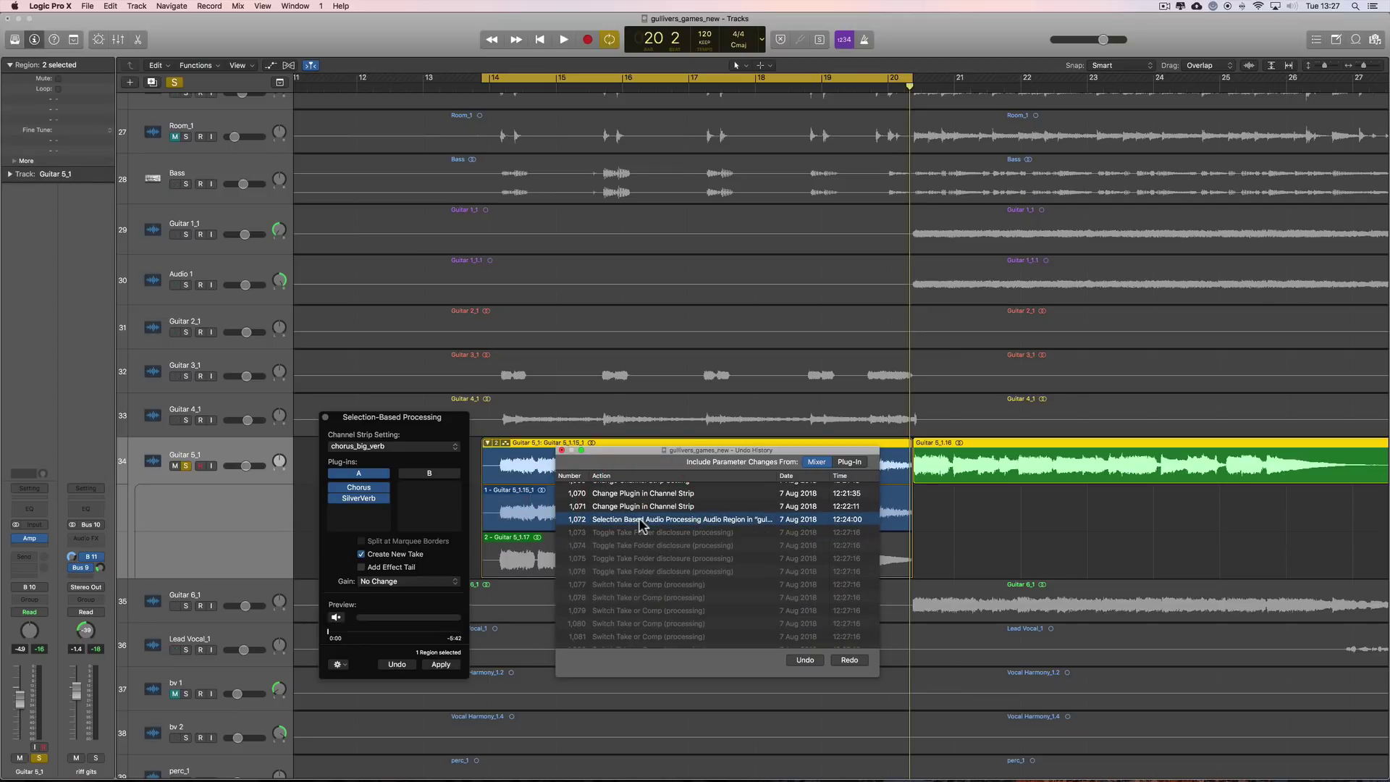
{"action": "left_click", "coordinate": [805, 659]}
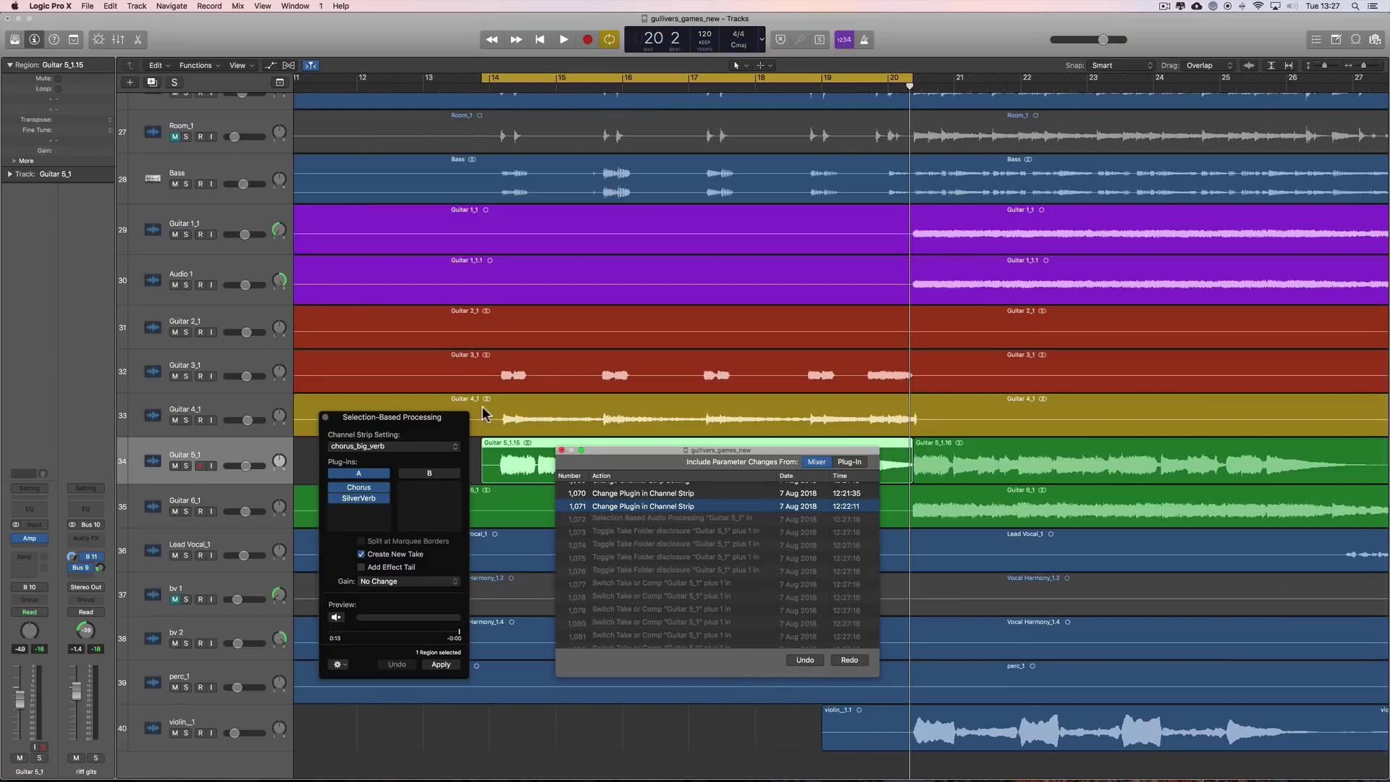
{"action": "left_click", "coordinate": [561, 451]}
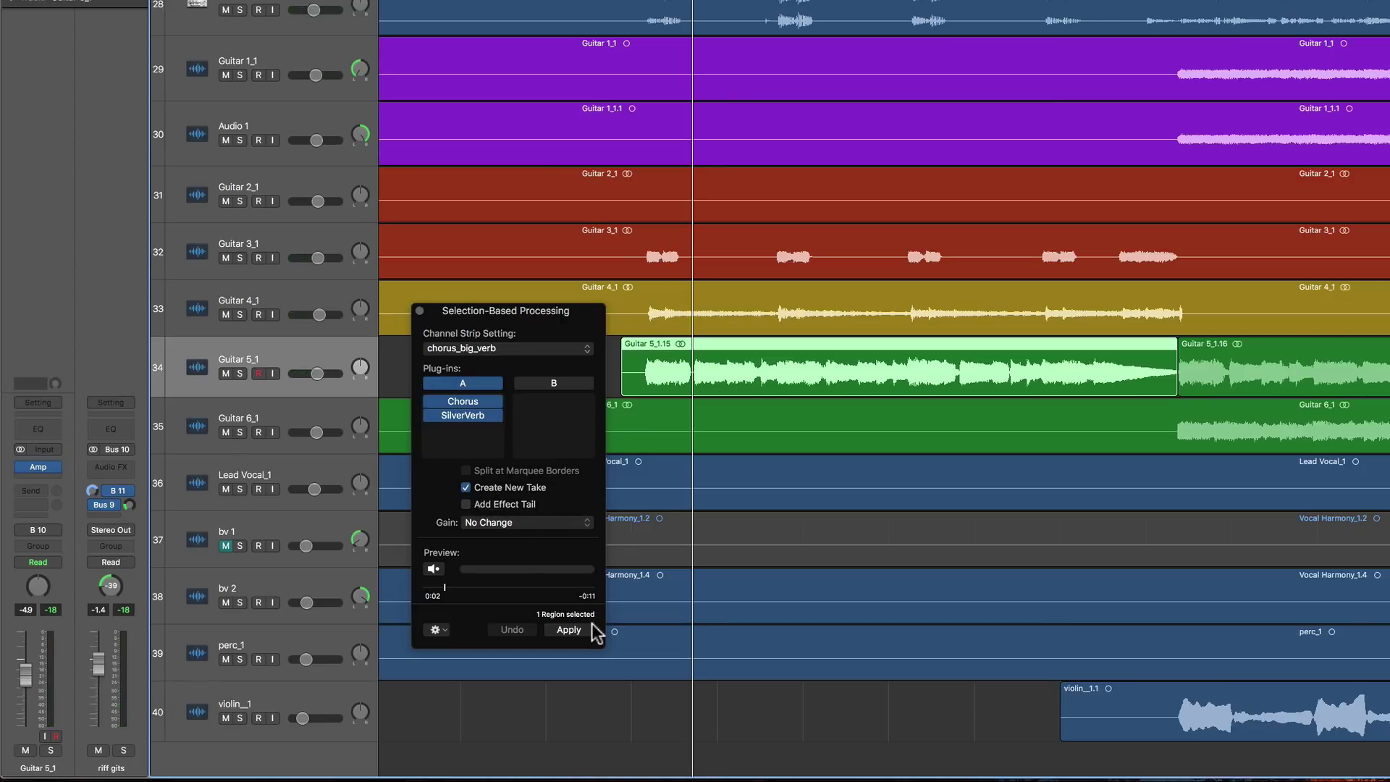
Disable Create New Take, enable Add Effect Tail, and move the Guitar 5_1.16 region about two bars later.
{"action": "left_click", "coordinate": [466, 487]}
{"action": "left_click", "coordinate": [466, 505]}
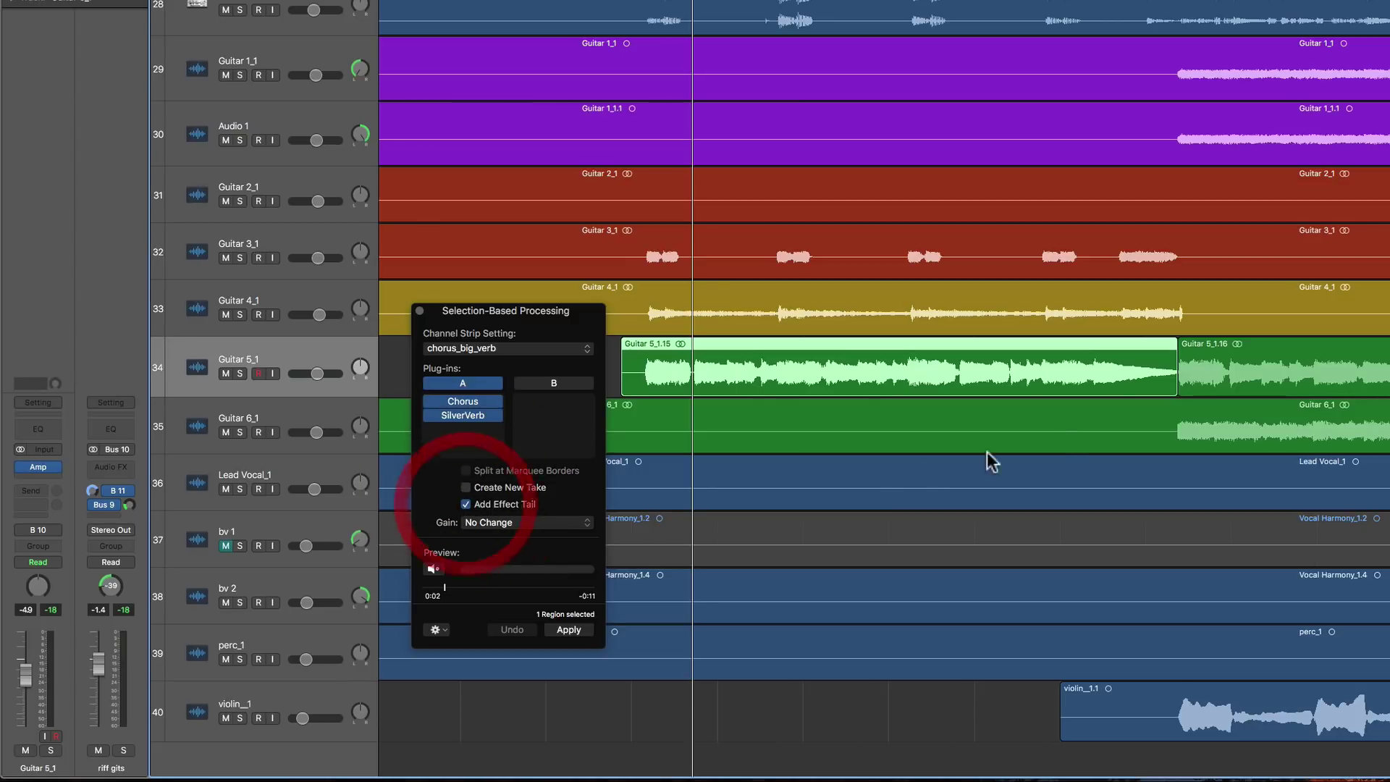
{"action": "left_click", "coordinate": [1149, 376]}
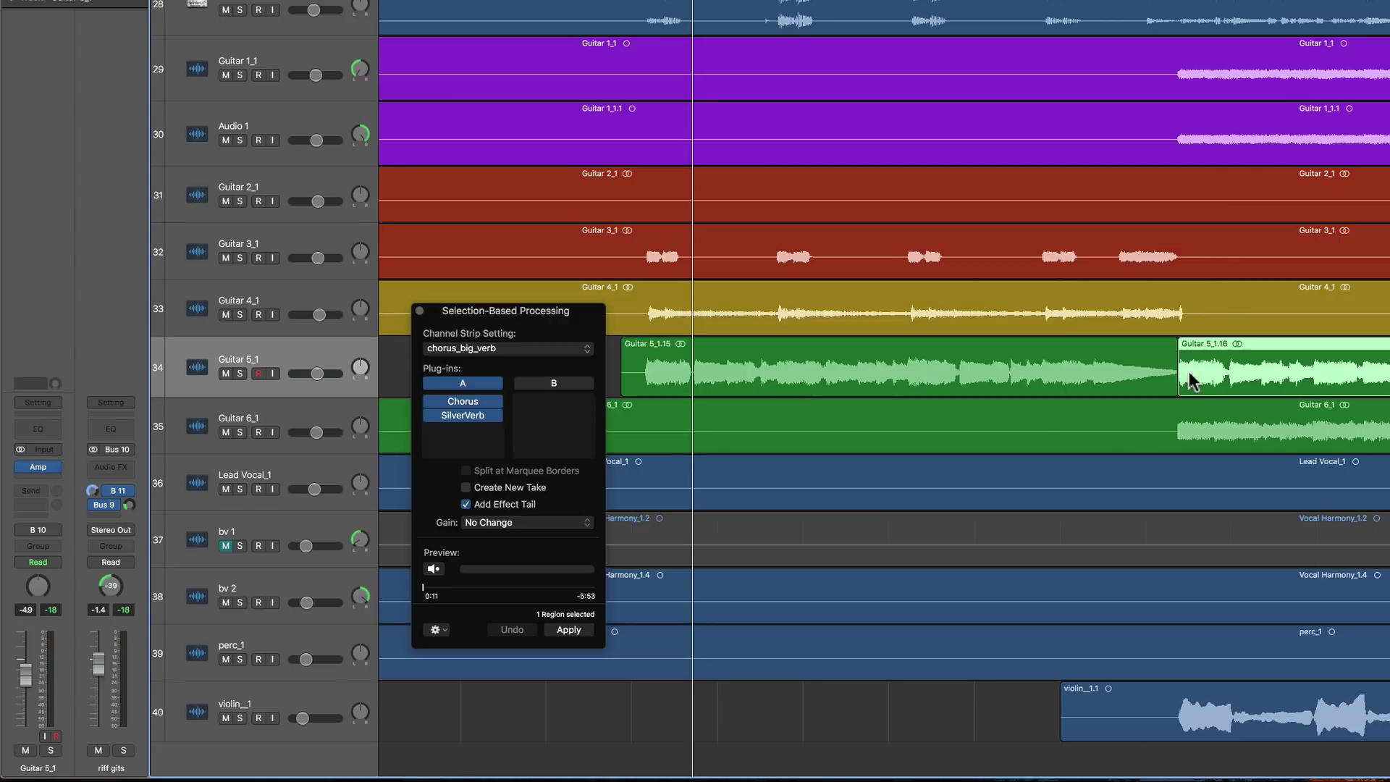
{"action": "left_click", "coordinate": [1187, 377]}
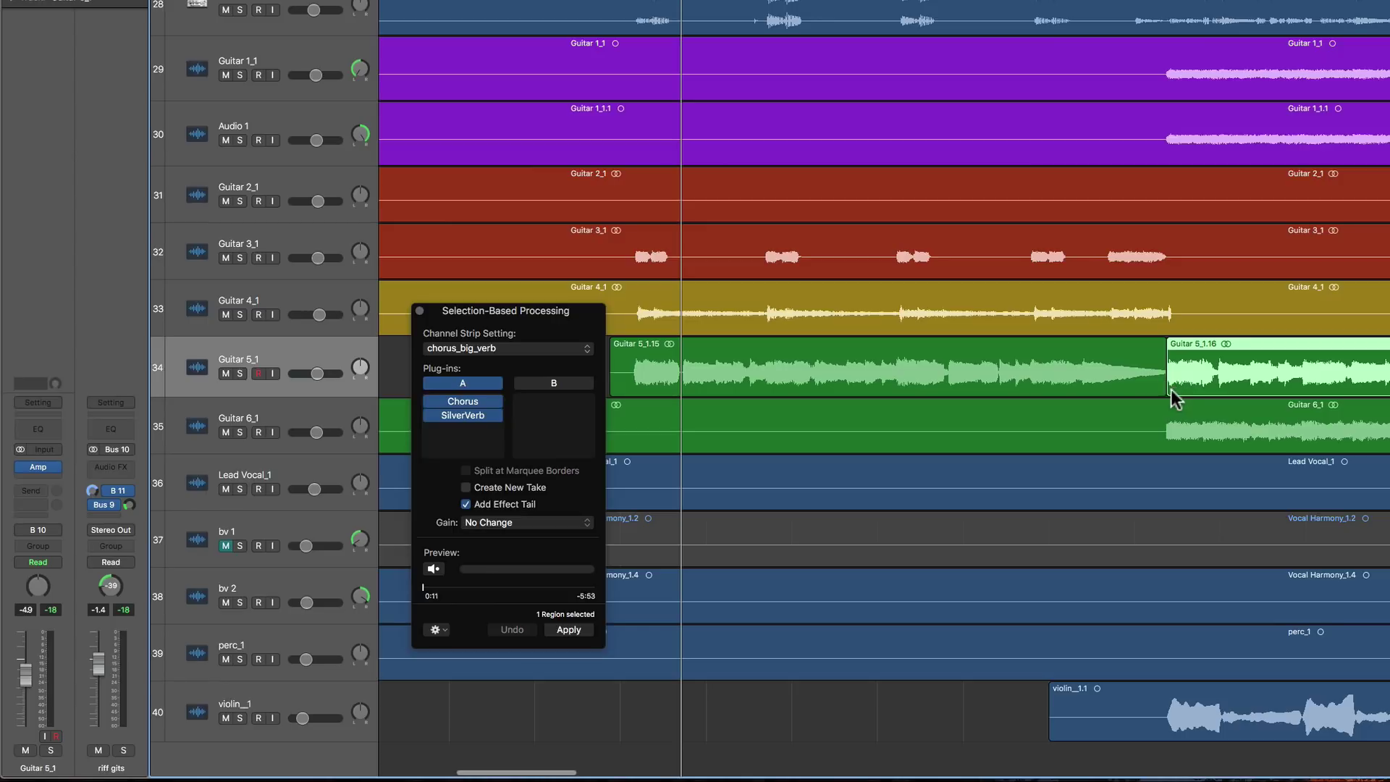
{"action": "left_click_drag", "start_coordinate": [1170, 392], "coordinate": [1351, 395]}
Apply the chorus_big_verb processing to the Guitar 5_1.15 region with Add Effect Tail disabled.
{"action": "left_click", "coordinate": [1151, 384]}
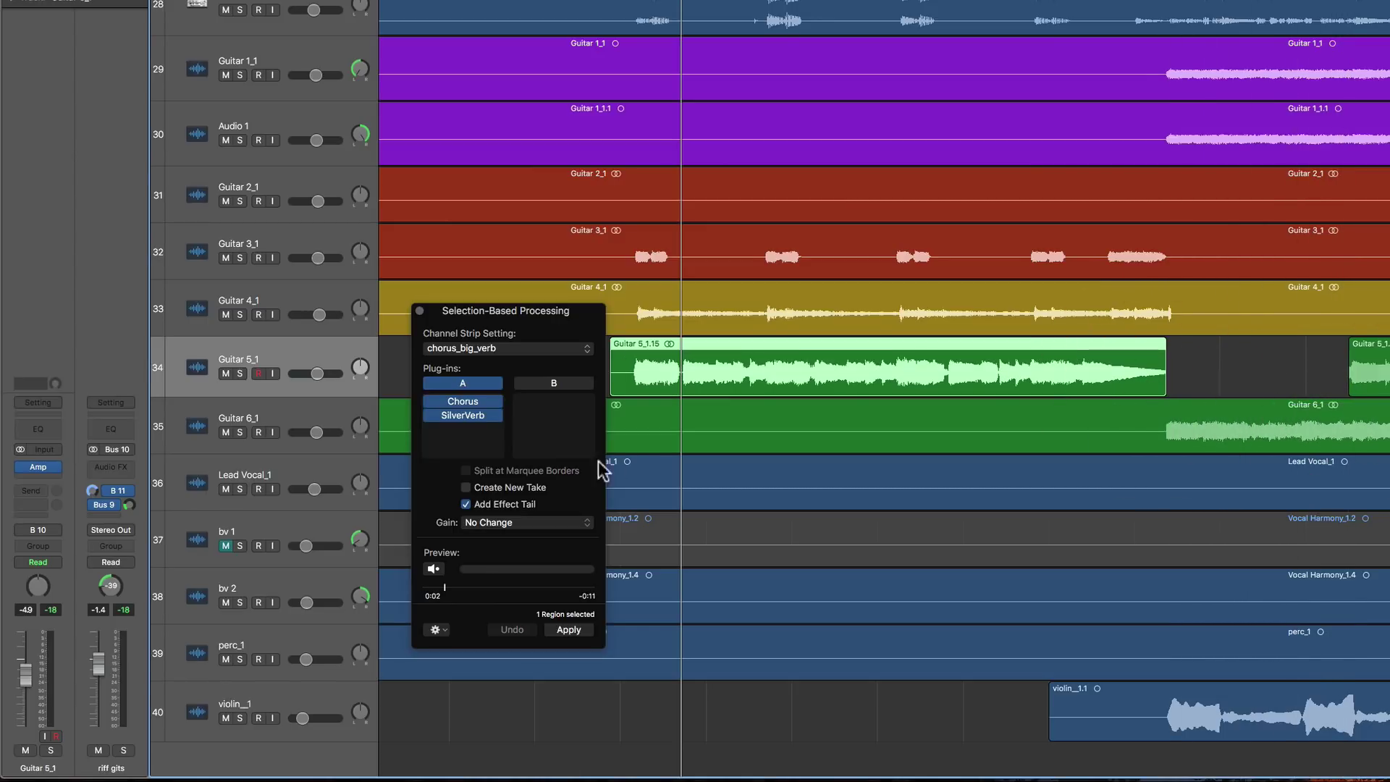
{"action": "left_click", "coordinate": [466, 505]}
{"action": "left_click", "coordinate": [570, 630]}
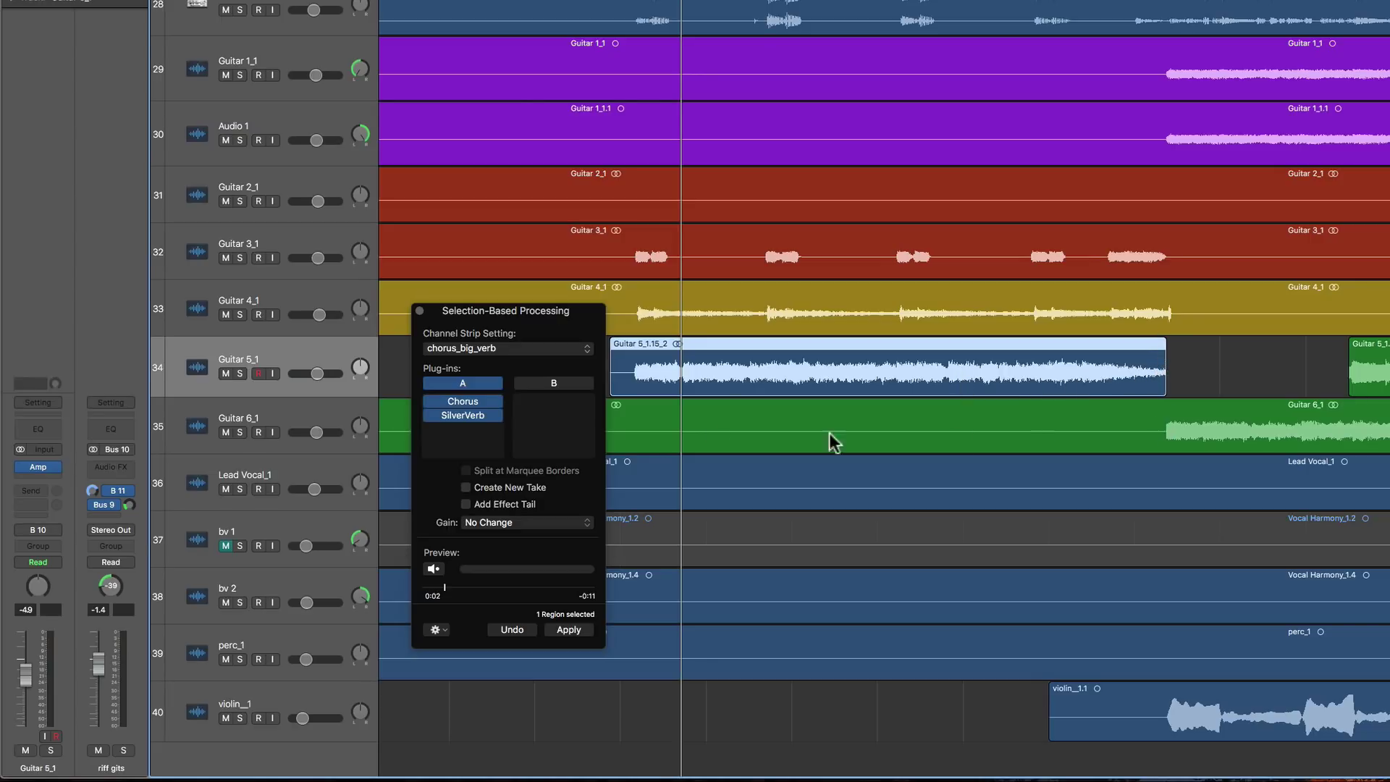
Play the processed Guitar 5_1 region and solo its track to hear how the region ends.
{"action": "scroll", "coordinate": [1050, 289], "scroll_direction": "left", "scroll_amount": 1}
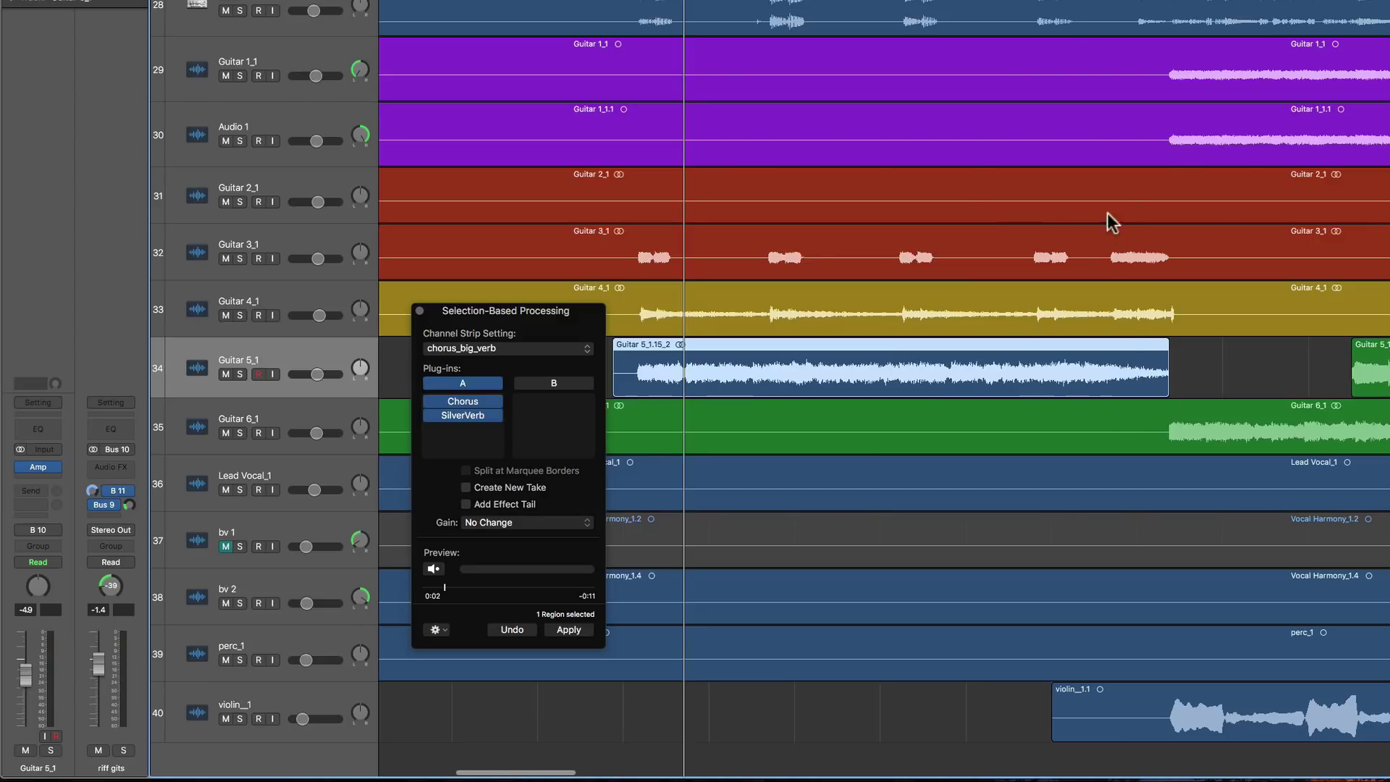
{"action": "key", "text": "space"}
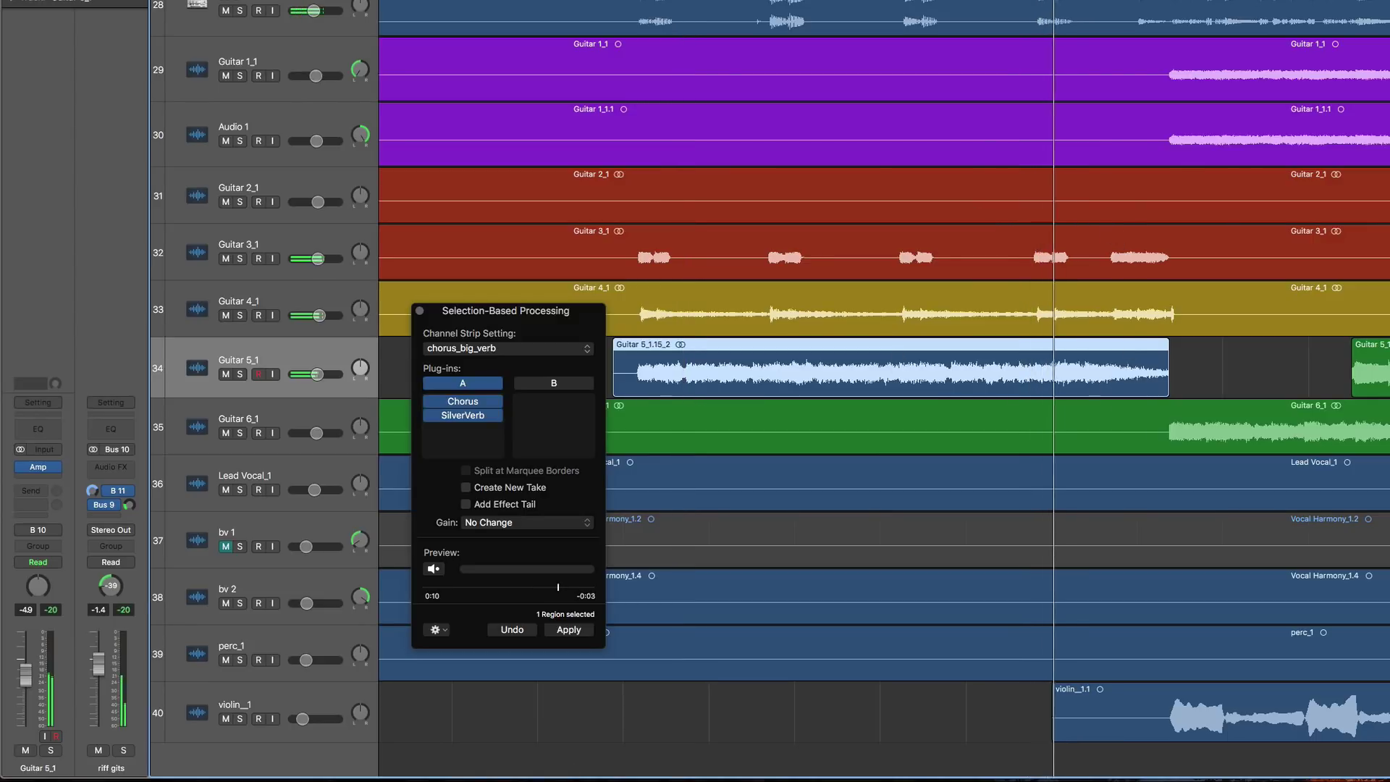
{"action": "left_click", "coordinate": [240, 374]}
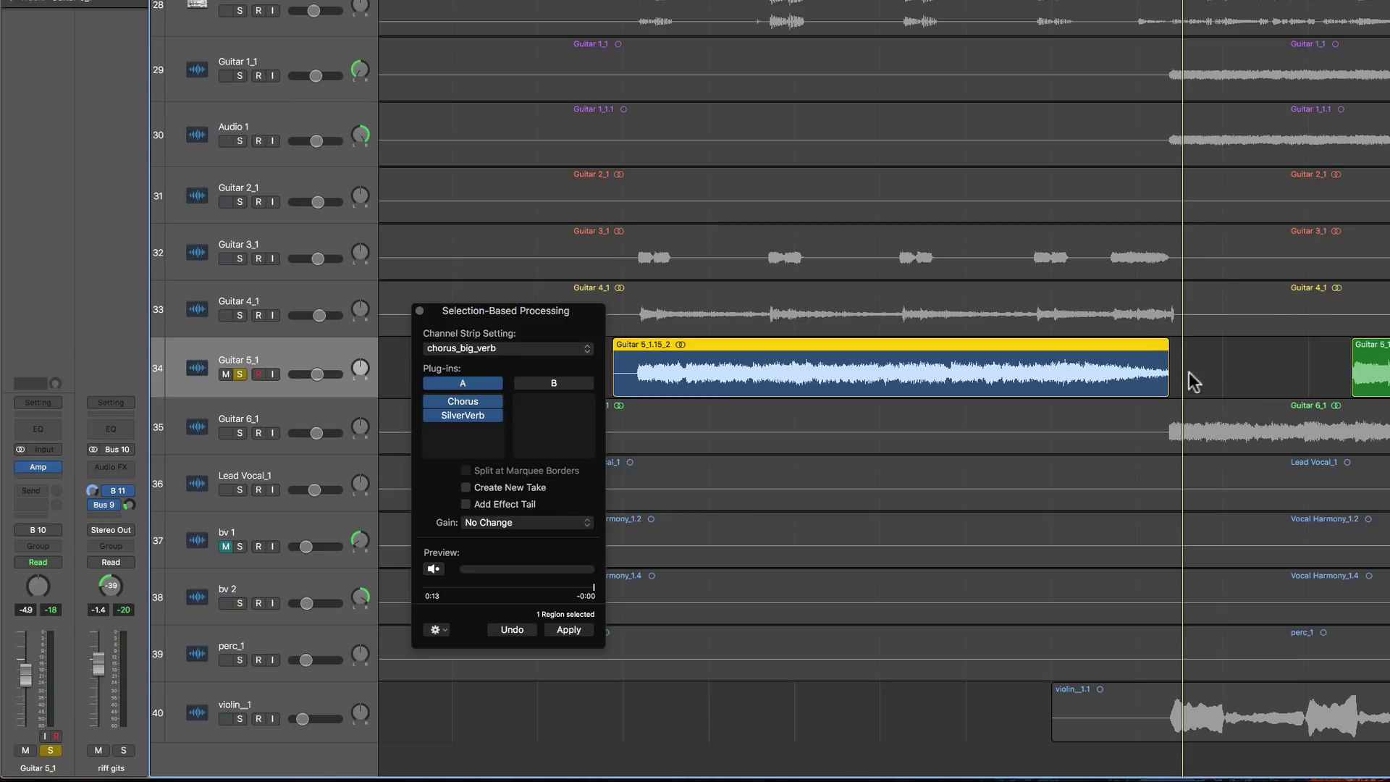
Undo the last processing and reapply chorus_big_verb to the Guitar 5_1.15 region with Add Effect Tail enabled.
{"action": "left_click", "coordinate": [515, 630]}
{"action": "left_click", "coordinate": [466, 504]}
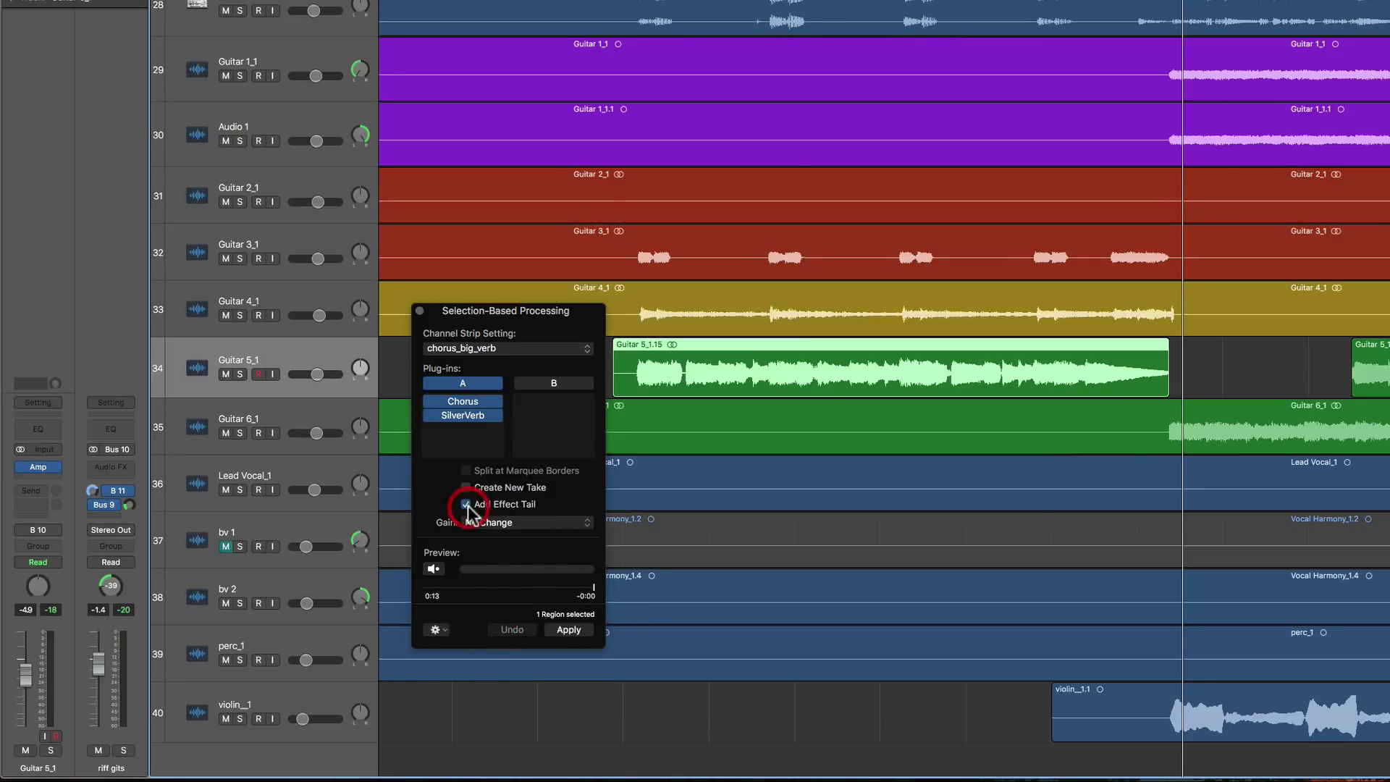
{"action": "left_click", "coordinate": [569, 631]}
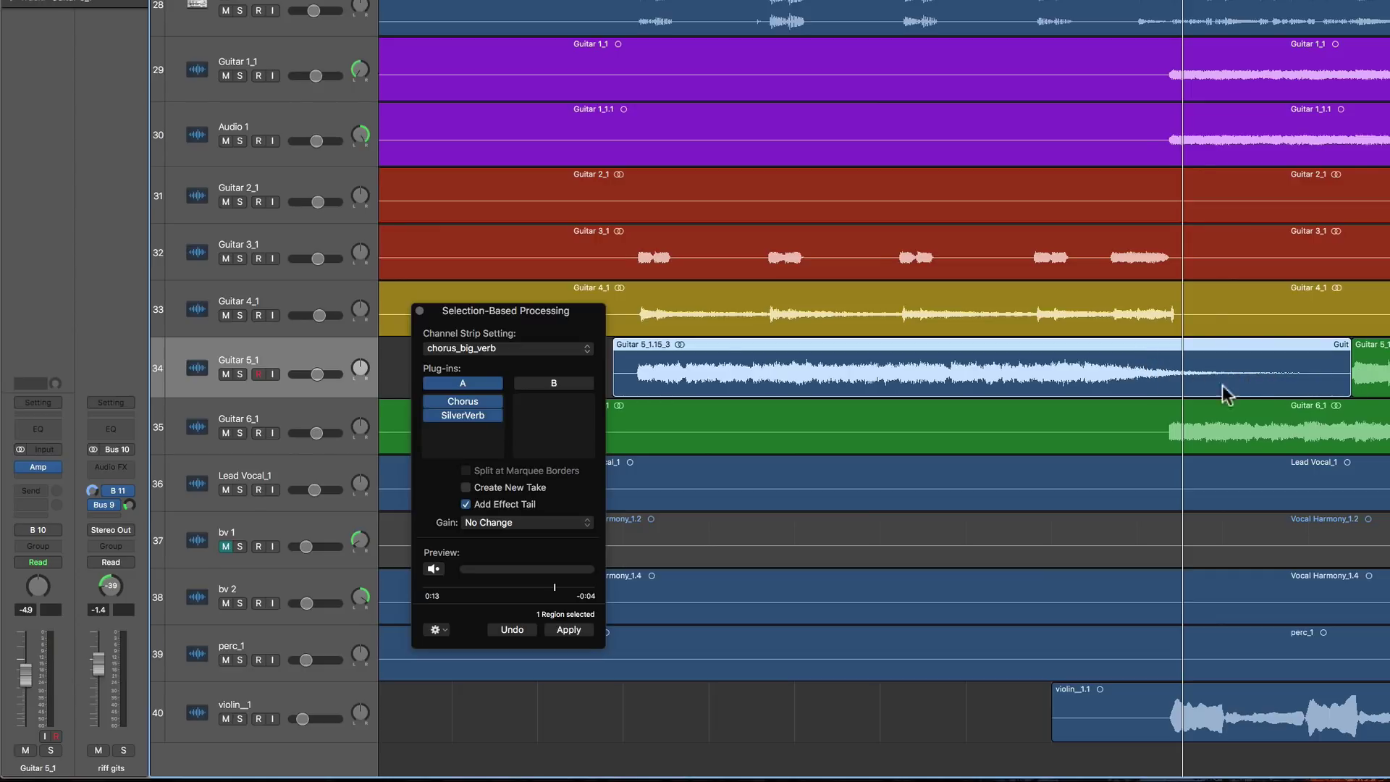
Play the processed Guitar 5_1 region with its track soloed to hear the reverb tail at its end.
{"action": "key", "text": "space"}
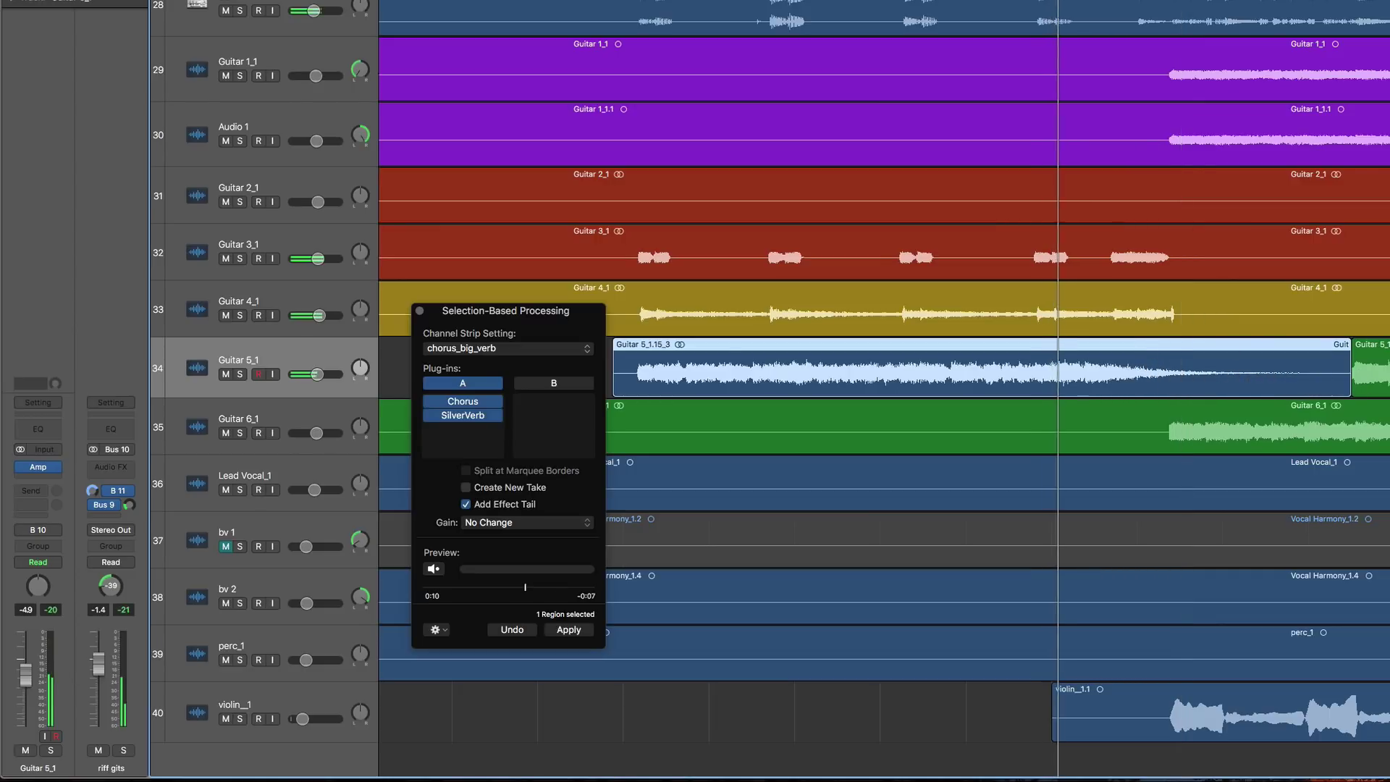
{"action": "left_click", "coordinate": [240, 374]}
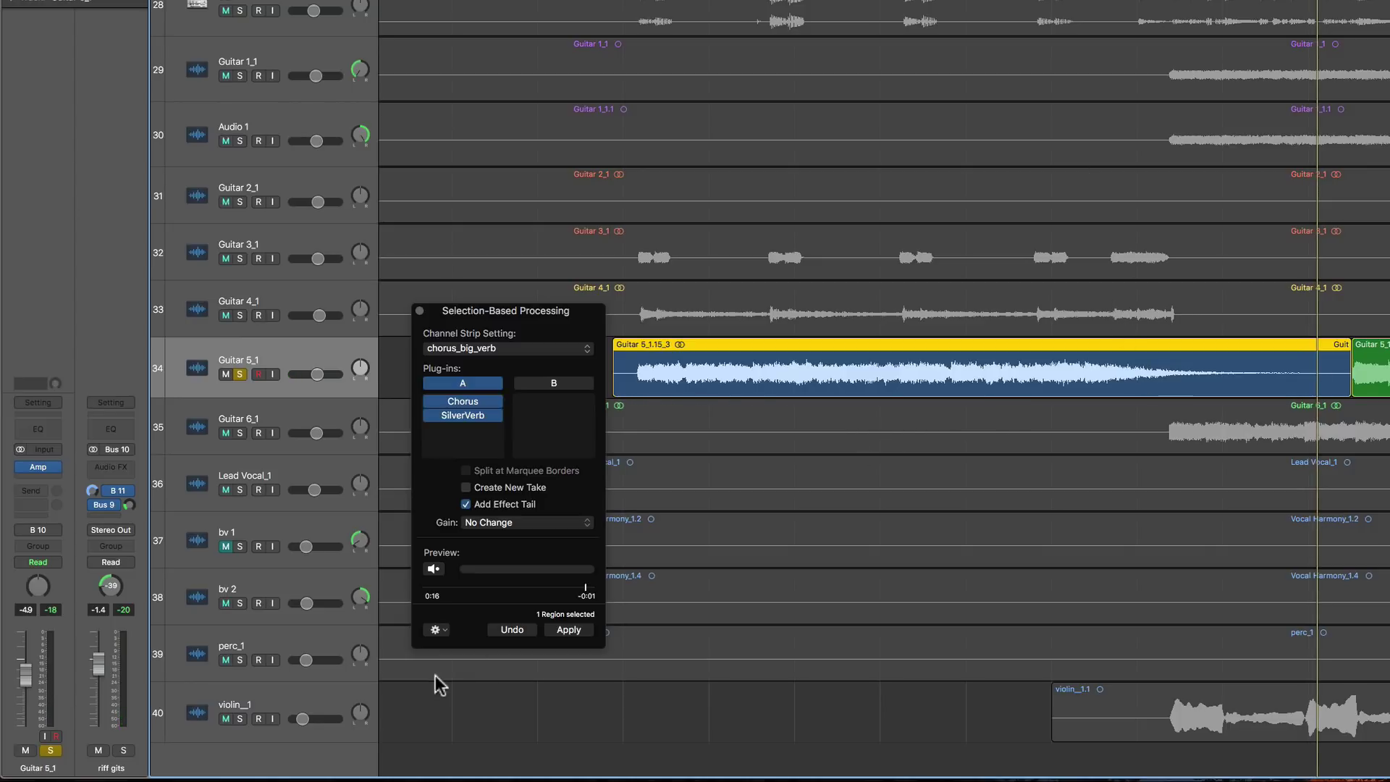
Undo the effect tail processing and extend the start of the Guitar 5_1.16 region back to the end of Guitar 5_1.15.
{"action": "left_click", "coordinate": [511, 629]}
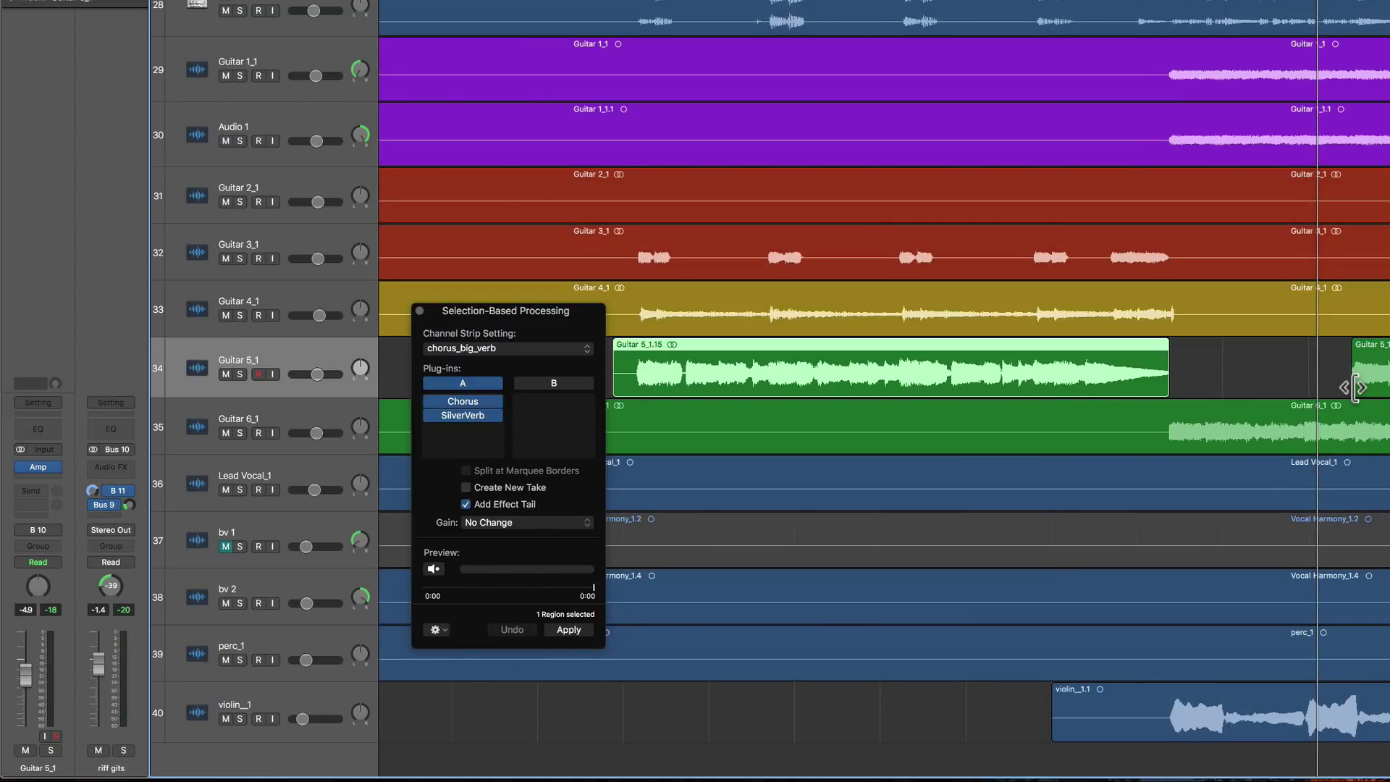
{"action": "left_click_drag", "start_coordinate": [1353, 378], "coordinate": [1165, 382]}
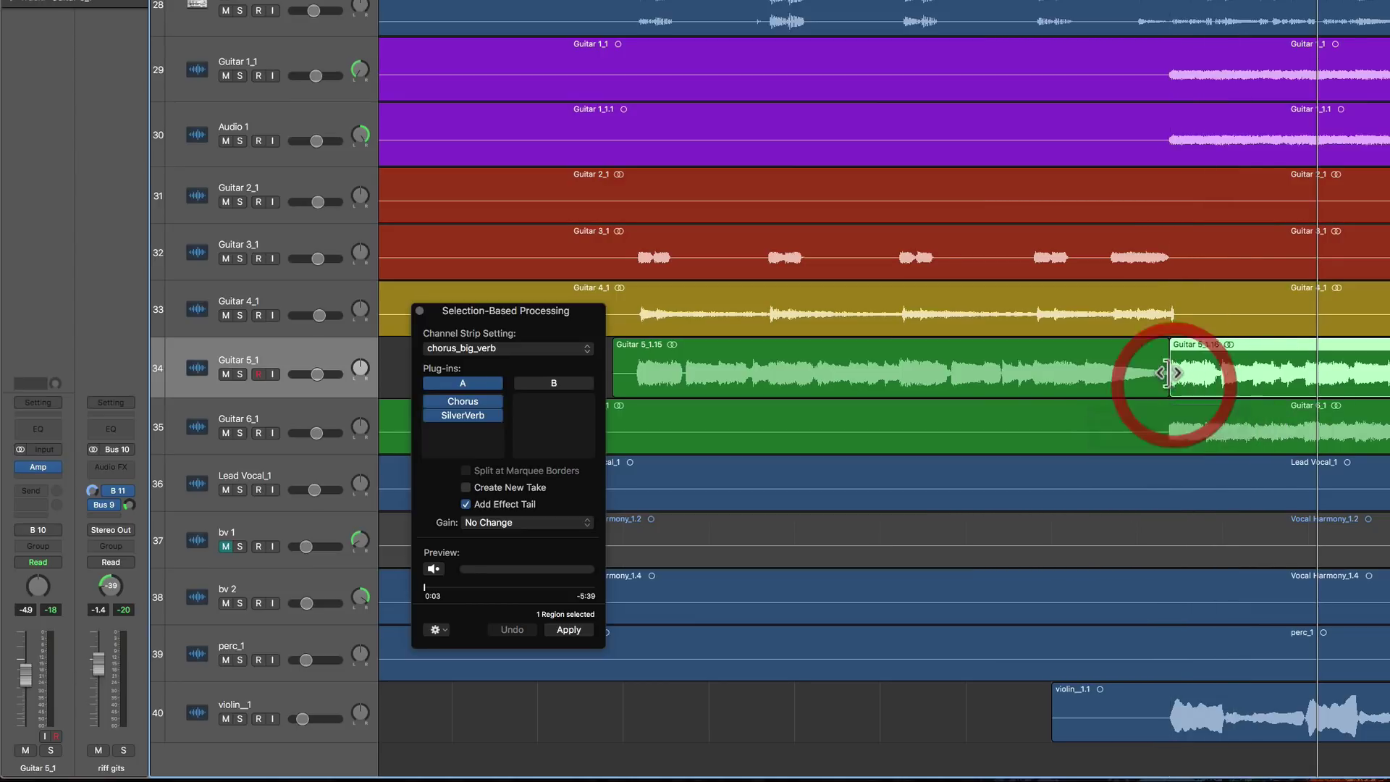
{"action": "left_click", "coordinate": [1129, 377]}
{"action": "left_click", "coordinate": [1162, 372]}
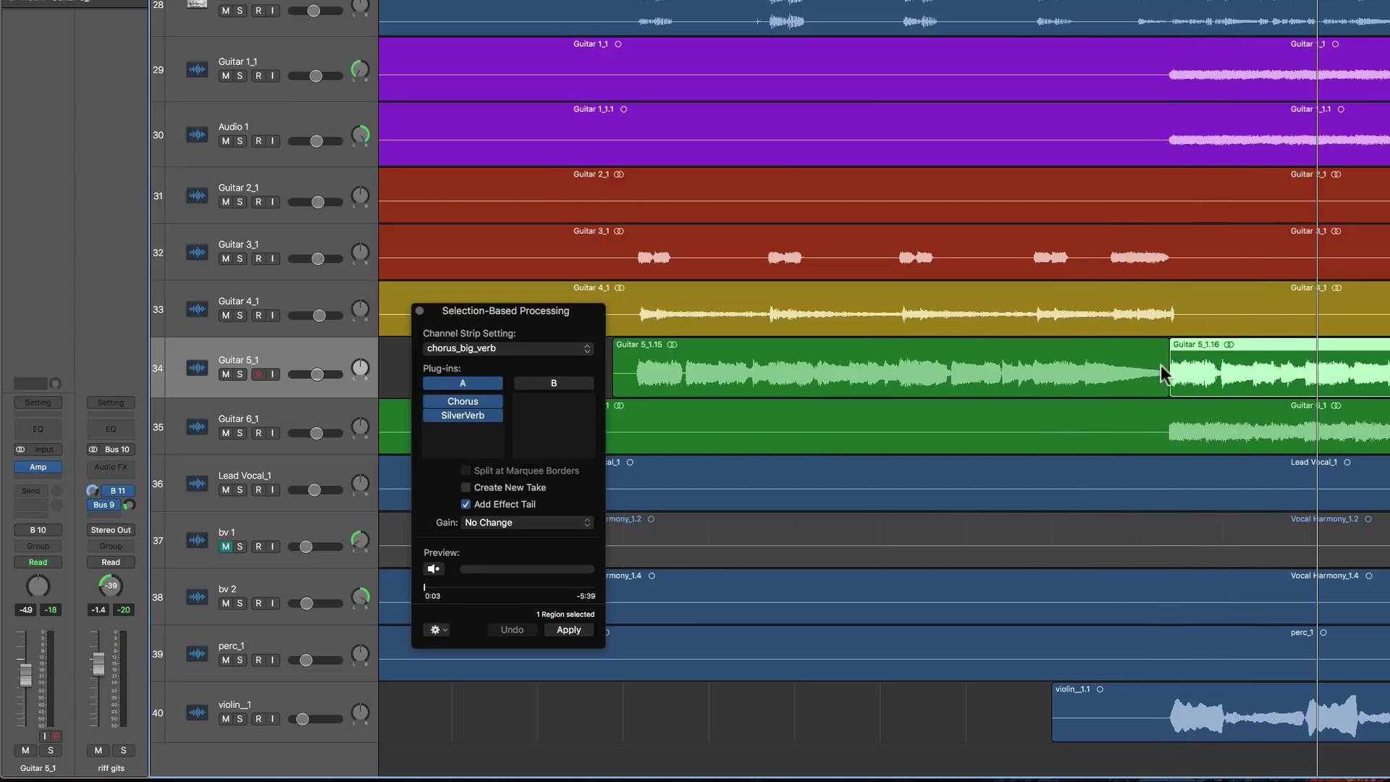
Trim the start of the Guitar 5_1.16 region about two bars later, and extend it back to meet Guitar 5_1.15.
{"action": "left_click", "coordinate": [1154, 367]}
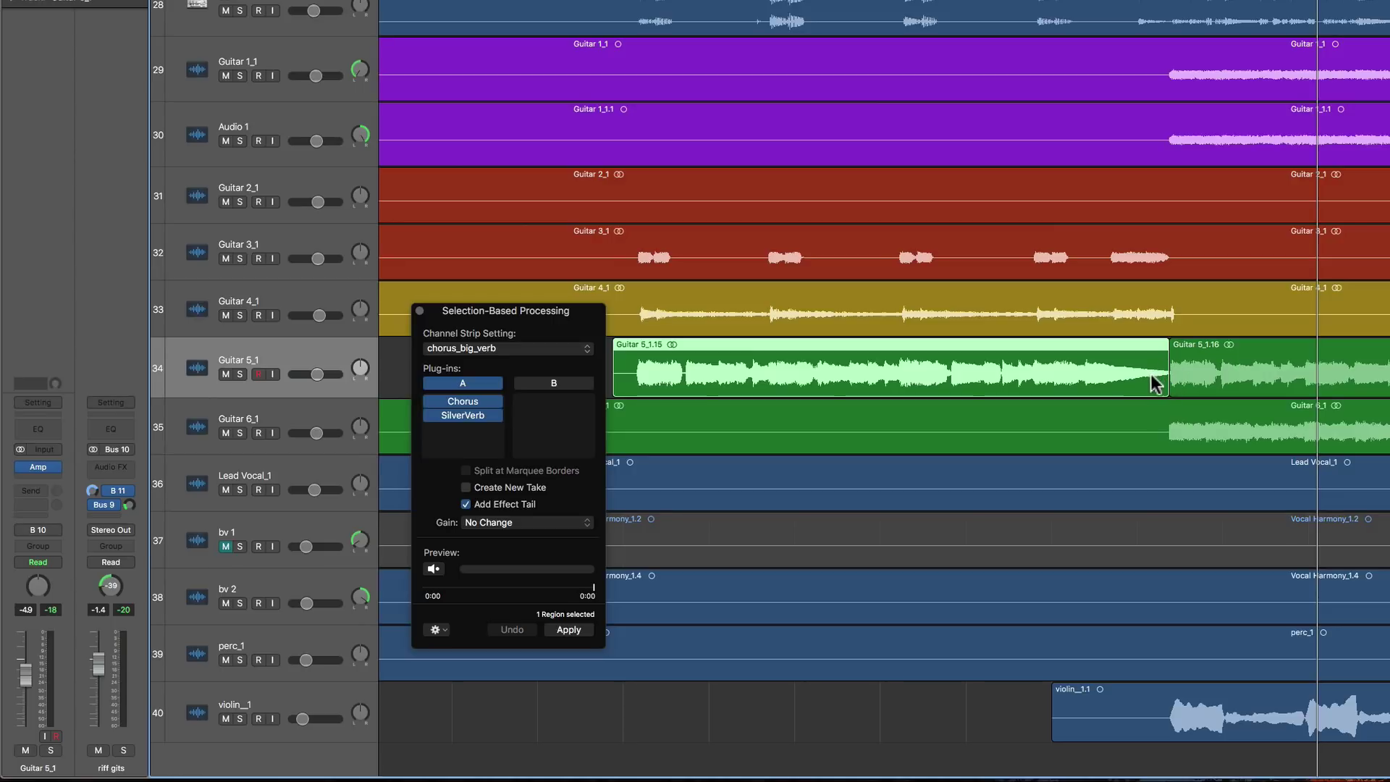
{"action": "left_click", "coordinate": [1217, 380]}
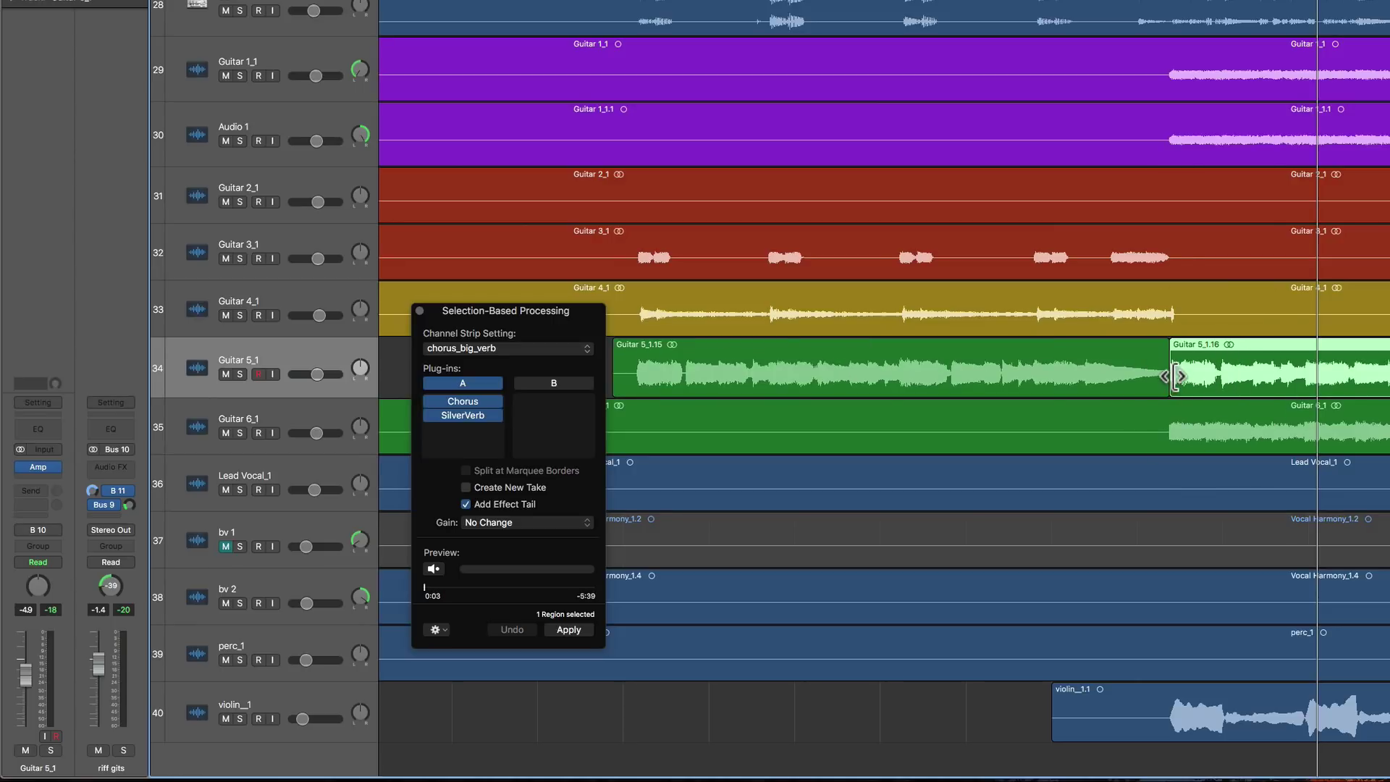
{"action": "left_click", "coordinate": [1174, 373]}
{"action": "left_click", "coordinate": [1158, 391]}
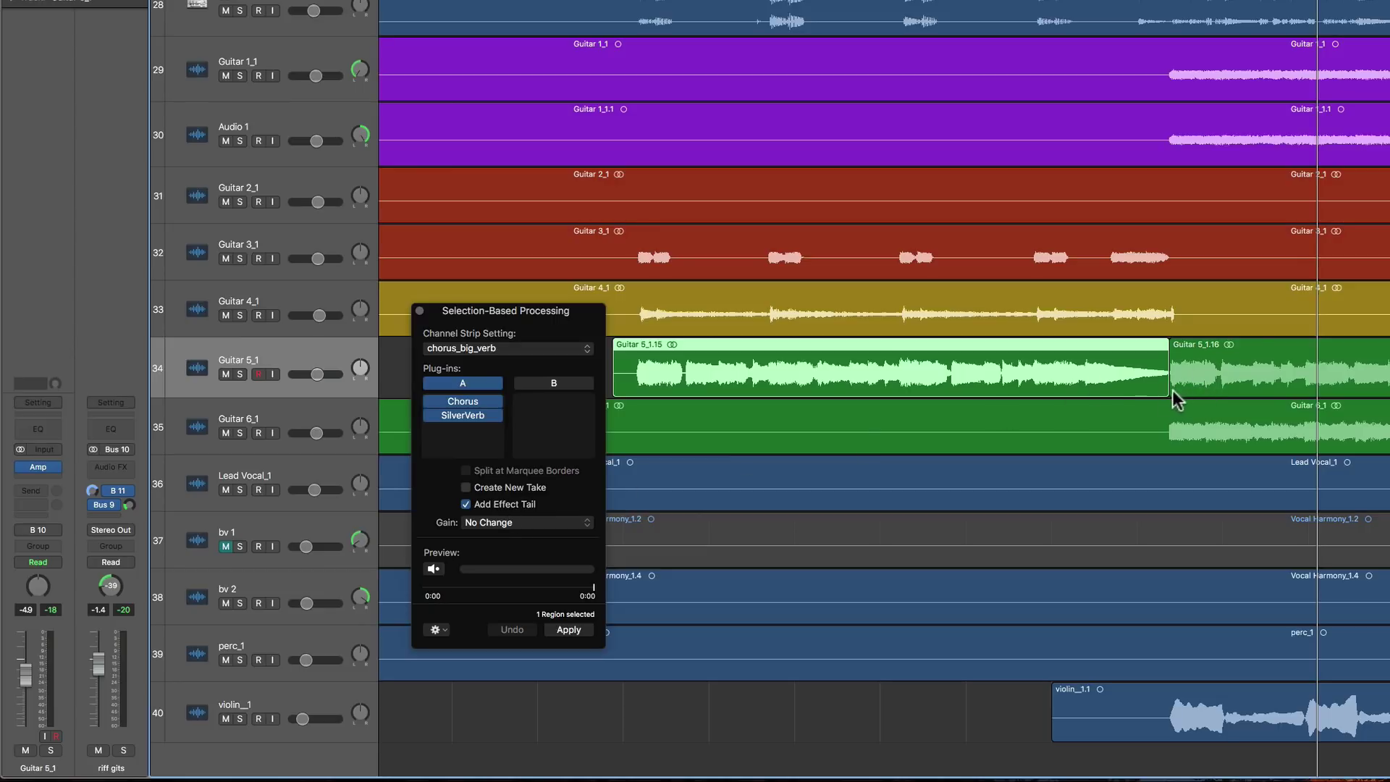
{"action": "left_click_drag", "start_coordinate": [1174, 397], "coordinate": [1364, 399]}
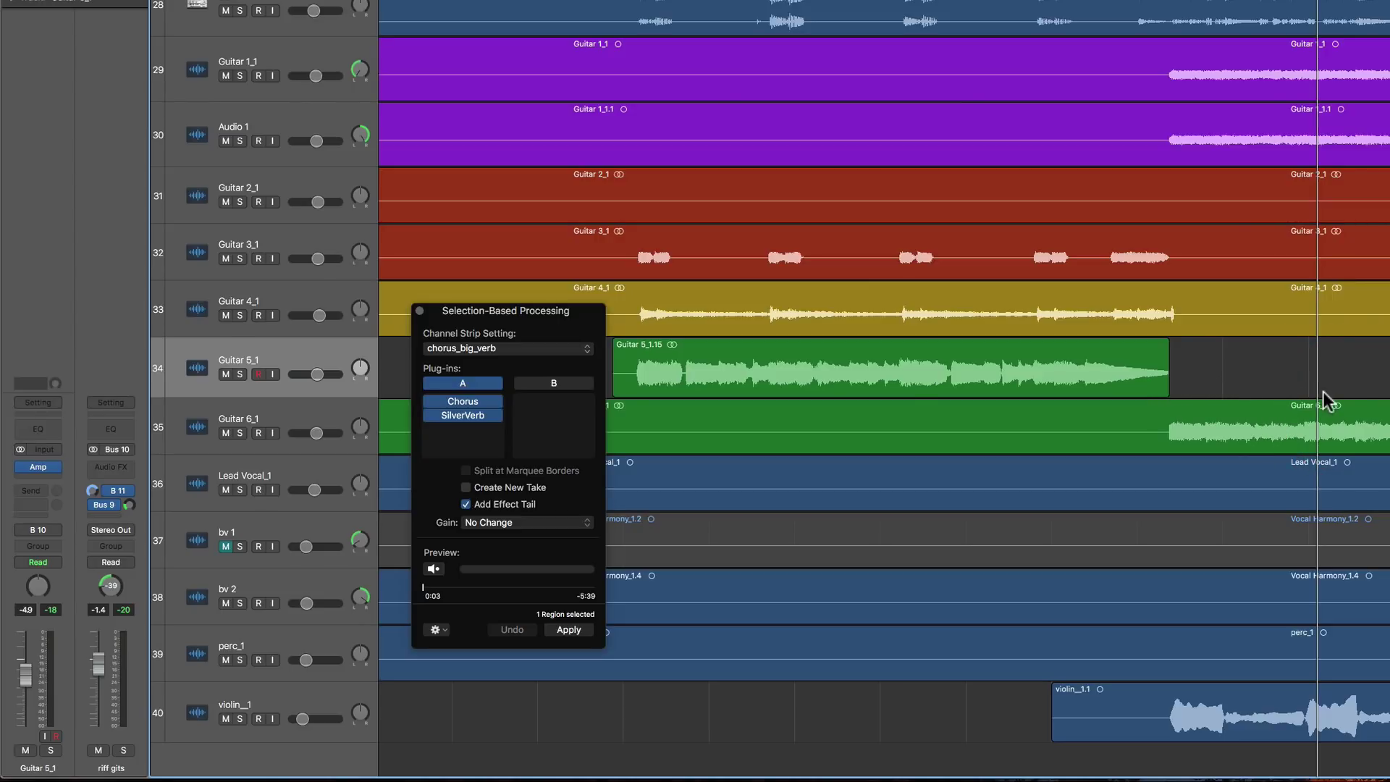
{"action": "left_click_drag", "start_coordinate": [1372, 396], "coordinate": [1170, 398]}
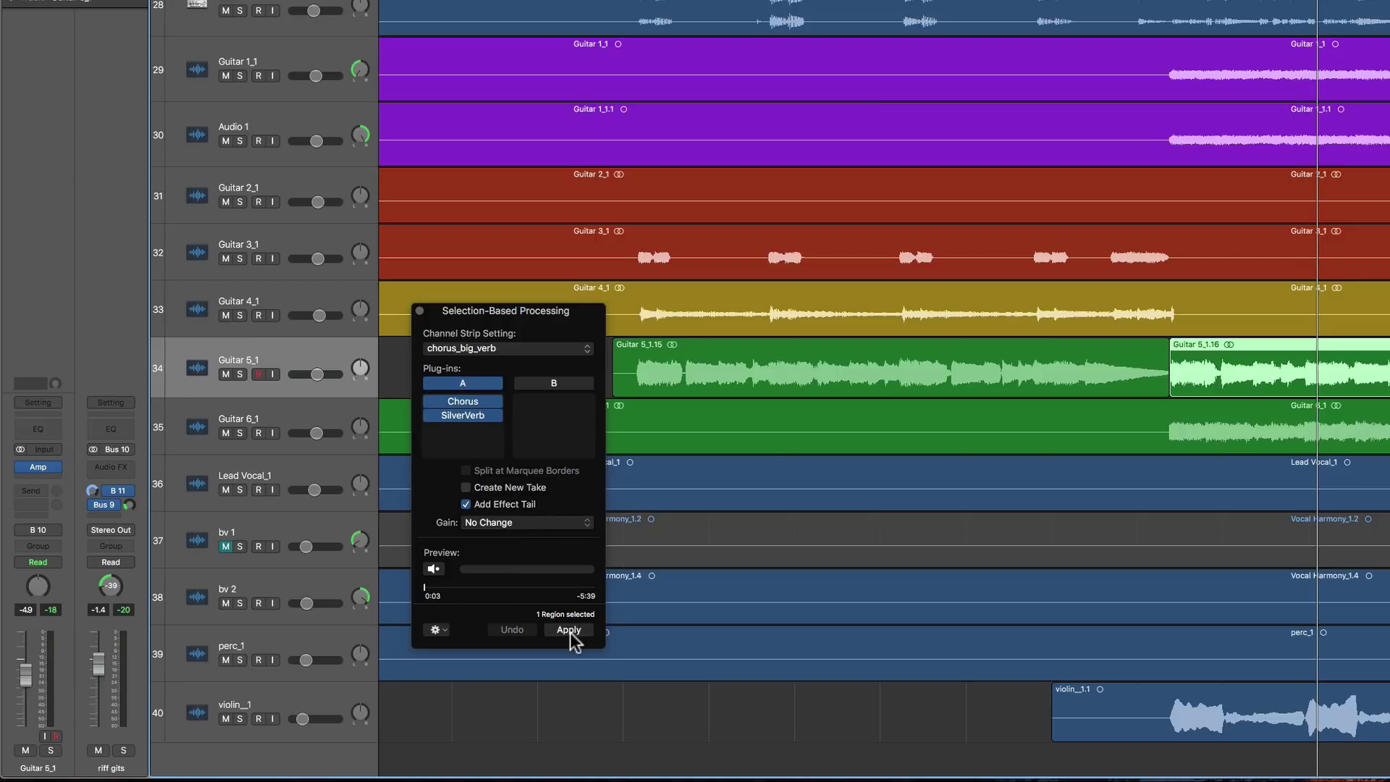
Disable Add Effect Tail for the Guitar 5_1.15 region and review the Gain options, keeping No Change.
{"action": "left_click", "coordinate": [818, 377]}
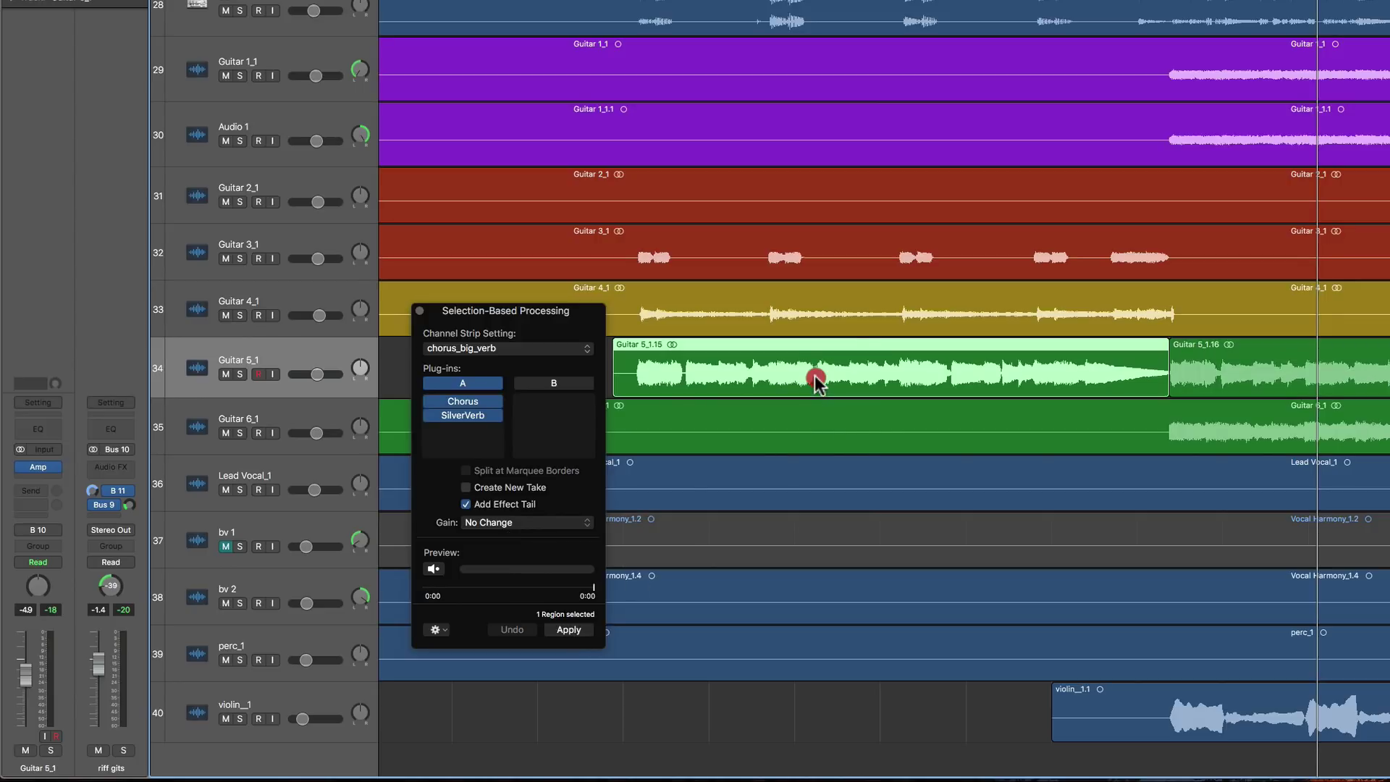
{"action": "left_click", "coordinate": [466, 505]}
{"action": "left_click", "coordinate": [495, 527]}
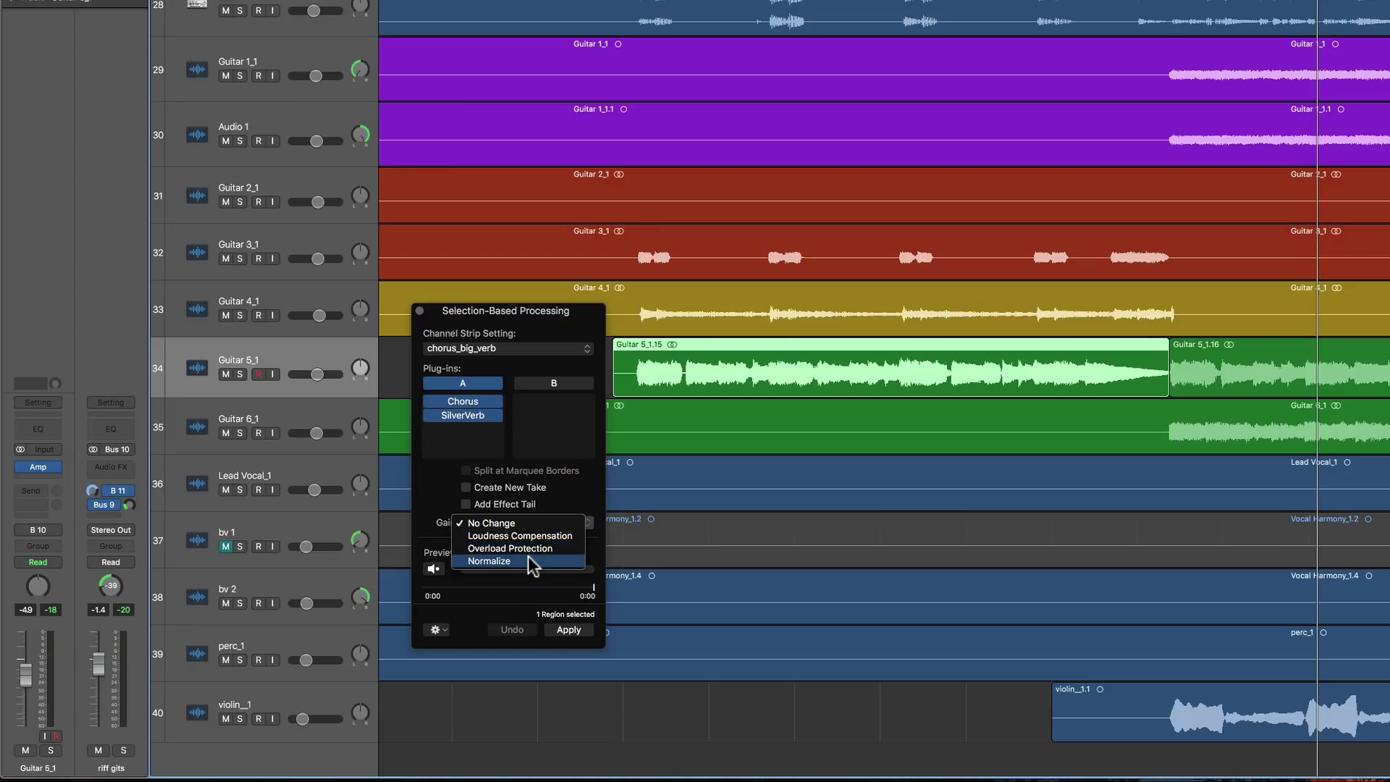
{"action": "left_click", "coordinate": [592, 493]}
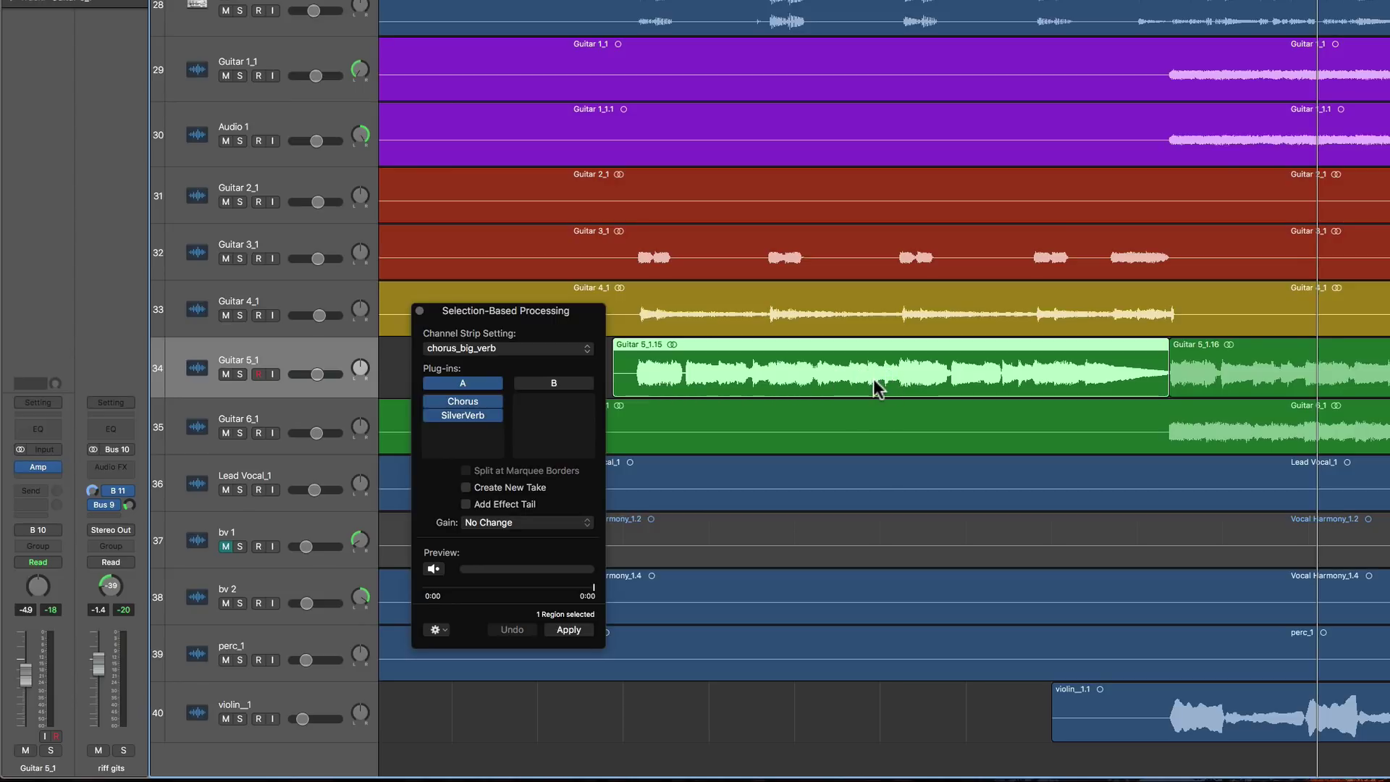
Load the Pop Reduction Multiband Hard channel strip setting from Vocal Tools and close the Selection-Based Processing window.
{"action": "left_click", "coordinate": [516, 351]}
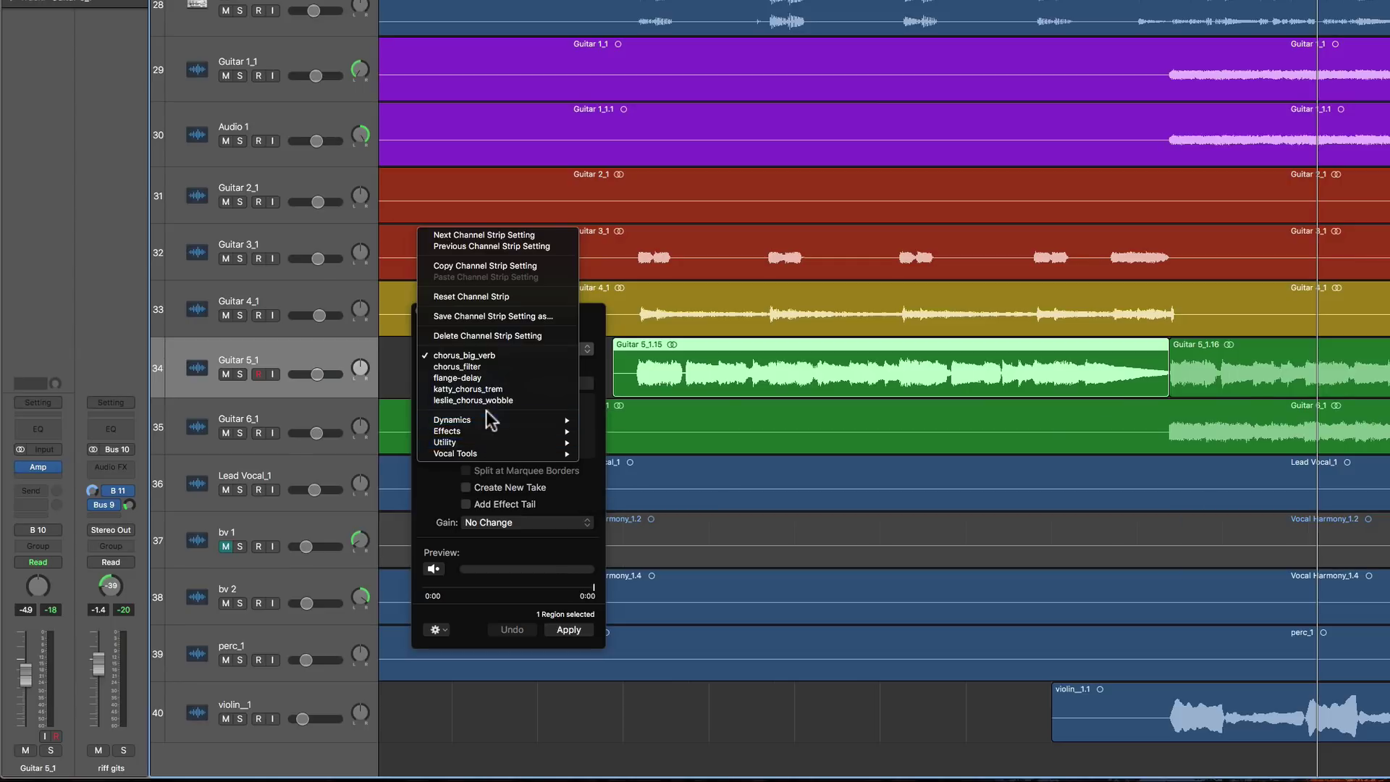
{"action": "left_click", "coordinate": [588, 311]}
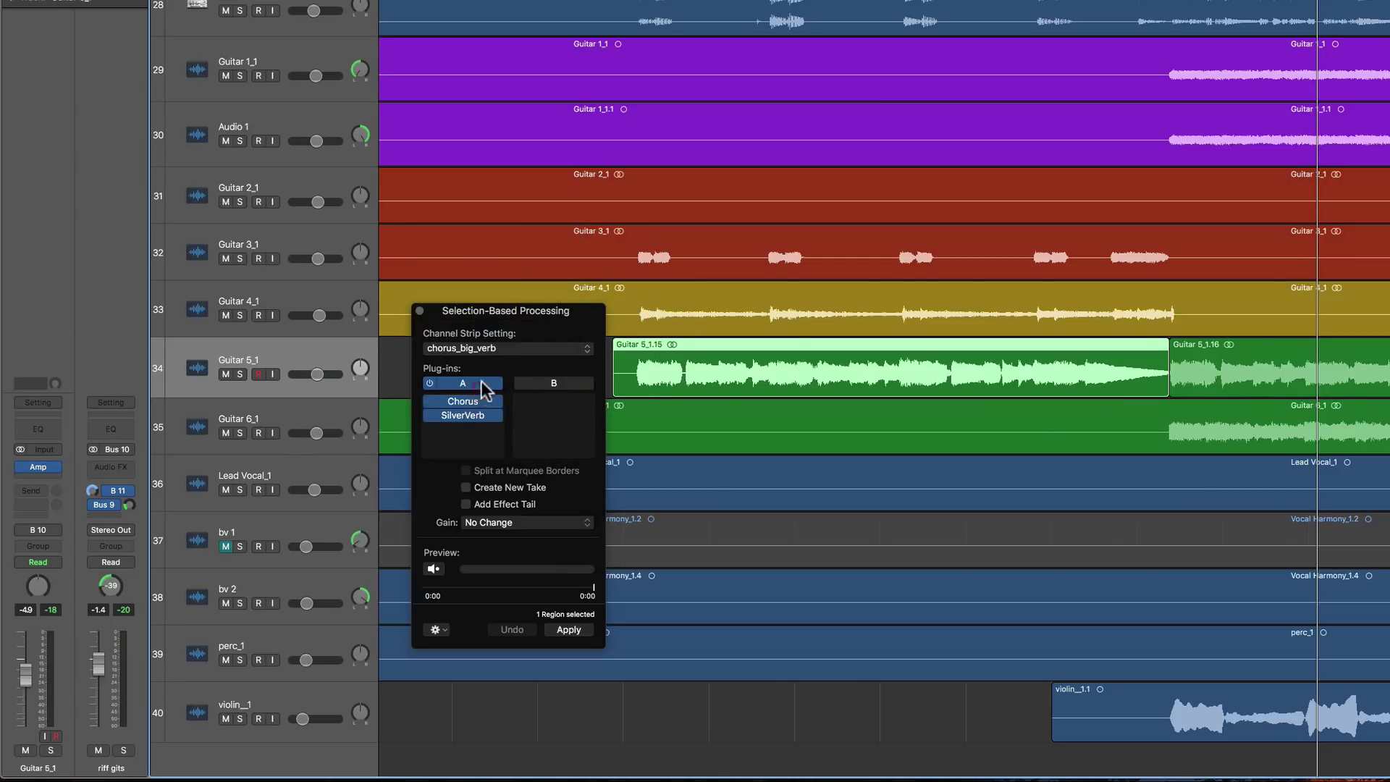
{"action": "left_click", "coordinate": [496, 349]}
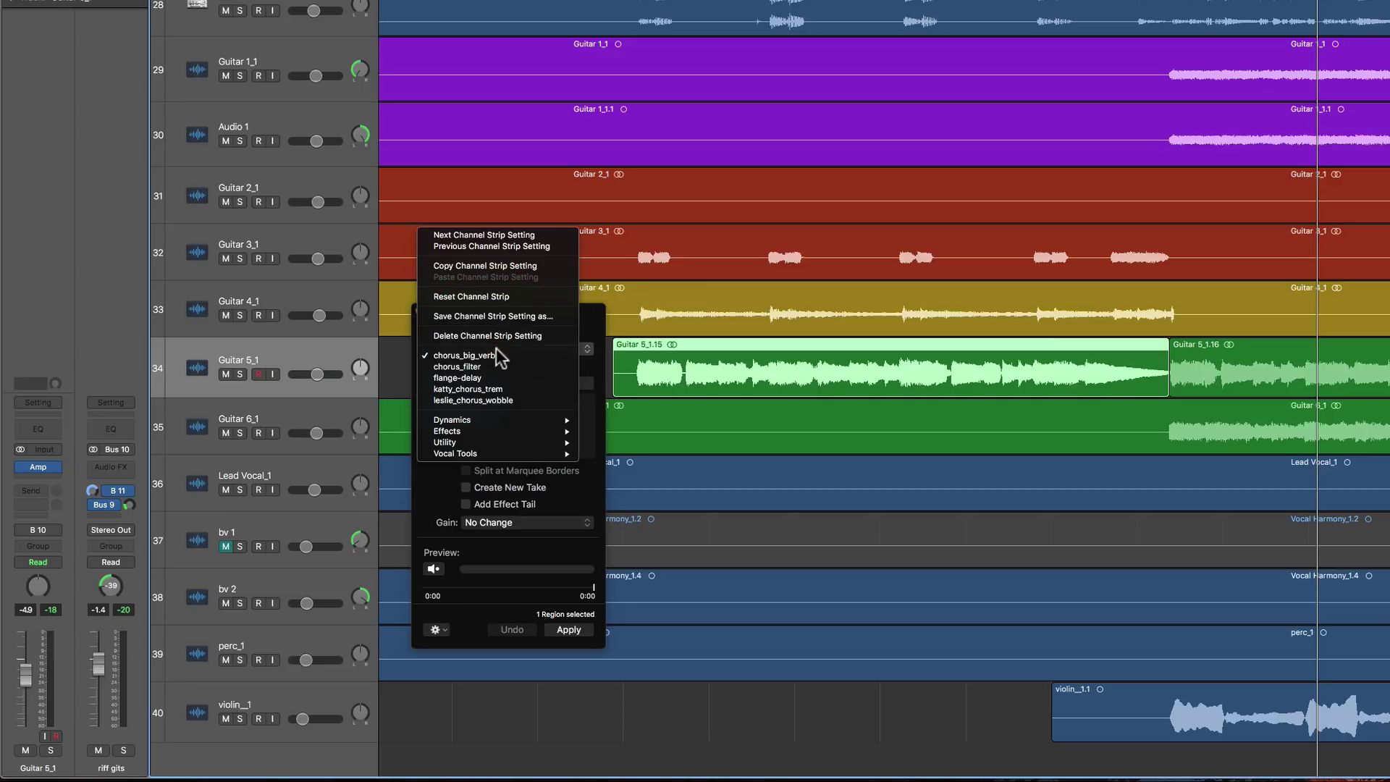
{"action": "mouse_move", "coordinate": [467, 454]}
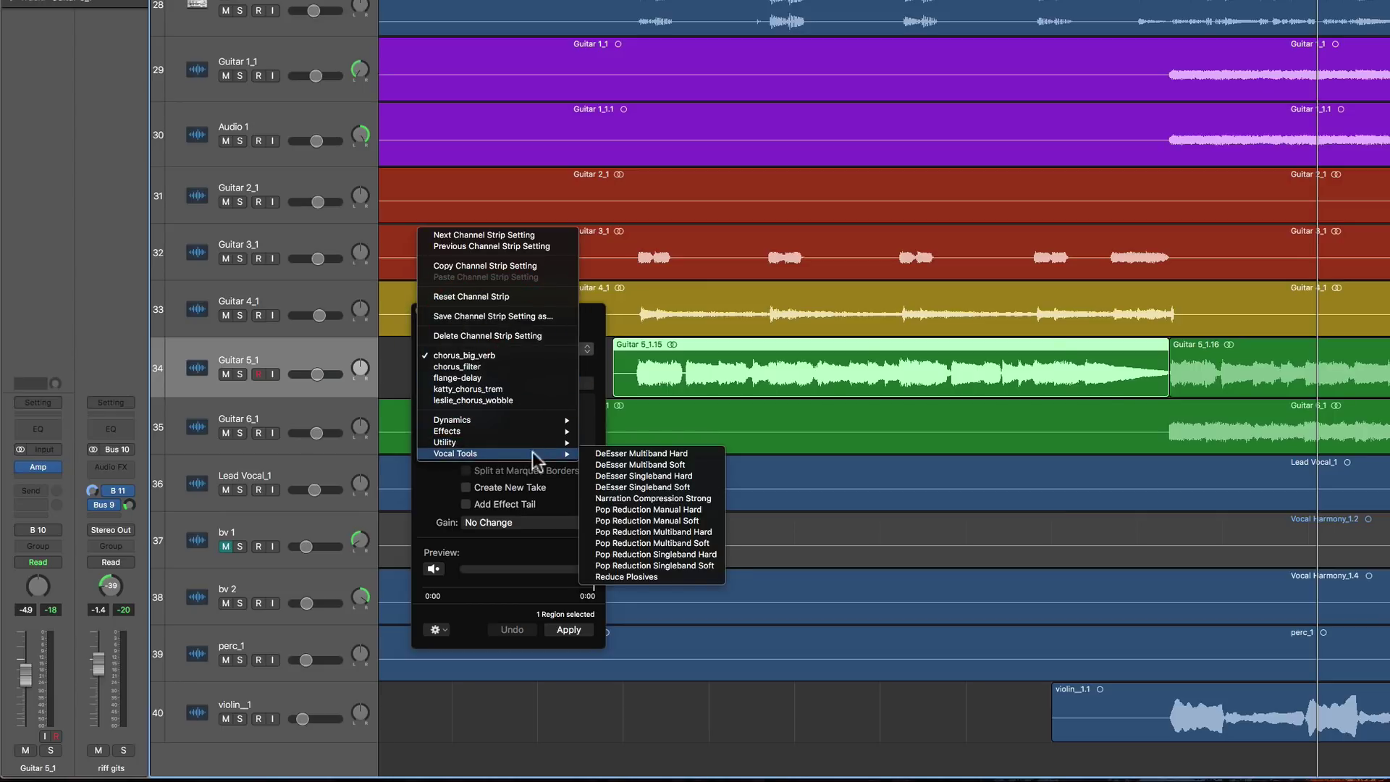
{"action": "left_click", "coordinate": [685, 531]}
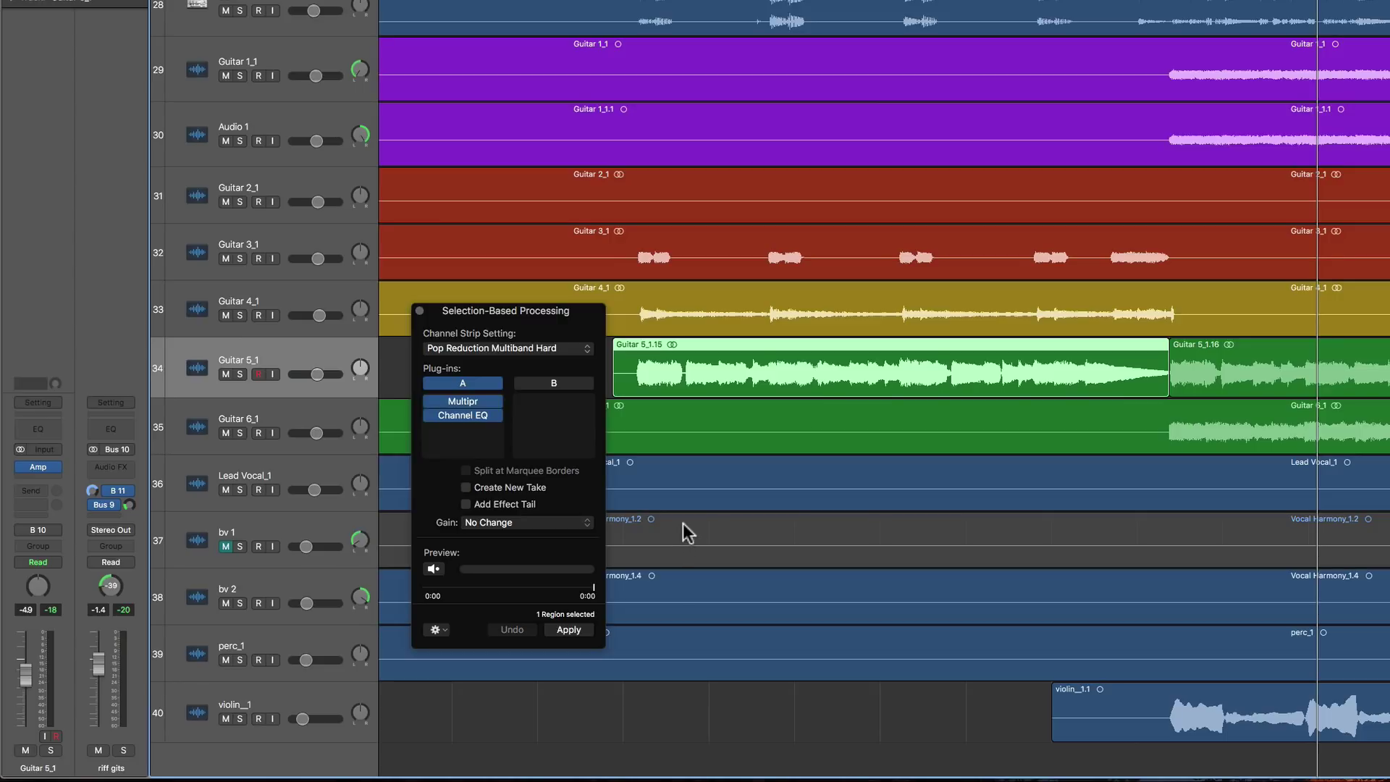
{"action": "left_click", "coordinate": [420, 311]}
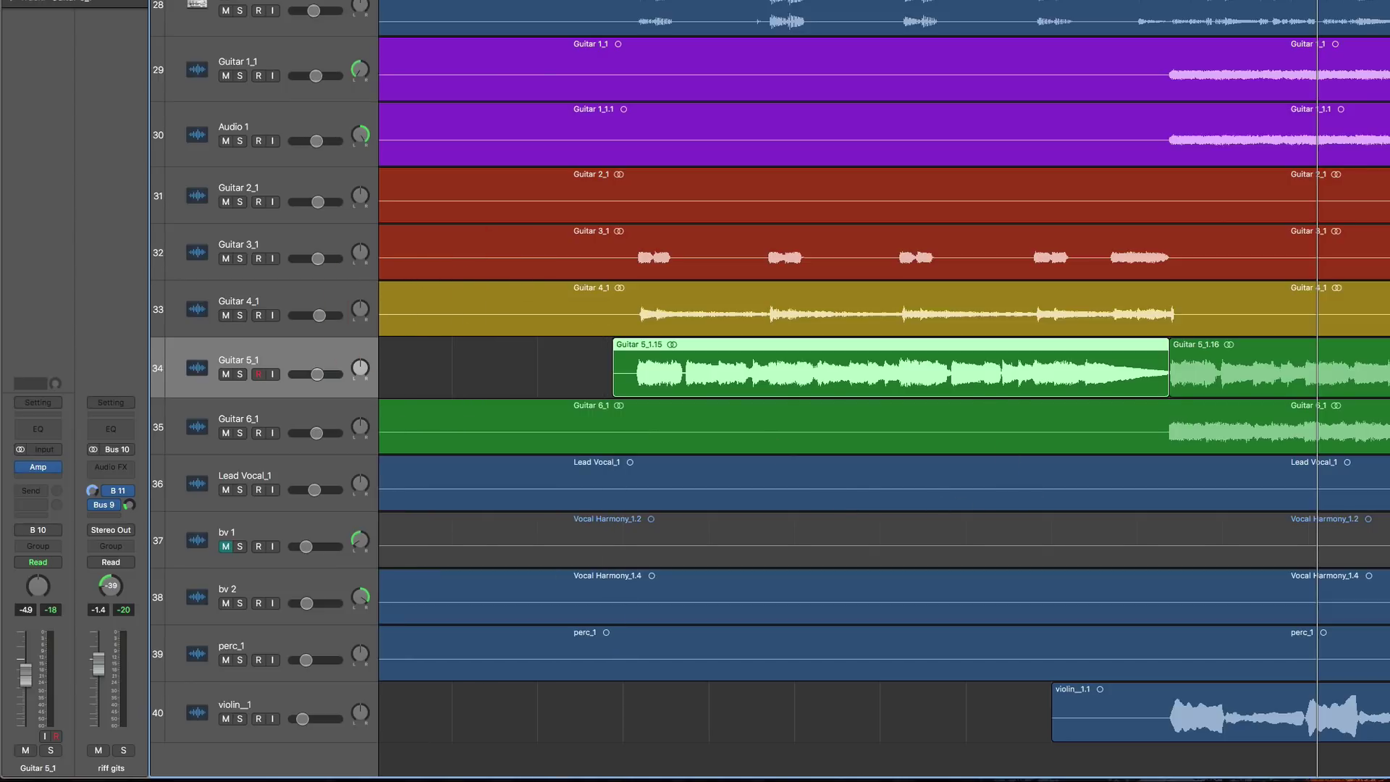
Select the Lead Vocal_1 region and solo its track.
{"action": "key", "text": "super+Left"}
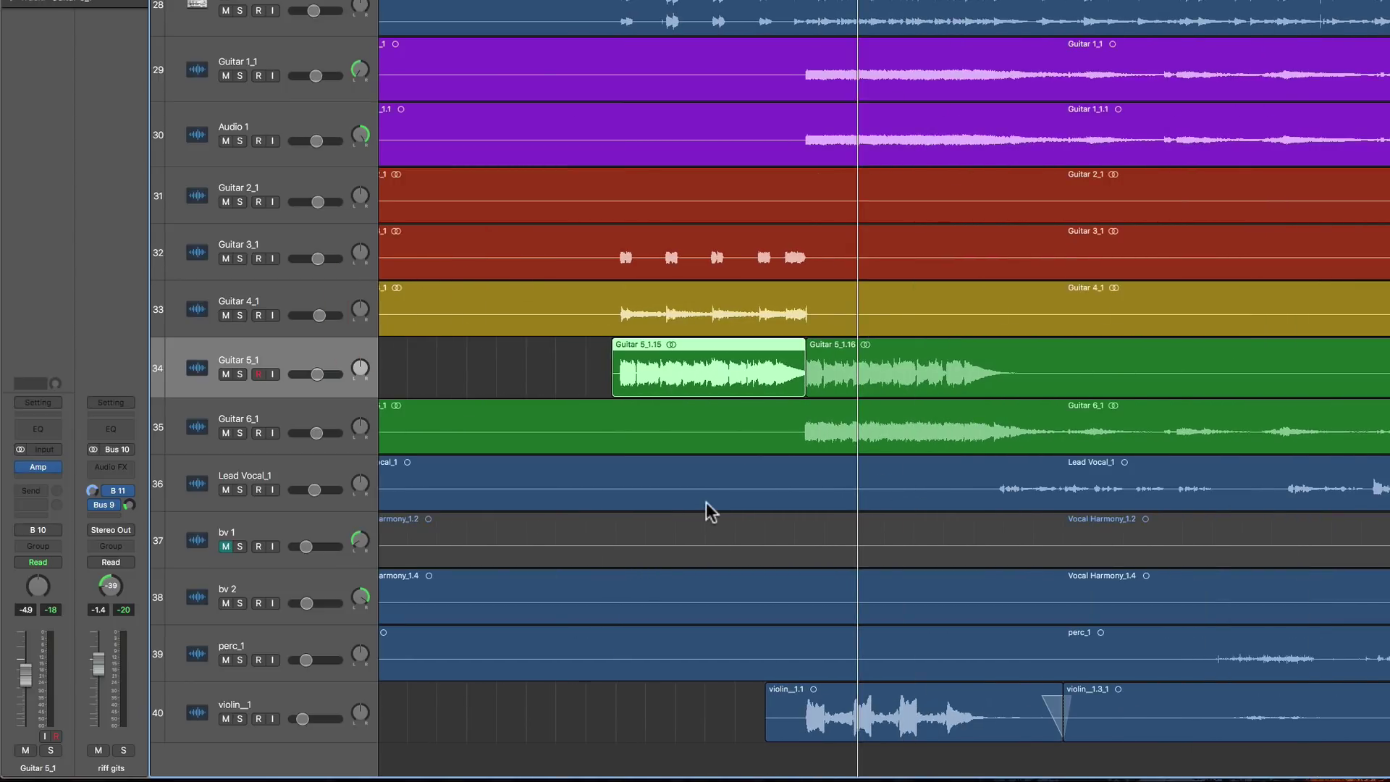
{"action": "left_click", "coordinate": [709, 502]}
{"action": "left_click", "coordinate": [240, 490]}
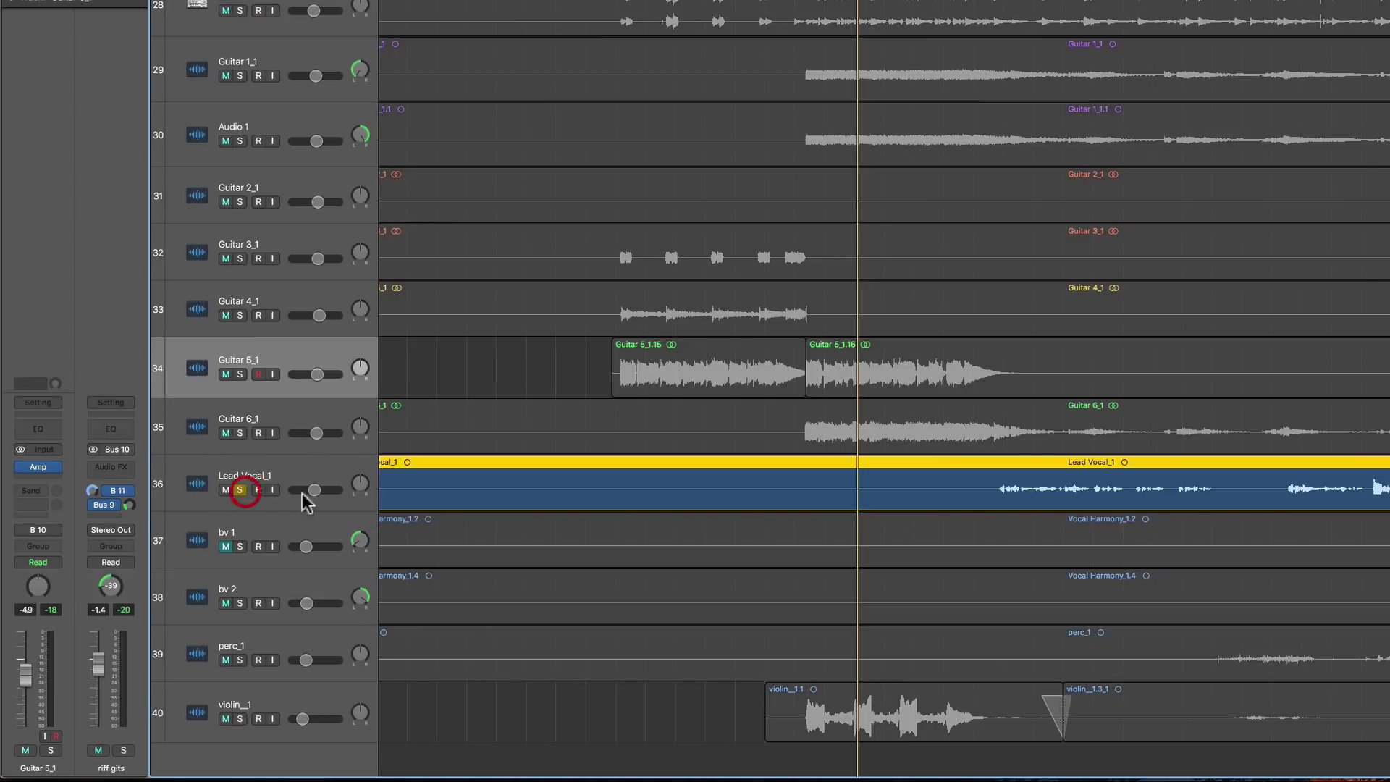
Look along the Lead Vocal_1 waveform for short isolated sounds before and after the loud vocal phrases.
{"action": "scroll", "coordinate": [651, 510], "scroll_direction": "right", "scroll_amount": 10}
{"action": "scroll", "coordinate": [902, 514], "scroll_direction": "right", "scroll_amount": 10}
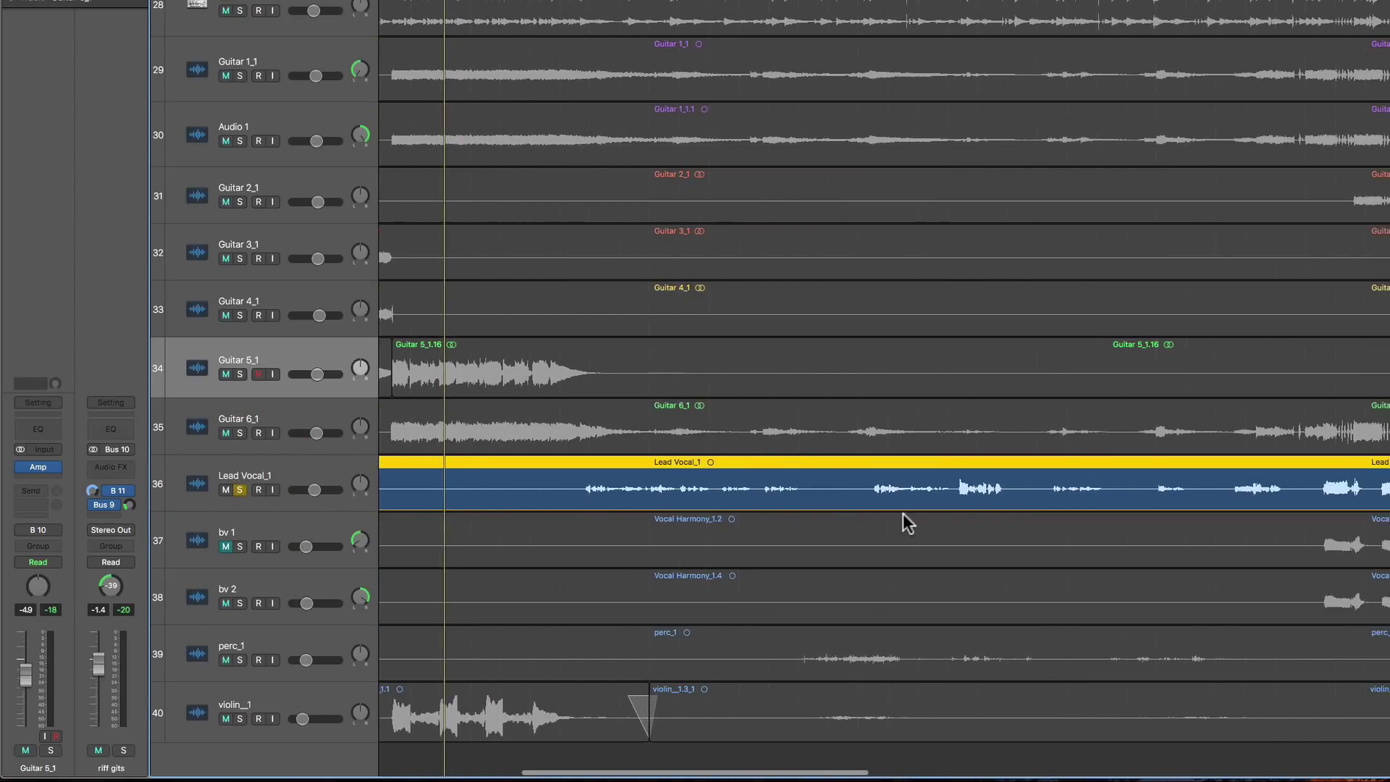
{"action": "scroll", "coordinate": [1022, 510], "scroll_direction": "right", "scroll_amount": 4}
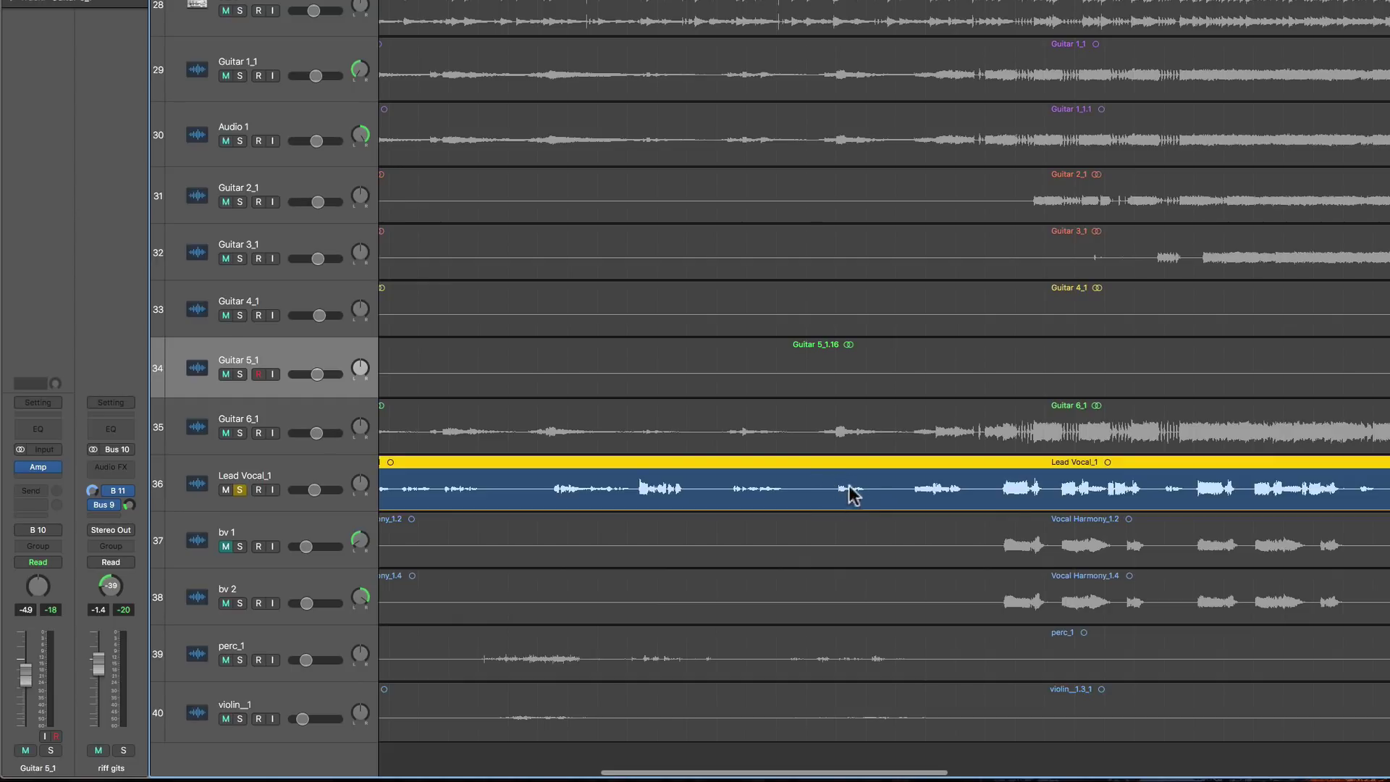
{"action": "left_click", "coordinate": [844, 487]}
{"action": "scroll", "coordinate": [844, 494], "scroll_direction": "right", "scroll_amount": 15}
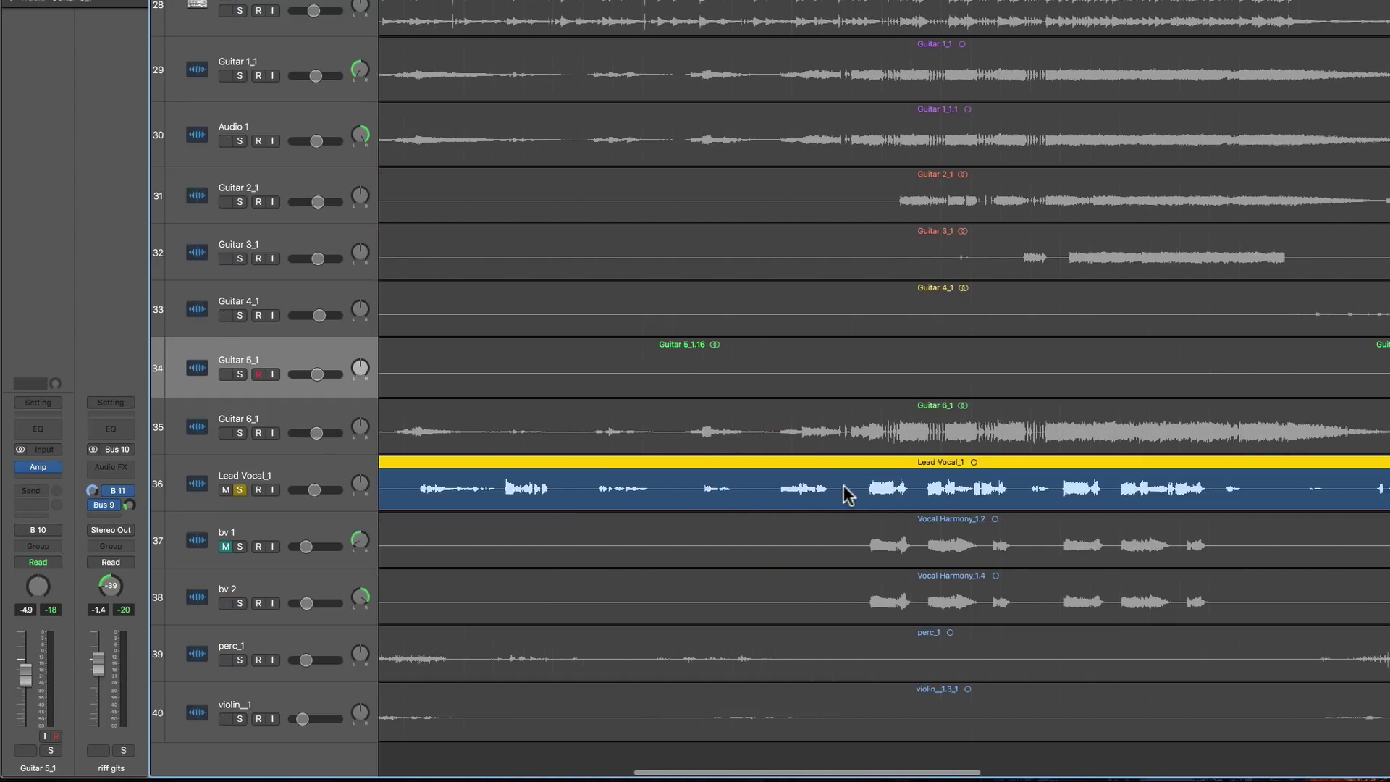
{"action": "scroll", "coordinate": [844, 494], "scroll_direction": "right", "scroll_amount": 3}
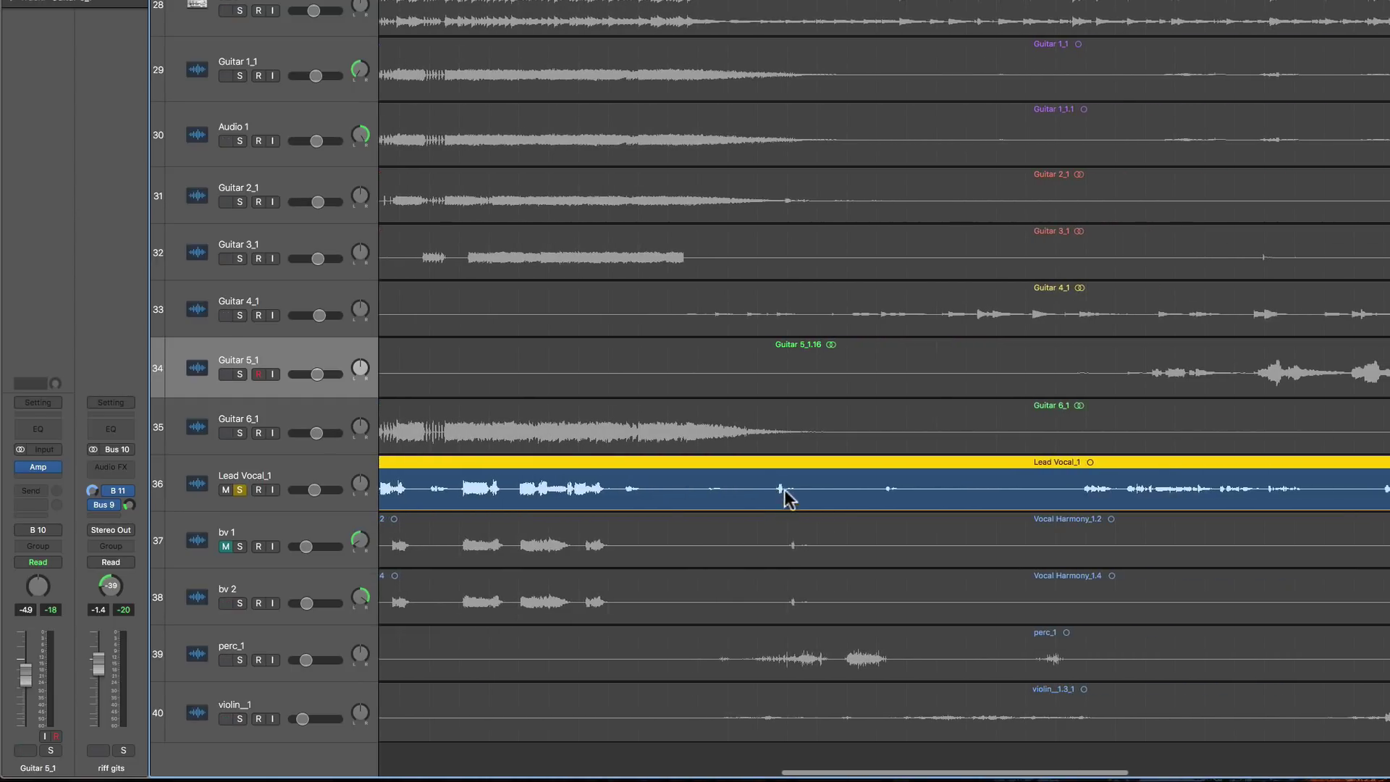
{"action": "scroll", "coordinate": [784, 493], "scroll_direction": "left", "scroll_amount": 15}
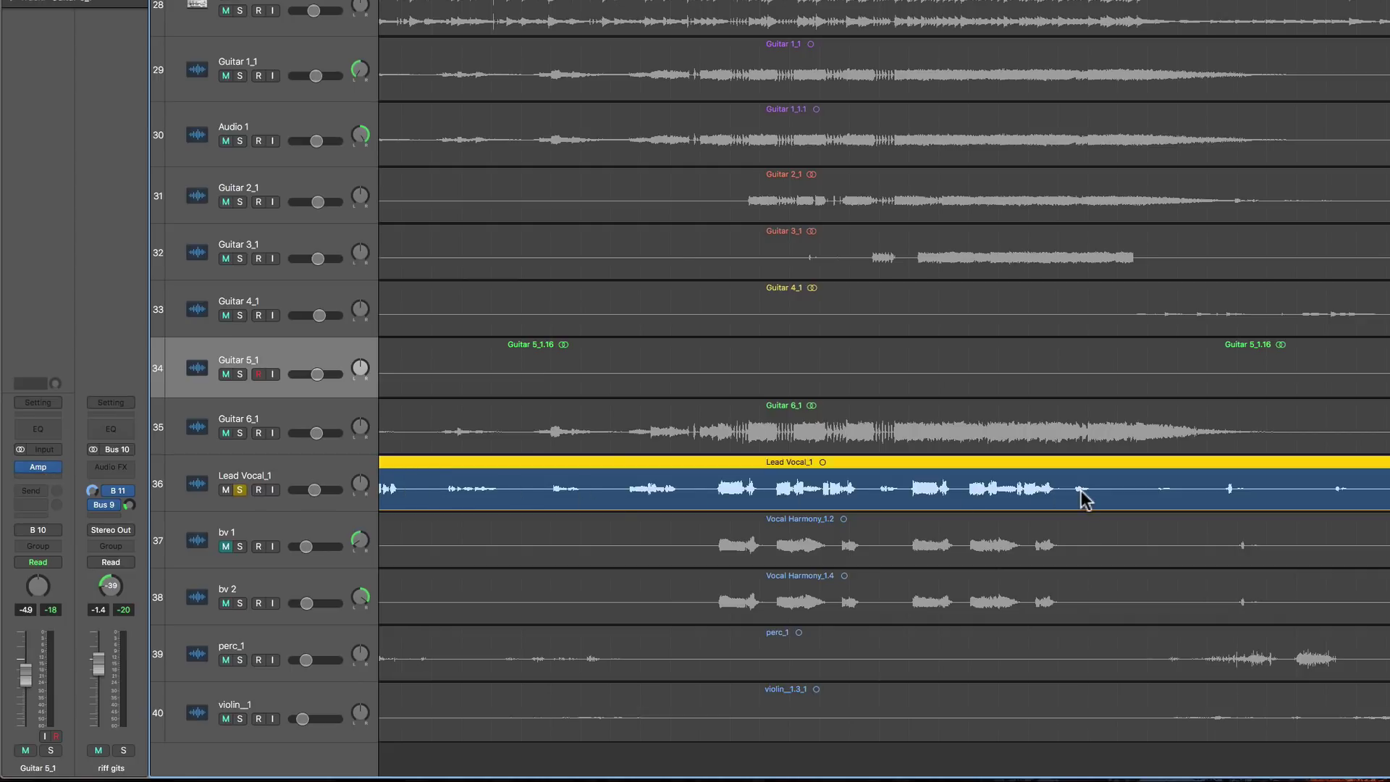
{"action": "scroll", "coordinate": [624, 499], "scroll_direction": "right", "scroll_amount": 10}
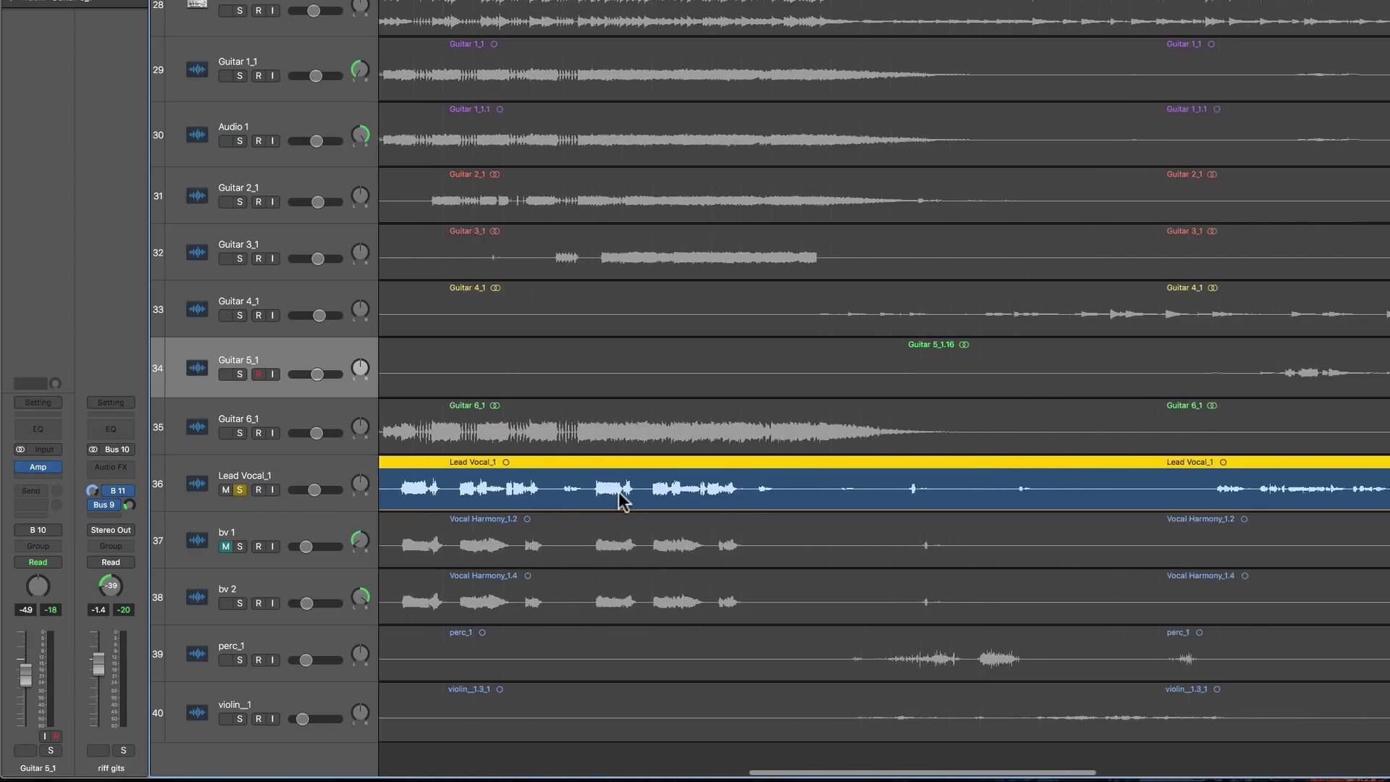
{"action": "left_click", "coordinate": [851, 492]}
{"action": "scroll", "coordinate": [848, 495], "scroll_direction": "left", "scroll_amount": 15}
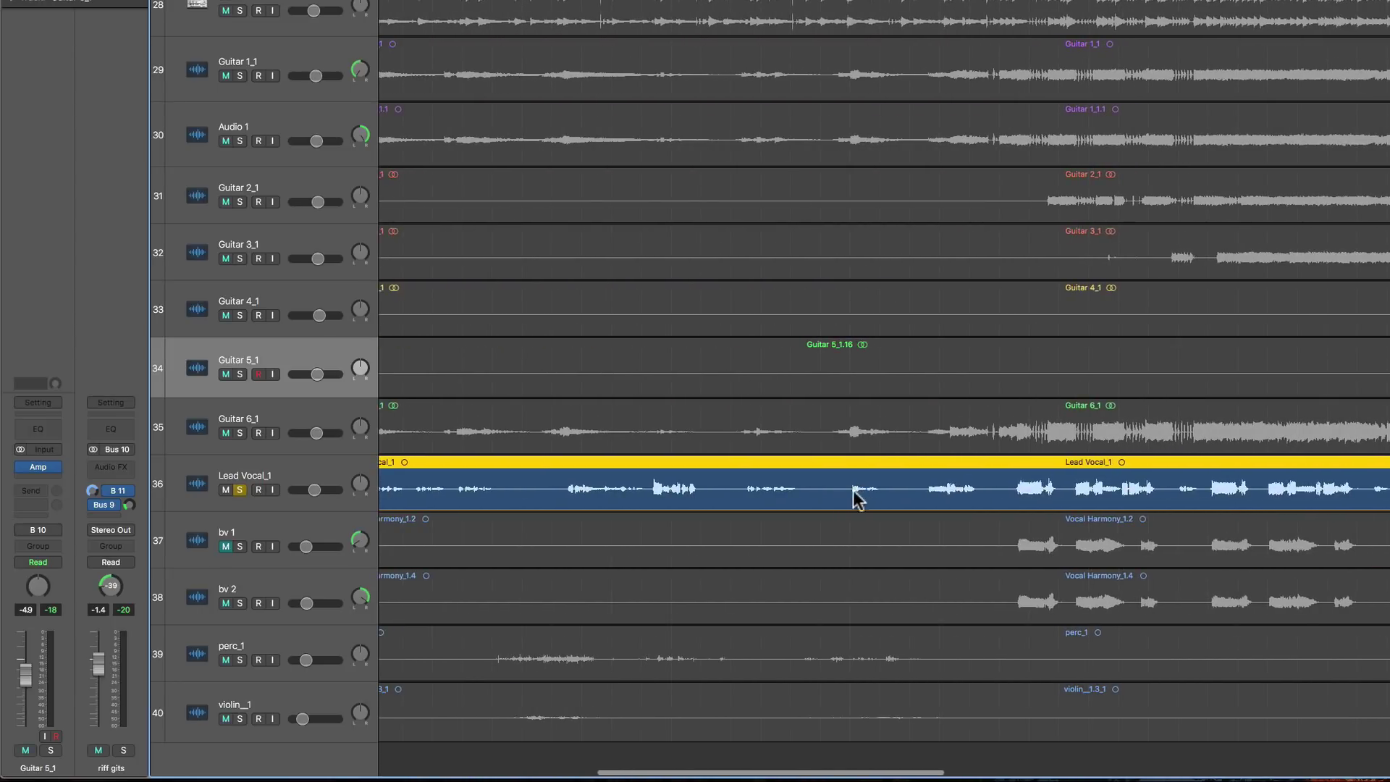
Split the Lead Vocal_1 region with the Scissors tool on both sides of a short quiet passage before the loud vocal phrases.
{"action": "right_click", "coordinate": [822, 523]}
{"action": "left_click", "coordinate": [849, 597]}
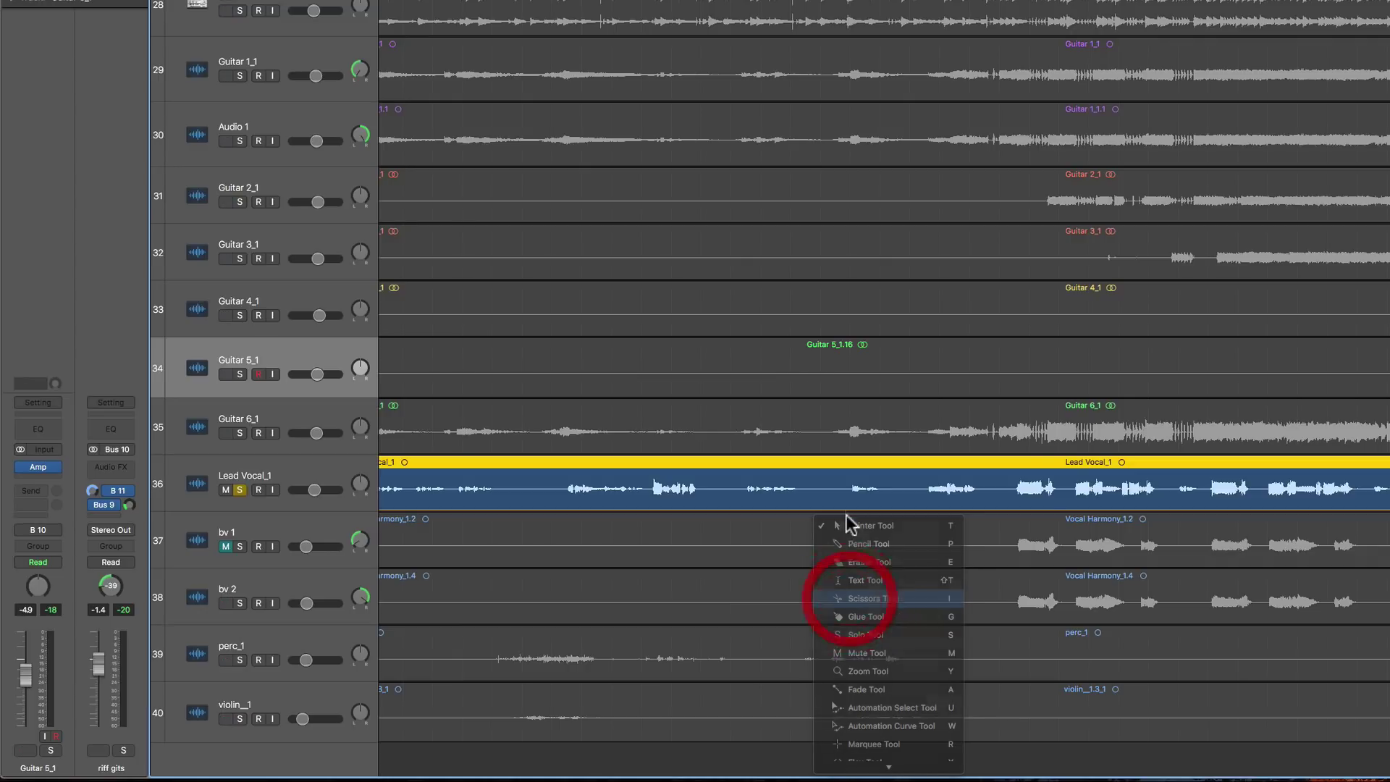
{"action": "left_click", "coordinate": [843, 489]}
{"action": "left_click", "coordinate": [888, 490]}
{"action": "scroll", "coordinate": [918, 515], "scroll_direction": "right", "scroll_amount": 2}
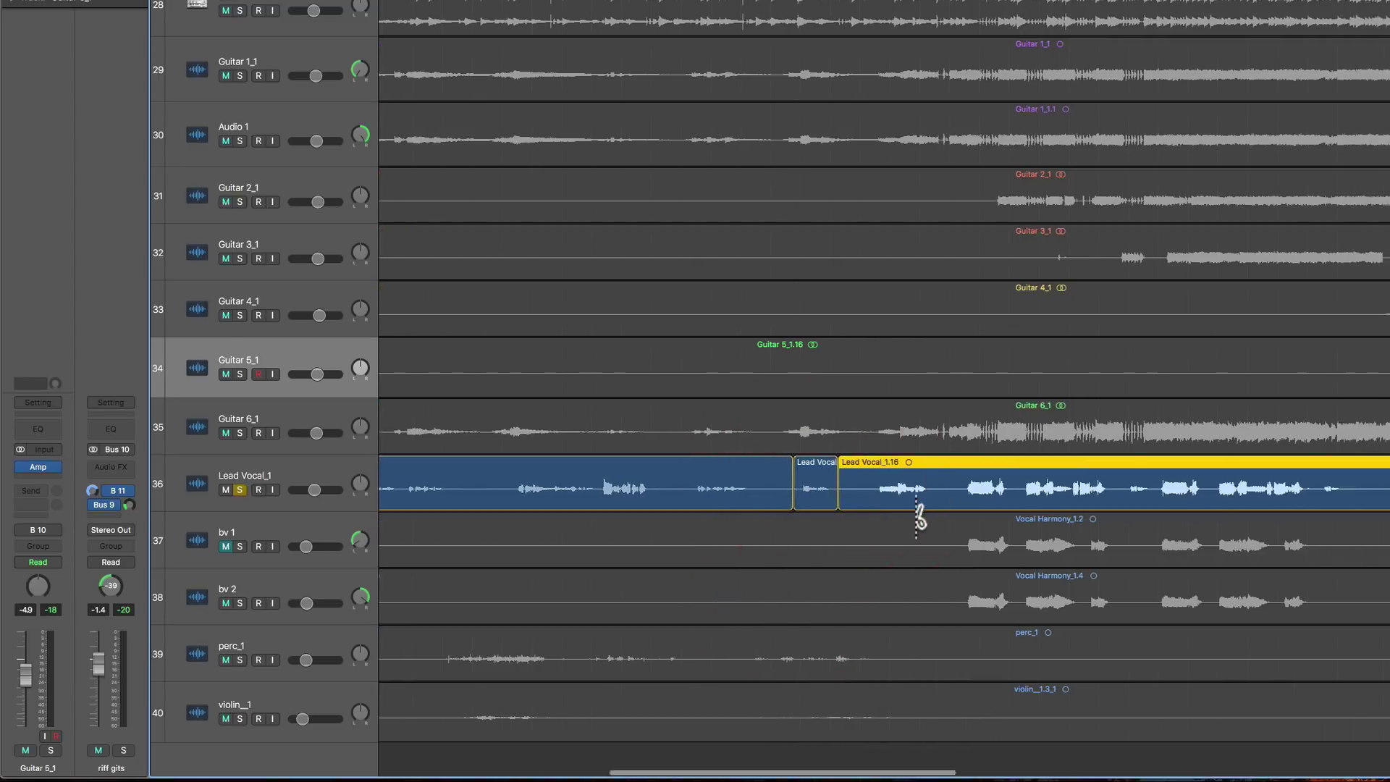
Split the lead vocal on both sides of the short isolated sound after the loud phrases, and switch back to the Pointer tool.
{"action": "scroll", "coordinate": [919, 516], "scroll_direction": "right", "scroll_amount": 10}
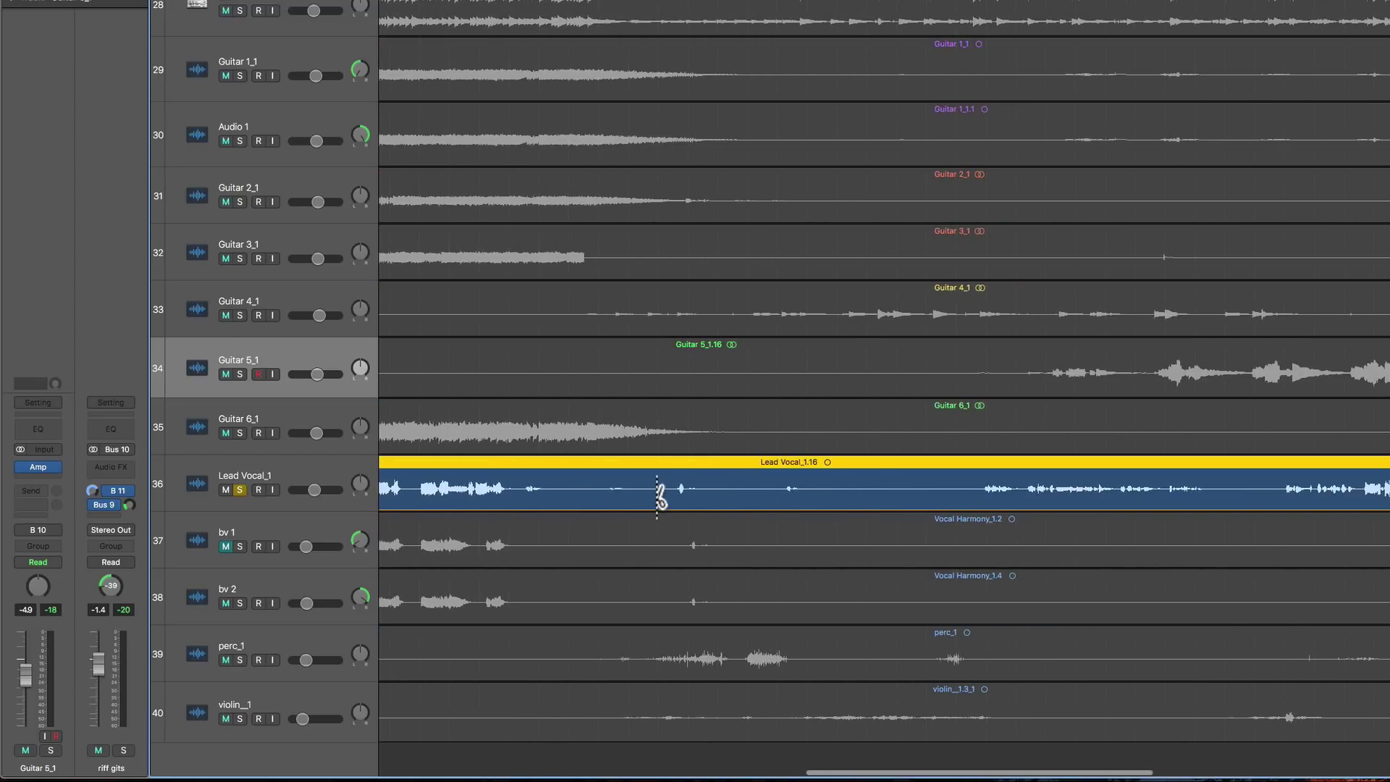
{"action": "left_click", "coordinate": [657, 497]}
{"action": "left_click", "coordinate": [717, 497]}
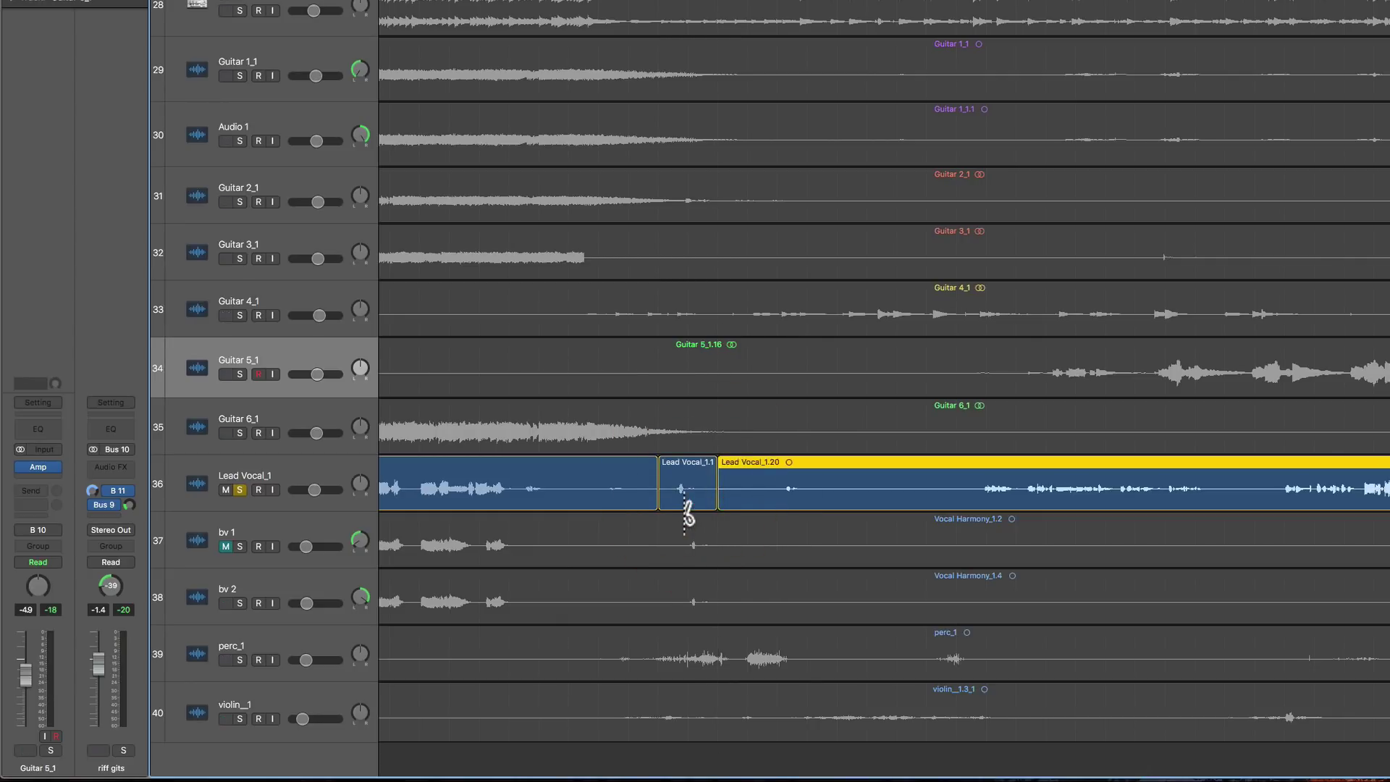
{"action": "right_click", "coordinate": [678, 497]}
{"action": "left_click", "coordinate": [695, 500]}
{"action": "scroll", "coordinate": [600, 521], "scroll_direction": "left", "scroll_amount": 15}
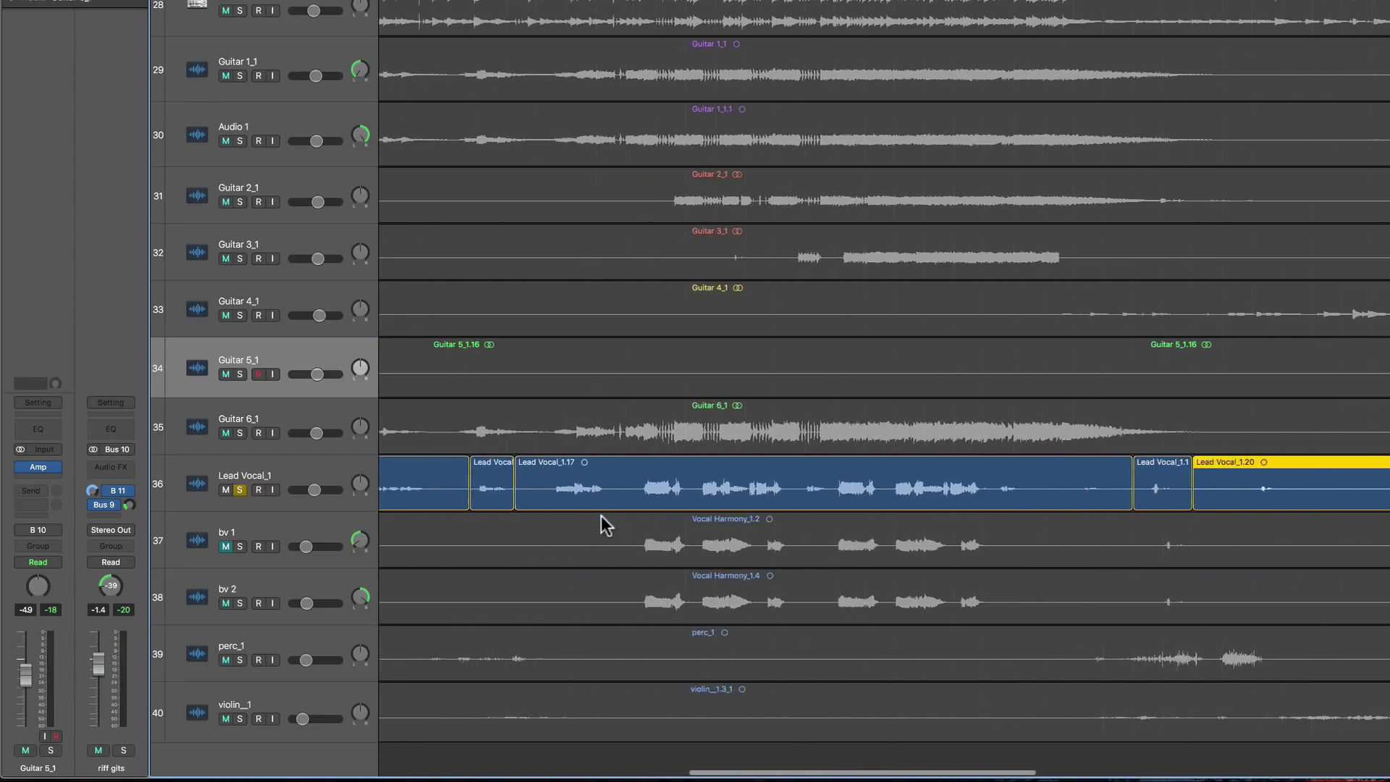
Select the short Lead Vocal_1 section before the loud phrases and open Selection-Based Processing for it.
{"action": "scroll", "coordinate": [611, 520], "scroll_direction": "left", "scroll_amount": 5}
{"action": "left_click", "coordinate": [668, 481]}
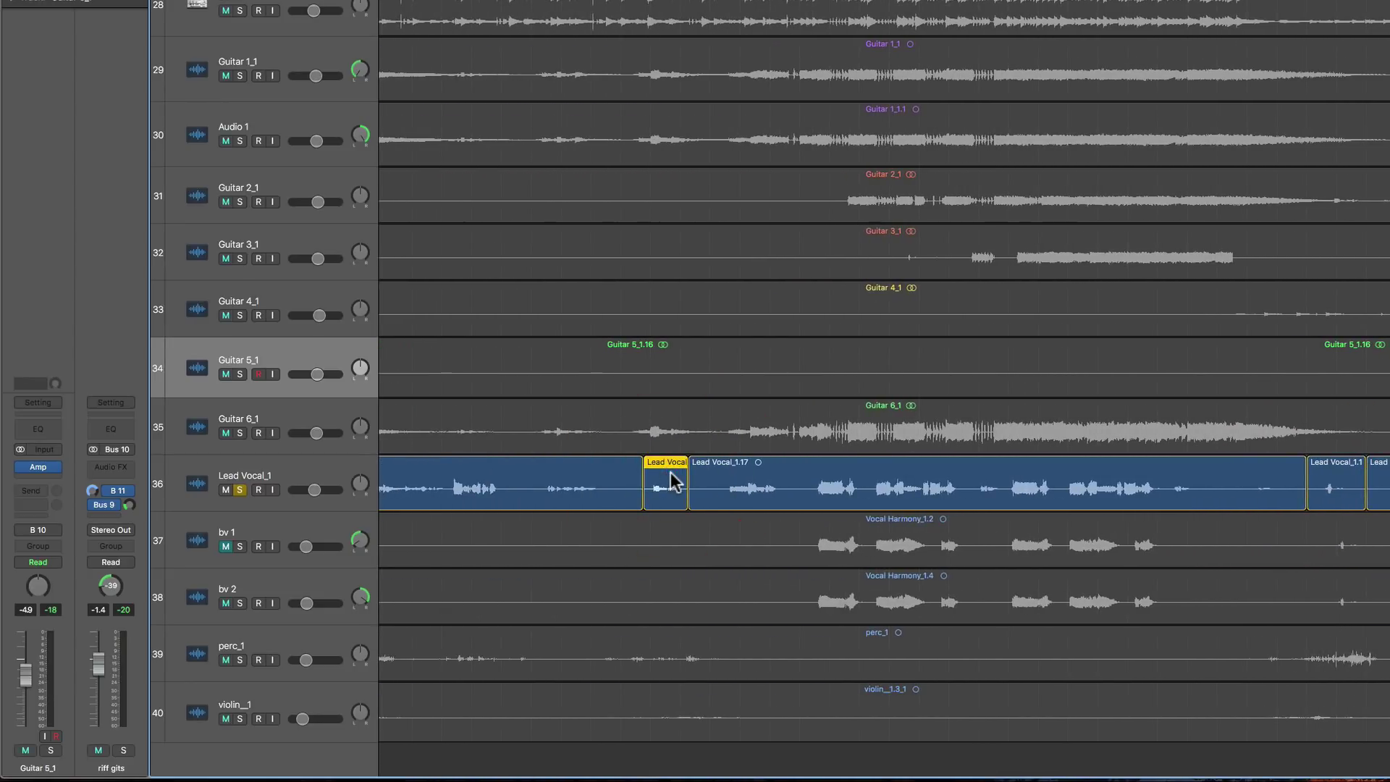
{"action": "scroll", "coordinate": [676, 488], "scroll_direction": "left", "scroll_amount": 2}
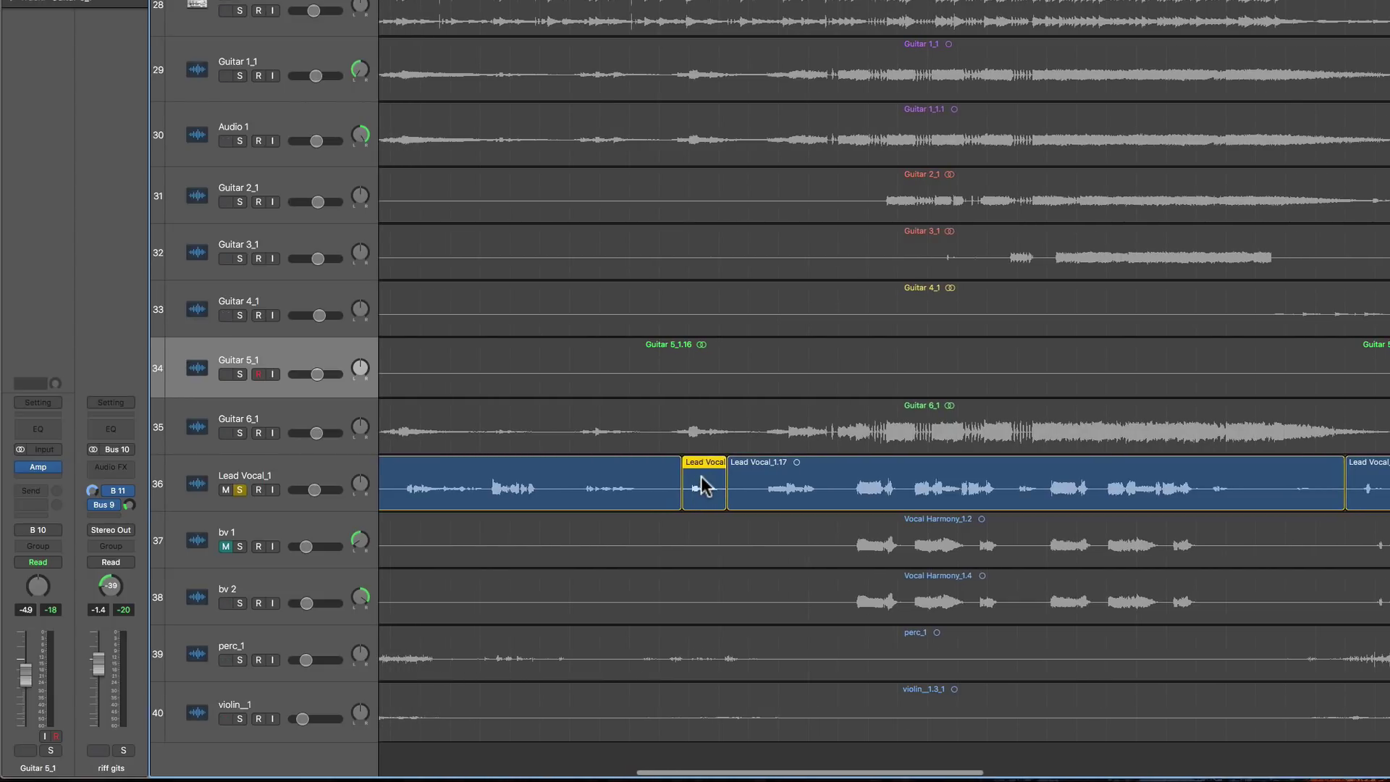
{"action": "right_click", "coordinate": [702, 485]}
{"action": "left_click", "coordinate": [720, 485]}
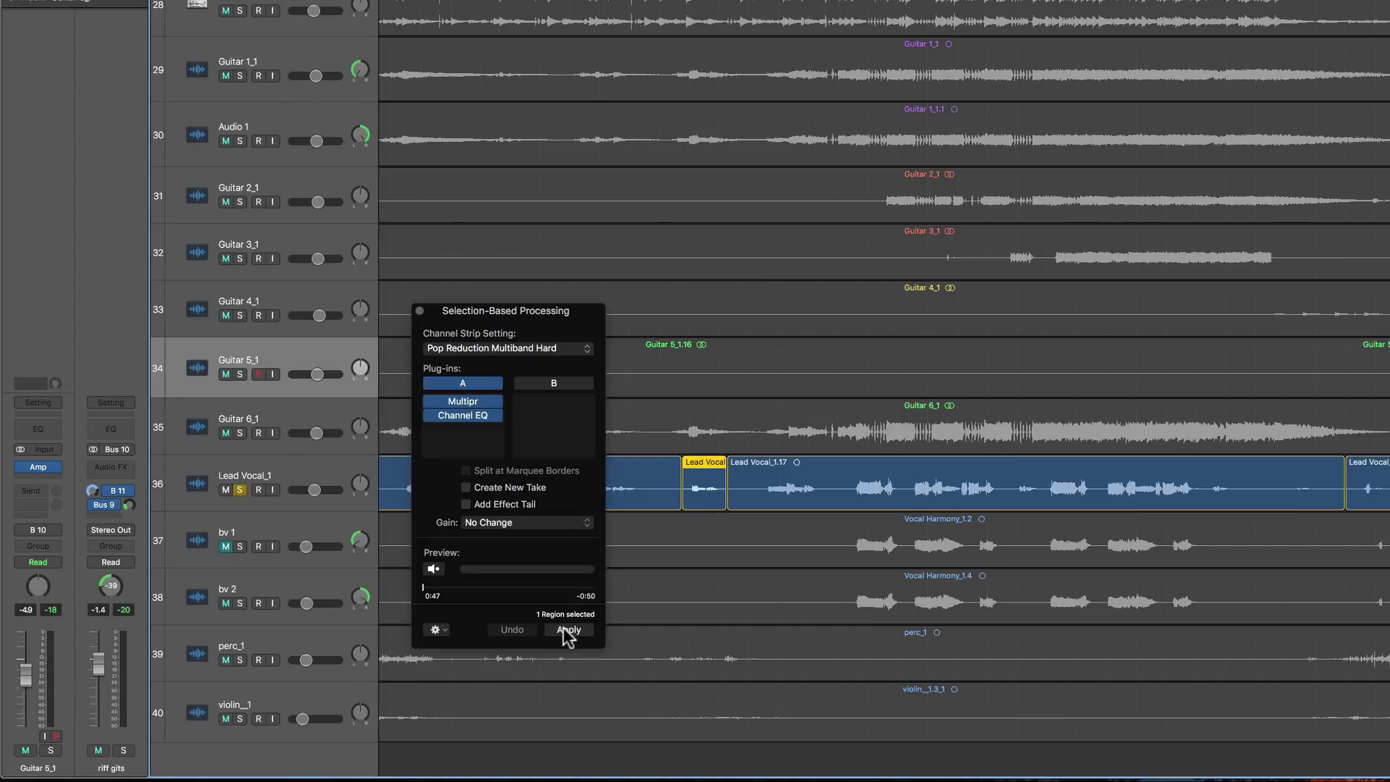
{"action": "left_click", "coordinate": [697, 482]}
Switch the processing target to the short Lead Vocal_1 section after the loud phrases and back to the one before them.
{"action": "scroll", "coordinate": [697, 481], "scroll_direction": "right", "scroll_amount": 10}
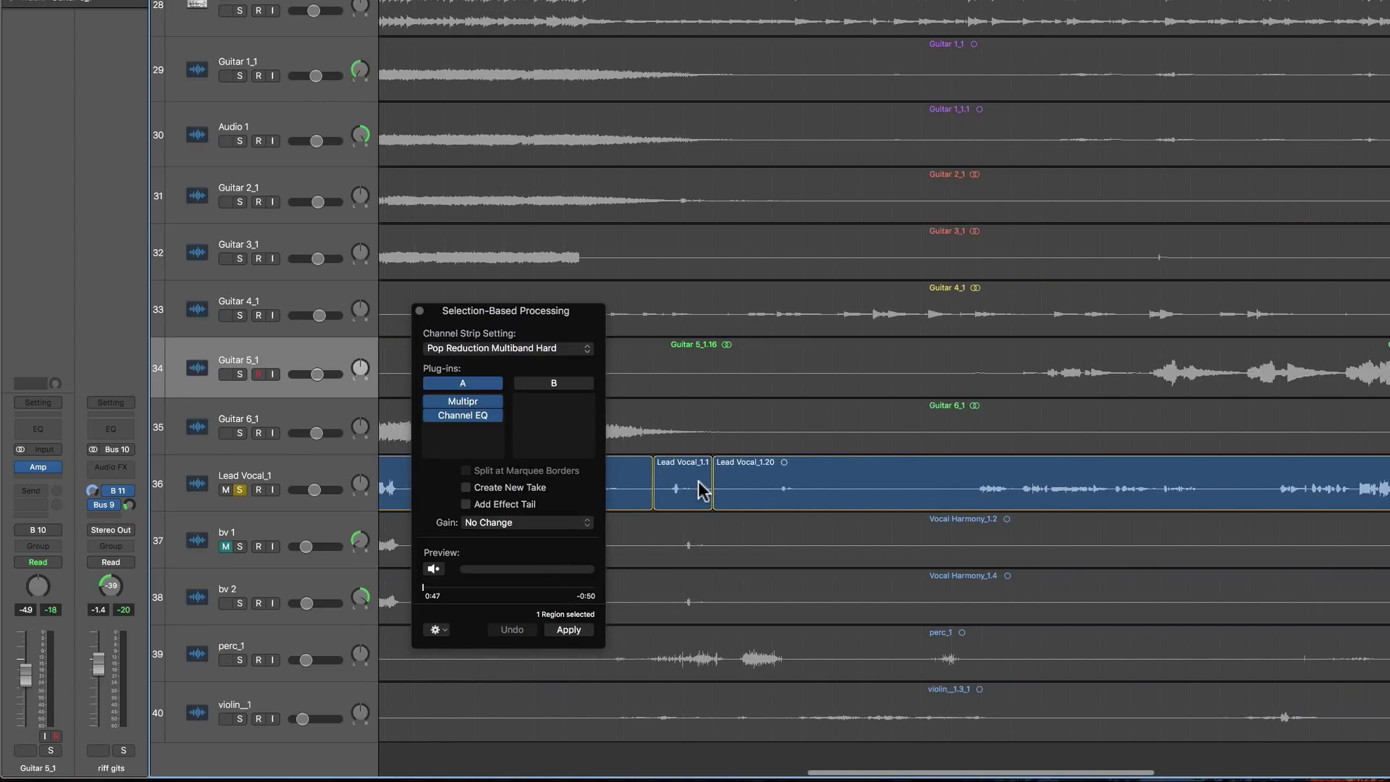
{"action": "left_click", "coordinate": [701, 489]}
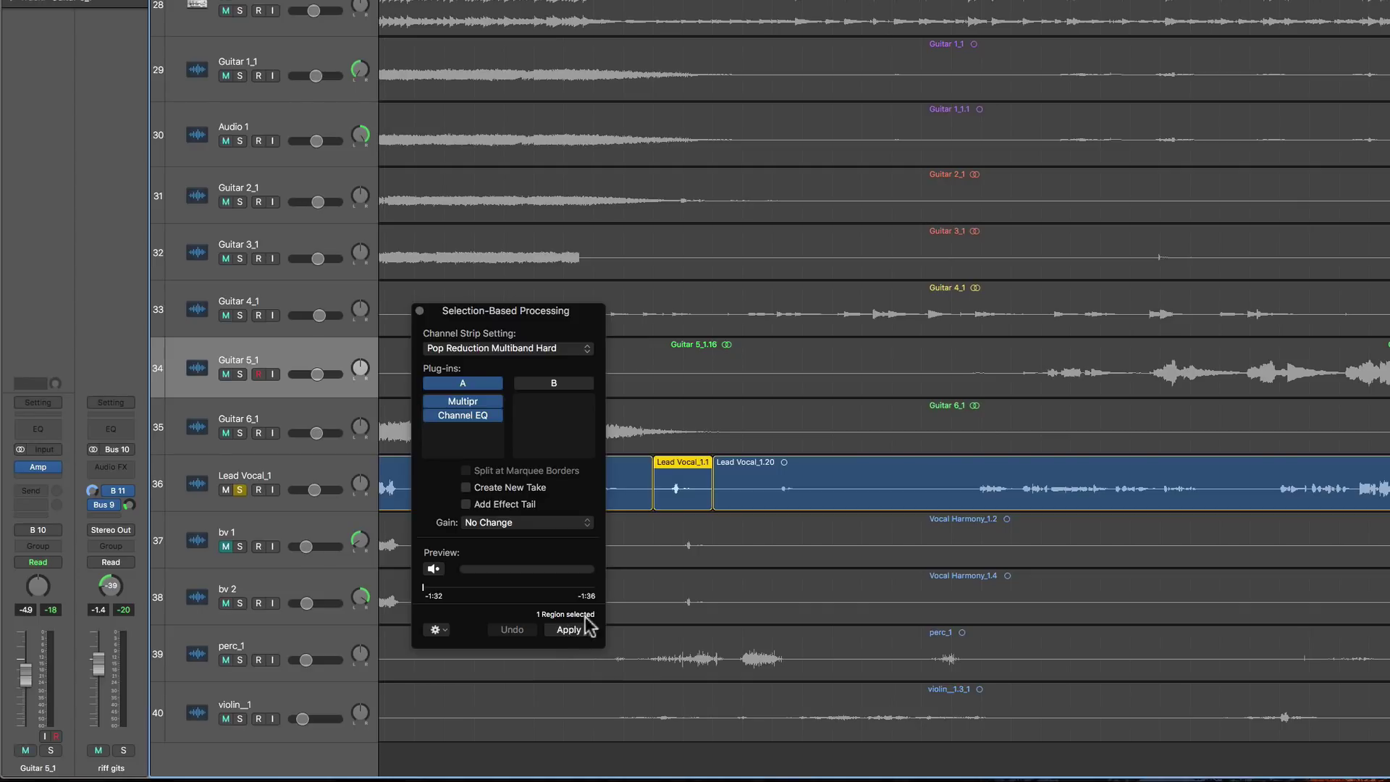
{"action": "scroll", "coordinate": [682, 471], "scroll_direction": "left", "scroll_amount": 8}
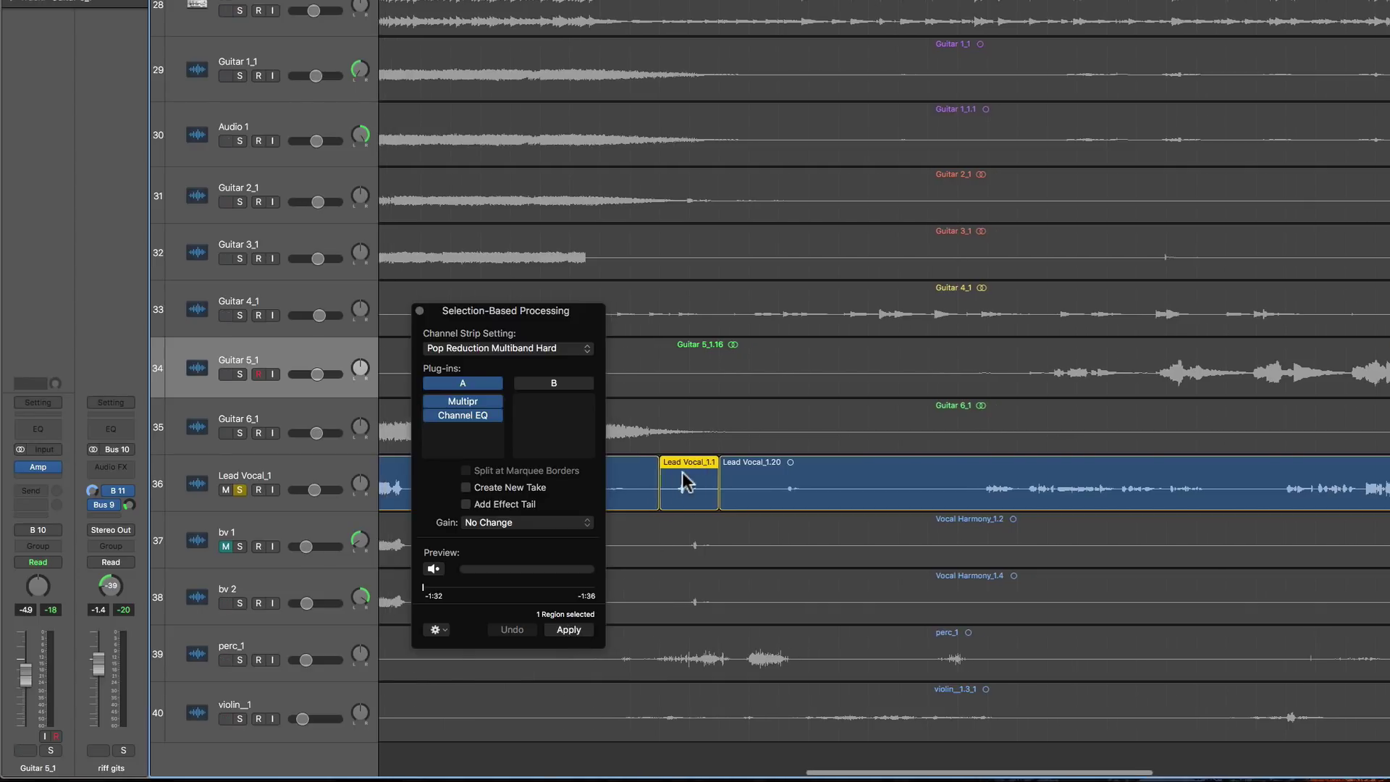
{"action": "left_click", "coordinate": [912, 473]}
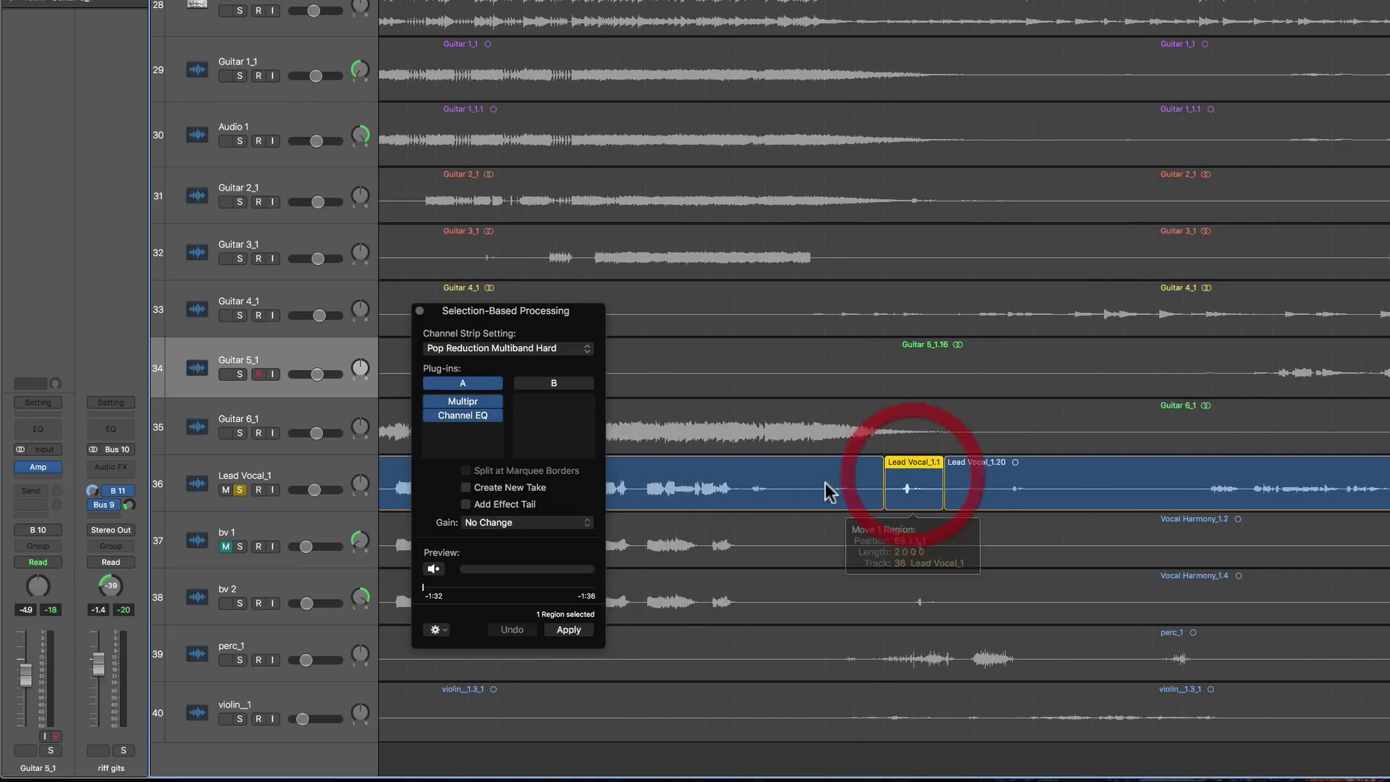
{"action": "scroll", "coordinate": [825, 482], "scroll_direction": "left", "scroll_amount": 12}
{"action": "scroll", "coordinate": [825, 484], "scroll_direction": "left", "scroll_amount": 2}
{"action": "left_click", "coordinate": [745, 484]}
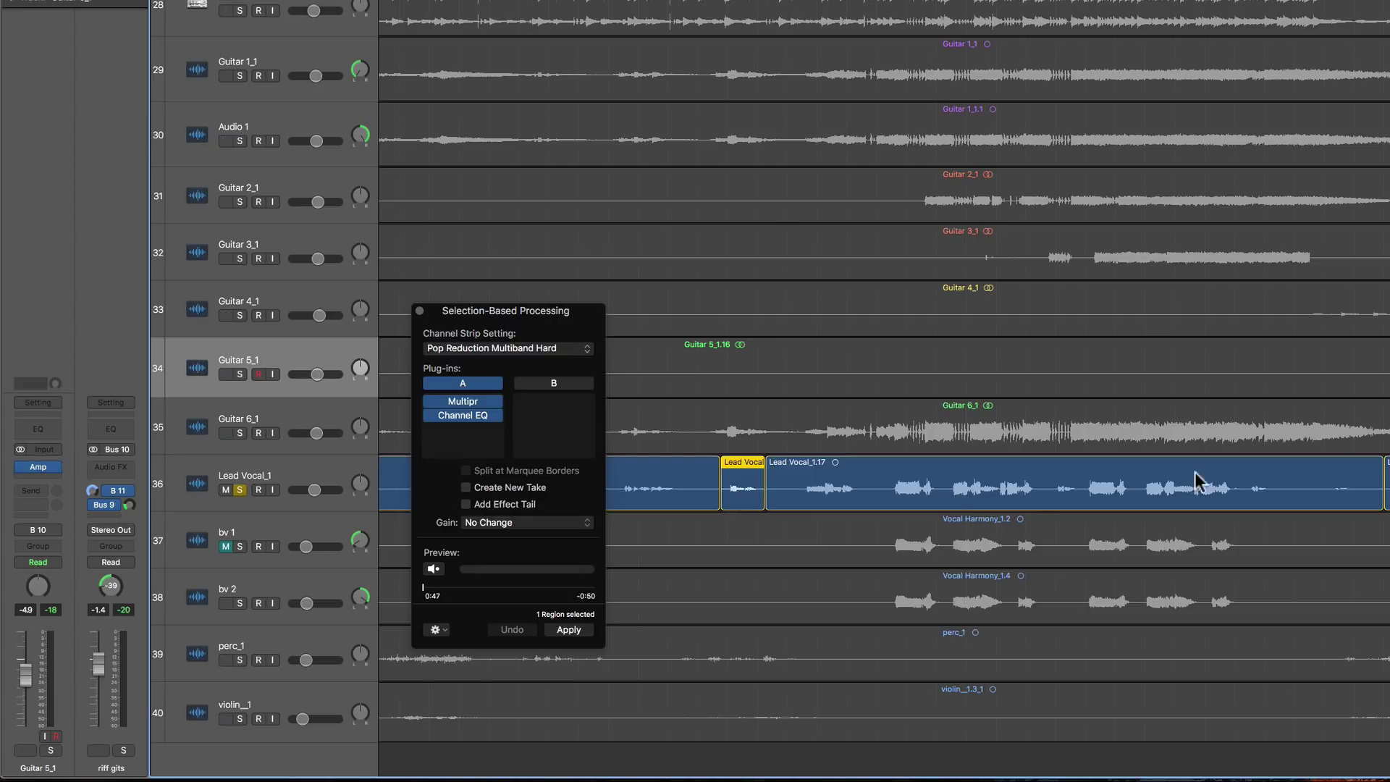
Select the short Lead Vocal_1 section after the loud phrases as the processing target.
{"action": "mouse_move", "coordinate": [484, 424]}
{"action": "scroll", "coordinate": [1127, 487], "scroll_direction": "right", "scroll_amount": 2}
{"action": "left_click", "coordinate": [720, 481]}
{"action": "scroll", "coordinate": [813, 487], "scroll_direction": "right", "scroll_amount": 8}
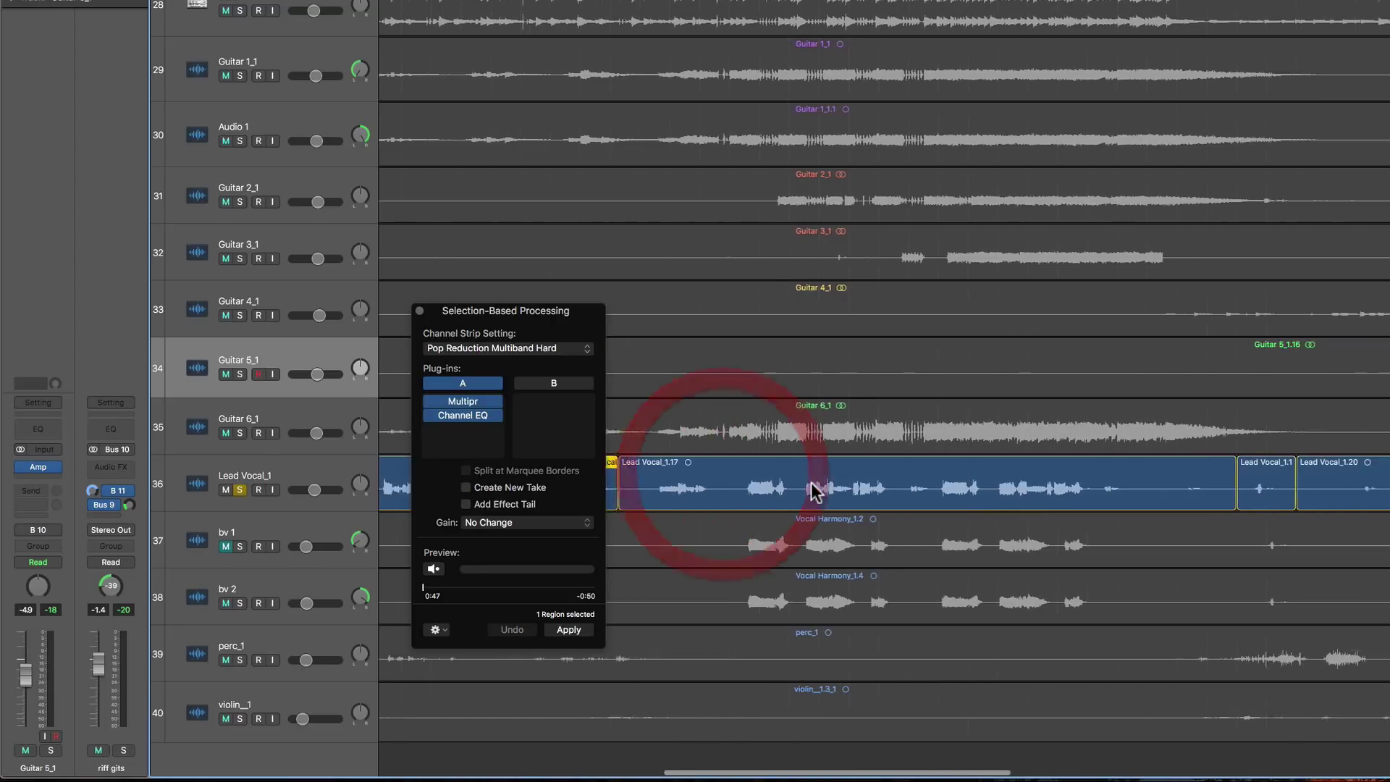
{"action": "left_click", "coordinate": [990, 483]}
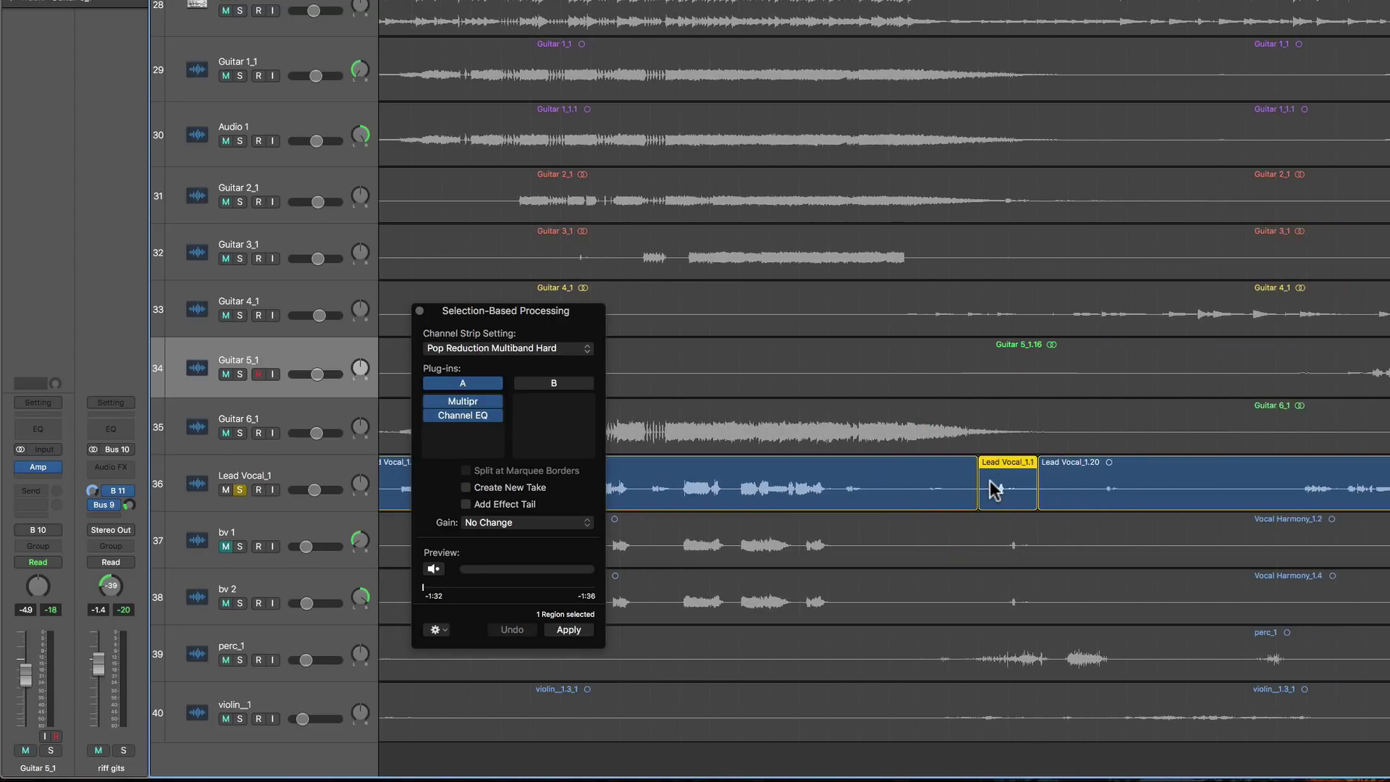
Look through the available channel strip settings, including the Effects presets, and keep Pop Reduction Multiband Hard.
{"action": "left_click", "coordinate": [514, 353]}
{"action": "mouse_move", "coordinate": [544, 579]}
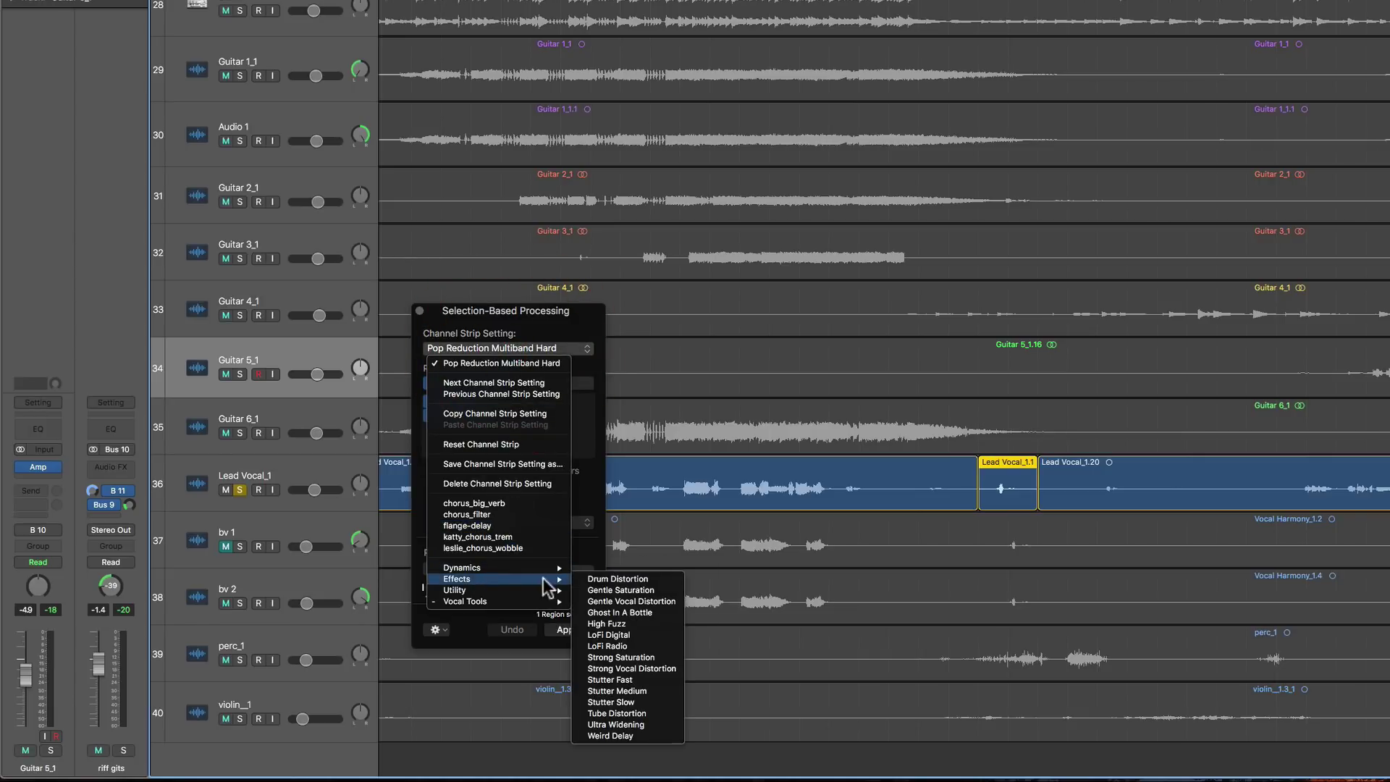
{"action": "left_click", "coordinate": [587, 347]}
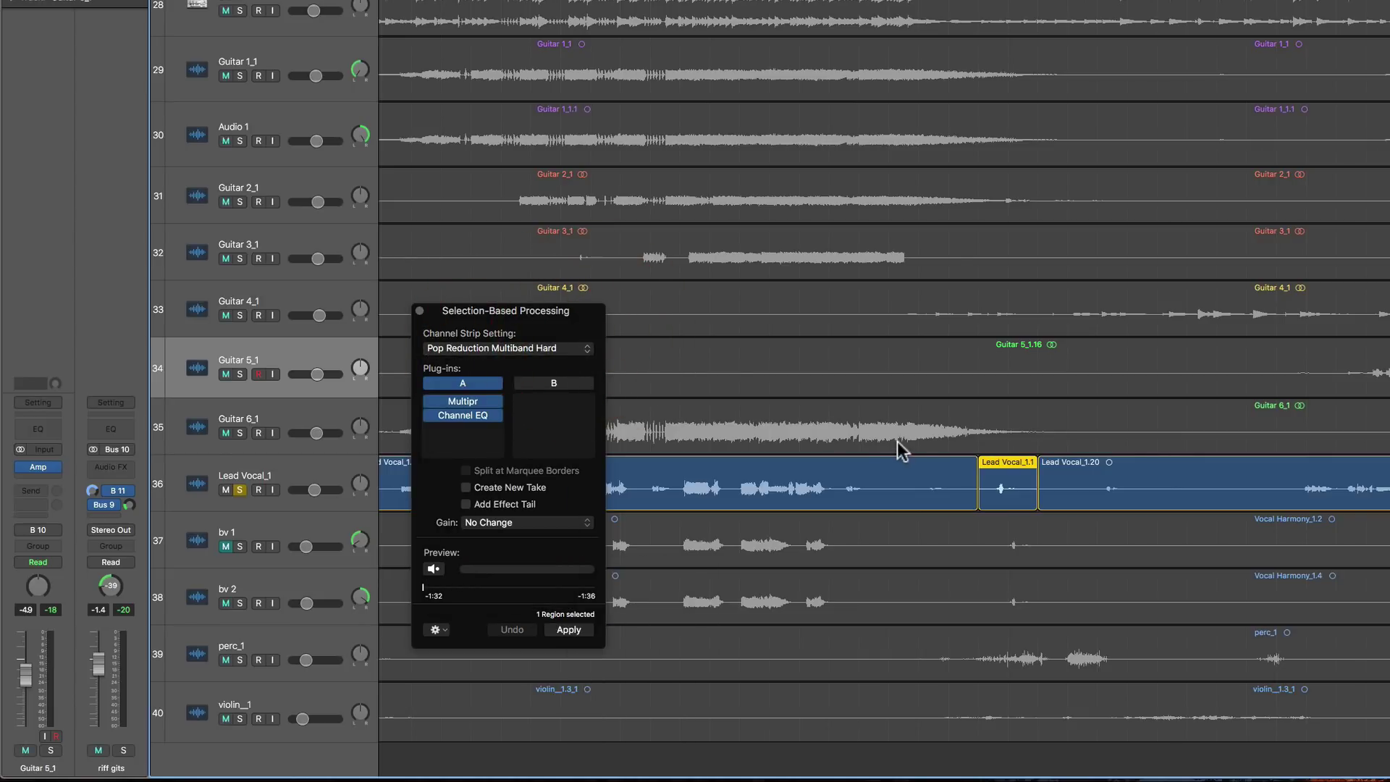
Undo the splits made on the Lead Vocal_1 region.
{"action": "key", "text": "super+z"}
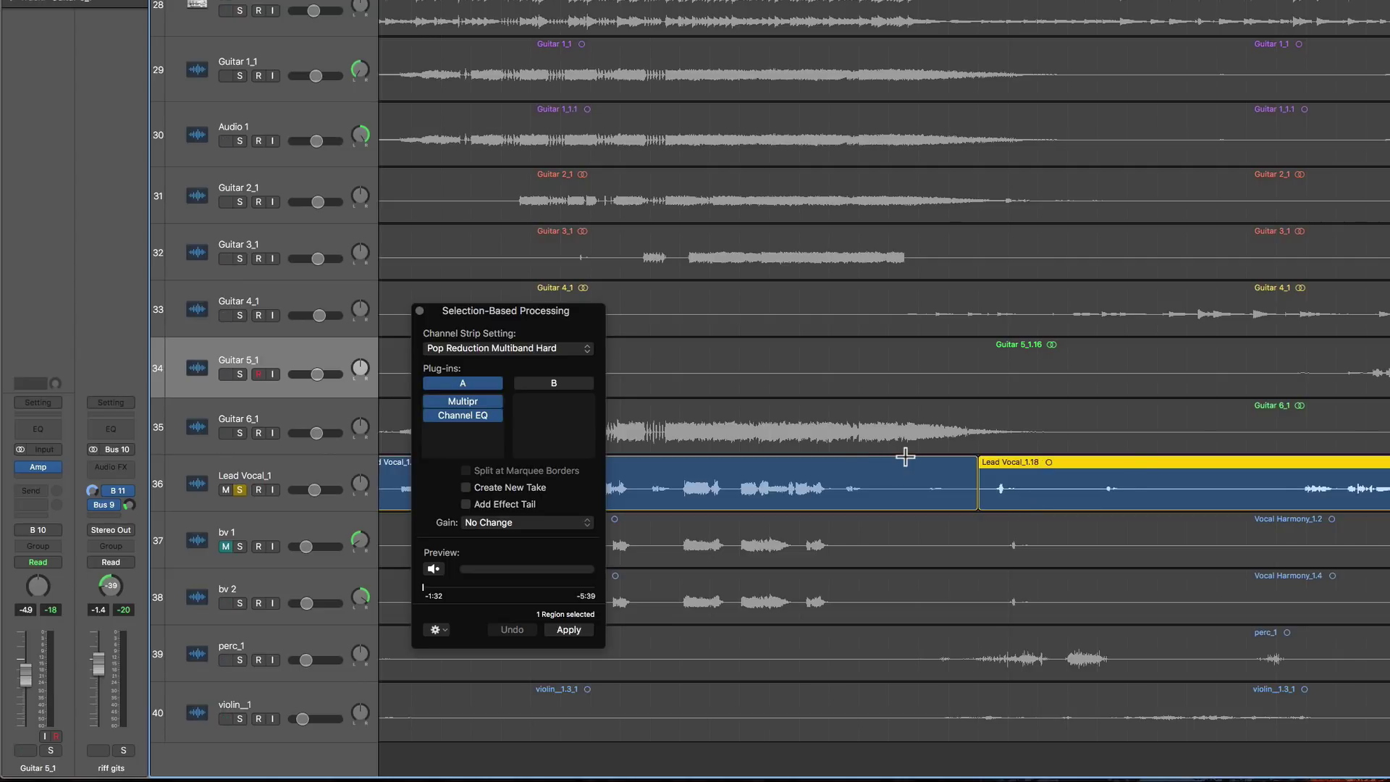
{"action": "key", "text": "super+z"}
{"action": "key", "text": "super+z"}
{"action": "key", "text": "super+z"}
{"action": "key", "text": "super+z"}
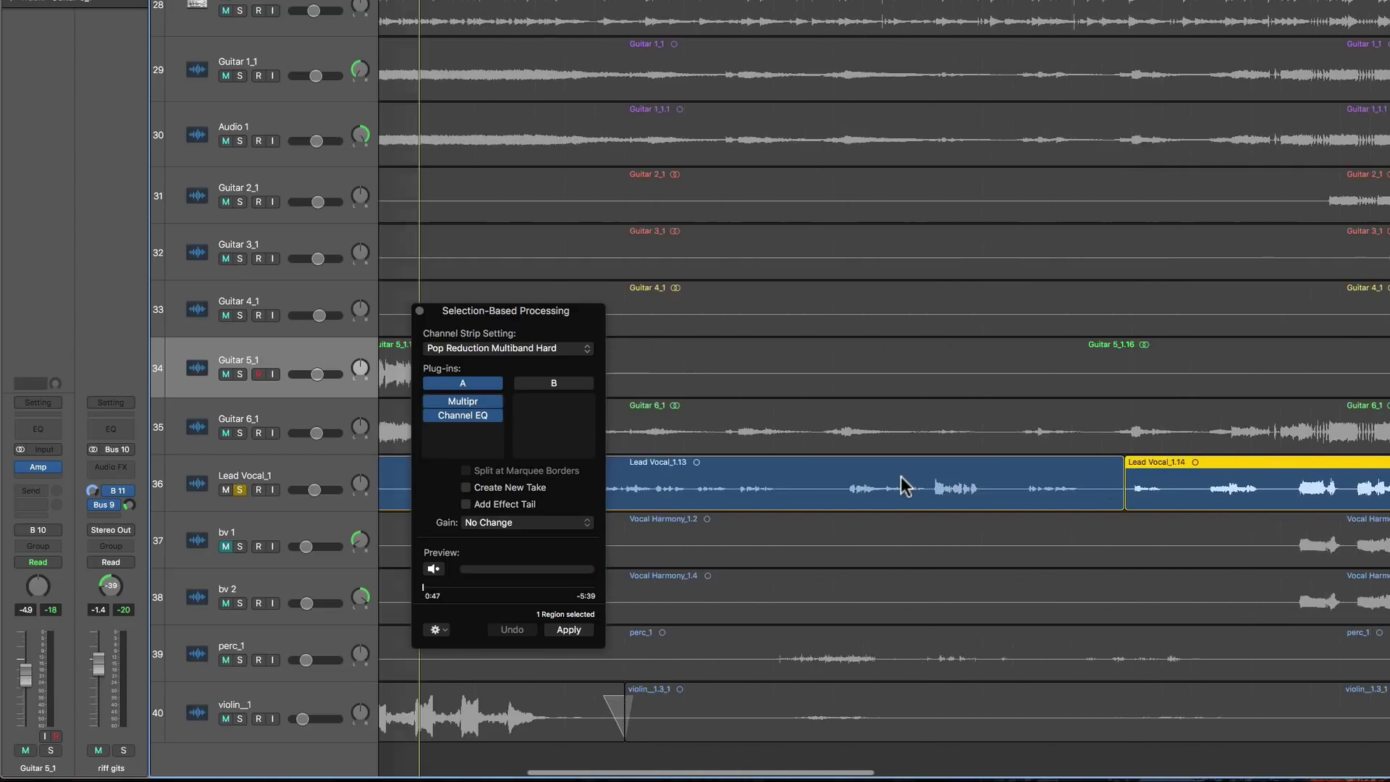
Unsolo the Lead Vocal_1 track and move the Selection-Based Processing window slightly nearer the Guitar 5_1 regions.
{"action": "left_click", "coordinate": [241, 490]}
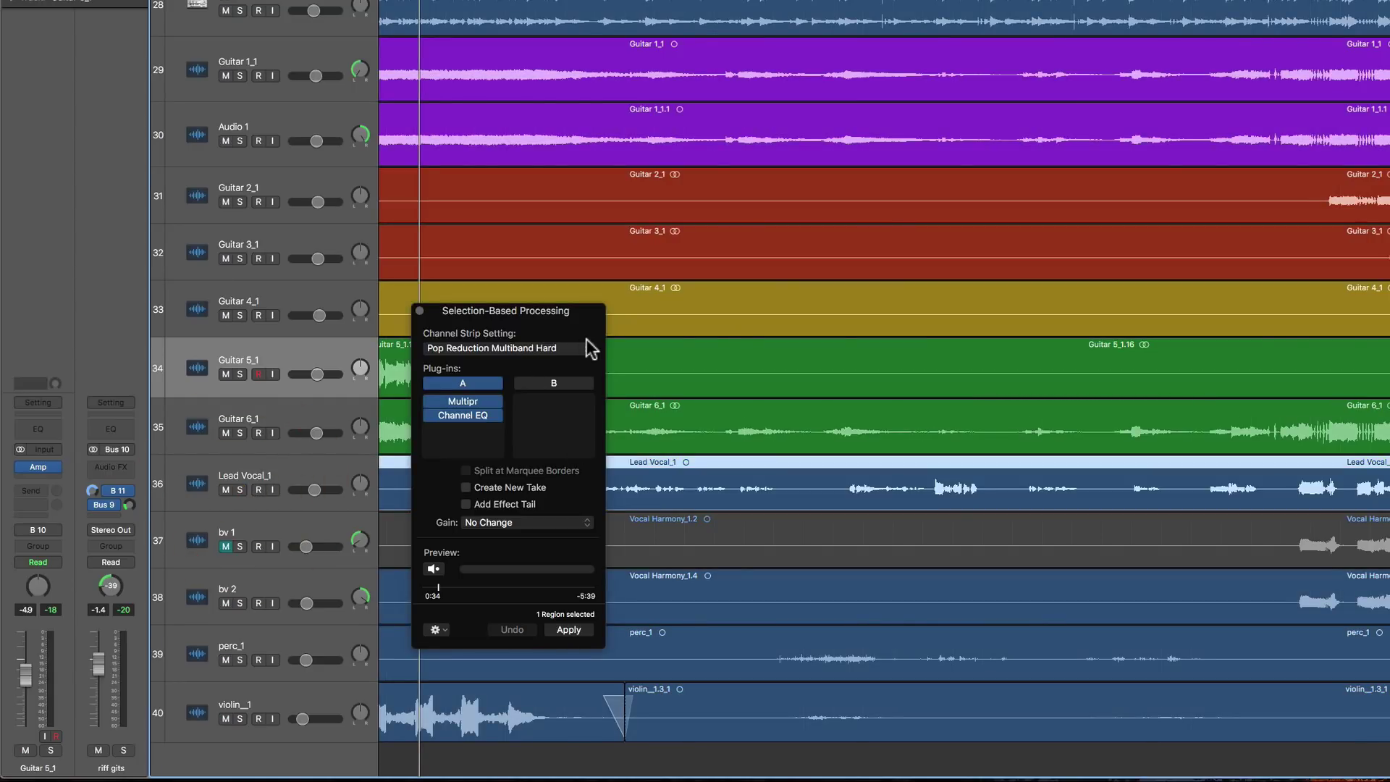
{"action": "scroll", "coordinate": [736, 340], "scroll_direction": "left", "scroll_amount": 10}
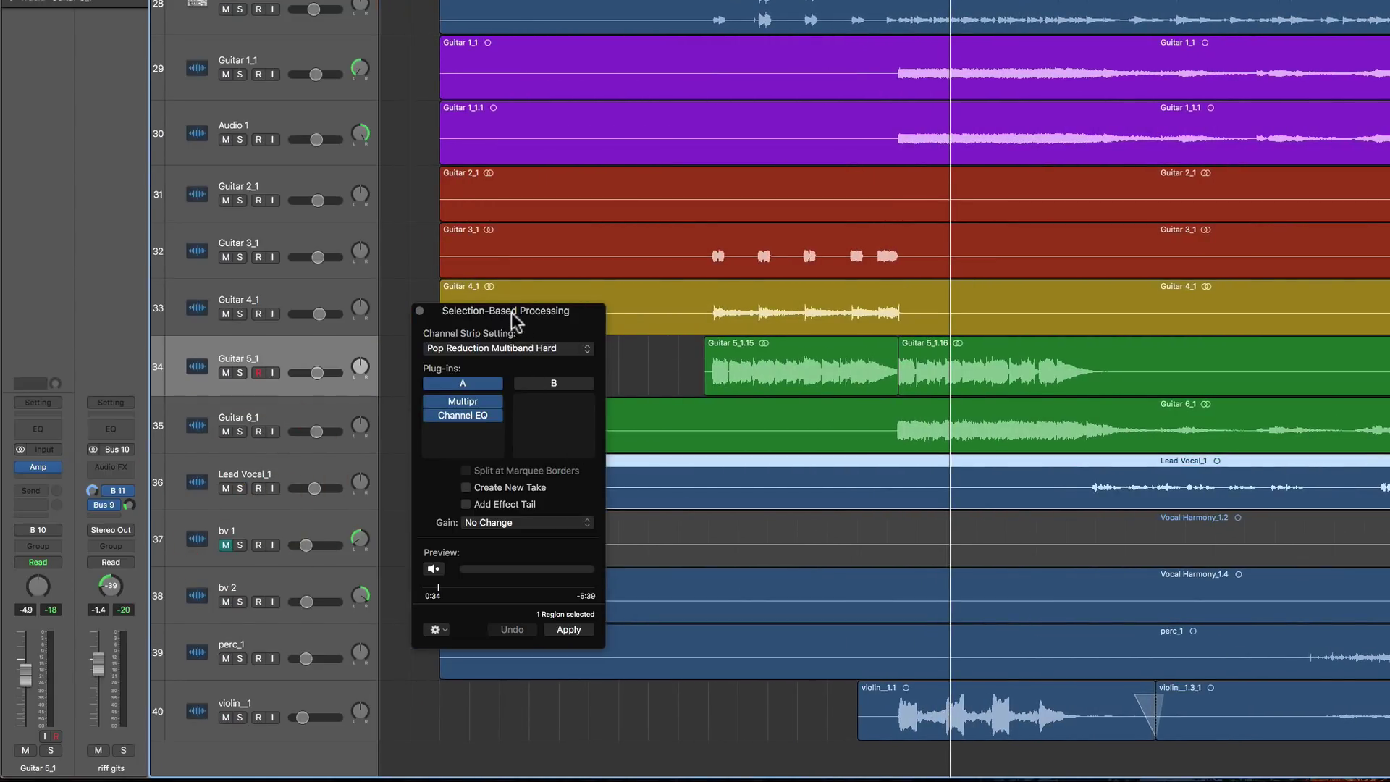
{"action": "left_click_drag", "start_coordinate": [512, 318], "coordinate": [561, 341]}
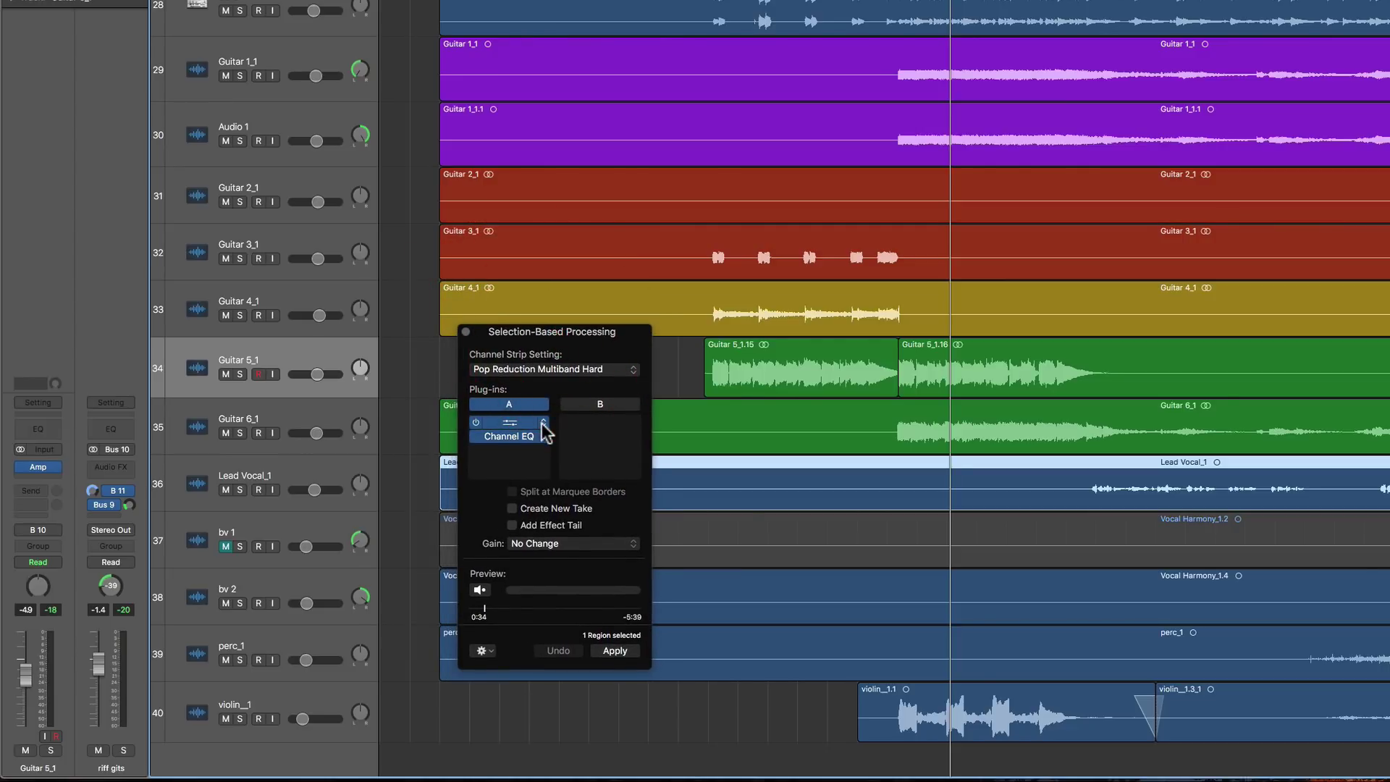